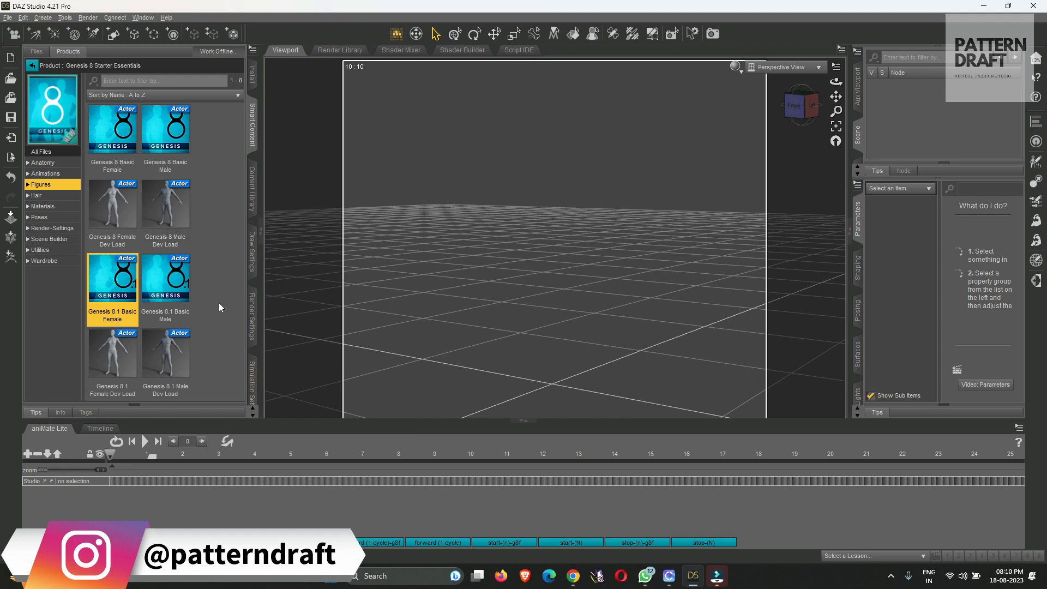
# - Load the Genesis 8.1 Basic Female figure into the scene and view it from the front
pyautogui.doubleClick(118, 279)
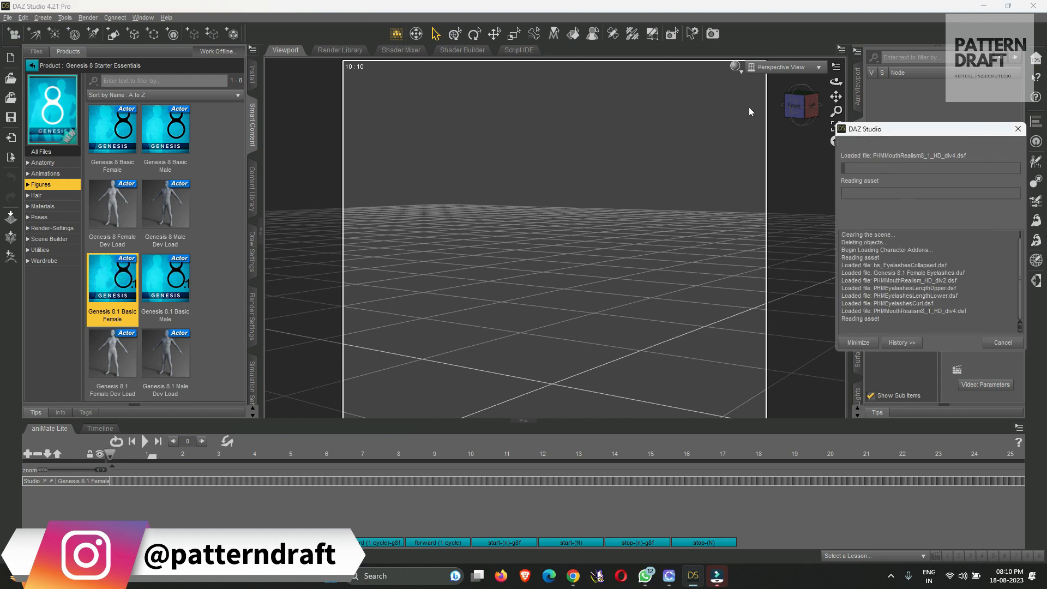
pyautogui.click(737, 69)
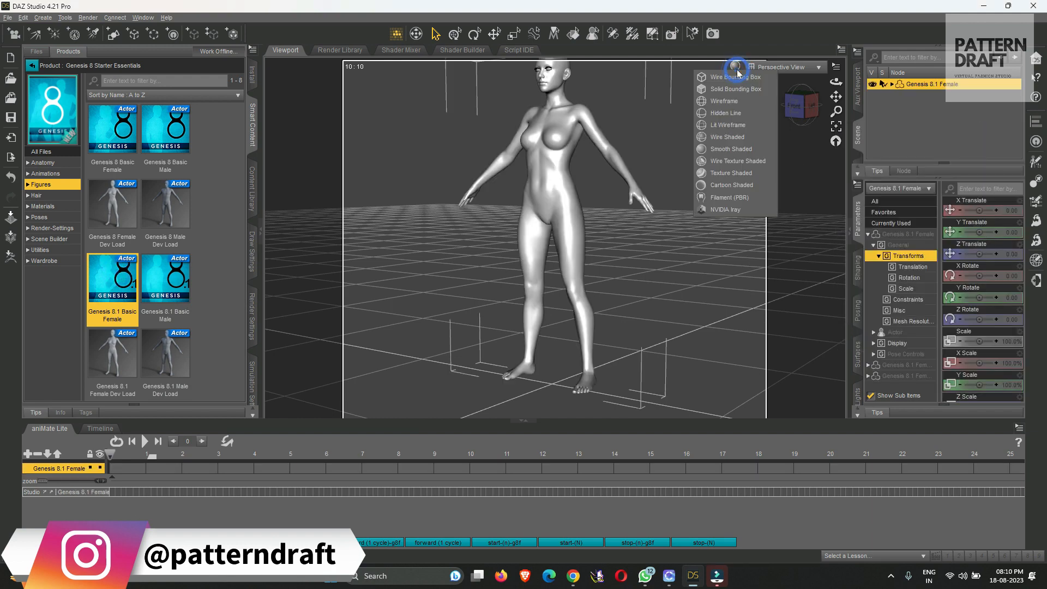
pyautogui.click(779, 33)
pyautogui.click(796, 103)
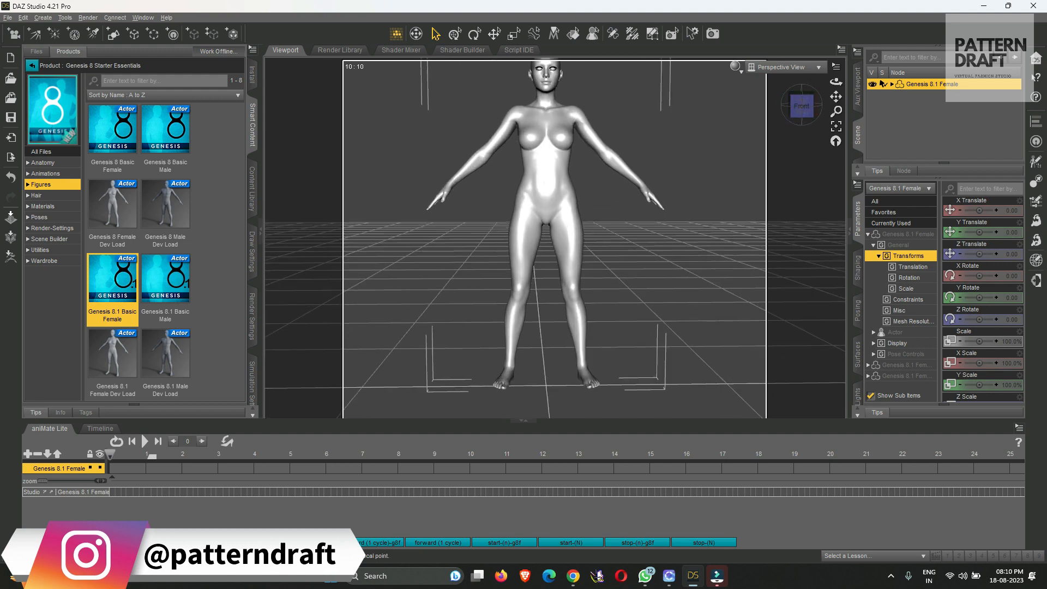
pyautogui.moveTo(836, 94); pyautogui.dragTo(835, 101)
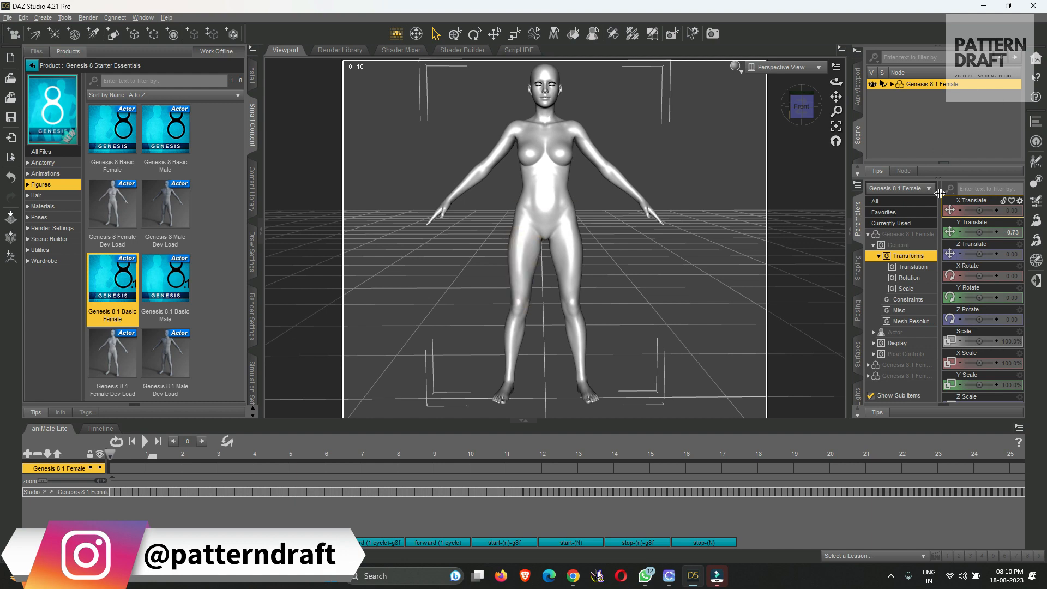
# - Export the figure in its default pose as an Autodesk FBX file named FBX A pose, with Include Animation turned off
pyautogui.click(12, 30)
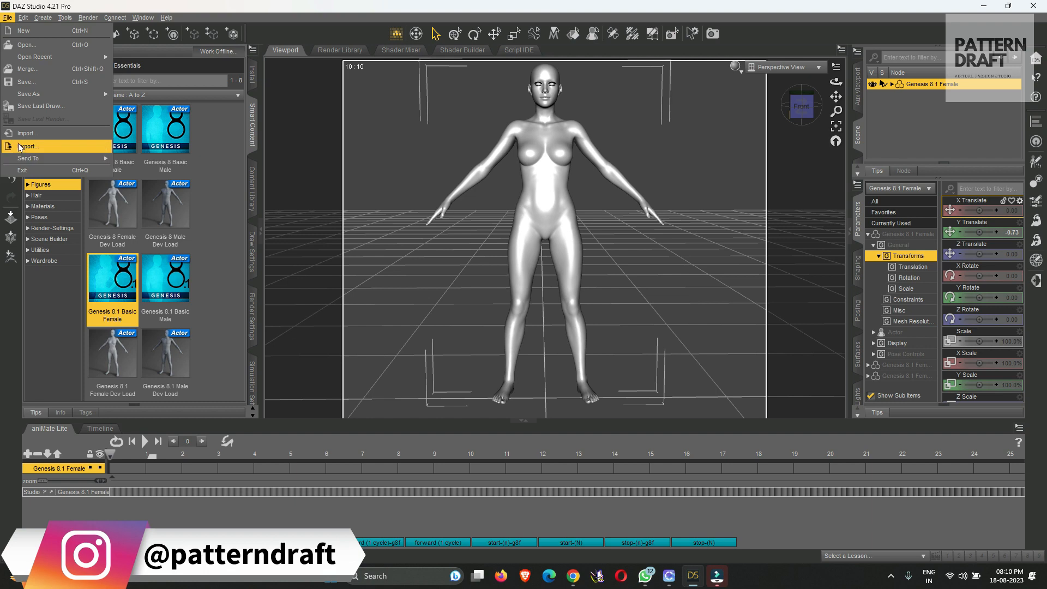
pyautogui.click(17, 140)
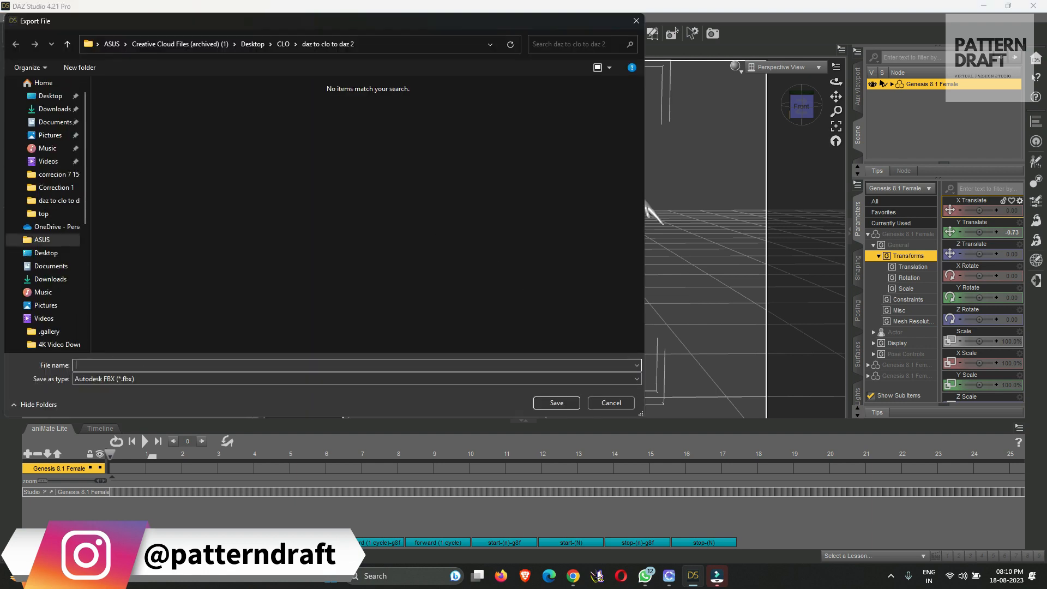
pyautogui.click(107, 362)
pyautogui.write('FBX A pose')
pyautogui.press('Return')
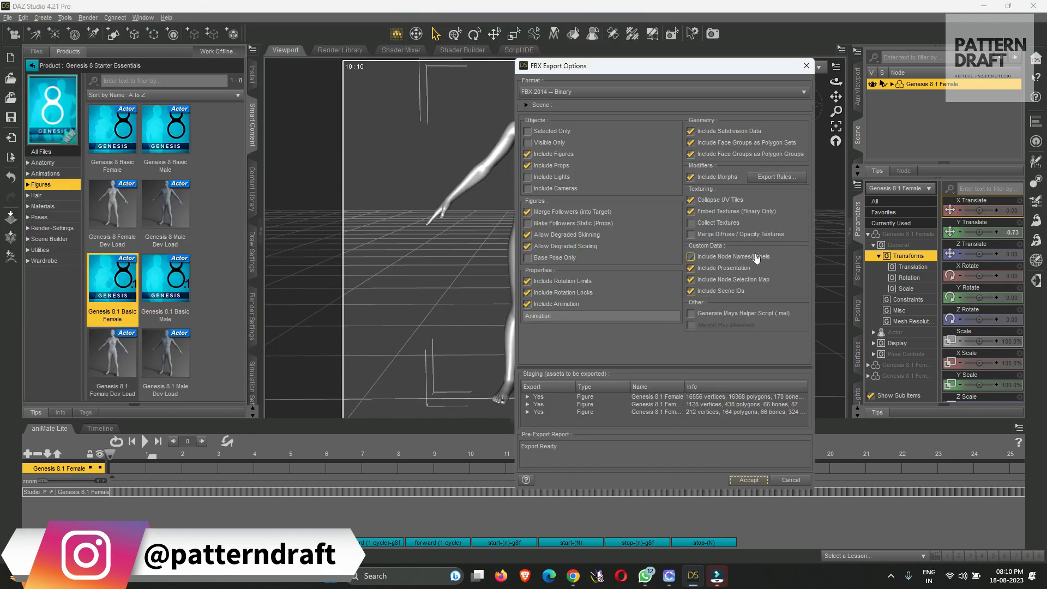
pyautogui.click(528, 305)
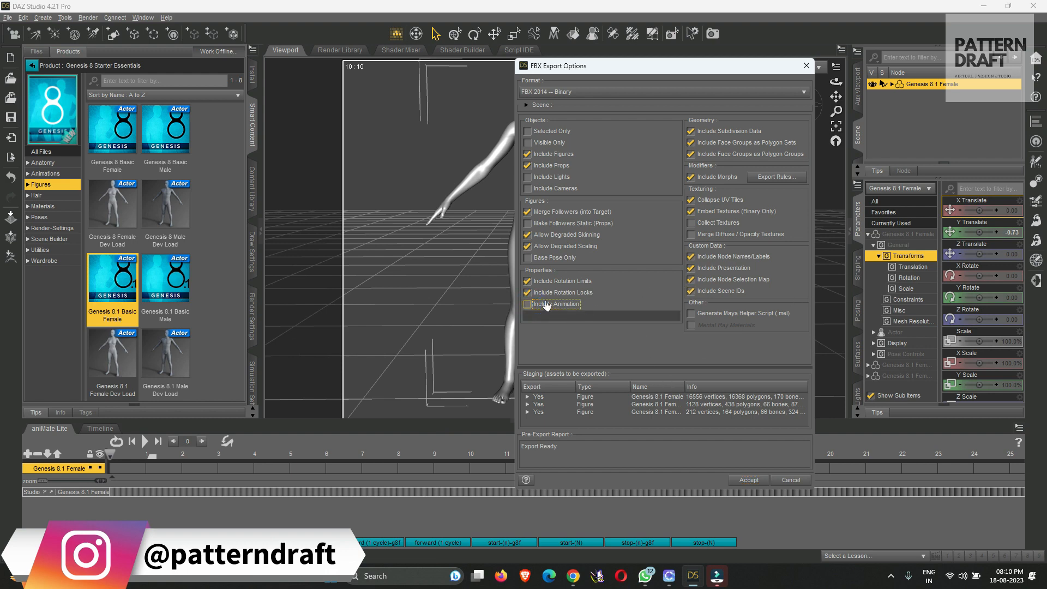
pyautogui.click(749, 480)
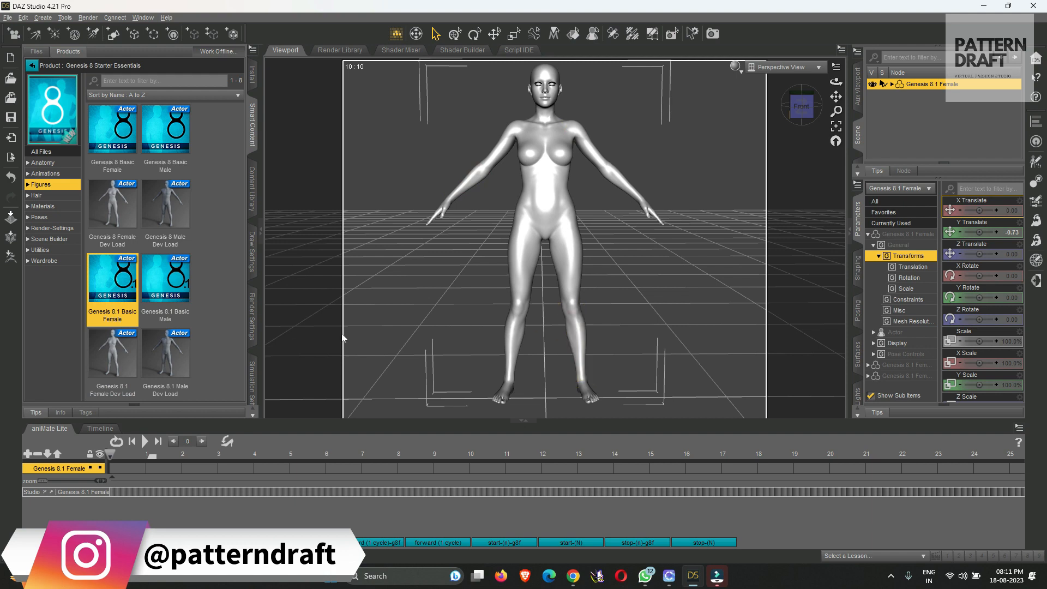
# - Look through the animation sources: the timeline, the aniBlock categories and the Genesis 8 Starter Essentials animations
pyautogui.click(372, 543)
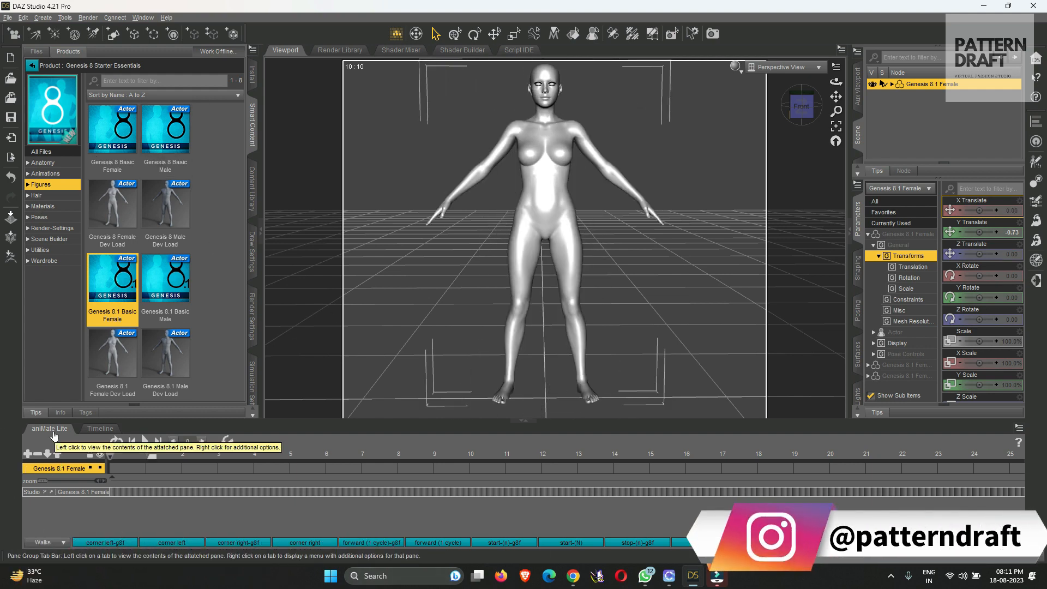
pyautogui.click(100, 429)
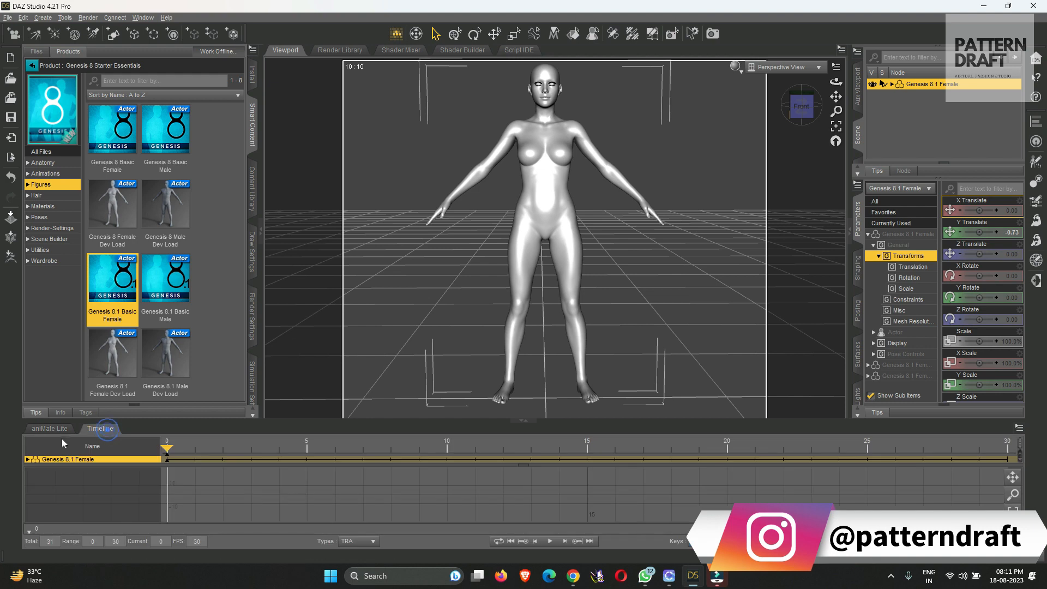
pyautogui.click(55, 429)
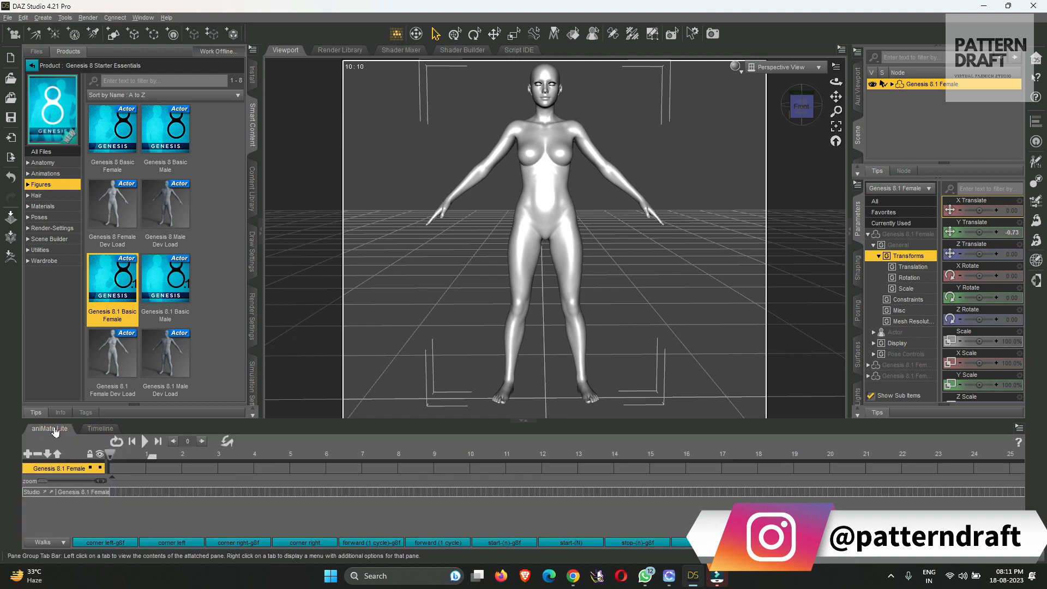
pyautogui.click(48, 543)
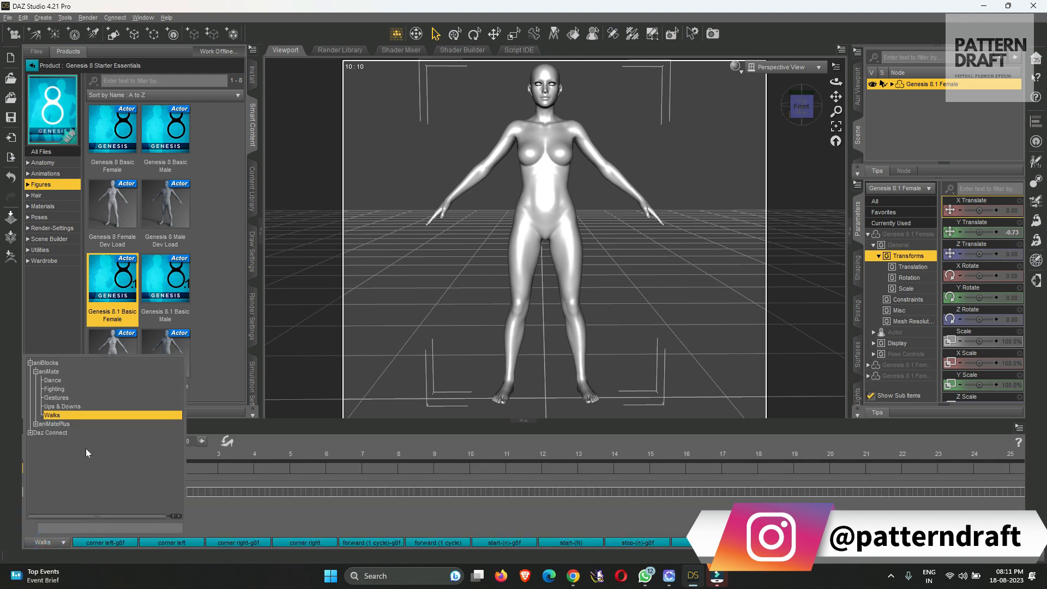
pyautogui.click(207, 249)
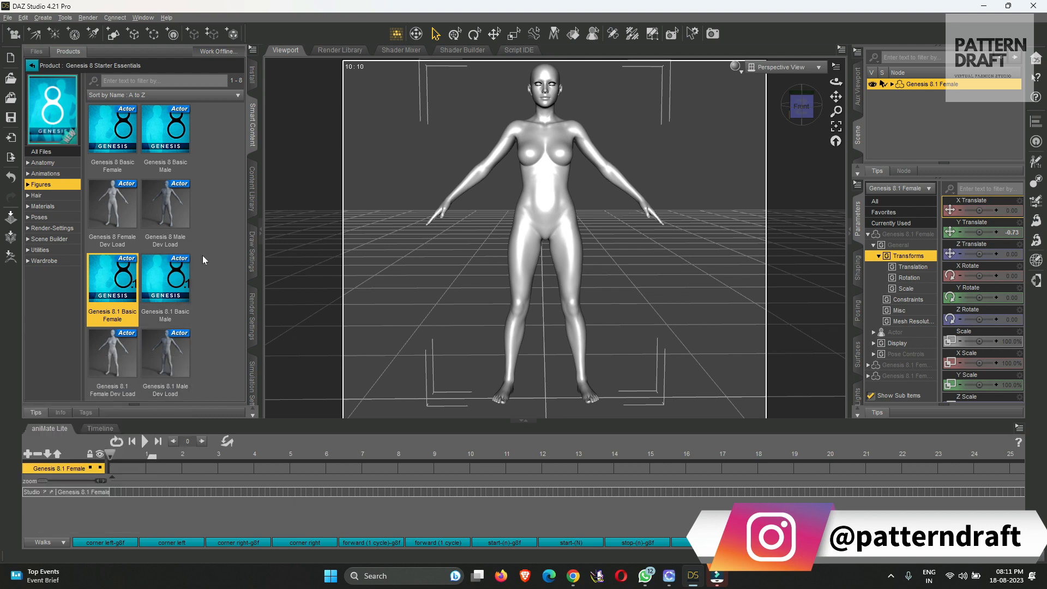
pyautogui.click(43, 174)
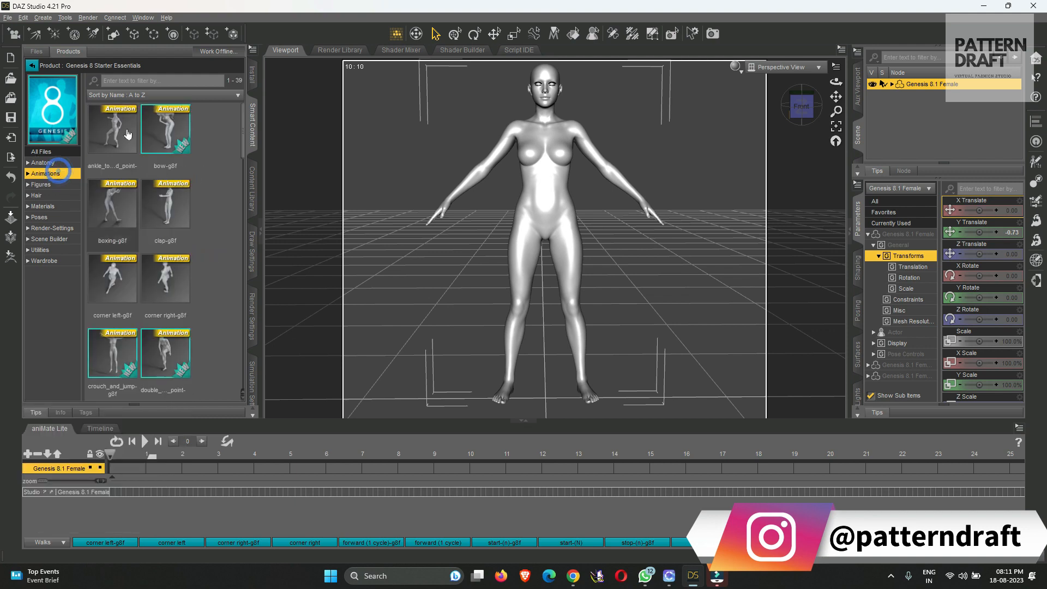
pyautogui.doubleClick(122, 317)
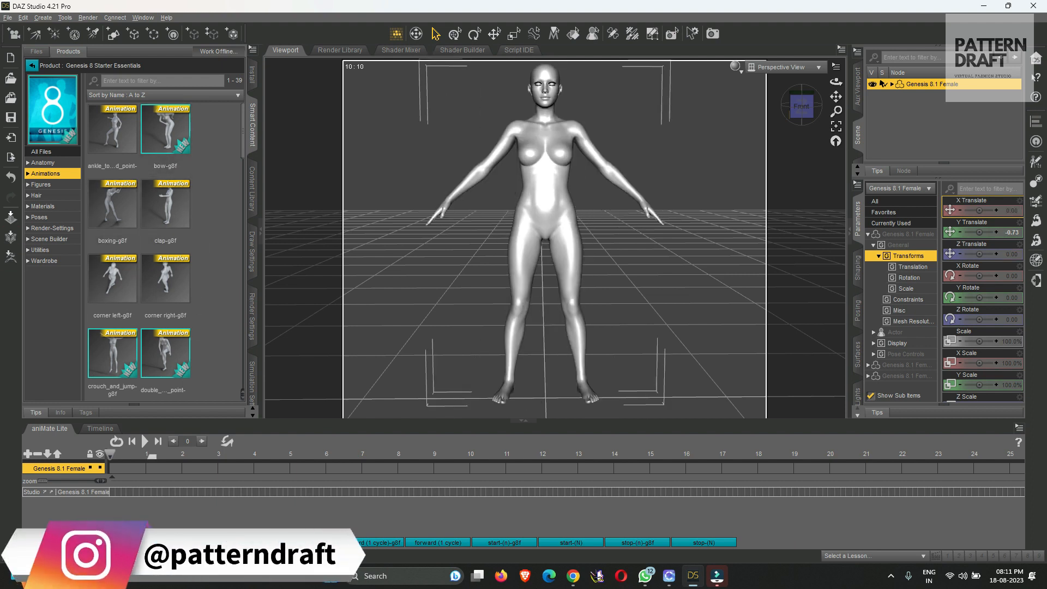
# - Add the forward (1 cycle)-g8f walk aniBlock at the start of the Genesis 8.1 Female track
pyautogui.moveTo(375, 544)
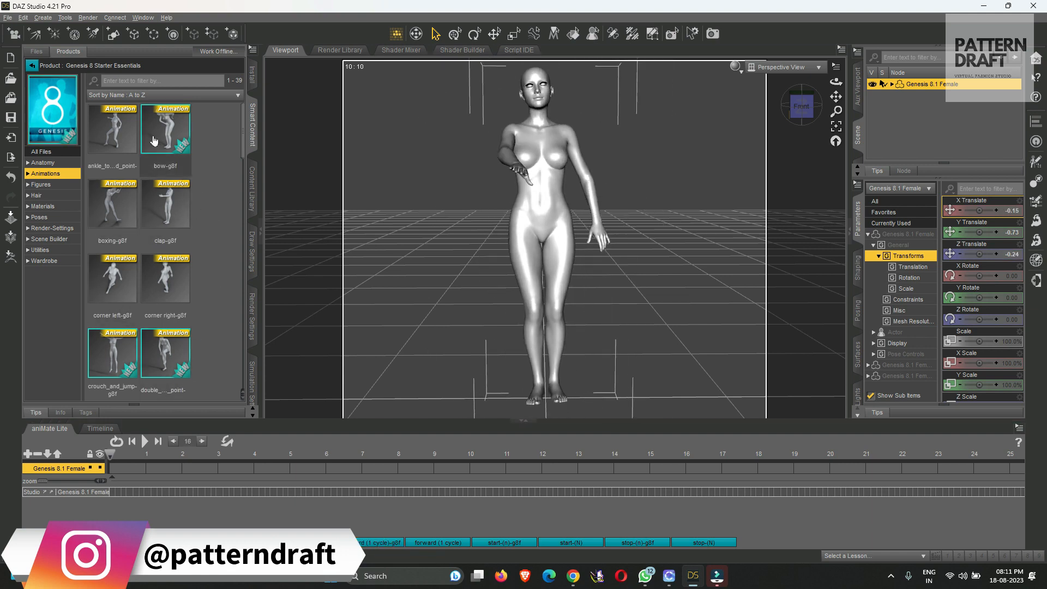
pyautogui.moveTo(153, 141)
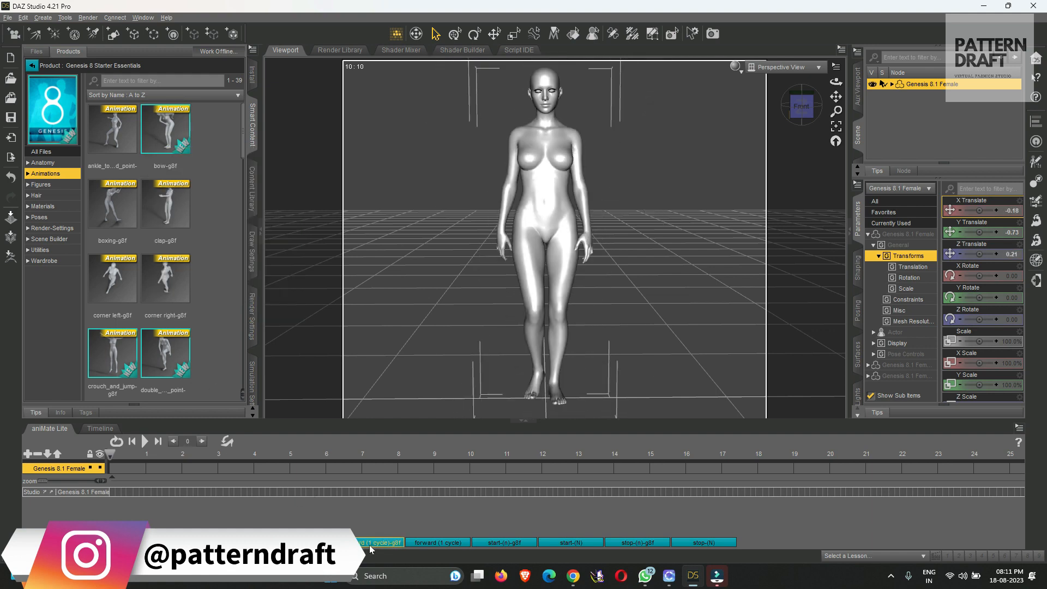
pyautogui.moveTo(370, 547); pyautogui.dragTo(125, 473)
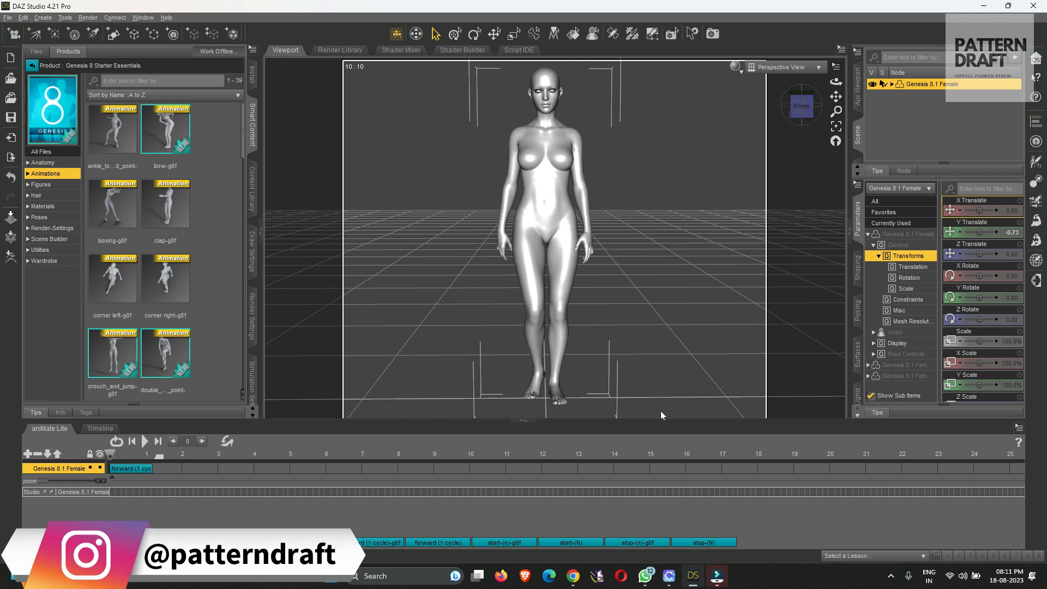
# - Play back the figure's walk animation, stop it and return to the first frame
pyautogui.click(146, 442)
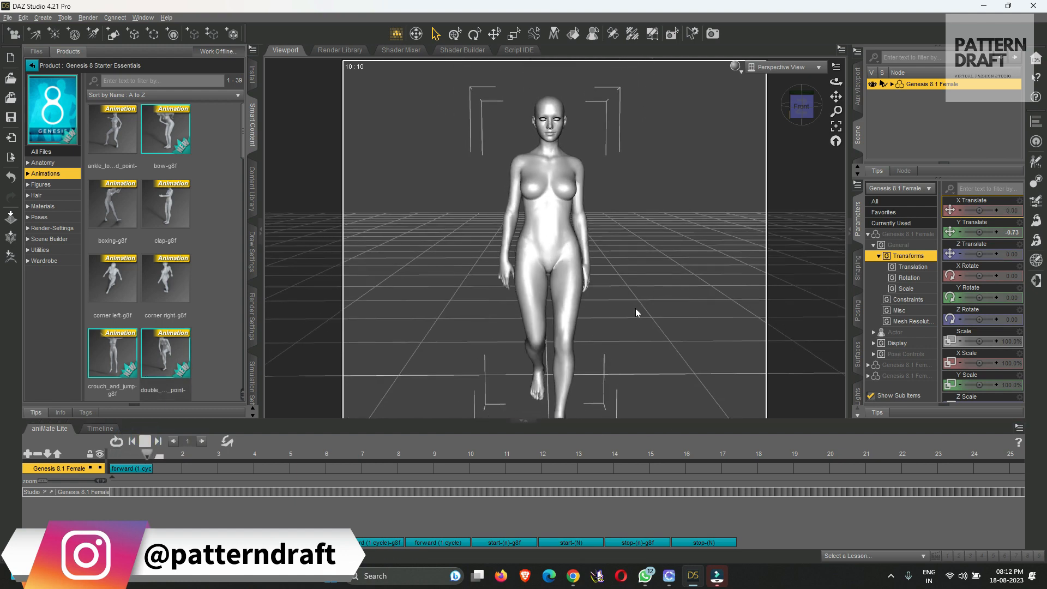
pyautogui.click(145, 442)
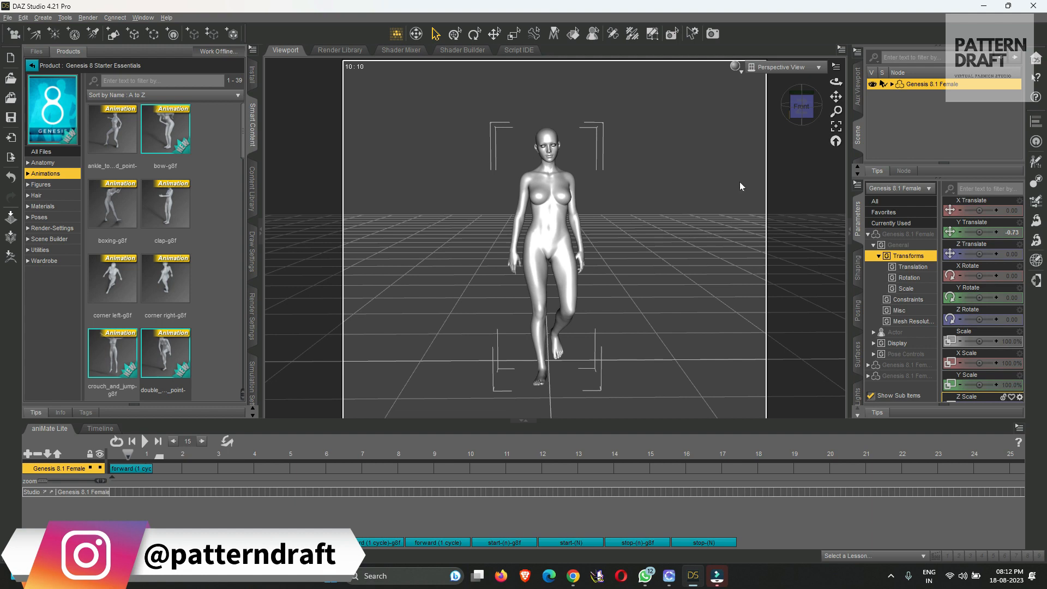
pyautogui.click(827, 100)
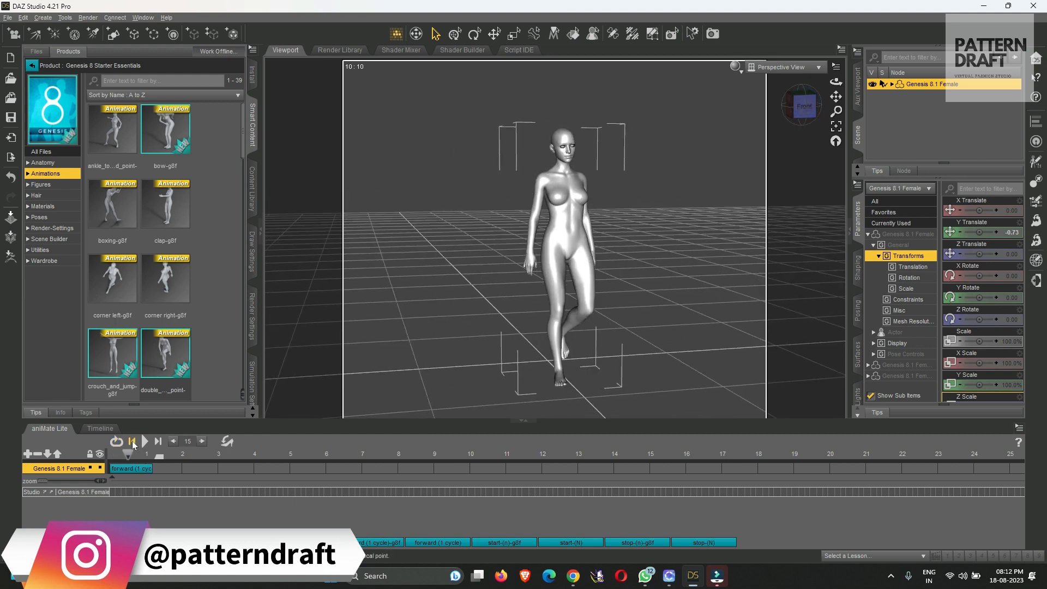
pyautogui.click(132, 441)
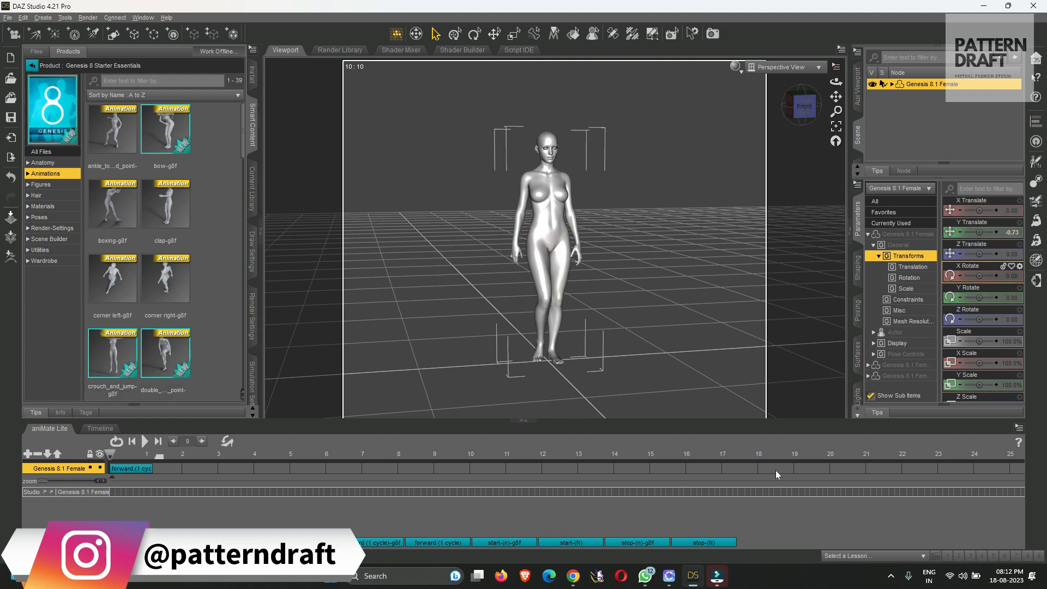
pyautogui.click(957, 146)
pyautogui.click(925, 87)
pyautogui.click(8, 17)
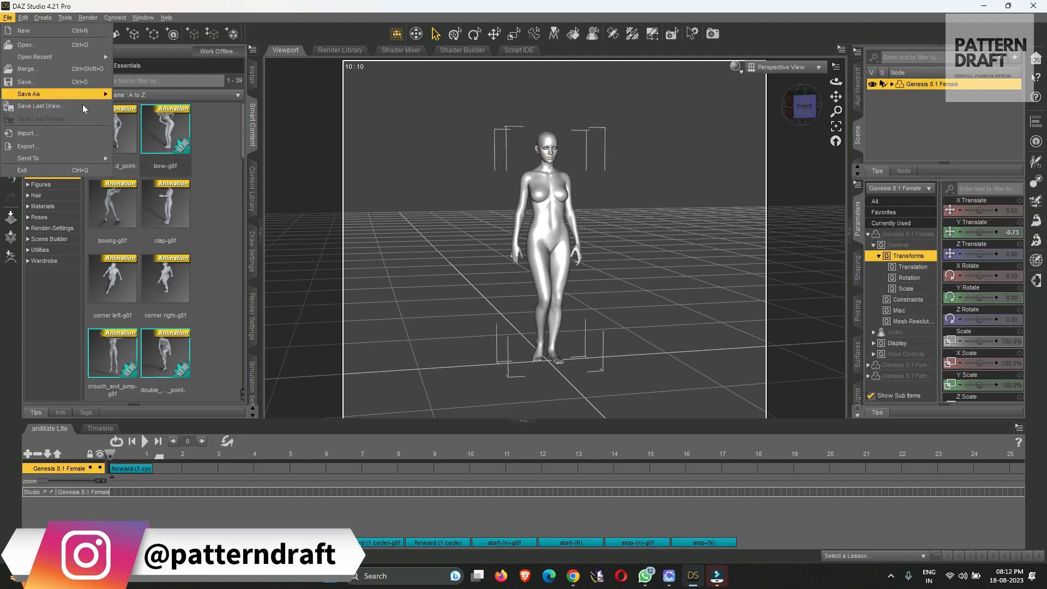
pyautogui.click(50, 145)
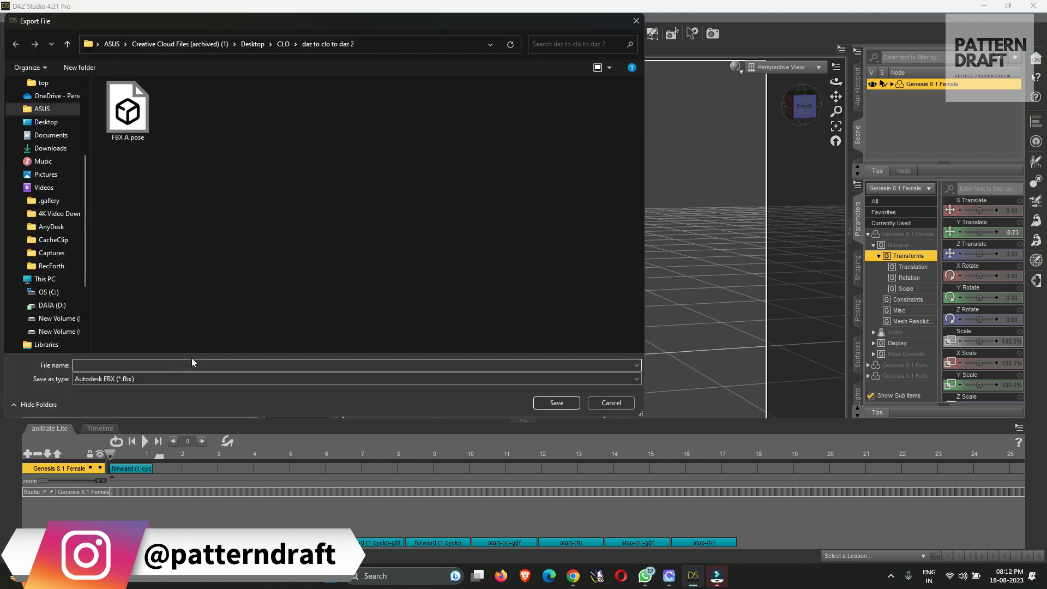
pyautogui.write('FBX an')
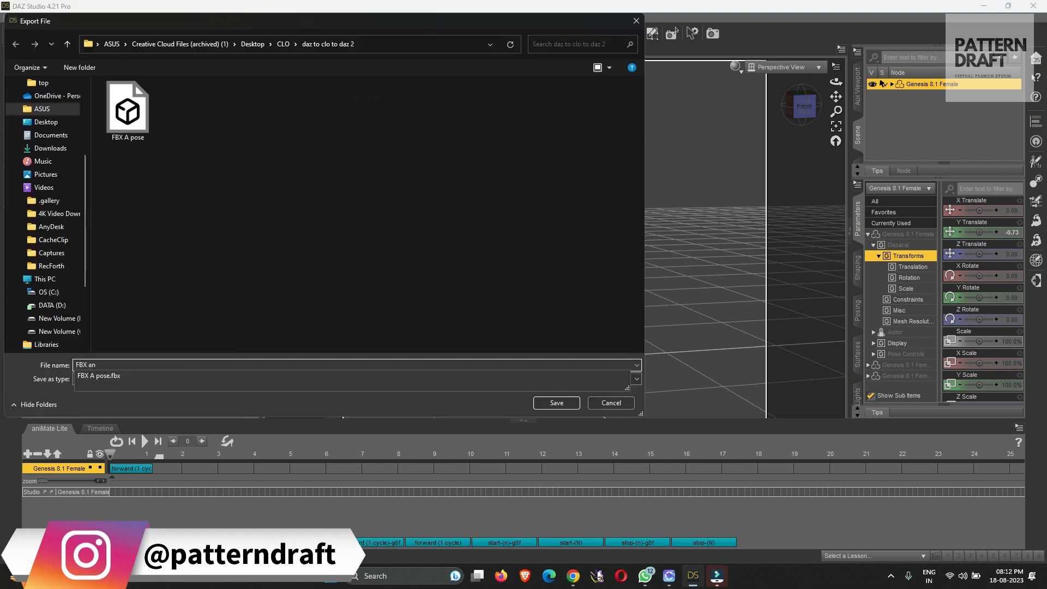
pyautogui.write('imation')
pyautogui.press('Return')
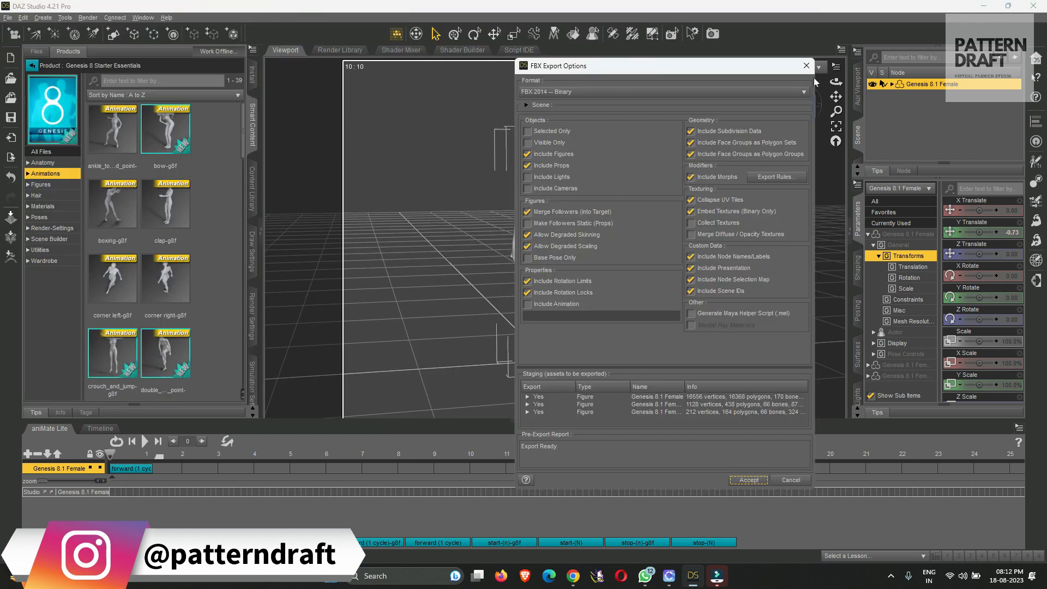
pyautogui.click(807, 65)
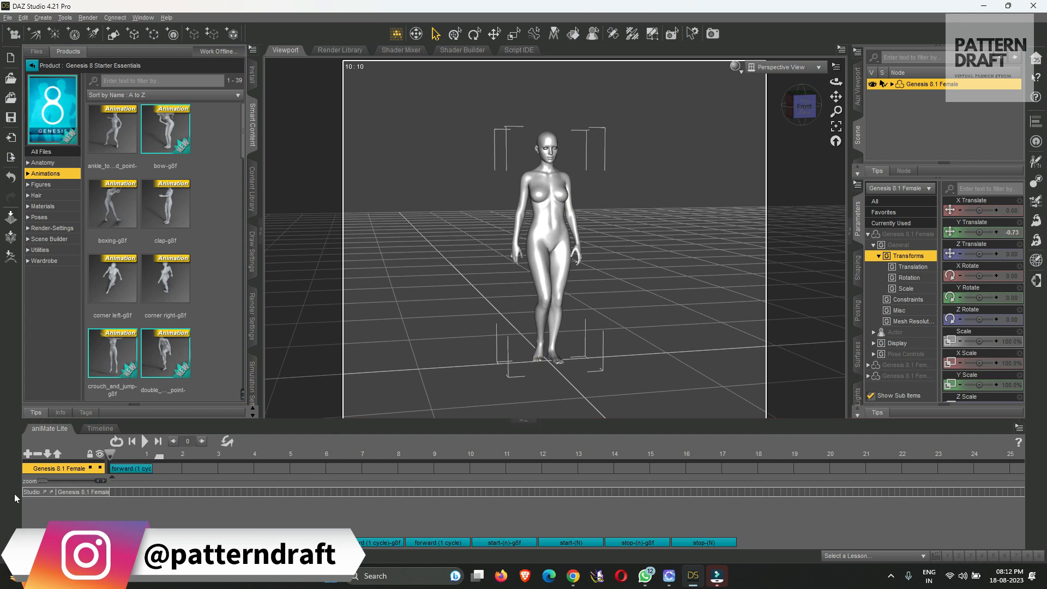
# - Bake the walk aniBlock to studio keyframes and check the resulting keys on the timeline
pyautogui.moveTo(43, 482); pyautogui.dragTo(66, 482)
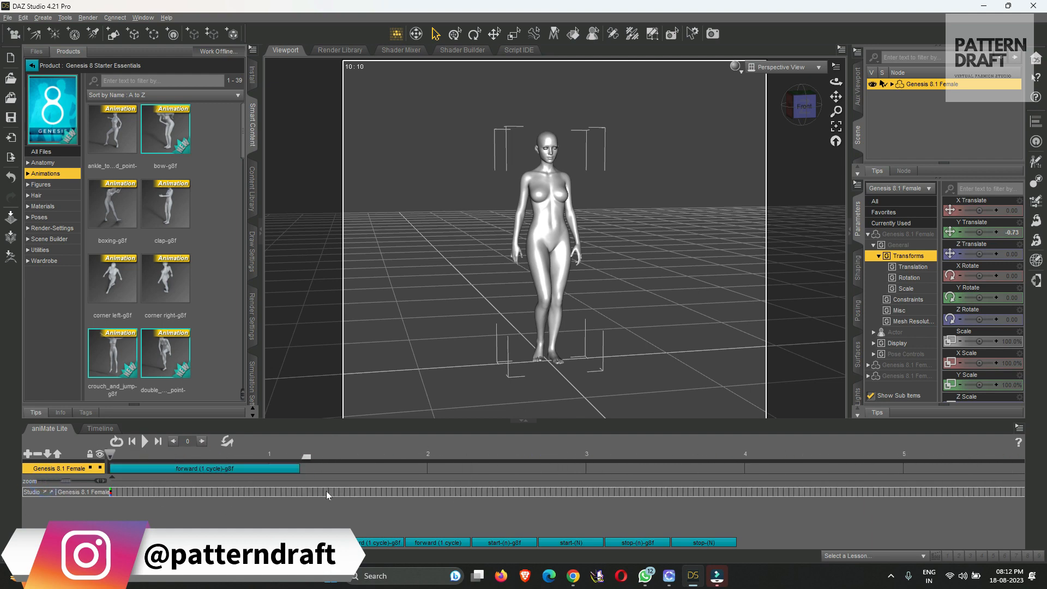
pyautogui.rightClick(393, 449)
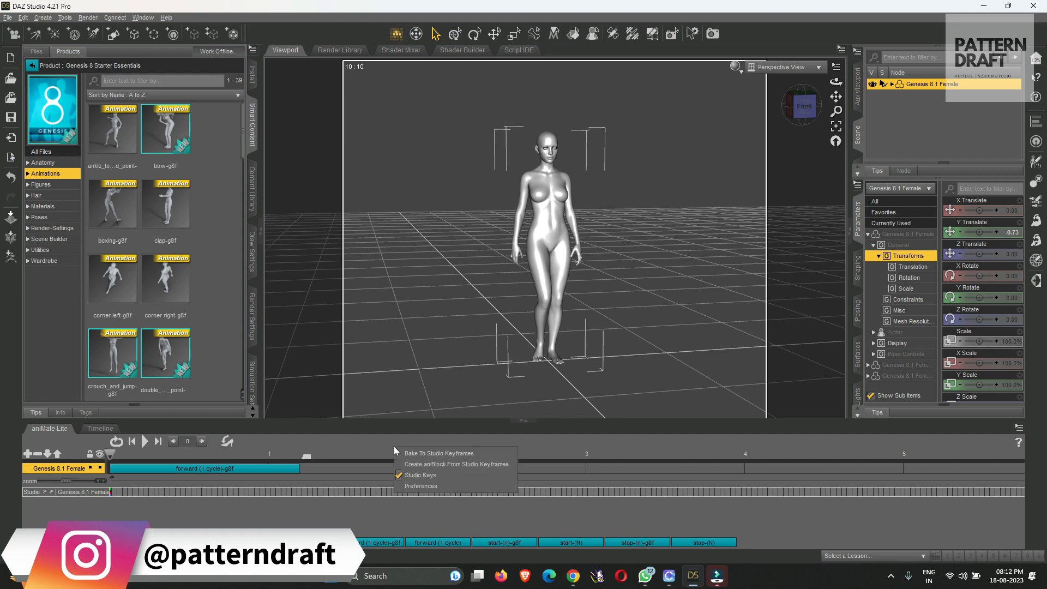
pyautogui.click(425, 452)
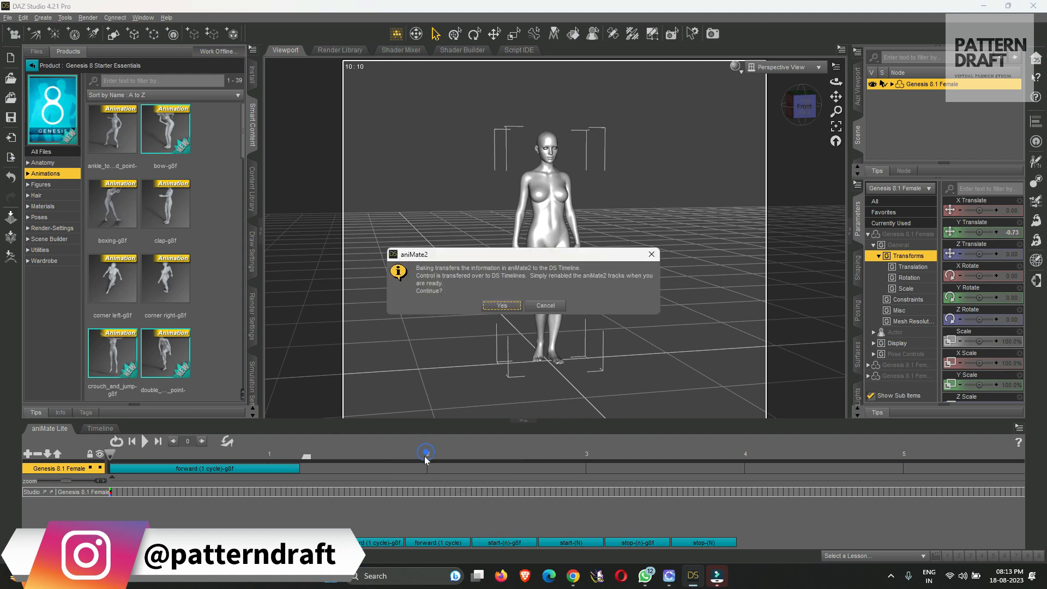
pyautogui.click(502, 305)
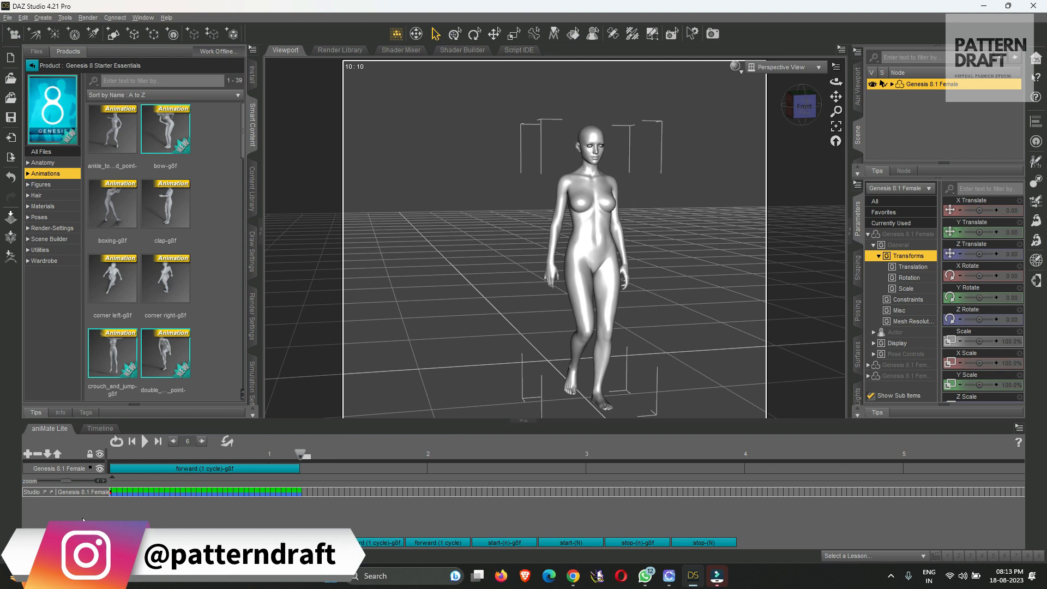
pyautogui.click(100, 428)
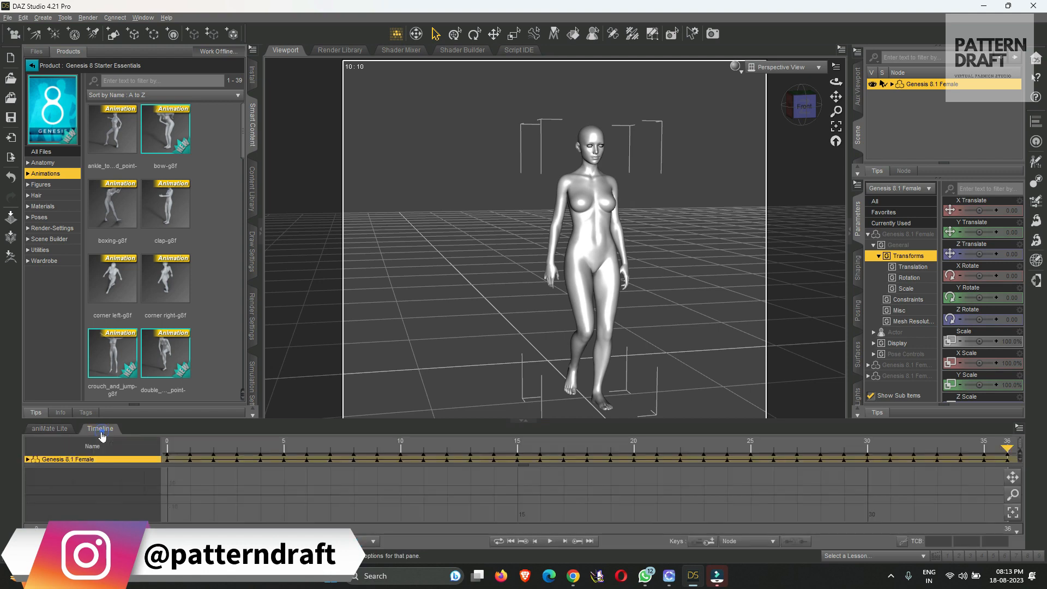
pyautogui.click(50, 429)
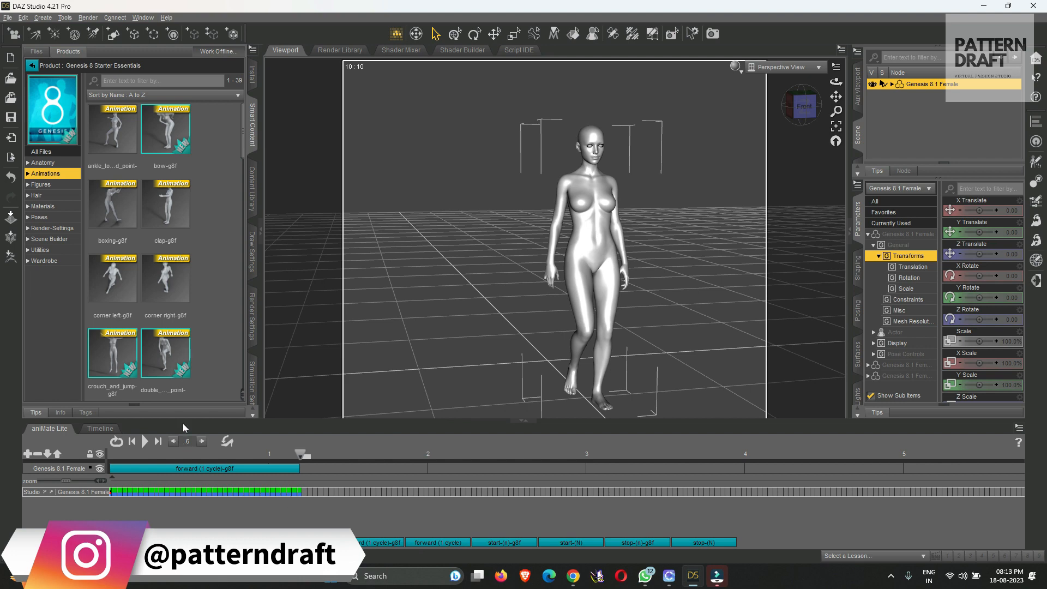
# - Export the Genesis 8.1 Female figure as an Autodesk FBX file named "FBX animation" with Include Animation enabled
pyautogui.click(929, 92)
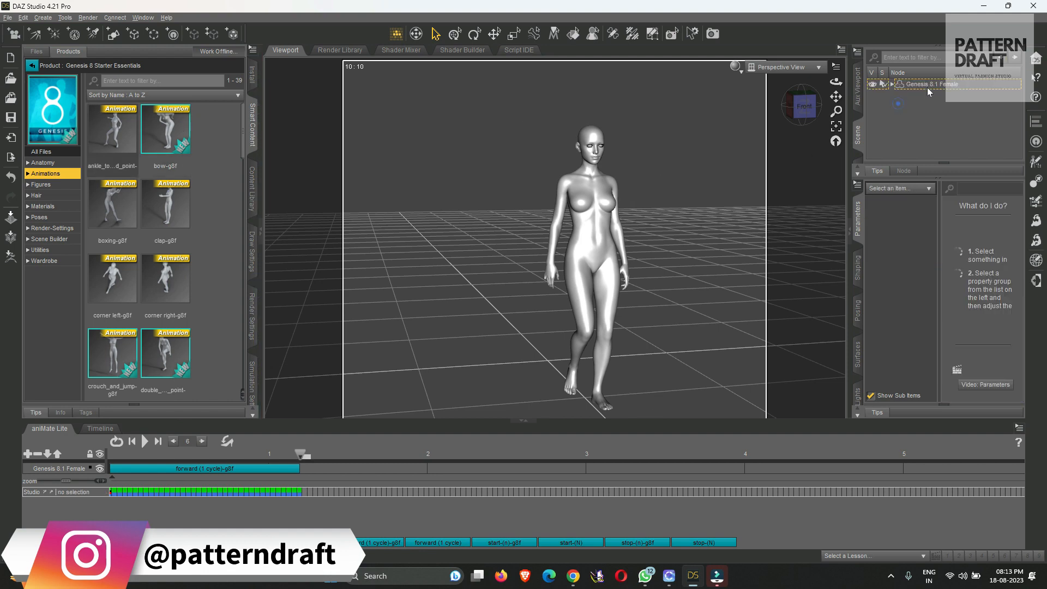
pyautogui.click(929, 87)
pyautogui.click(8, 17)
pyautogui.moveTo(45, 158)
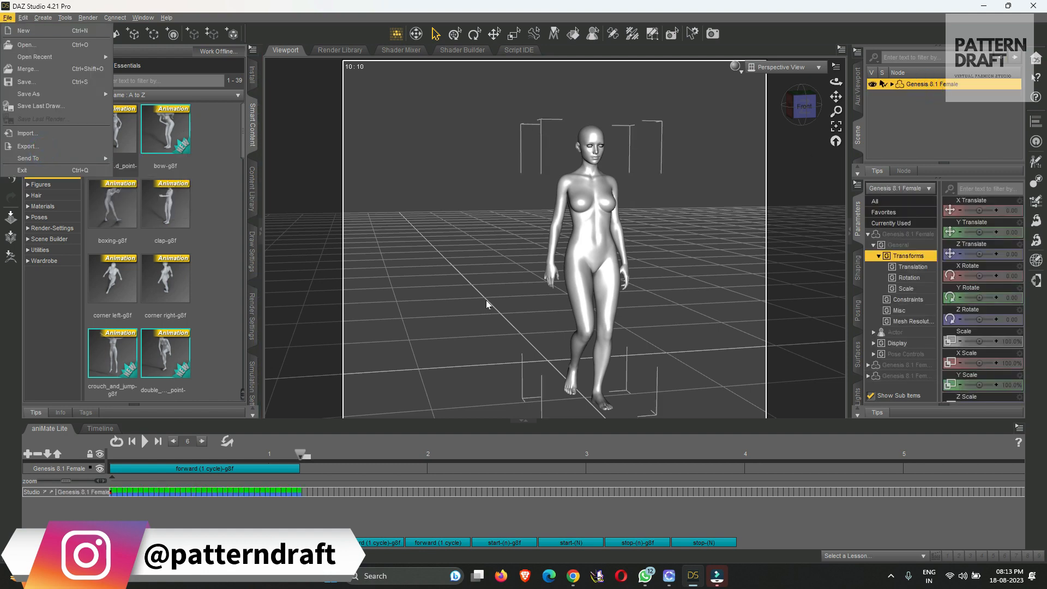
pyautogui.click(48, 146)
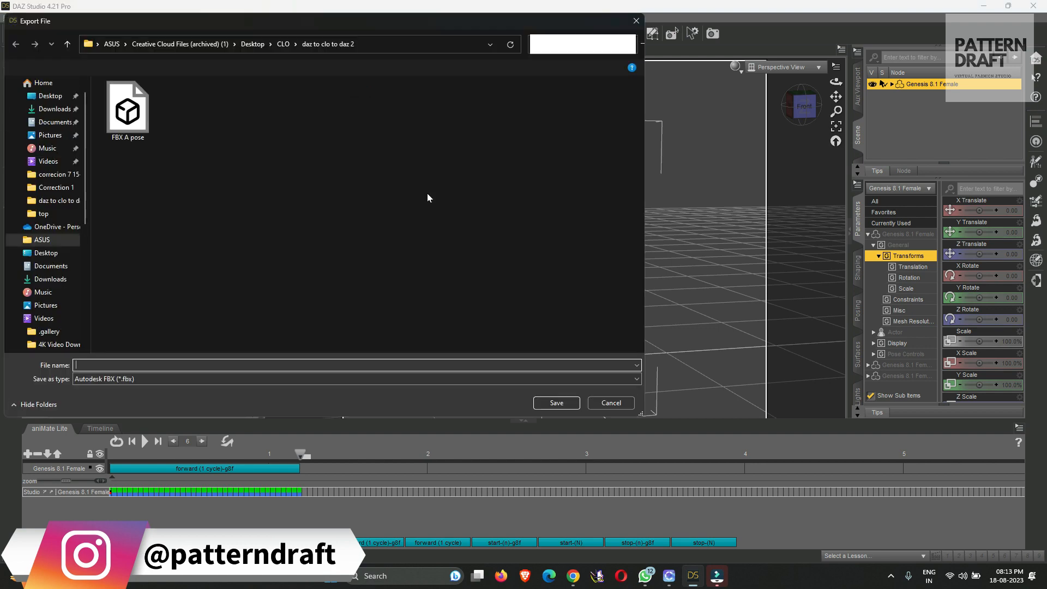
pyautogui.click(238, 363)
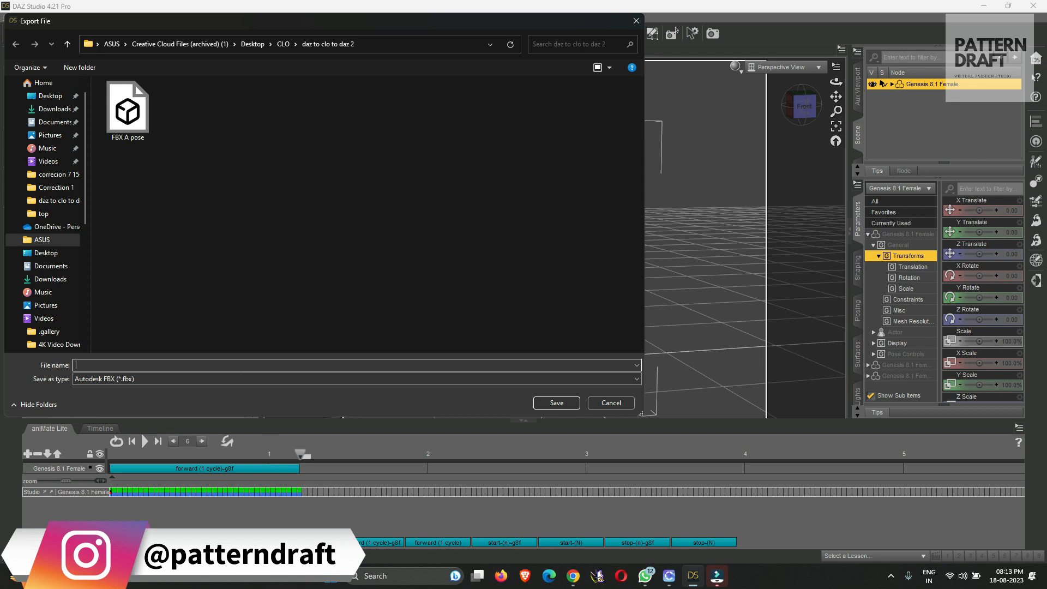
pyautogui.write('FB')
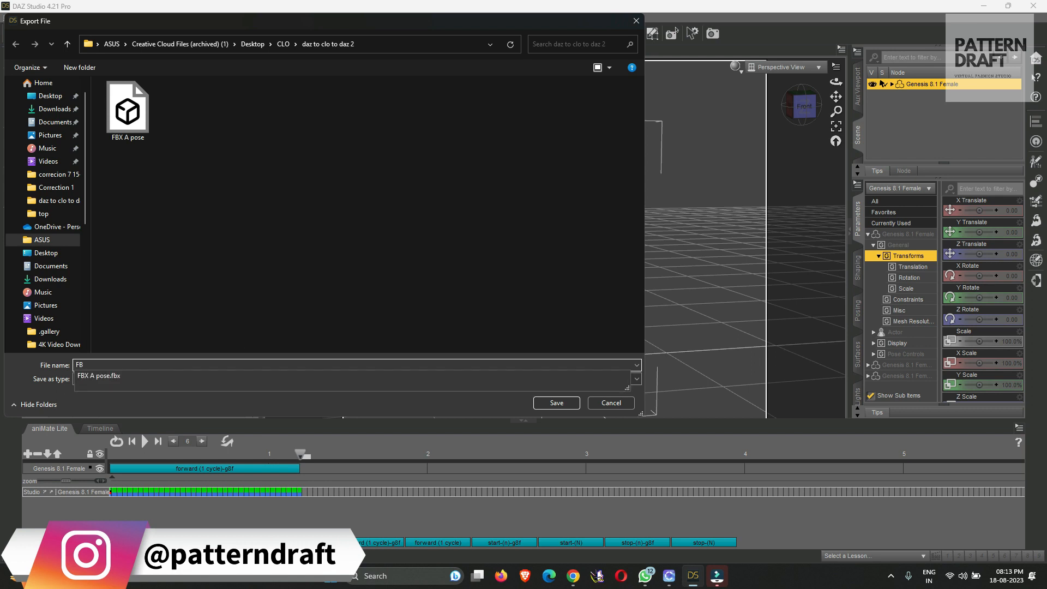
pyautogui.write('X animation')
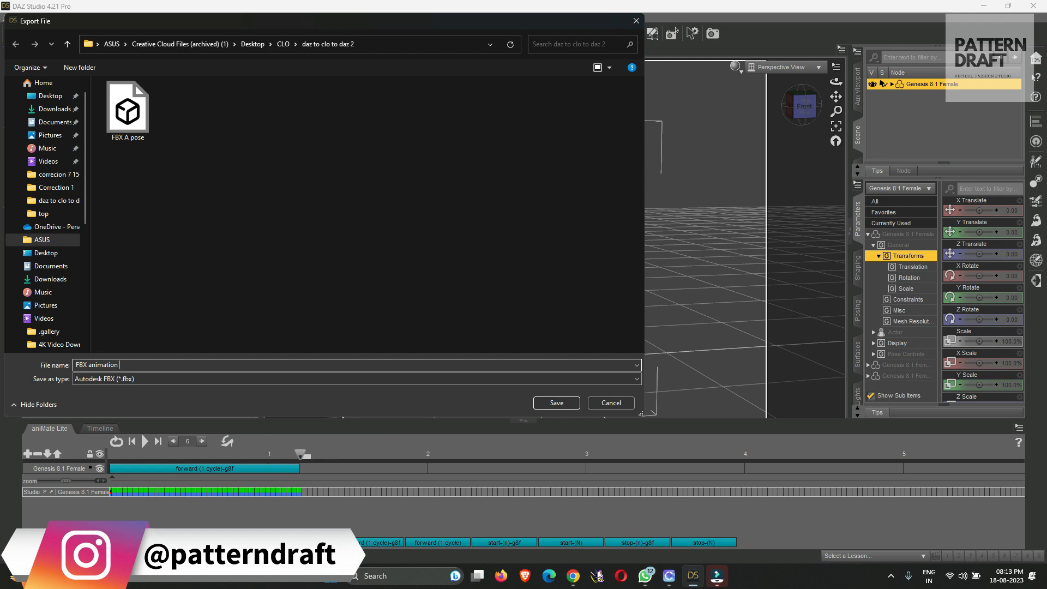
pyautogui.press('Return')
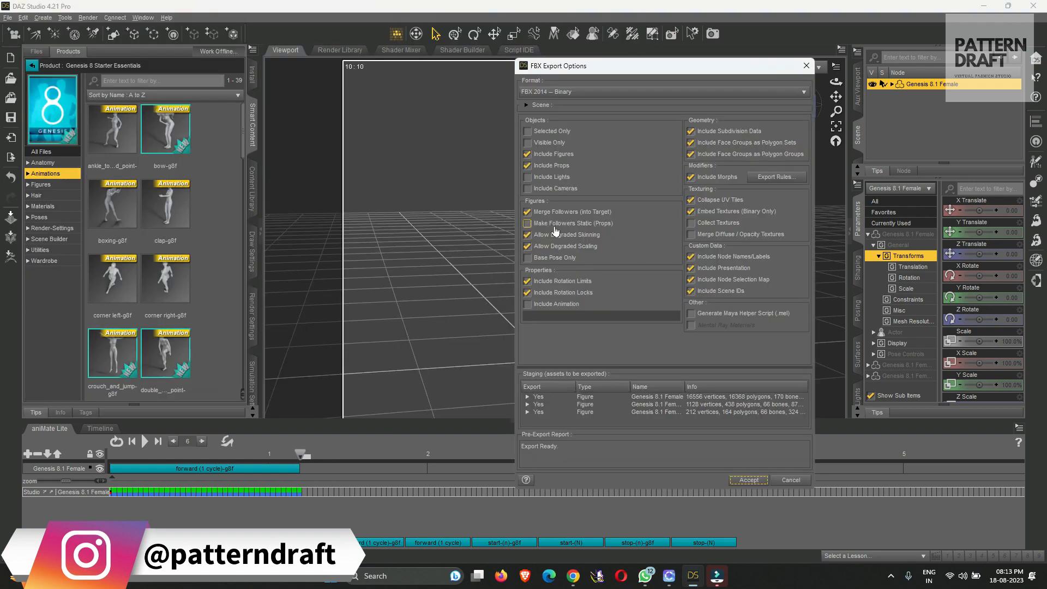
pyautogui.click(527, 304)
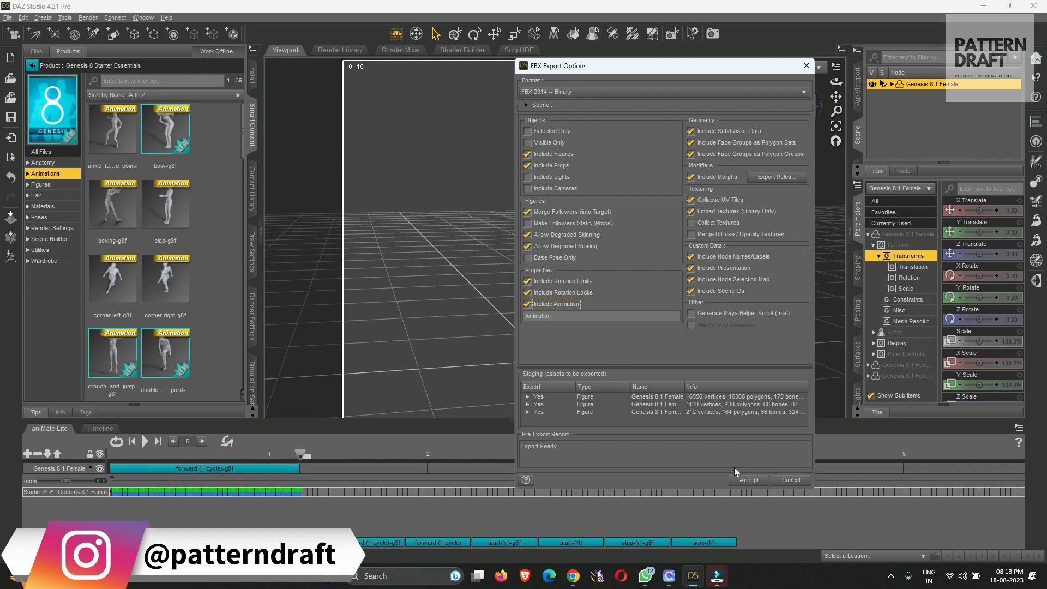
pyautogui.click(751, 480)
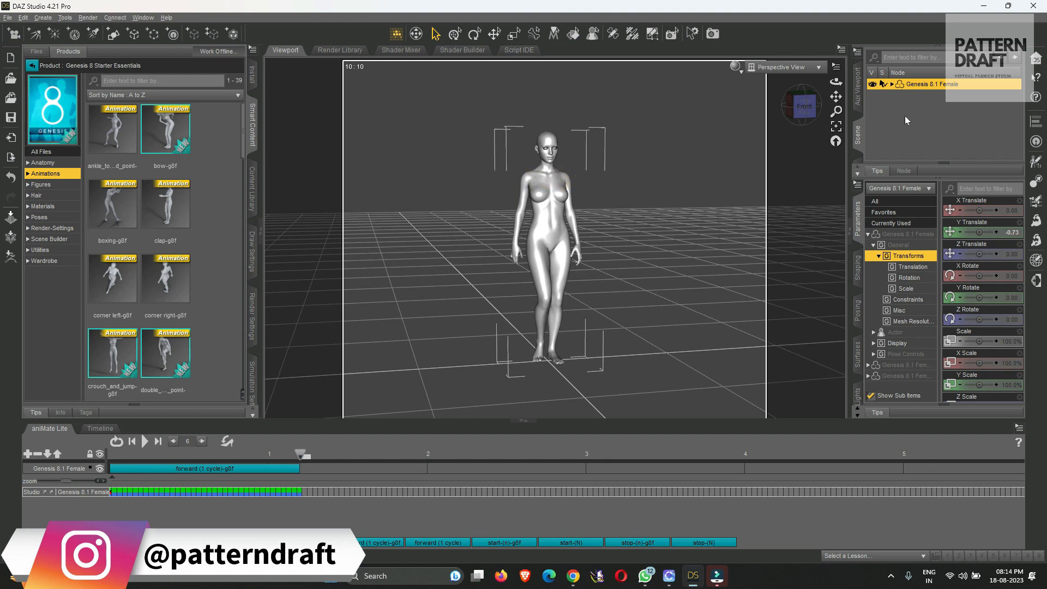
# - View the figure straight from the front and return its animation to the first frame
pyautogui.click(803, 107)
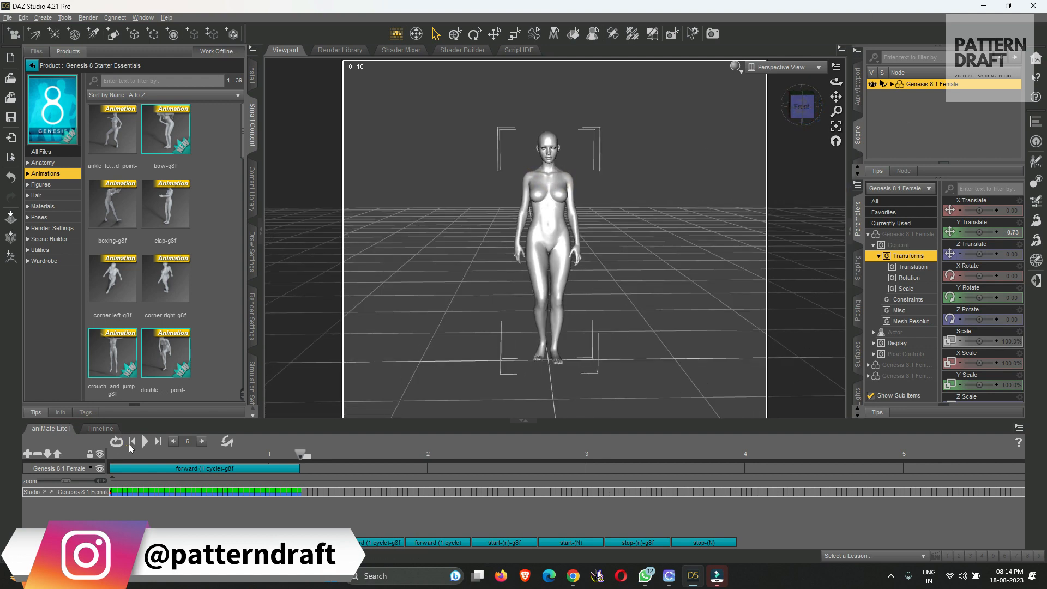
pyautogui.click(132, 442)
pyautogui.moveTo(298, 457); pyautogui.dragTo(63, 457)
# - Switch to CLO and import "FBX A pose" as an avatar with load type Open, cm (DAZ Studio) scale and 100%
pyautogui.click(670, 576)
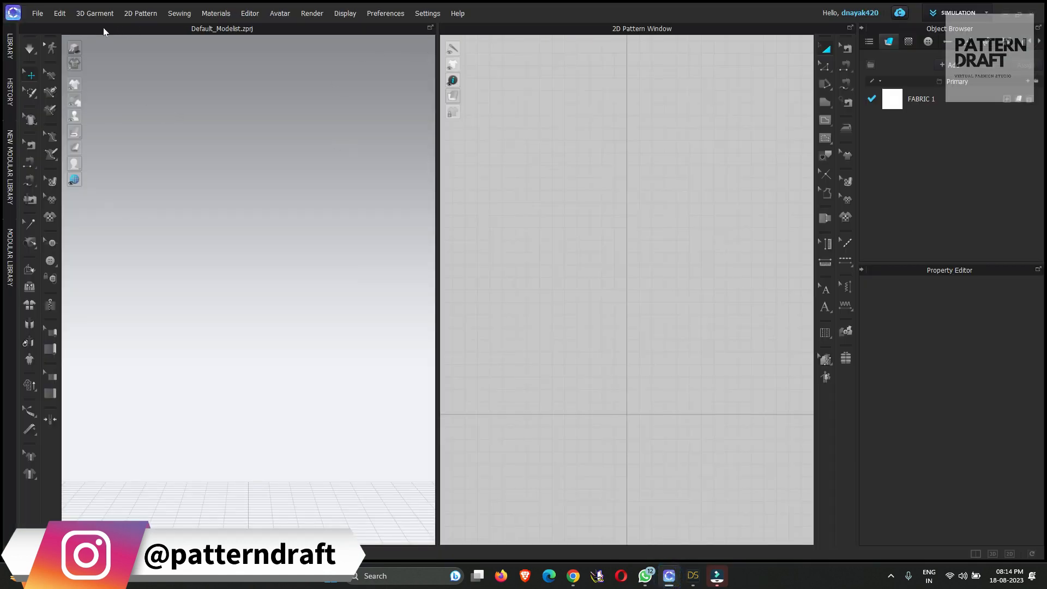
pyautogui.click(47, 15)
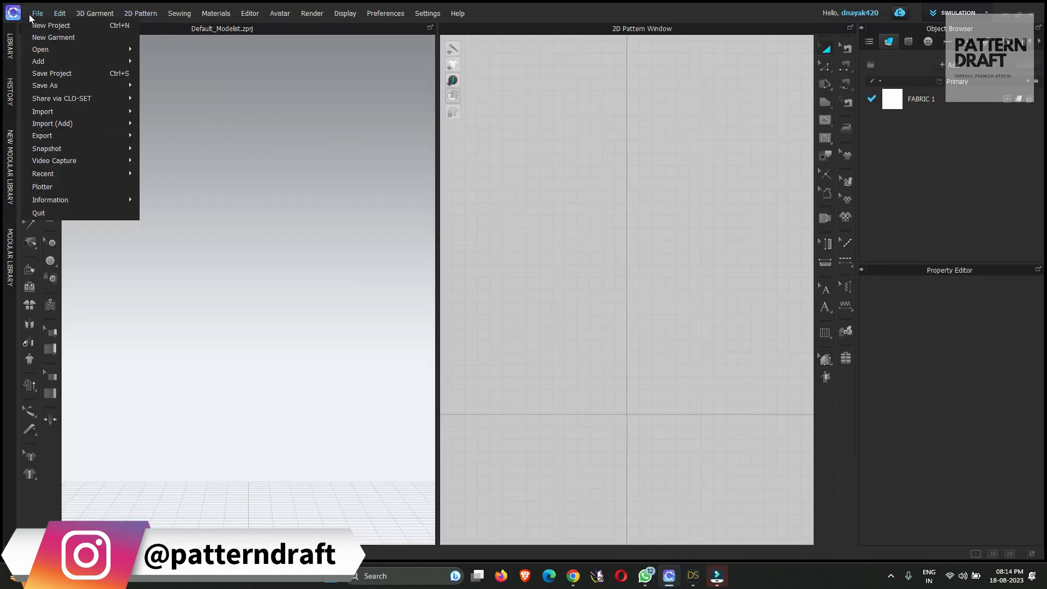
pyautogui.moveTo(67, 110)
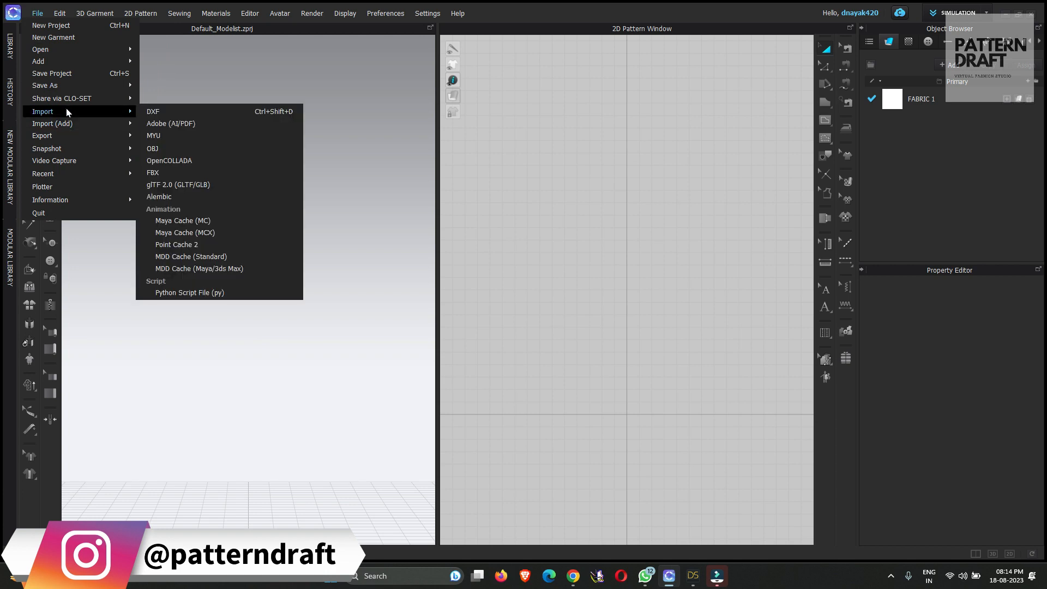
pyautogui.click(188, 171)
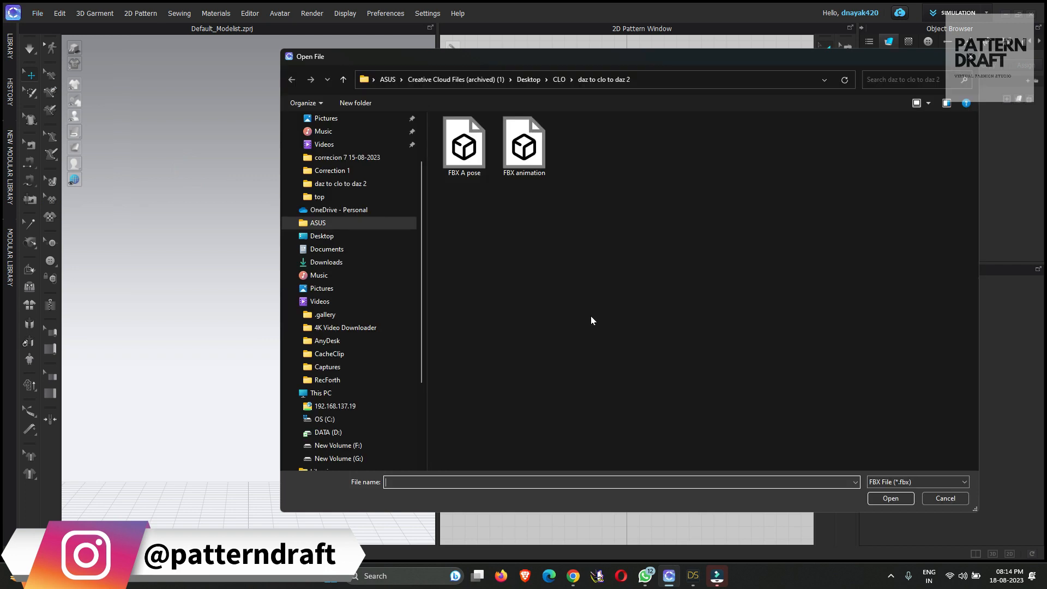
pyautogui.doubleClick(466, 151)
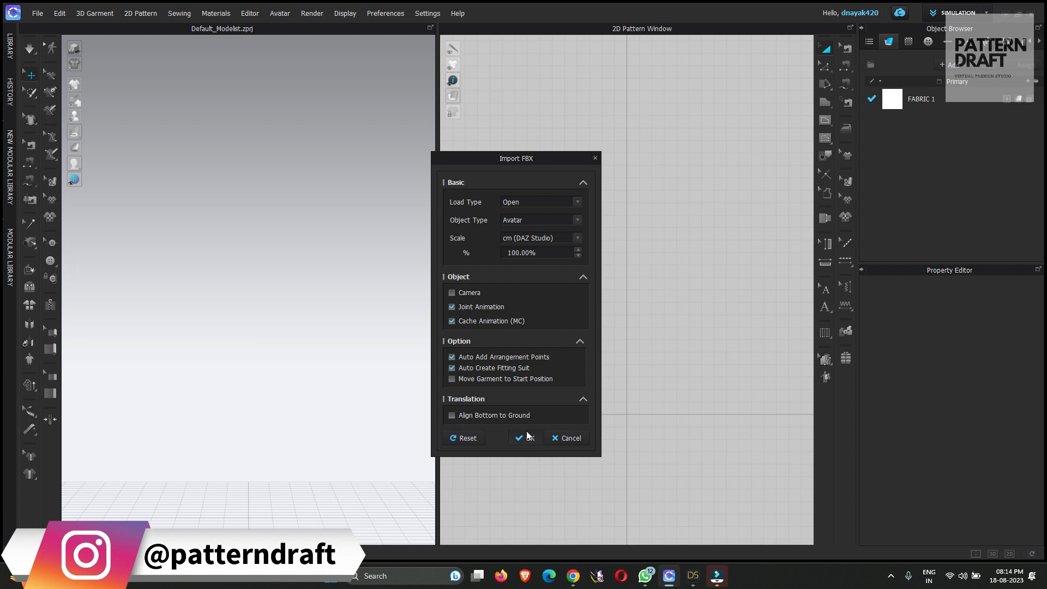
pyautogui.click(526, 440)
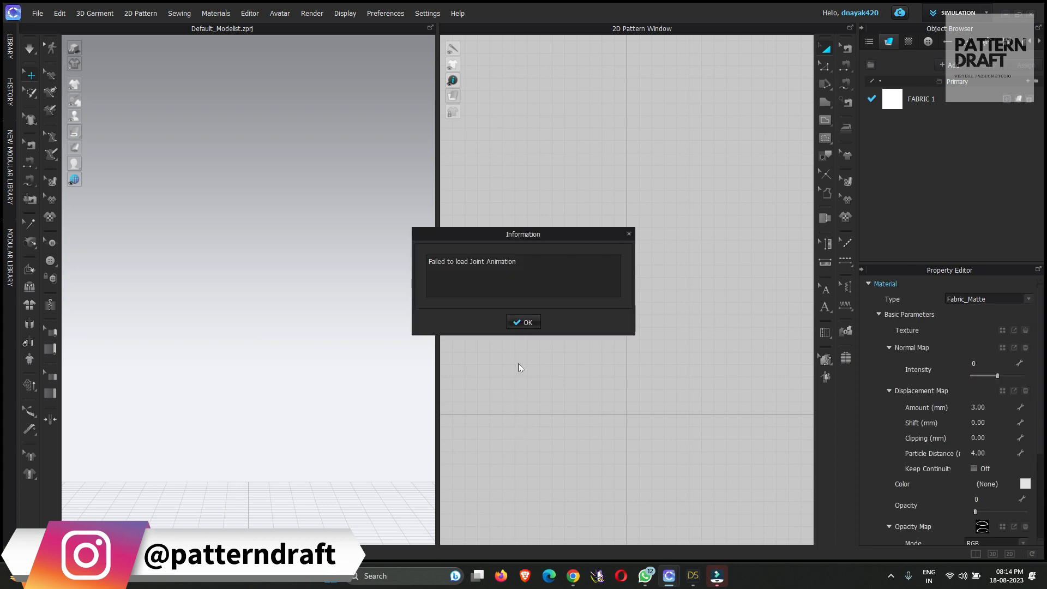
pyautogui.click(527, 321)
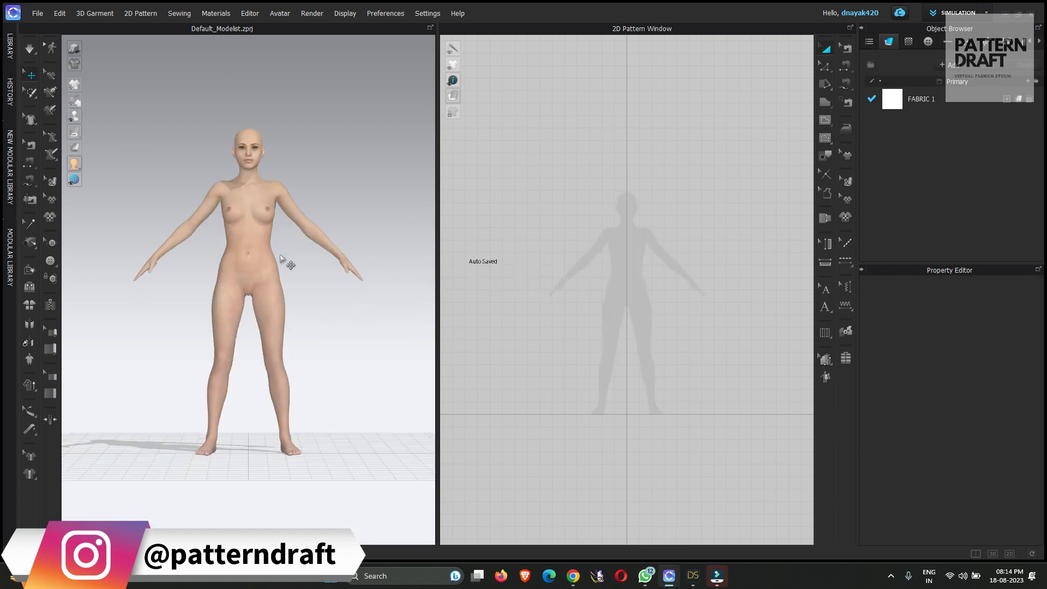
# - Turn off the avatar's texture display, inspect the plain body and return to the front view
pyautogui.click(74, 163)
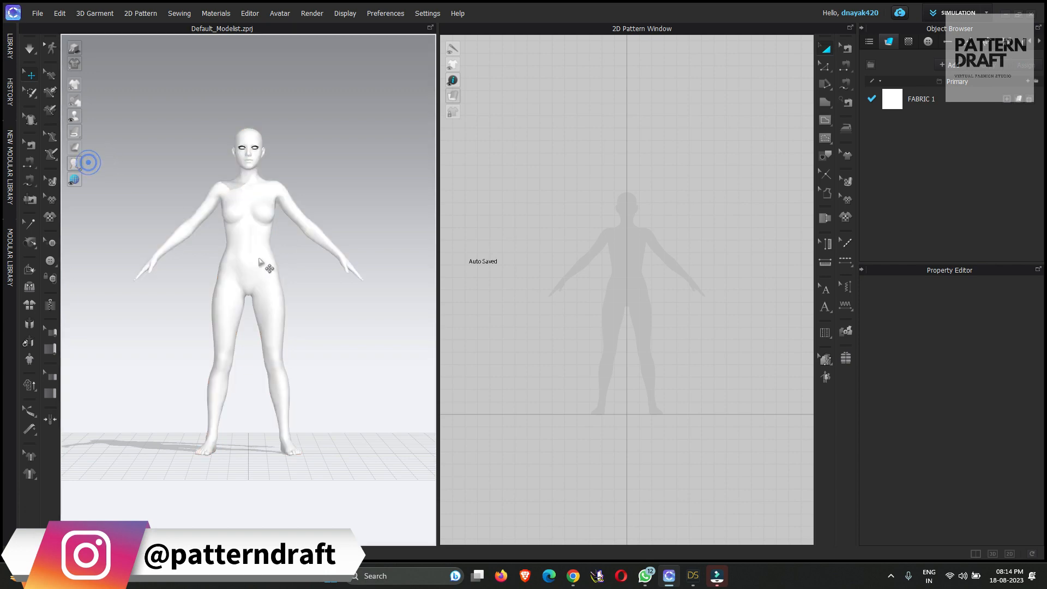
pyautogui.moveTo(180, 262); pyautogui.dragTo(265, 233, button='right')
pyautogui.moveTo(265, 234); pyautogui.dragTo(274, 250, button='middle')
pyautogui.moveTo(274, 250); pyautogui.dragTo(298, 217, button='right')
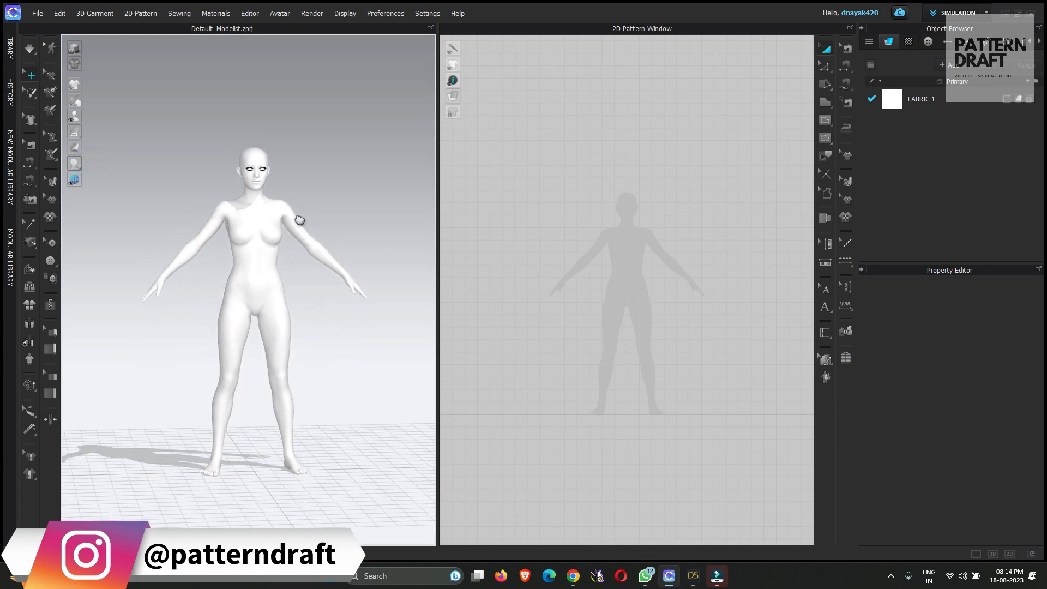
pyautogui.press('2')
# - Start adding an existing project file to the current scene
pyautogui.click(38, 13)
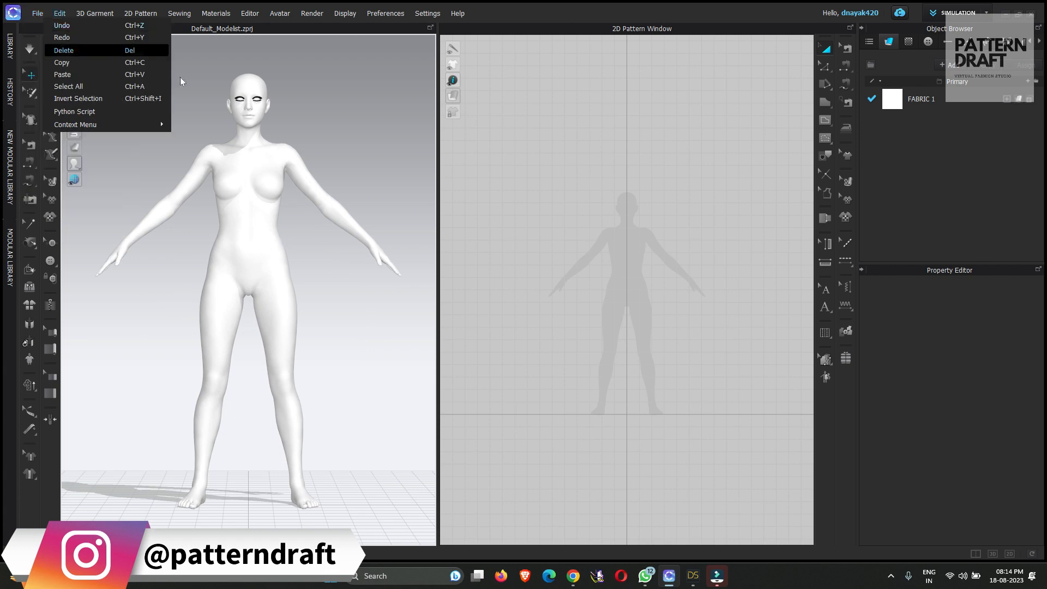
pyautogui.click(63, 61)
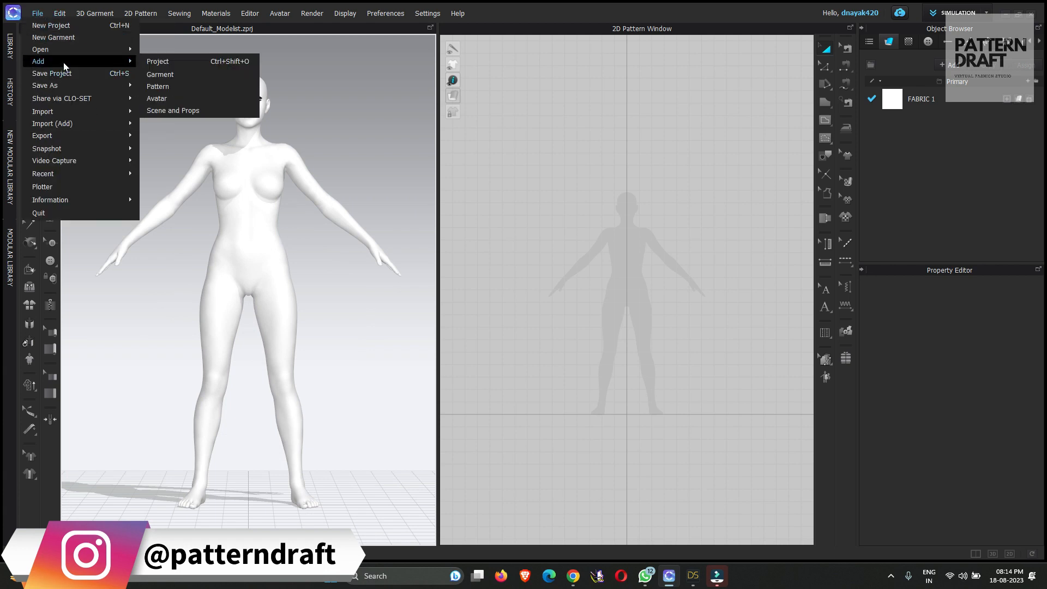
pyautogui.click(179, 64)
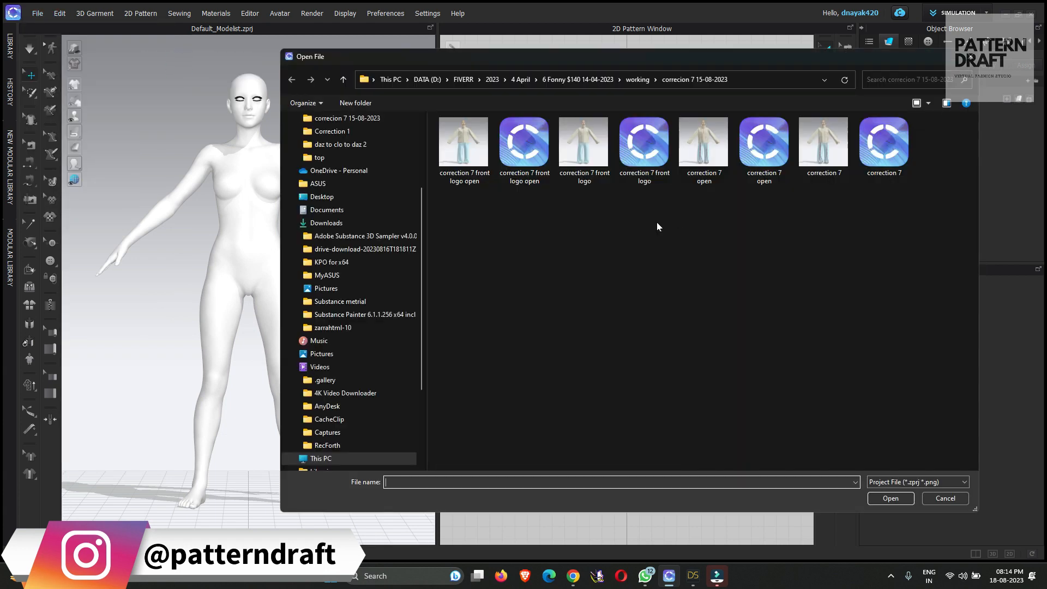
# - Look through the 3d work folder on DATA (D:), its t-SHIRTS and Dress subfolders, and Downloads for a garment project
pyautogui.click(328, 458)
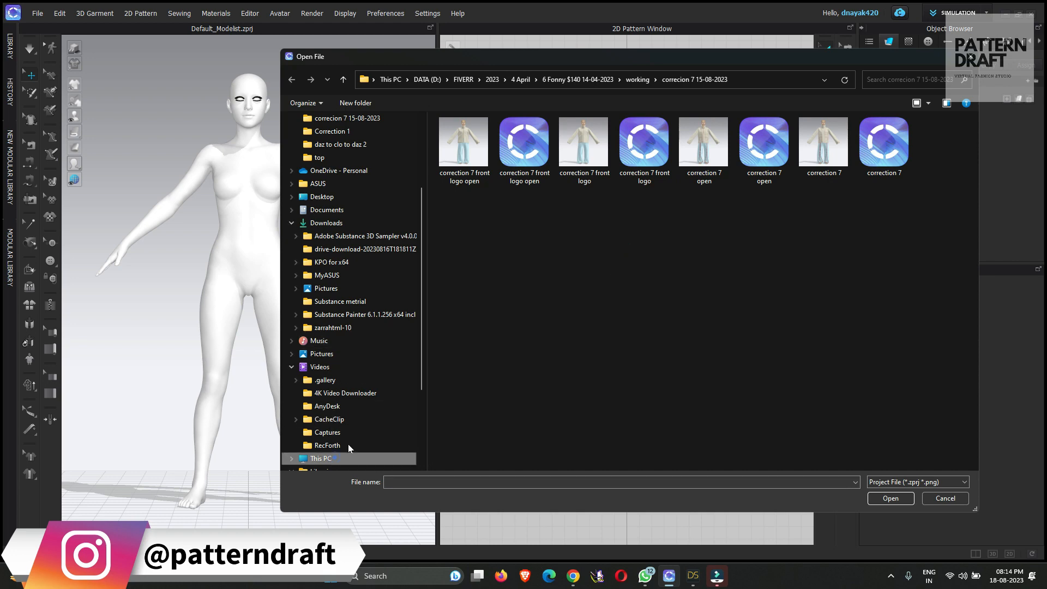
pyautogui.doubleClick(622, 149)
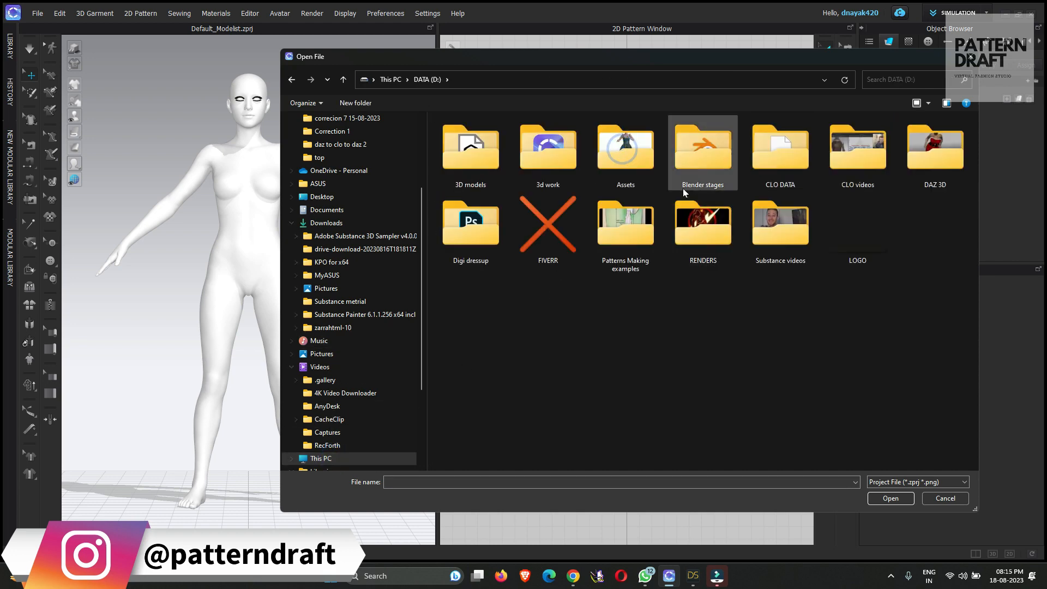
pyautogui.doubleClick(572, 169)
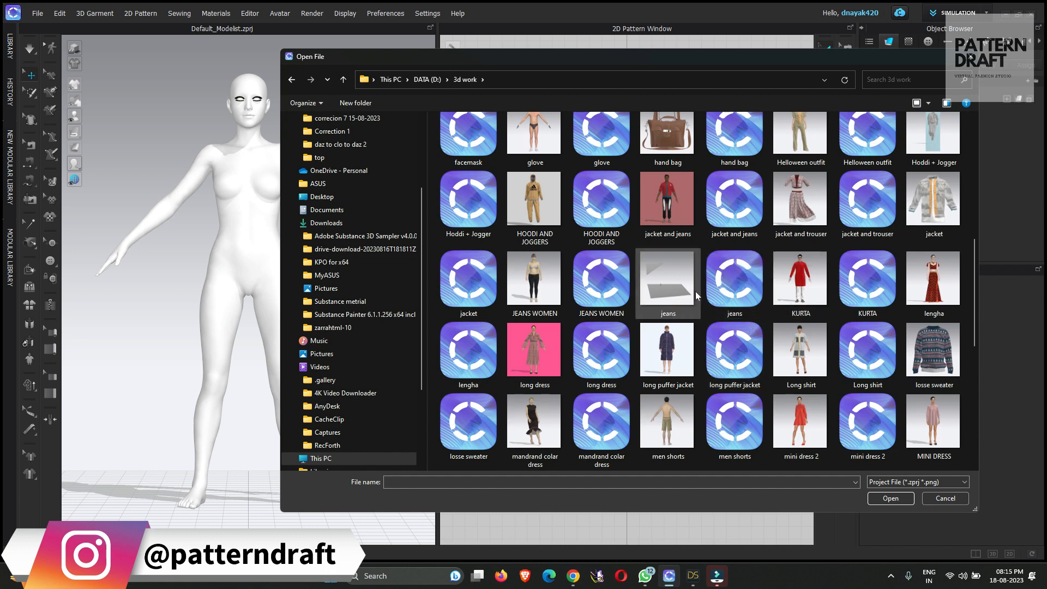
pyautogui.scroll(10, 640, 254)
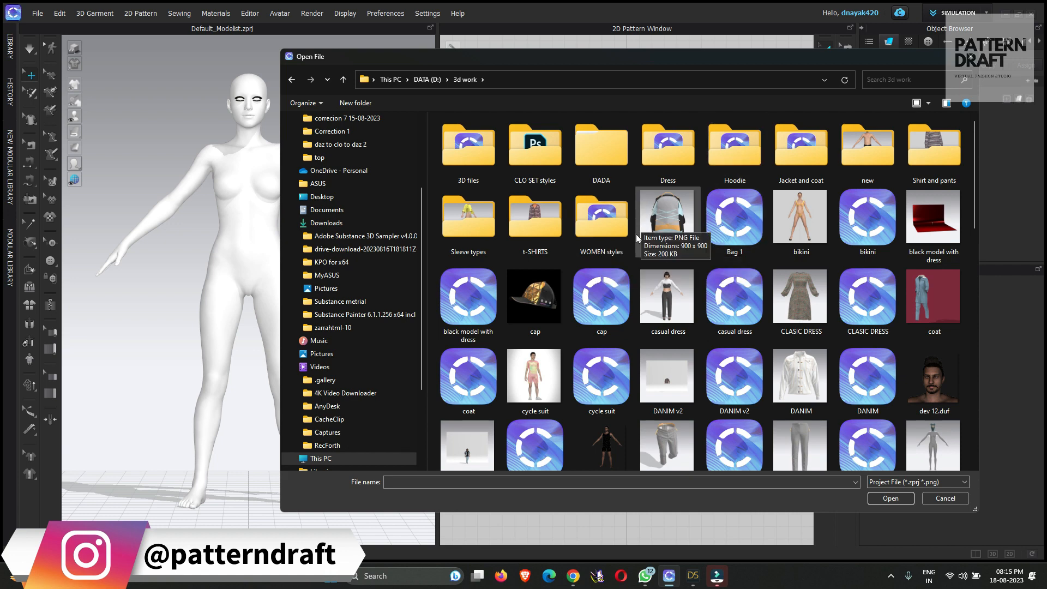
pyautogui.doubleClick(556, 231)
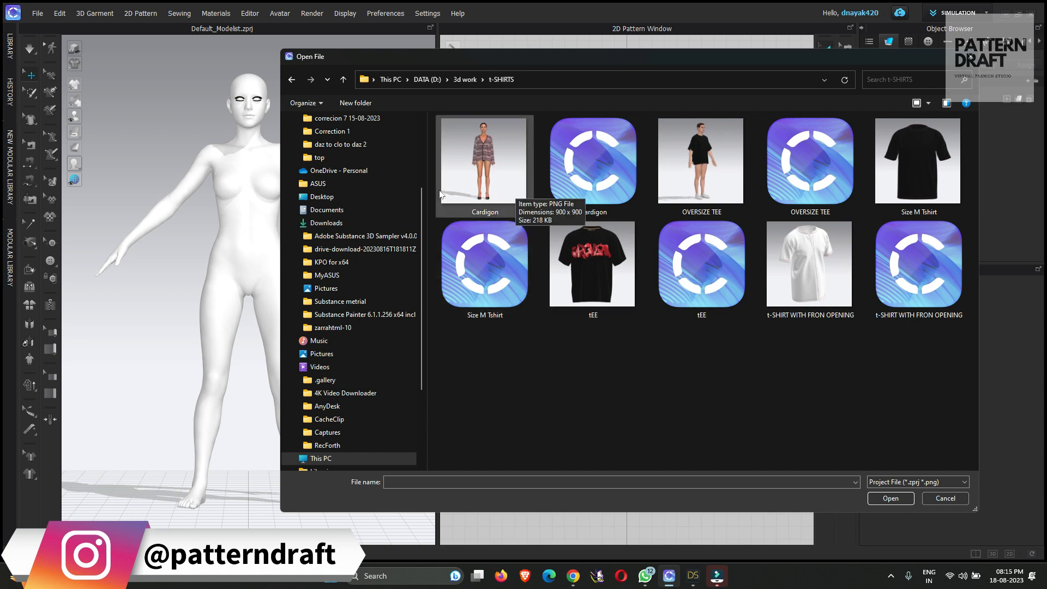
pyautogui.click(292, 79)
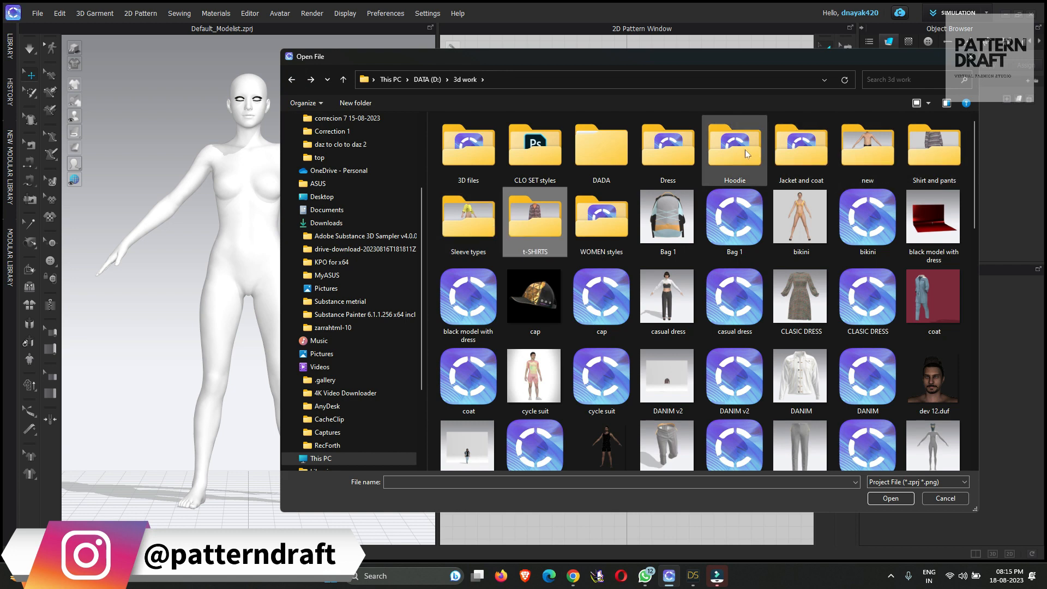
pyautogui.doubleClick(671, 154)
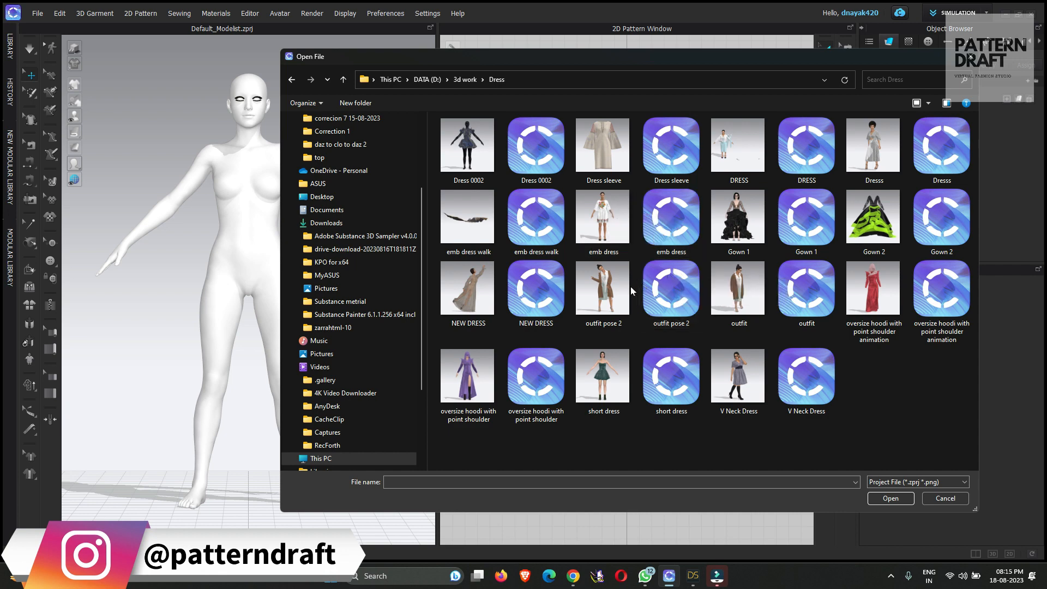
pyautogui.scroll(3, 338, 160)
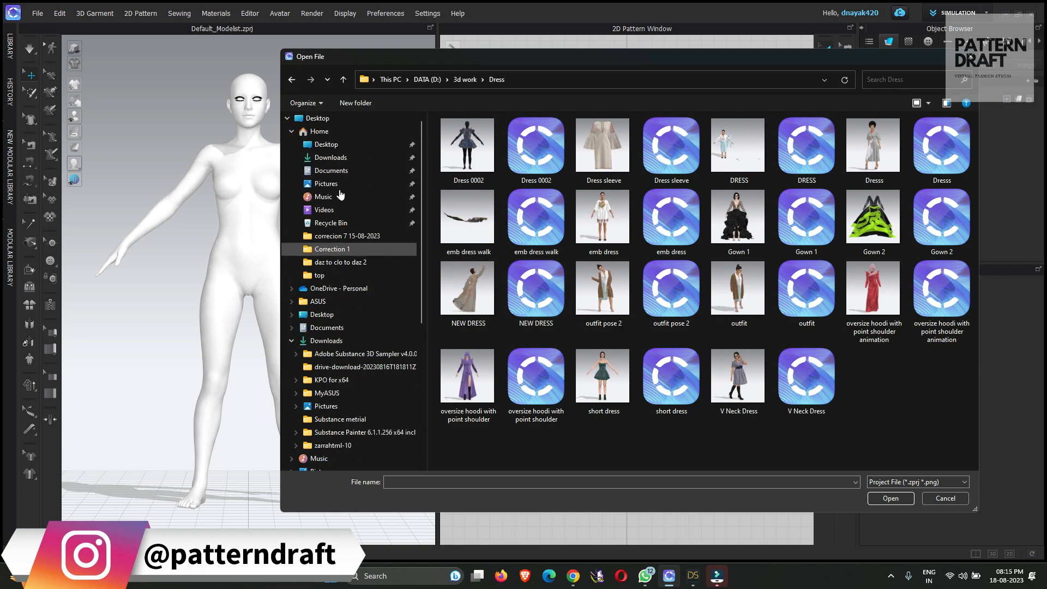
pyautogui.click(337, 158)
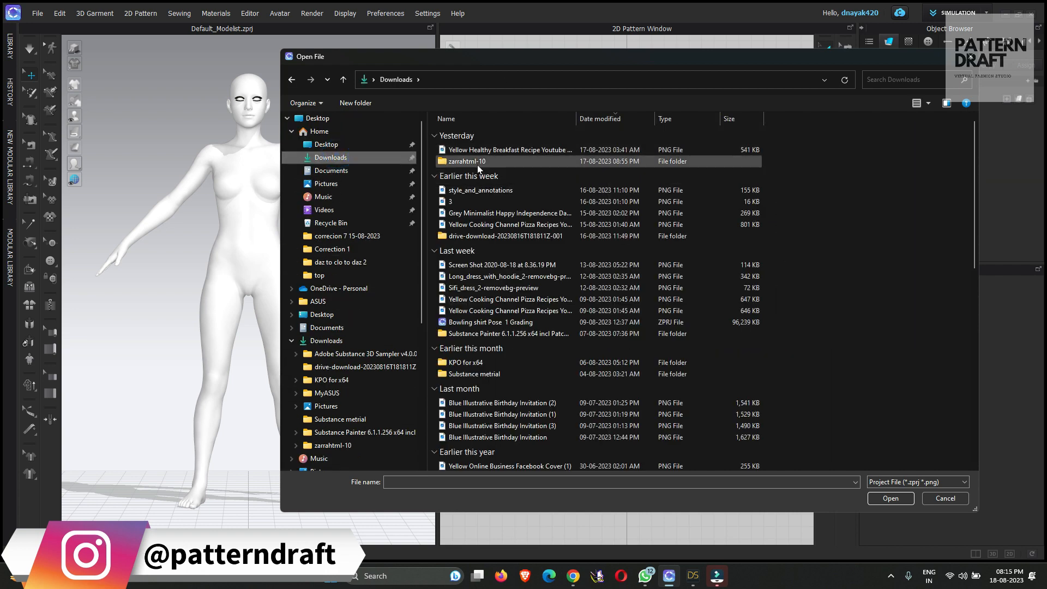
# - Choose the project file "top" from the CLO > top folder on the desktop as the project to add
pyautogui.click(334, 145)
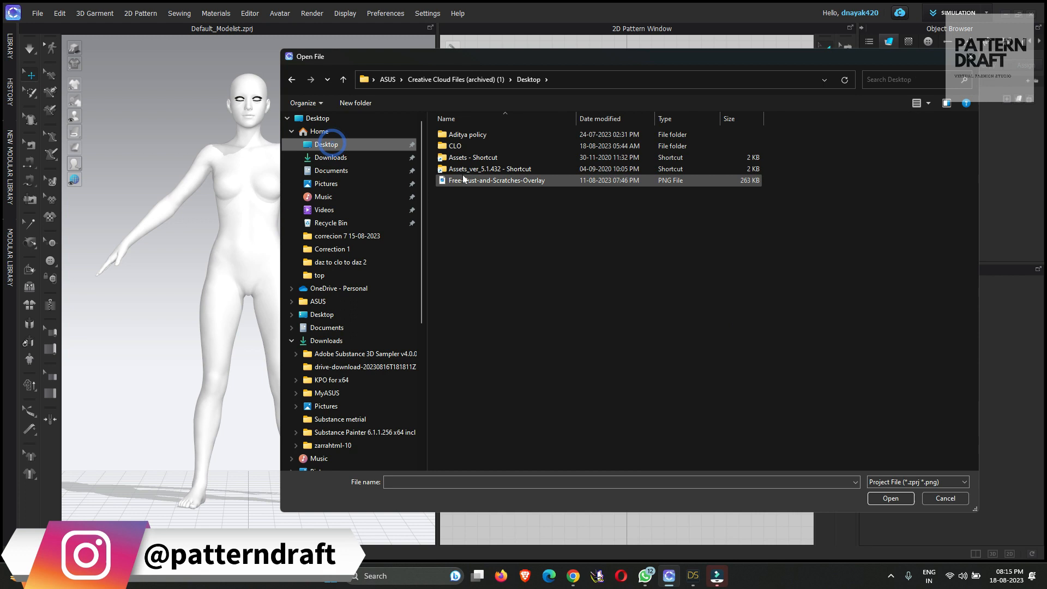
pyautogui.doubleClick(453, 146)
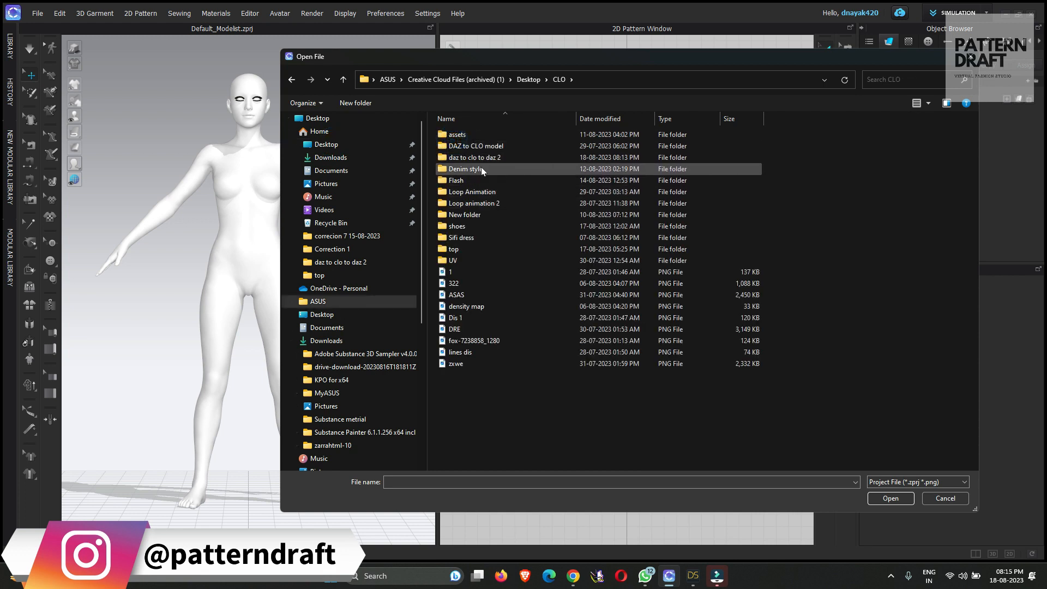
pyautogui.doubleClick(470, 249)
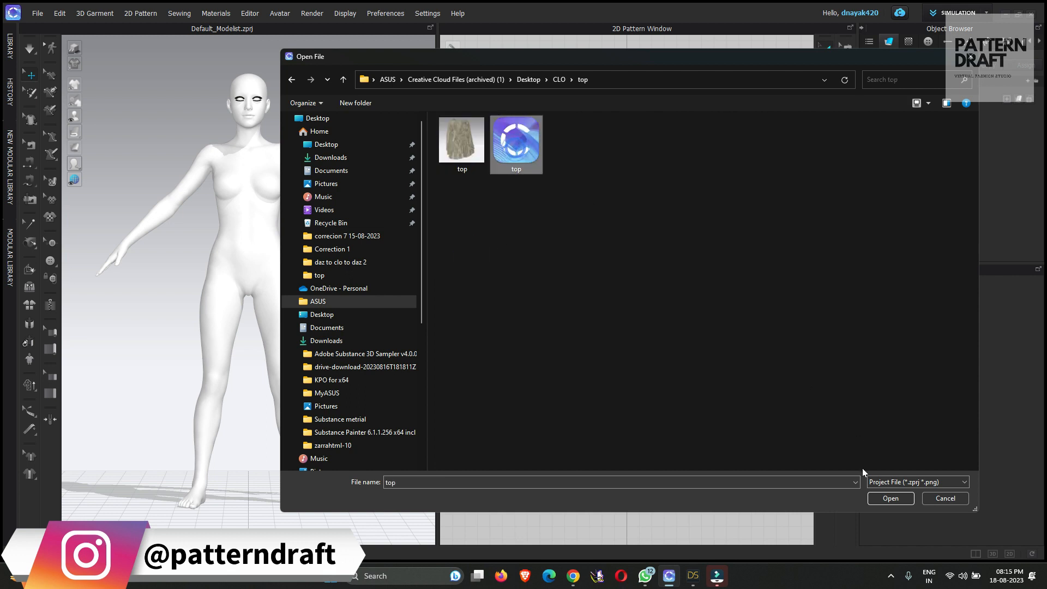
pyautogui.click(879, 497)
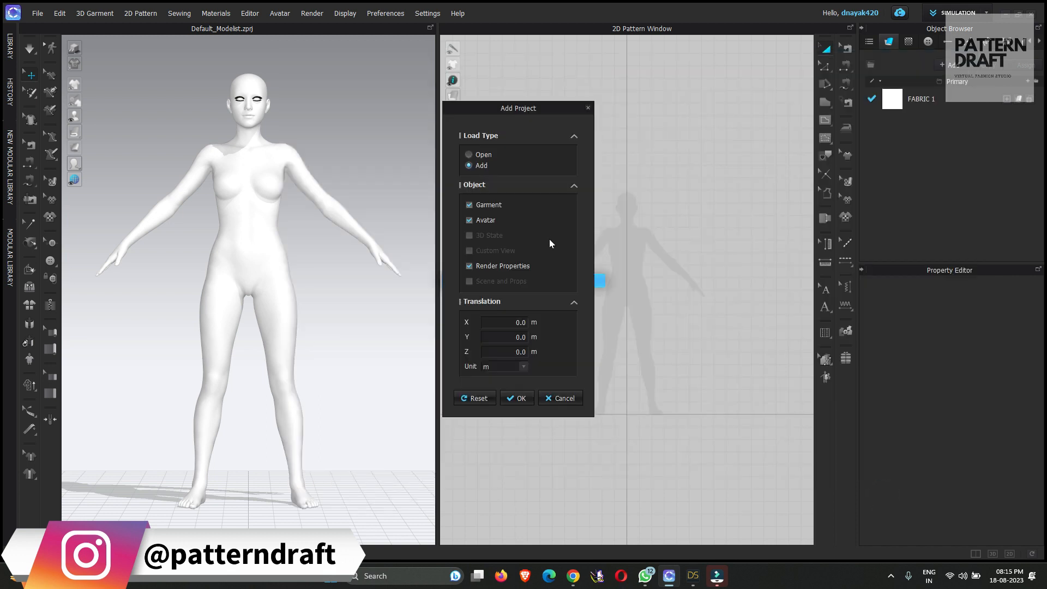
# - Add the chosen top project without its avatar, and delete the unused FABRIC 1
pyautogui.click(468, 220)
pyautogui.click(507, 398)
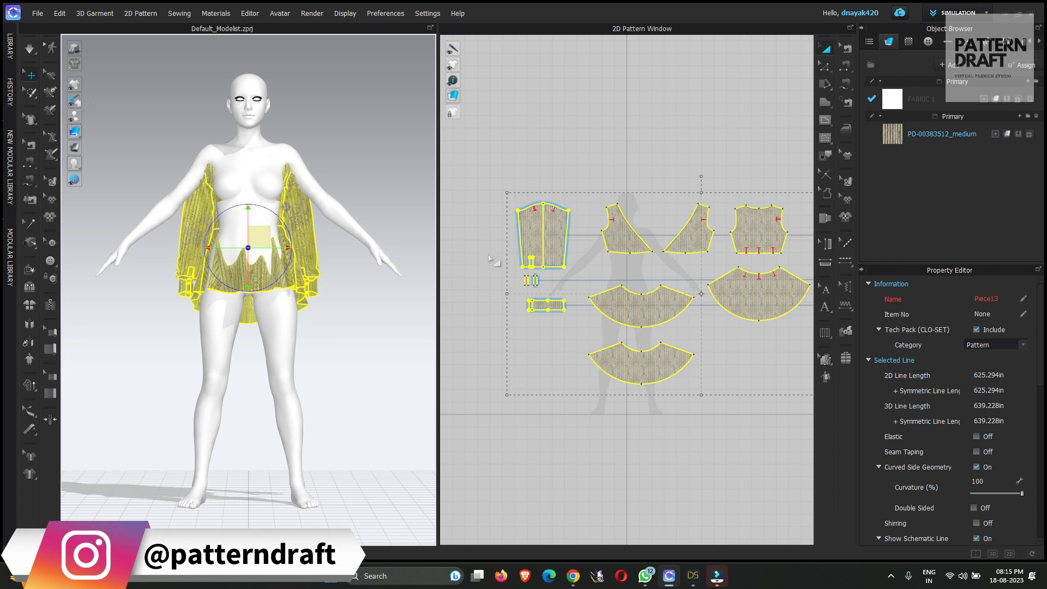
pyautogui.click(1029, 100)
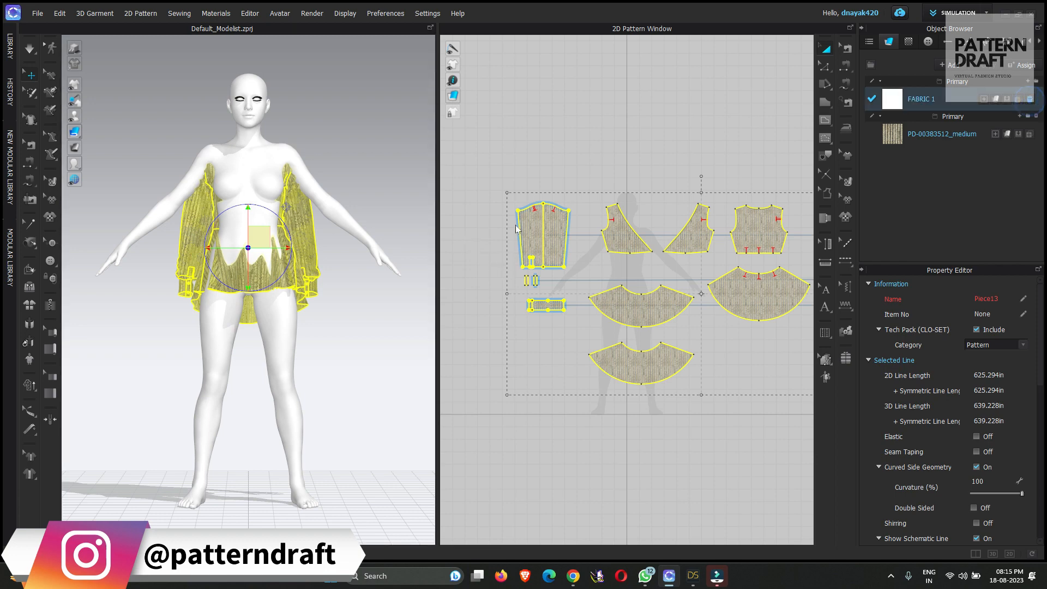
# - Select all the pattern pieces and move the whole garment forward and up so it sits around the avatar's torso
pyautogui.rightClick(624, 217)
pyautogui.click(527, 159)
pyautogui.scroll(-5, 530, 176)
pyautogui.moveTo(505, 154); pyautogui.dragTo(670, 268)
pyautogui.moveTo(264, 300); pyautogui.dragTo(377, 305, button='right')
pyautogui.scroll(3, 270, 239)
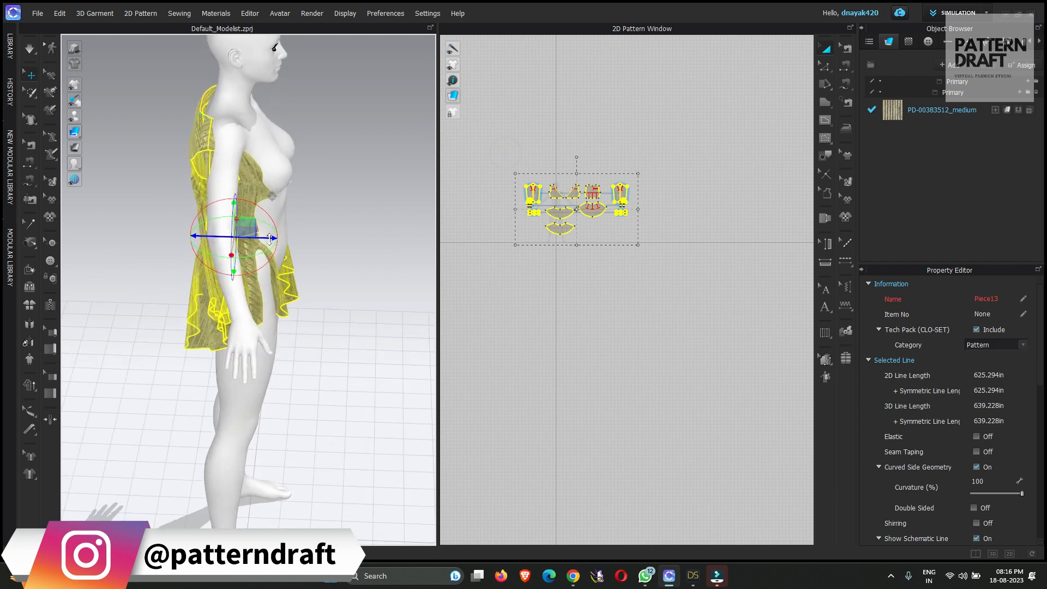
pyautogui.moveTo(270, 238); pyautogui.dragTo(309, 247, button='right')
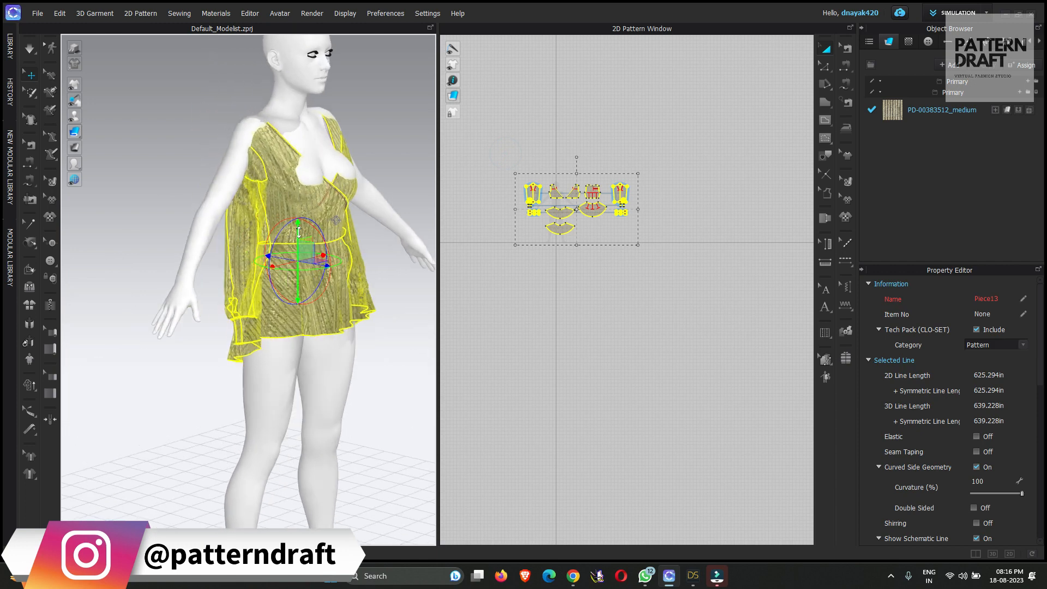
pyautogui.moveTo(299, 233); pyautogui.dragTo(298, 228)
pyautogui.moveTo(297, 228); pyautogui.dragTo(315, 236, button='right')
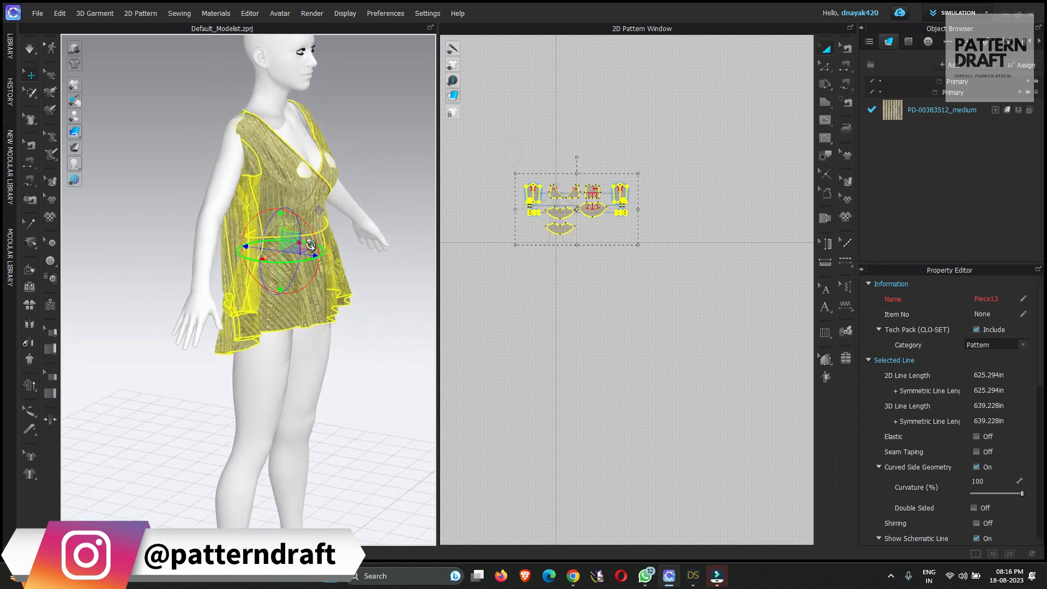
# - Fine-tune the garment's depth and tilt it slightly to follow the avatar's shoulders and chest
pyautogui.scroll(3, 322, 236)
pyautogui.moveTo(331, 236); pyautogui.dragTo(326, 234)
pyautogui.moveTo(326, 234); pyautogui.dragTo(329, 353, button='middle')
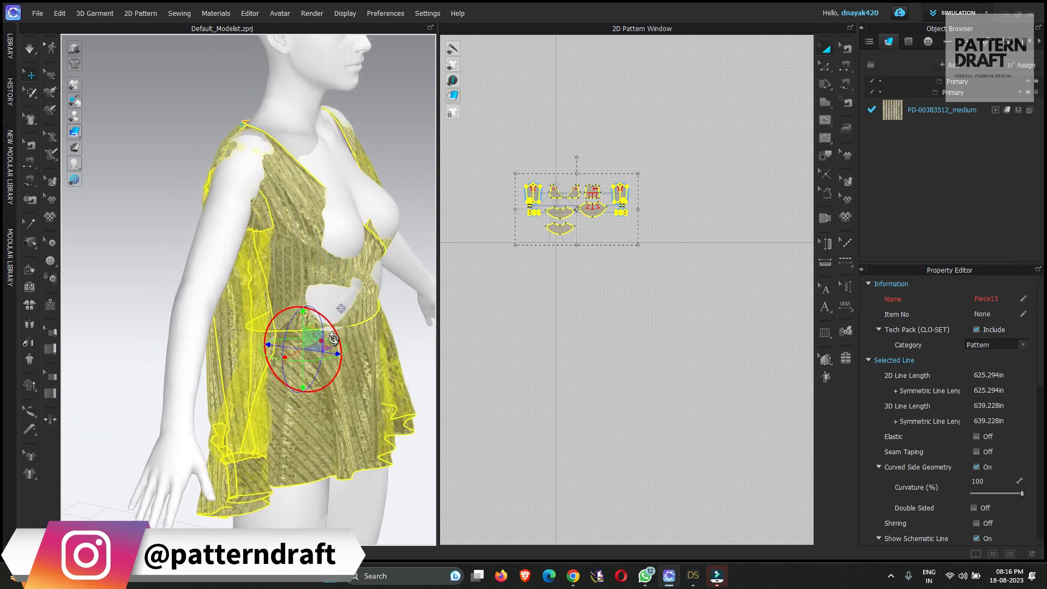
pyautogui.moveTo(329, 353); pyautogui.dragTo(331, 354)
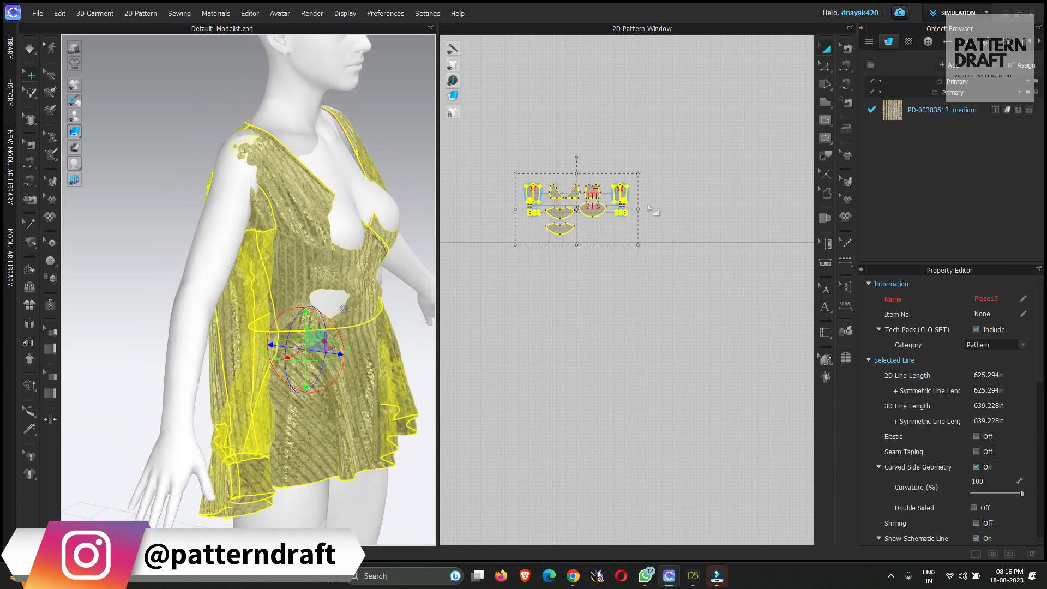
# - Select the pieces of the avatar's right sleeve and cuff, and move and rotate them along the right arm
pyautogui.click(541, 129)
pyautogui.moveTo(503, 149); pyautogui.dragTo(545, 226)
pyautogui.moveTo(287, 355); pyautogui.dragTo(204, 340, button='right')
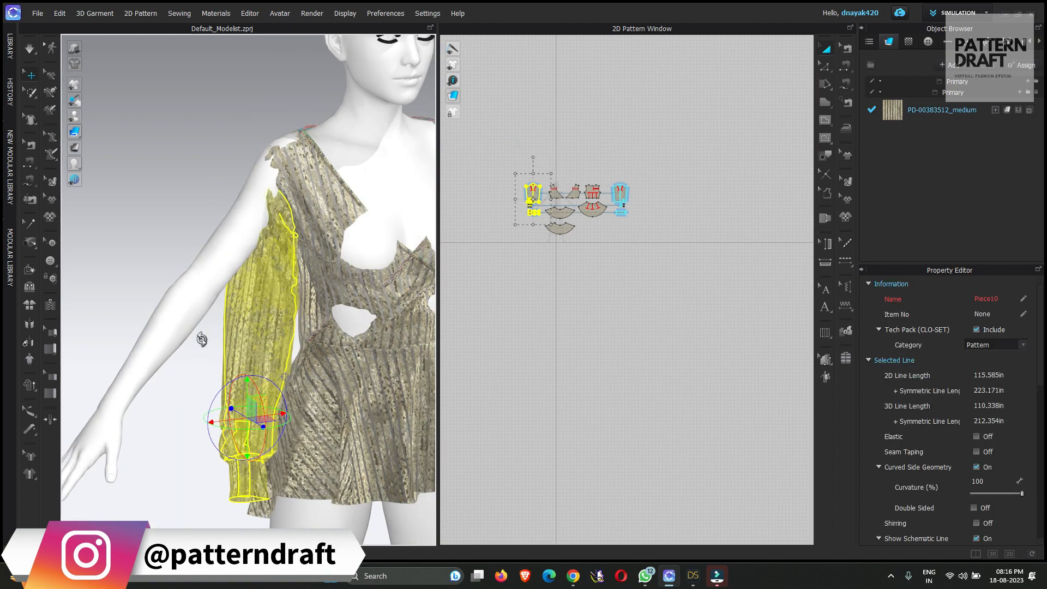
pyautogui.moveTo(304, 289); pyautogui.dragTo(234, 201, button='middle')
pyautogui.moveTo(194, 289); pyautogui.dragTo(221, 308)
pyautogui.moveTo(179, 305); pyautogui.dragTo(201, 322, button='right')
pyautogui.moveTo(199, 331); pyautogui.dragTo(123, 248)
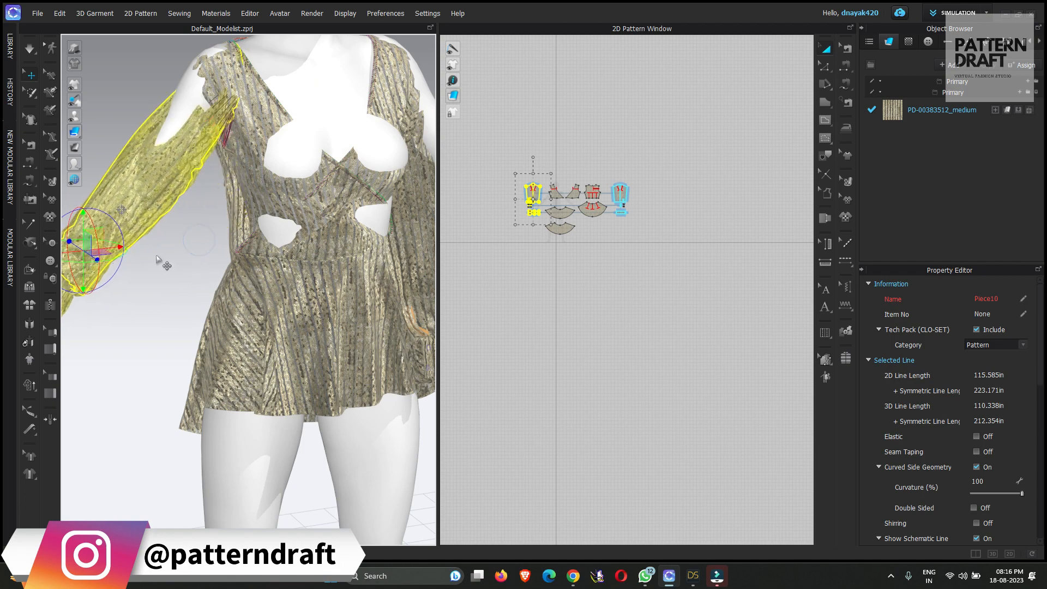
pyautogui.moveTo(163, 263); pyautogui.dragTo(193, 257, button='right')
pyautogui.scroll(-2, 226, 246)
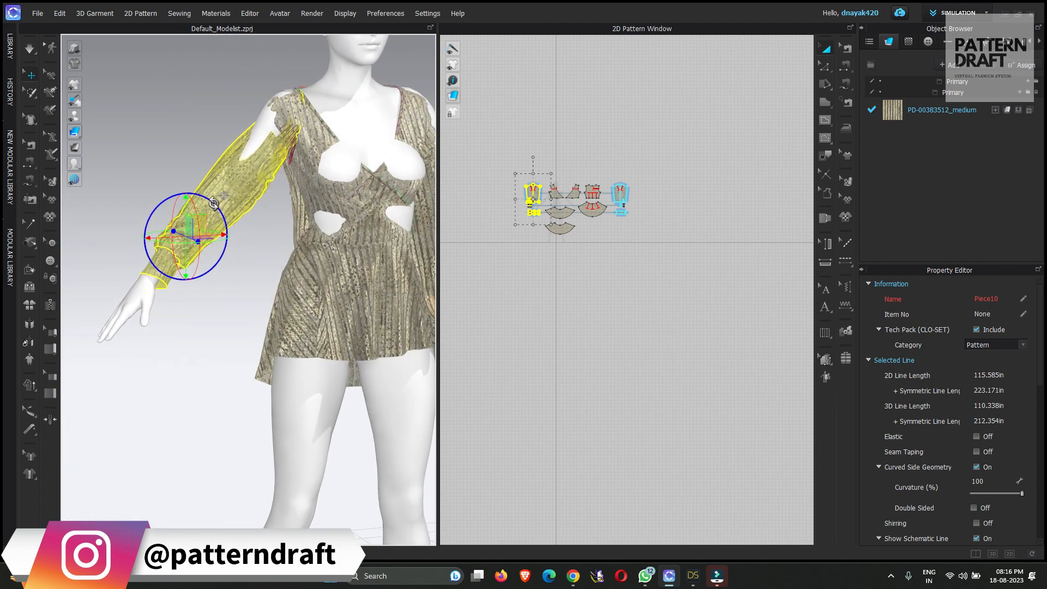
pyautogui.moveTo(213, 202); pyautogui.dragTo(203, 235)
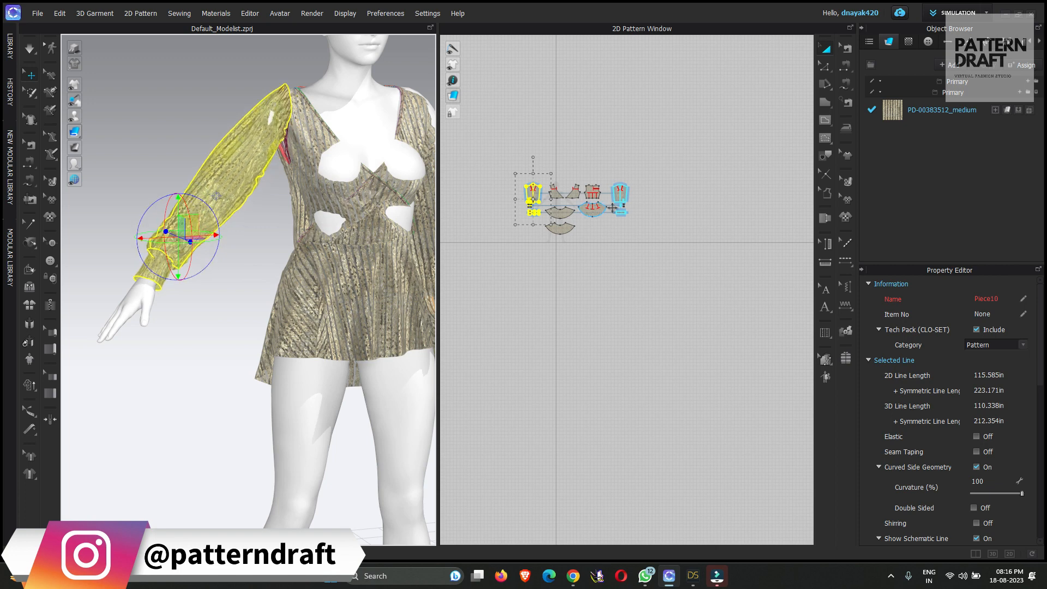
# - Select the pieces of the avatar's left sleeve and cuff, and rotate and move them out towards the left arm
pyautogui.click(582, 151)
pyautogui.moveTo(605, 159); pyautogui.dragTo(639, 226)
pyautogui.moveTo(288, 237); pyautogui.dragTo(141, 248, button='middle')
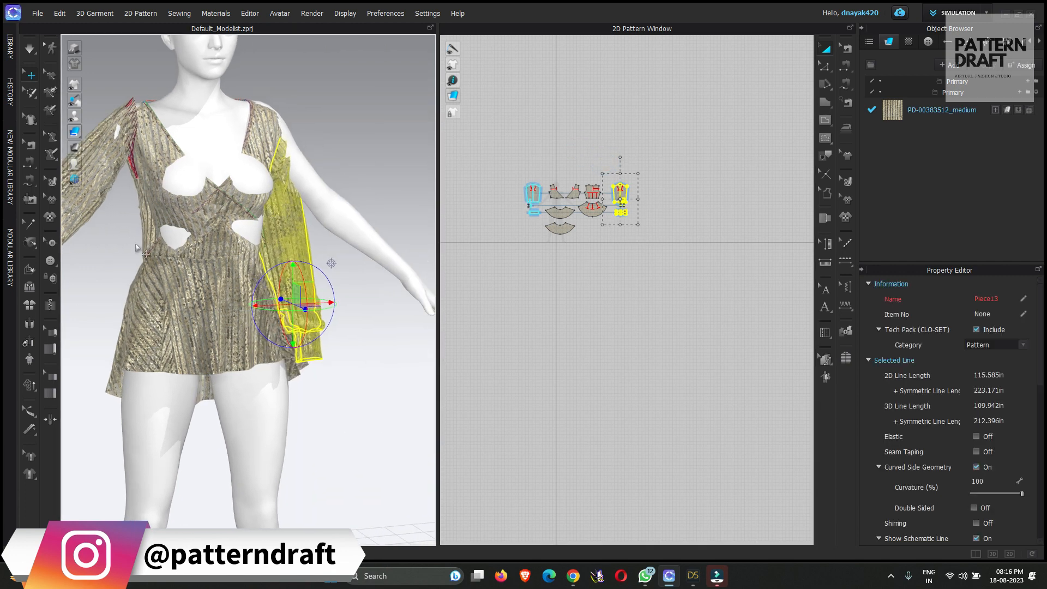
pyautogui.moveTo(333, 263); pyautogui.dragTo(357, 282, button='right')
pyautogui.moveTo(358, 282); pyautogui.dragTo(277, 288, button='middle')
pyautogui.scroll(2, 275, 286)
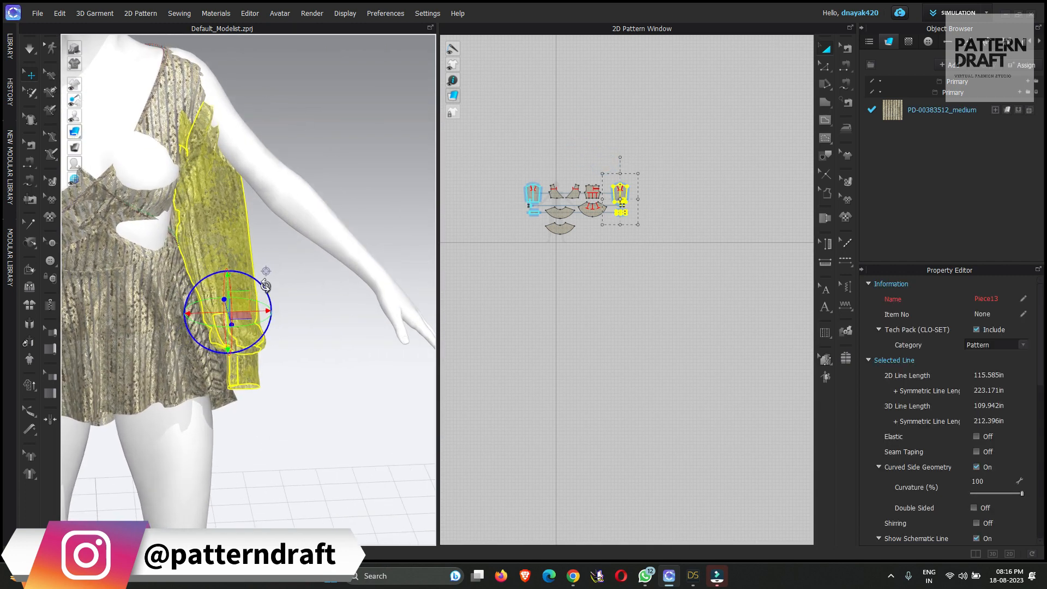
pyautogui.moveTo(267, 289); pyautogui.dragTo(255, 272)
pyautogui.moveTo(258, 310); pyautogui.dragTo(389, 294)
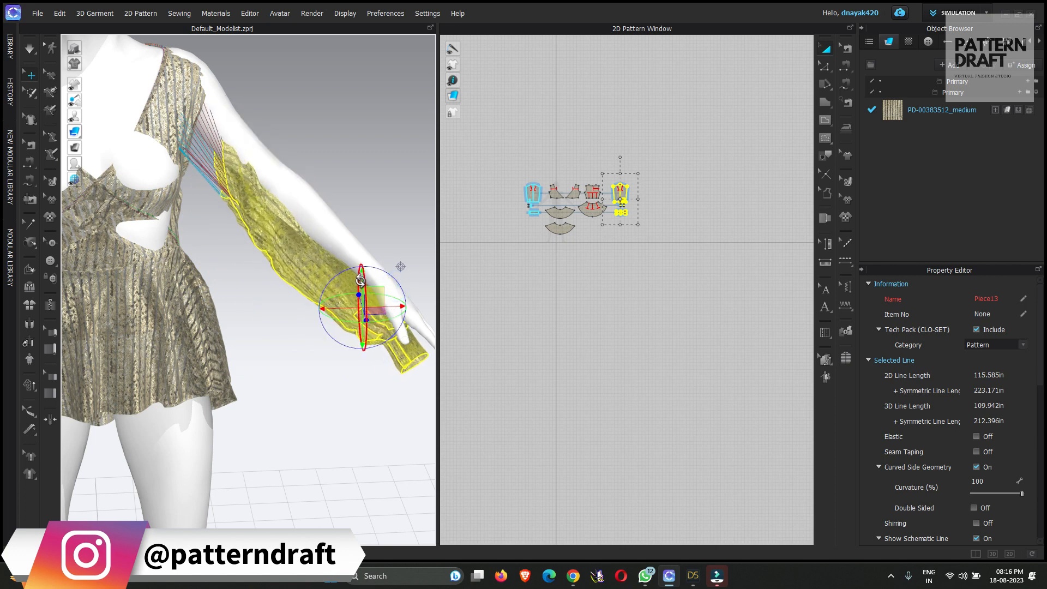
# - Adjust the left sleeve's rotation and position until it wraps the arm from shoulder to wrist
pyautogui.moveTo(359, 262); pyautogui.dragTo(337, 218)
pyautogui.moveTo(357, 232); pyautogui.dragTo(303, 240, button='right')
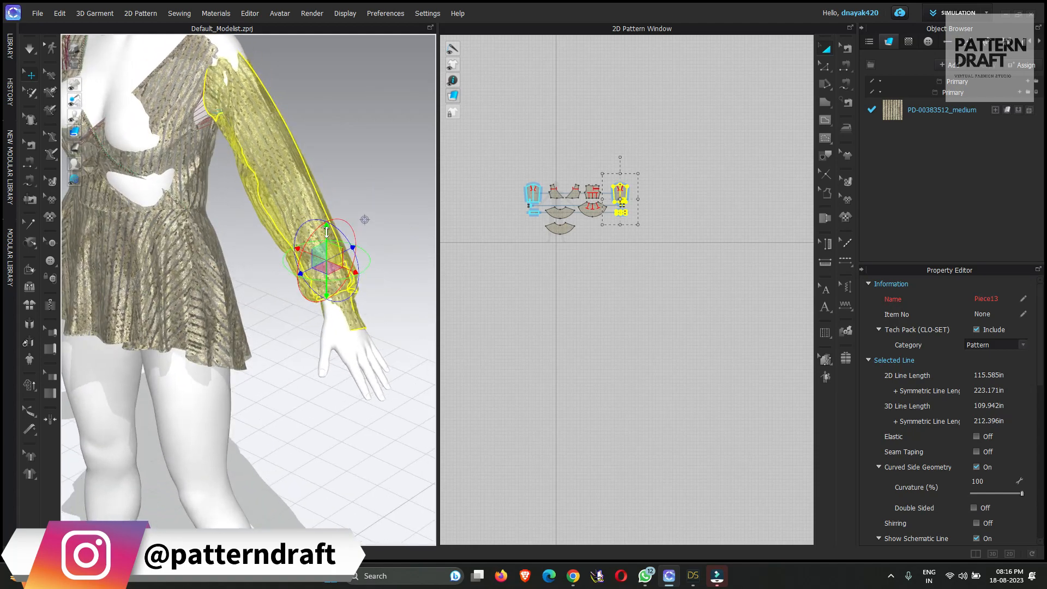
pyautogui.moveTo(326, 237); pyautogui.dragTo(350, 243)
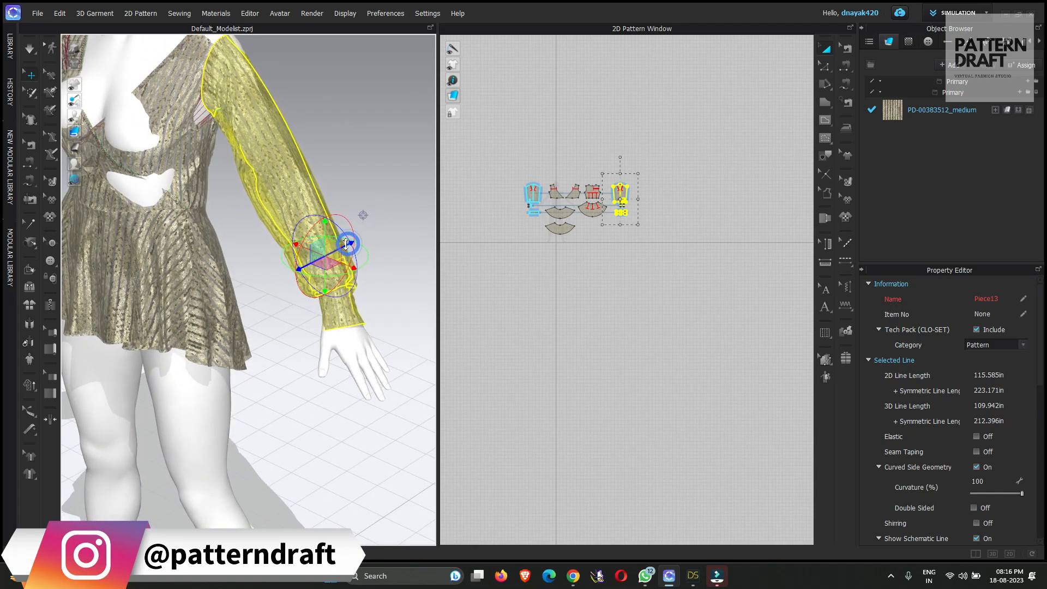
pyautogui.moveTo(265, 287); pyautogui.dragTo(313, 256, button='right')
pyautogui.scroll(-3, 229, 265)
pyautogui.moveTo(228, 265); pyautogui.dragTo(301, 246, button='right')
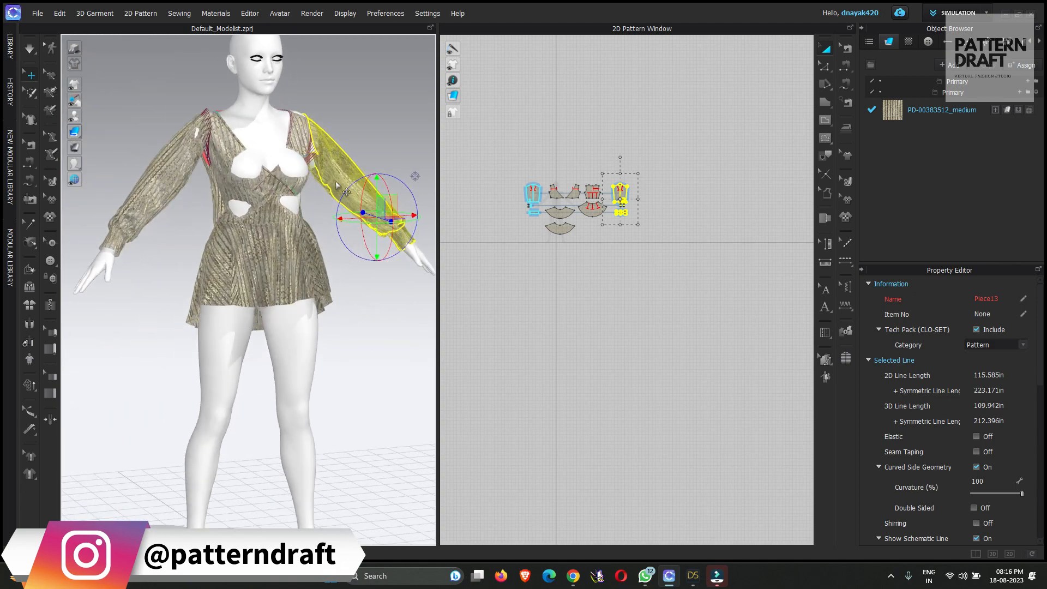
# - Simulate the garment to drape it on the avatar, tug the front skirt piece, and stop the simulation
pyautogui.click(30, 49)
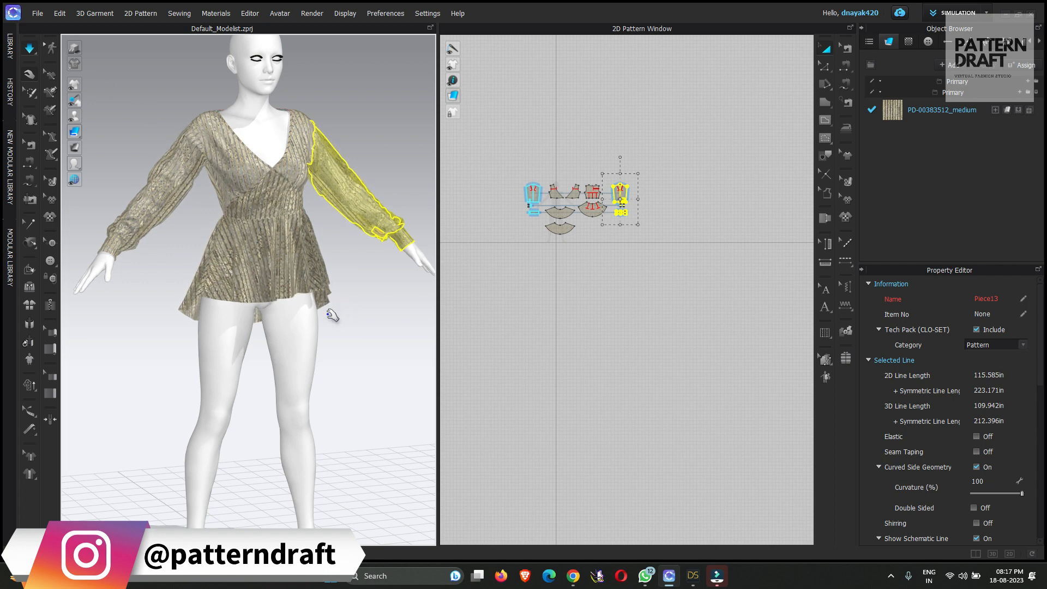
pyautogui.scroll(-3, 339, 294)
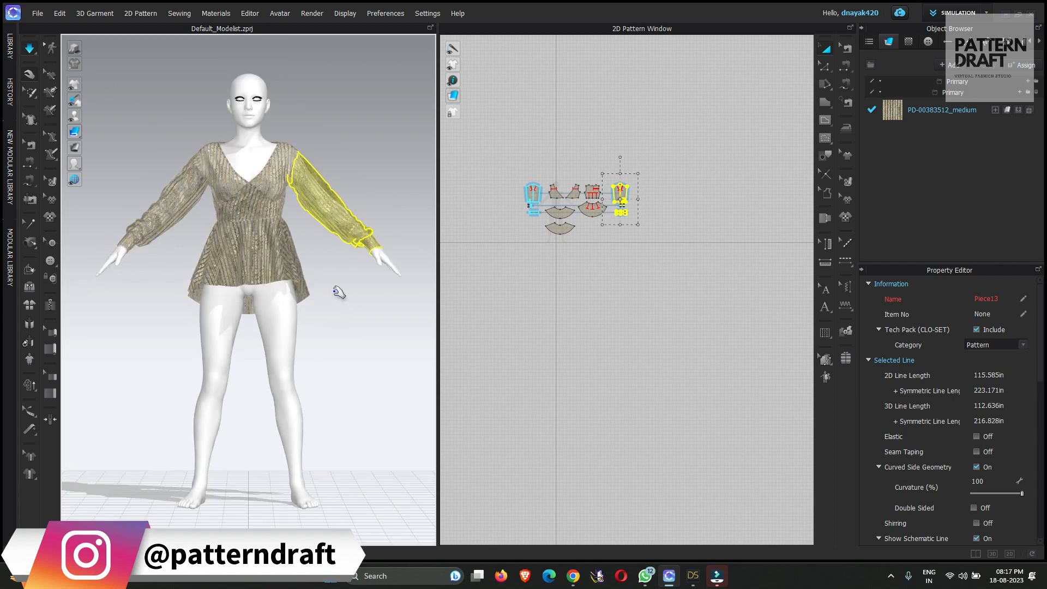
pyautogui.click(295, 301)
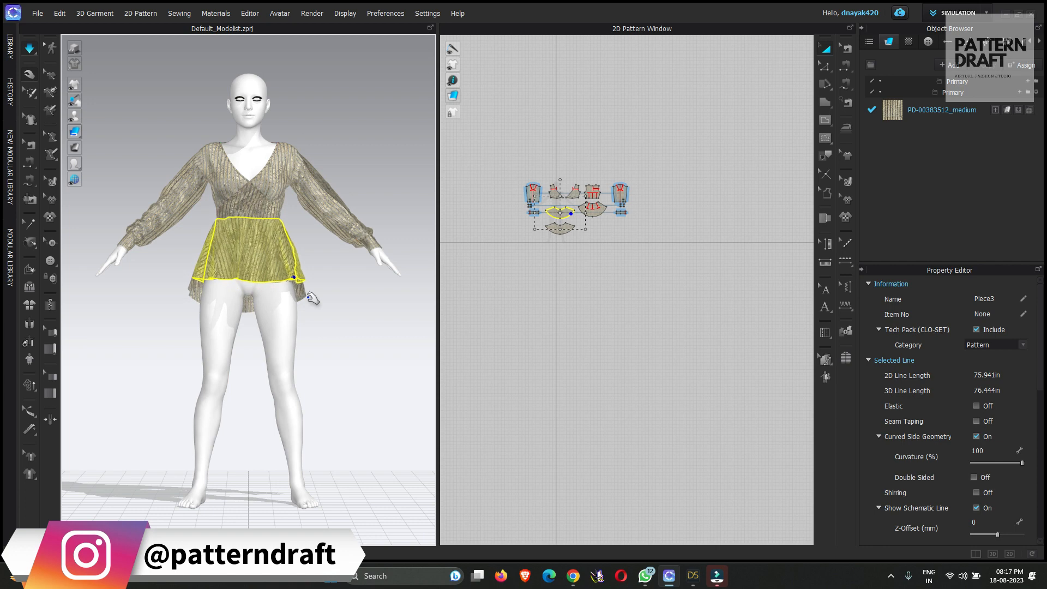
pyautogui.click(600, 276)
pyautogui.scroll(4, 591, 221)
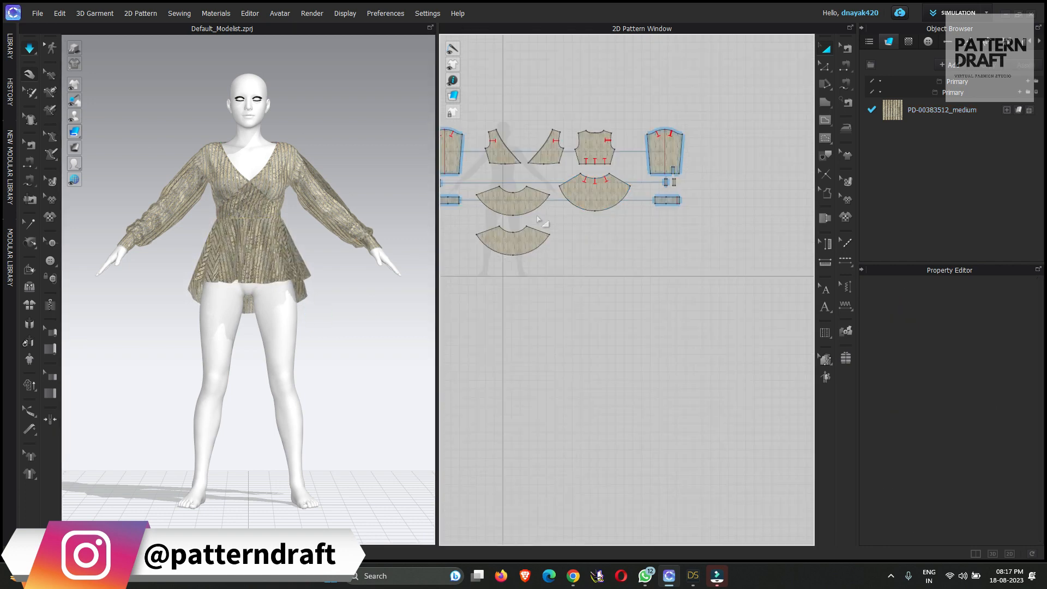
pyautogui.click(35, 53)
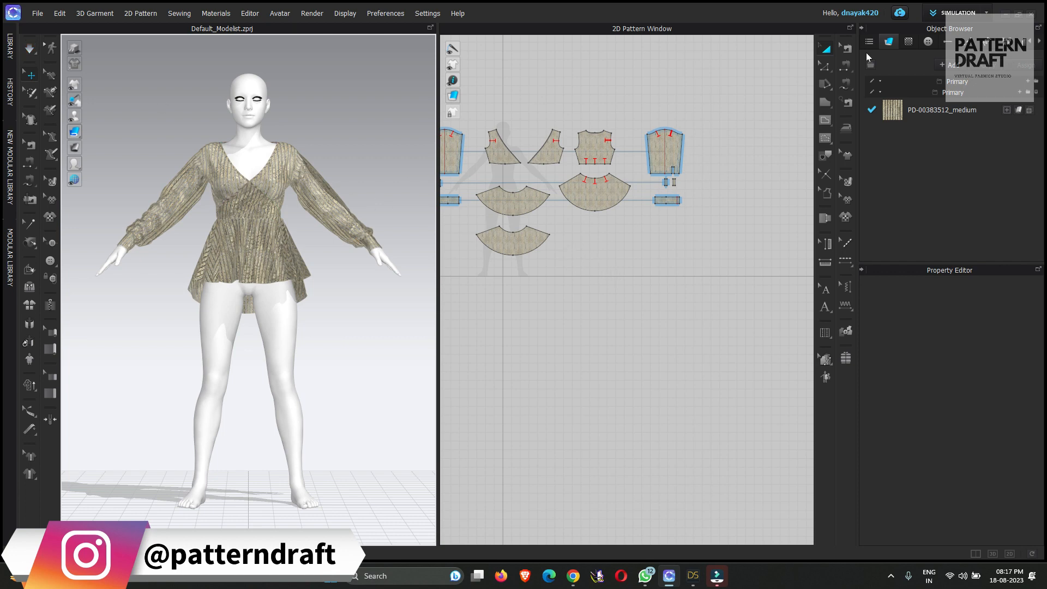
# - Shift the two front skirt pieces slightly sideways in the 2D pattern layout
pyautogui.moveTo(579, 233); pyautogui.dragTo(642, 213, button='middle')
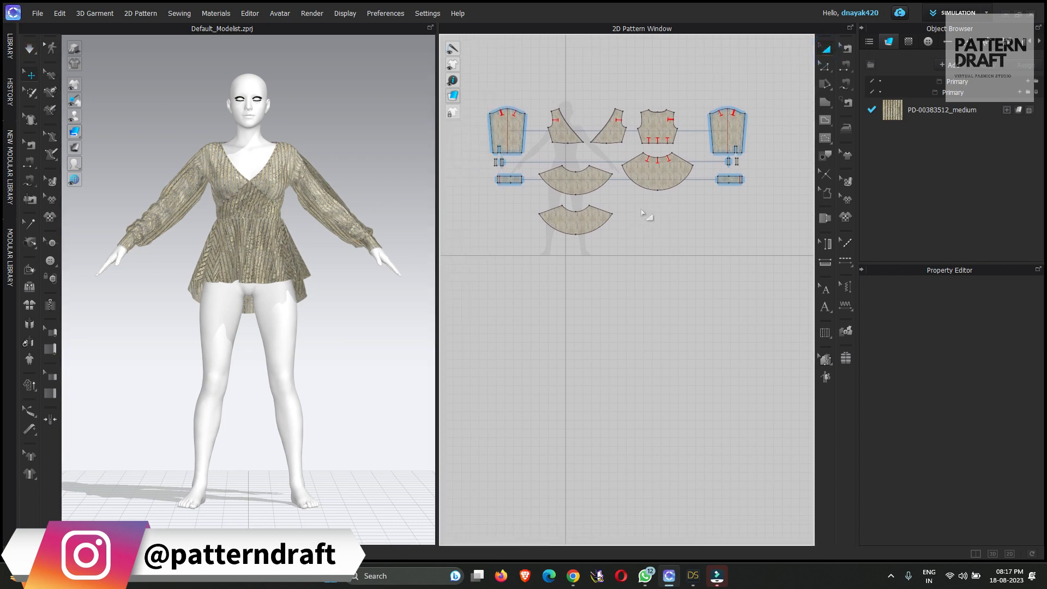
pyautogui.click(581, 183)
pyautogui.moveTo(588, 184)
pyautogui.mouseDown()
pyautogui.moveTo(578, 243)
pyautogui.moveTo(585, 179)
pyautogui.mouseUp()
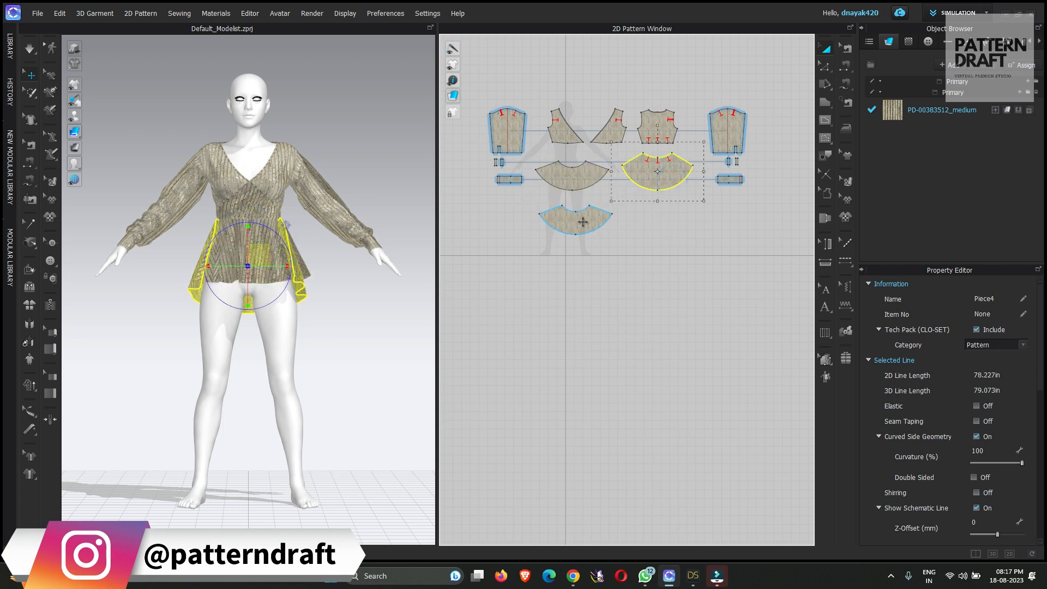
pyautogui.moveTo(575, 220); pyautogui.dragTo(573, 222)
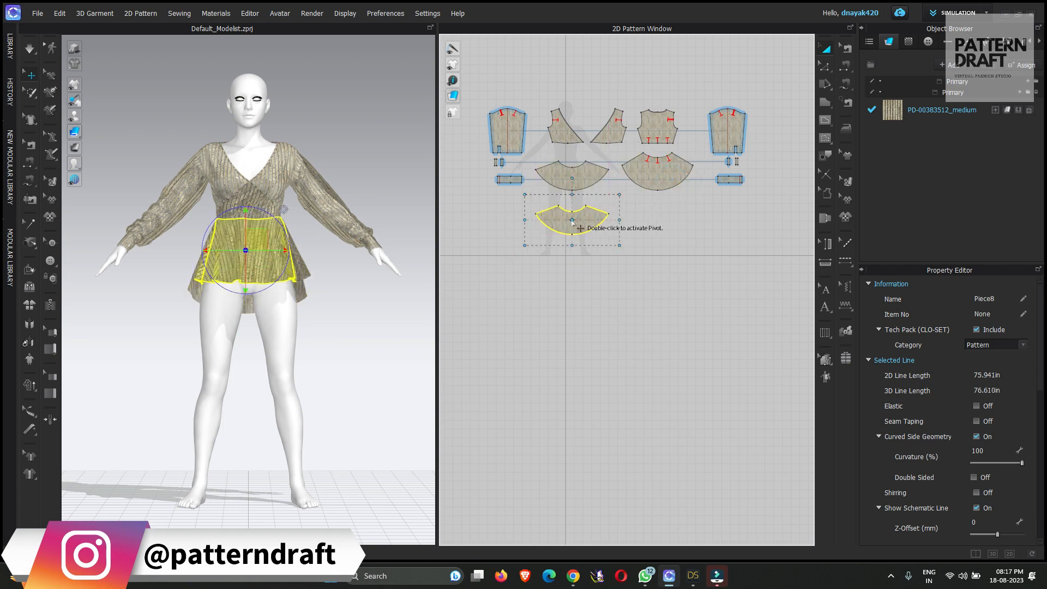
# - Select the hem edges of all three skirt pieces, move them down 5 in, and simulate the longer skirt
pyautogui.press('z')
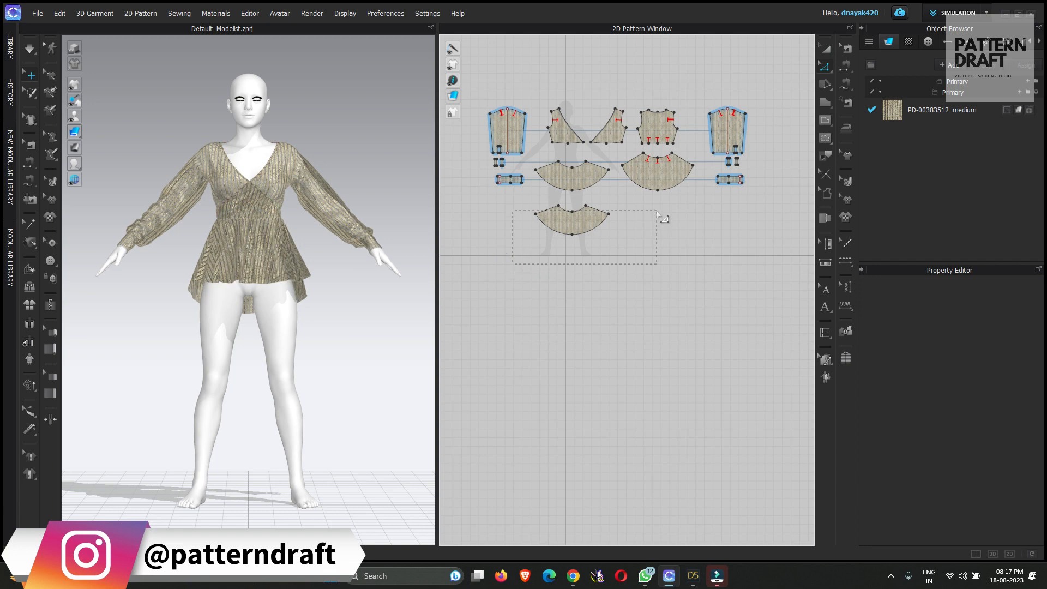
pyautogui.moveTo(657, 215); pyautogui.dragTo(657, 216)
pyautogui.scroll(4, 573, 234)
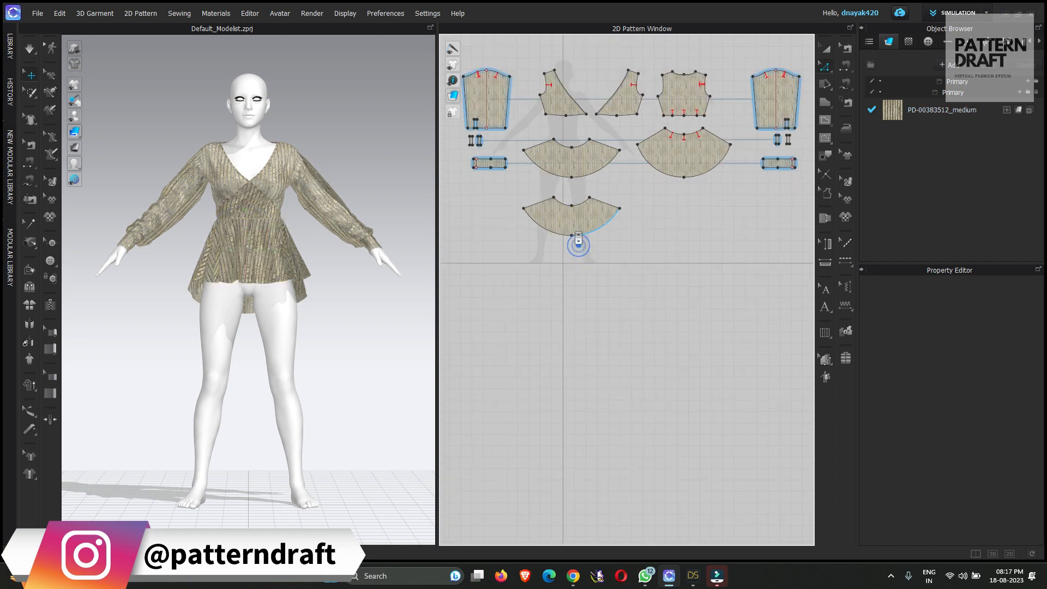
pyautogui.moveTo(590, 228); pyautogui.dragTo(591, 229)
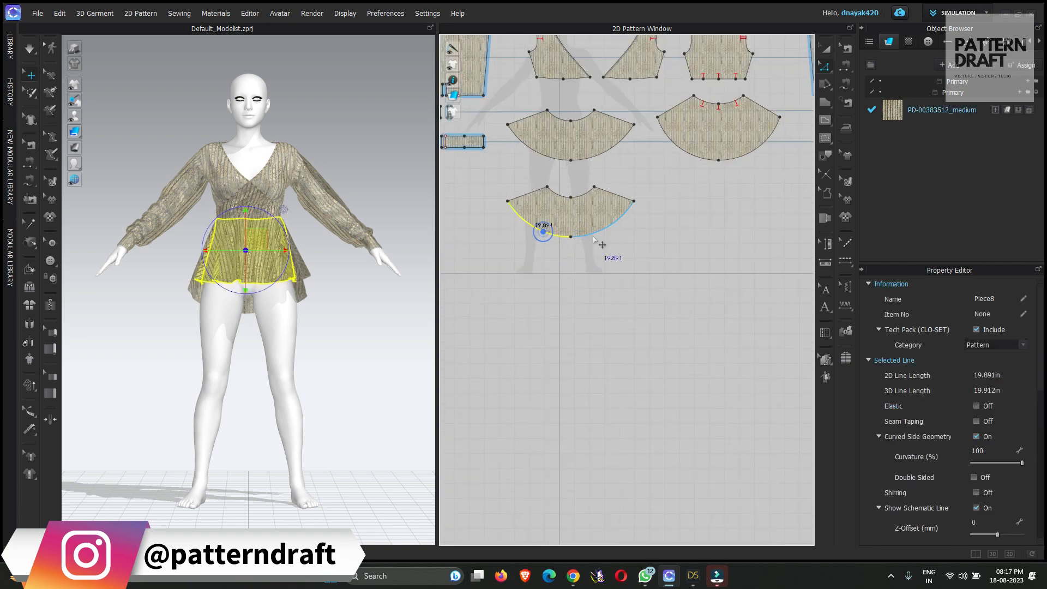
pyautogui.keyDown('shift'); pyautogui.click(588, 157); pyautogui.keyUp('shift')
pyautogui.keyDown('shift'); pyautogui.click(705, 158); pyautogui.keyUp('shift')
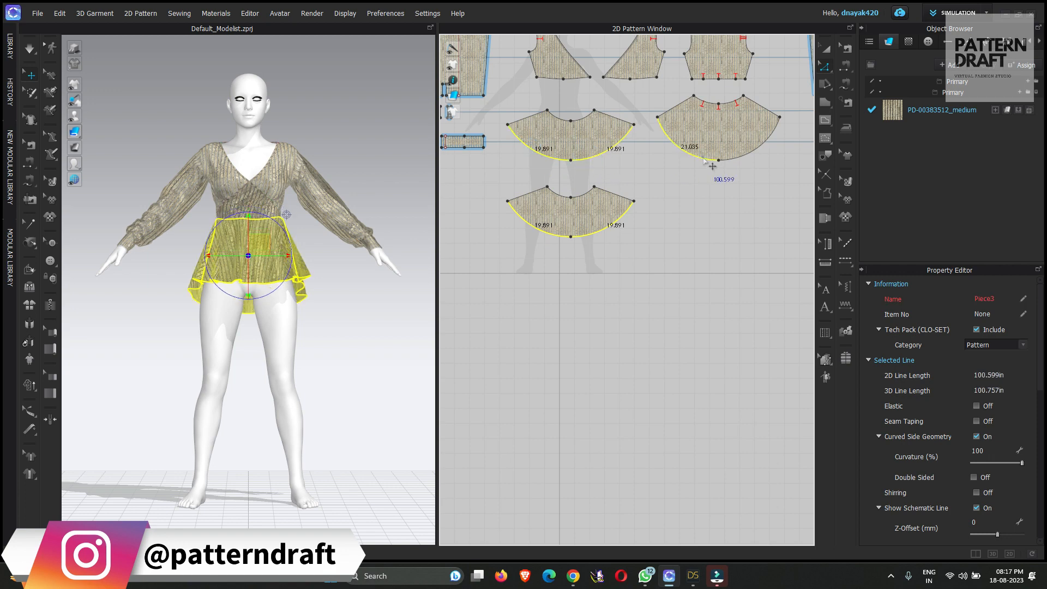
pyautogui.keyDown('shift'); pyautogui.click(725, 158); pyautogui.keyUp('shift')
pyautogui.moveTo(704, 167); pyautogui.dragTo(700, 206)
pyautogui.rightClick(699, 206)
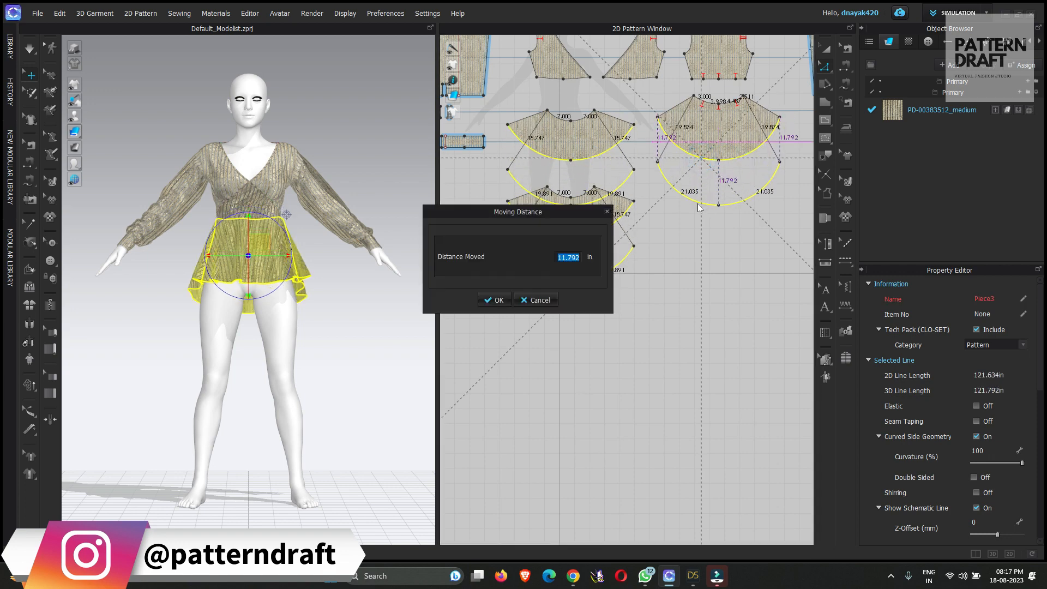
pyautogui.write('5')
pyautogui.press('Return')
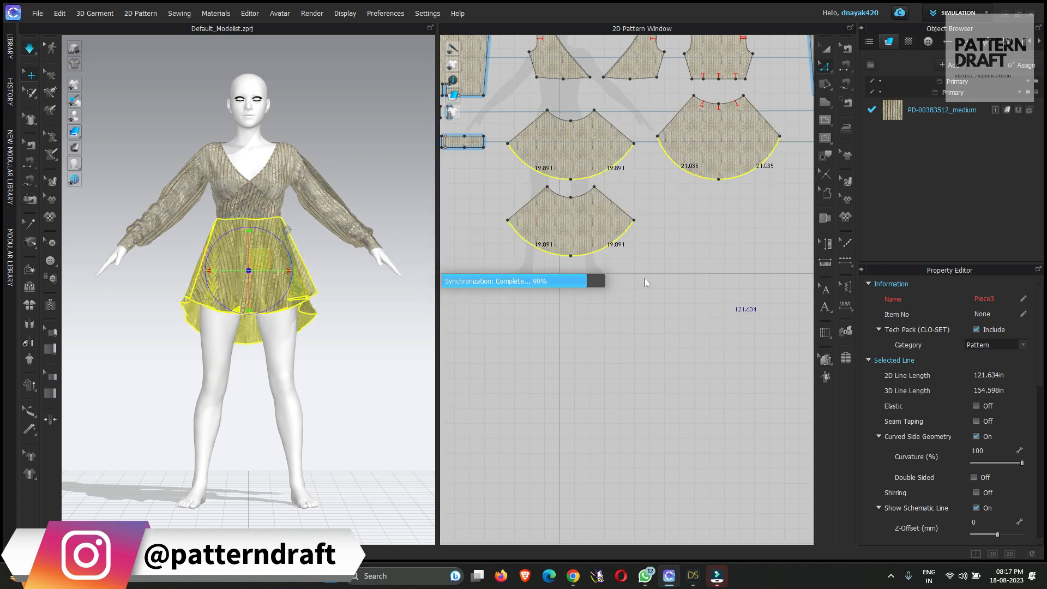
pyautogui.press('space')
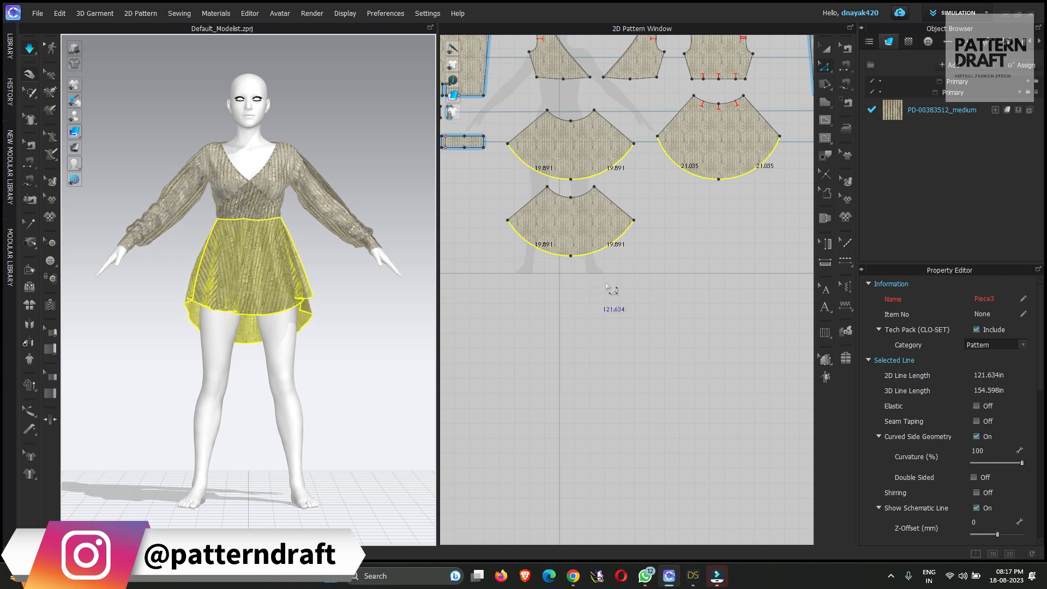
pyautogui.press('space')
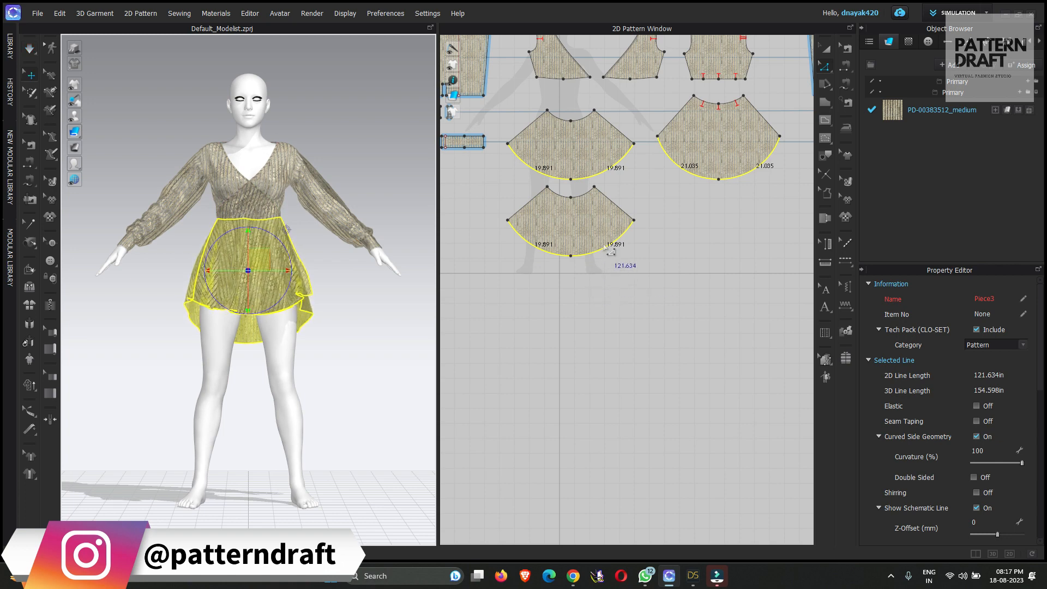
# - Lower the selected hem edges of the skirt pieces by another 2 in
pyautogui.moveTo(603, 248); pyautogui.dragTo(603, 264)
pyautogui.rightClick(603, 265)
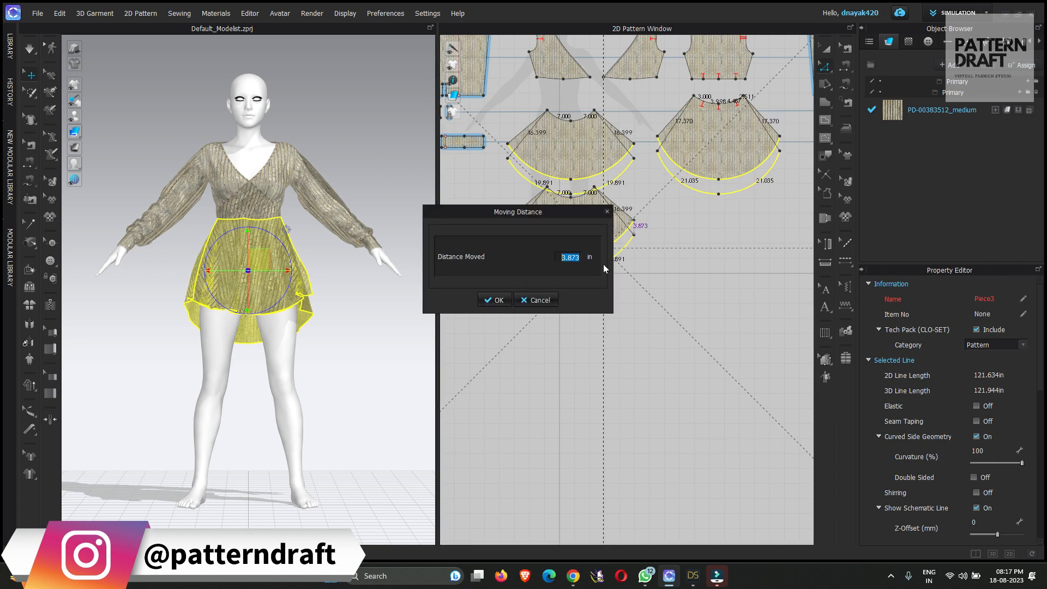
pyautogui.write('2')
pyautogui.press('Return')
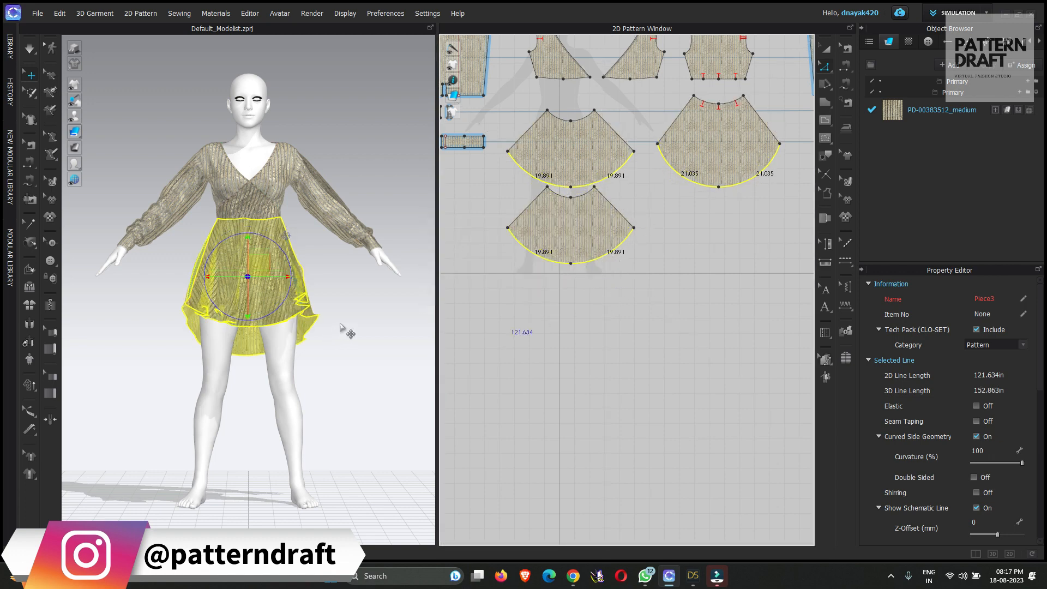
# - Simulate the lengthened skirt so the garment drapes on the avatar
pyautogui.press('space')
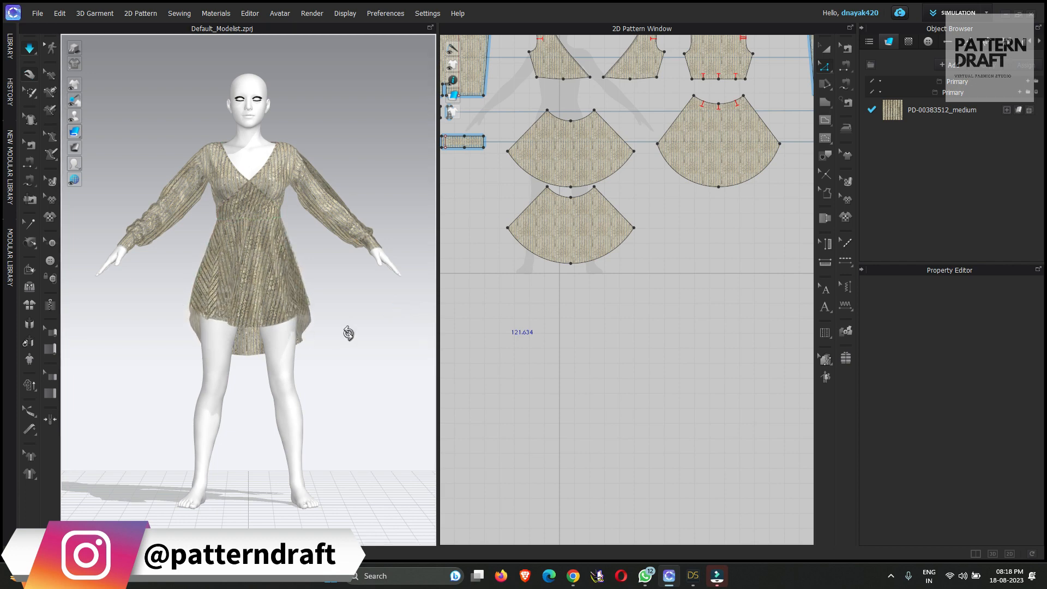
pyautogui.moveTo(348, 333); pyautogui.dragTo(513, 322, button='right')
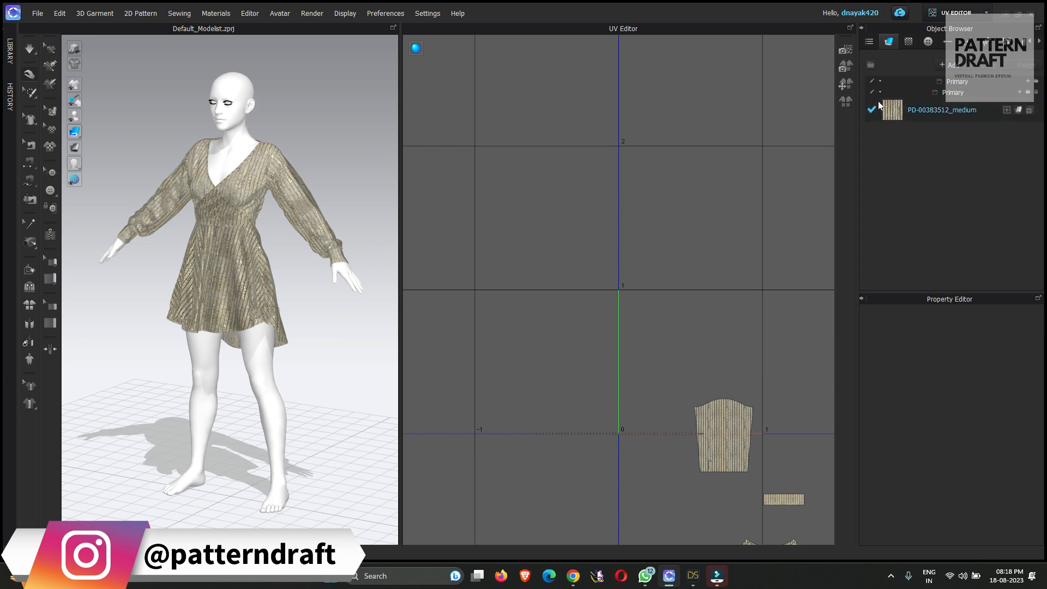
# - Pack the garment's pieces in UV Editor mode and move the long neckline strip below the bodice and sleeve pieces
pyautogui.click(848, 104)
pyautogui.scroll(-4, 725, 275)
pyautogui.moveTo(750, 291); pyautogui.dragTo(556, 182, button='middle')
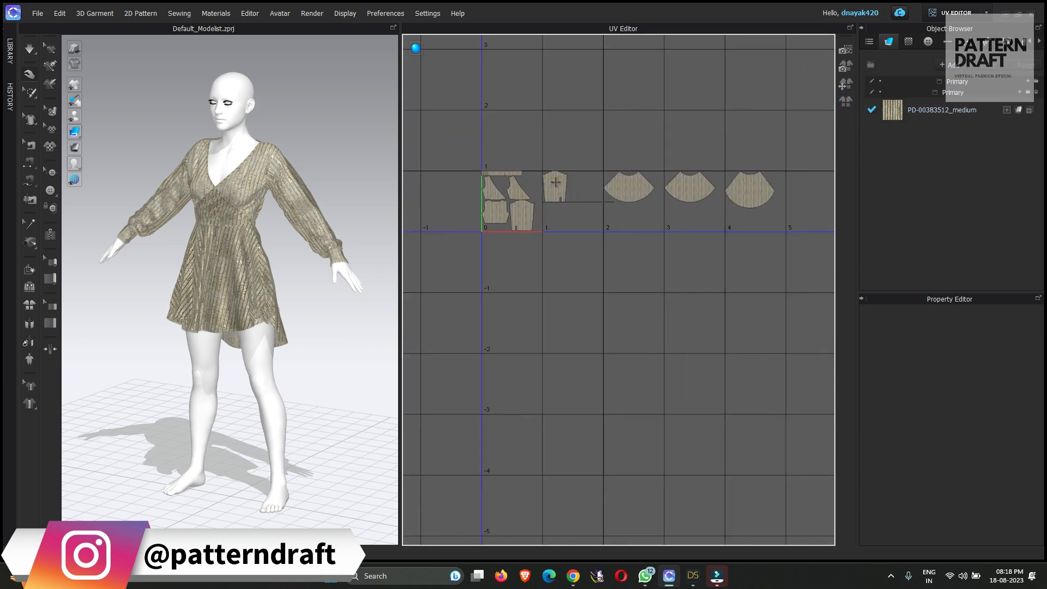
pyautogui.scroll(3, 614, 193)
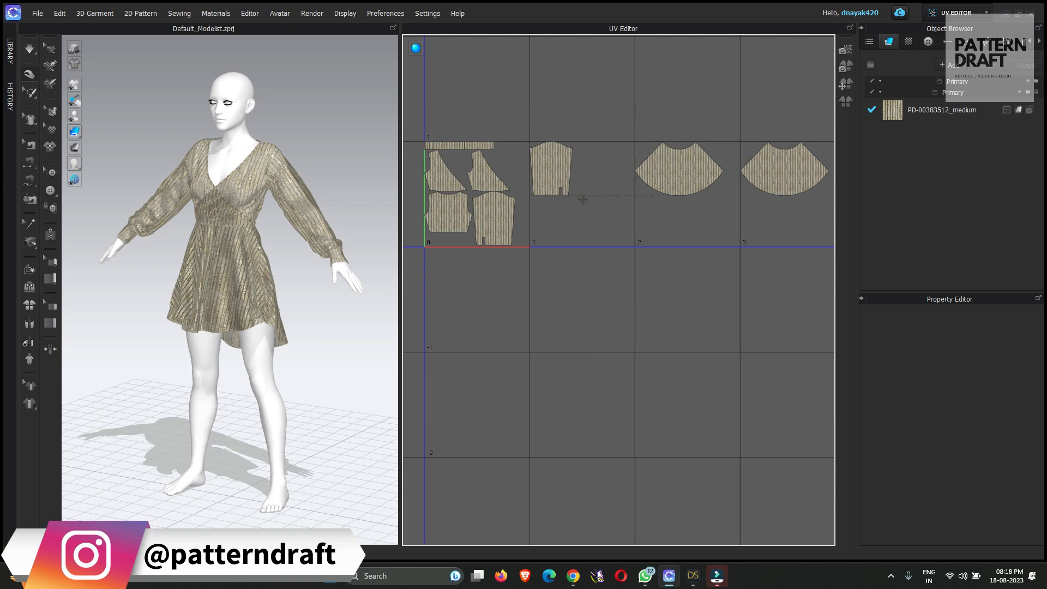
pyautogui.moveTo(583, 200); pyautogui.dragTo(504, 240)
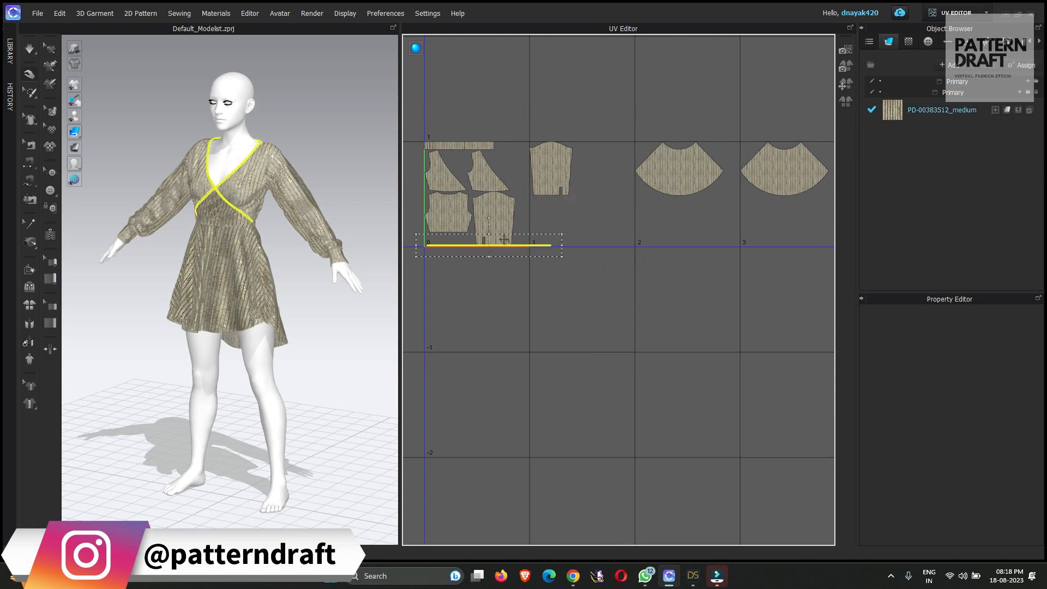
# - Gather the outer sleeve piece and the three skirt pieces closer to the bodice pieces in the UV layout
pyautogui.moveTo(548, 177); pyautogui.dragTo(527, 174)
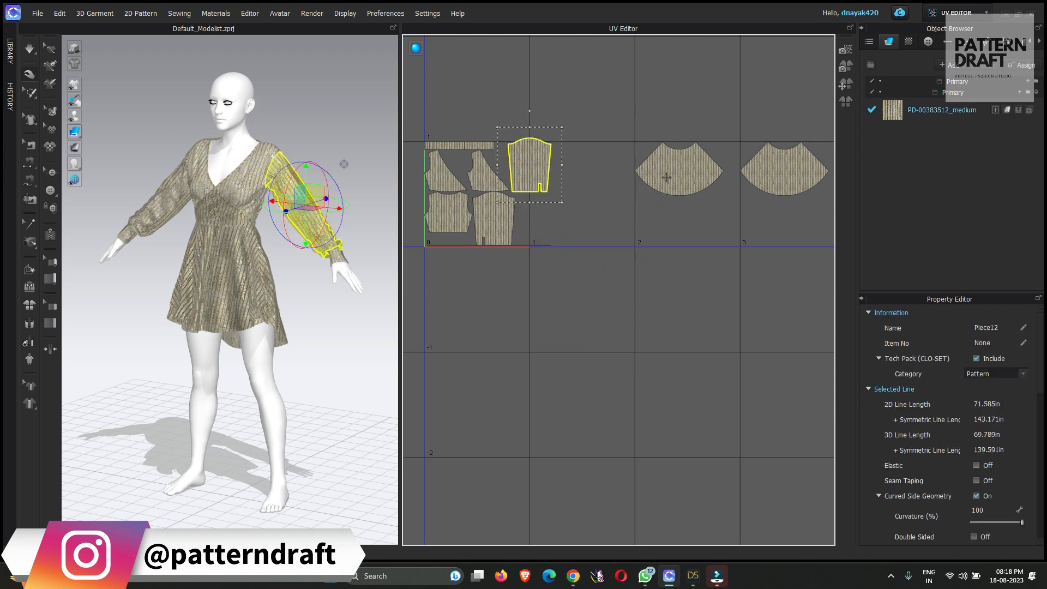
pyautogui.moveTo(666, 177); pyautogui.dragTo(577, 176)
pyautogui.moveTo(786, 179); pyautogui.dragTo(597, 231)
pyautogui.moveTo(814, 208); pyautogui.dragTo(544, 276)
# - Move the outer sleeve piece beside the lower skirt piece and shift the two stacked skirt pieces next to the bodice pieces
pyautogui.scroll(-2, 578, 270)
pyautogui.moveTo(604, 253); pyautogui.dragTo(634, 240, button='middle')
pyautogui.scroll(5, 613, 244)
pyautogui.moveTo(567, 134); pyautogui.dragTo(586, 300)
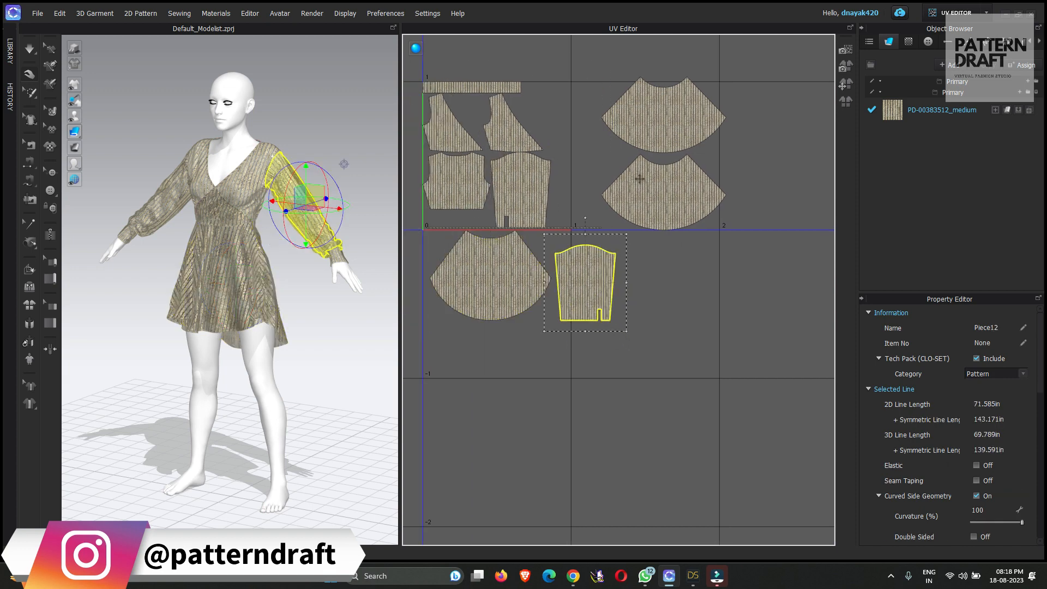
pyautogui.moveTo(643, 141); pyautogui.dragTo(583, 145)
pyautogui.click(608, 208)
pyautogui.moveTo(608, 207); pyautogui.dragTo(576, 211)
pyautogui.click(762, 203)
# - Move the long neckline strip below the bottom row of skirt and sleeve pieces in the UV layout
pyautogui.scroll(3, 548, 228)
pyautogui.moveTo(536, 235); pyautogui.dragTo(629, 182, button='middle')
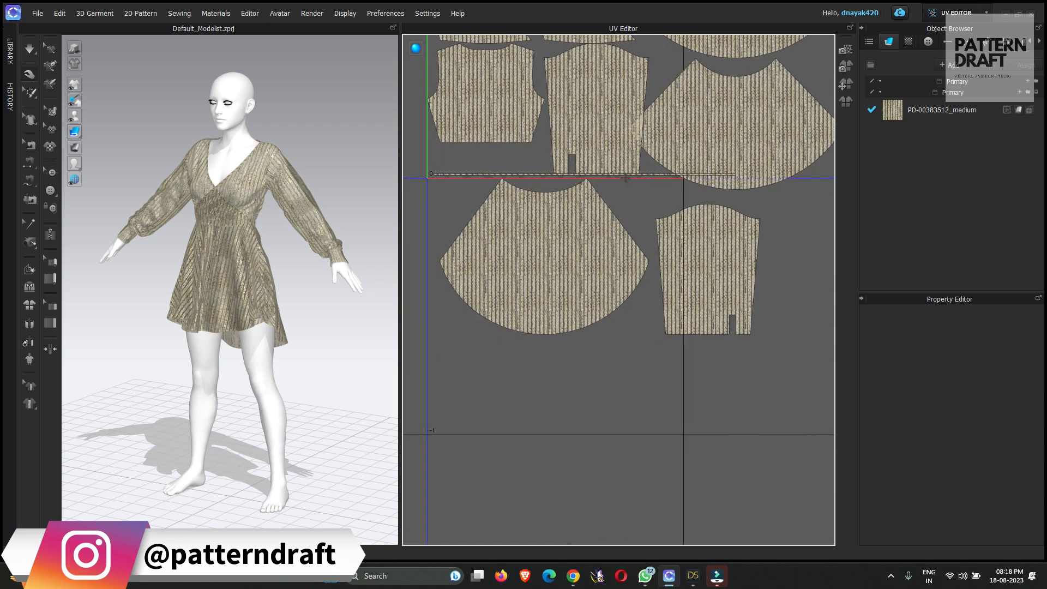
pyautogui.moveTo(627, 175); pyautogui.dragTo(619, 344)
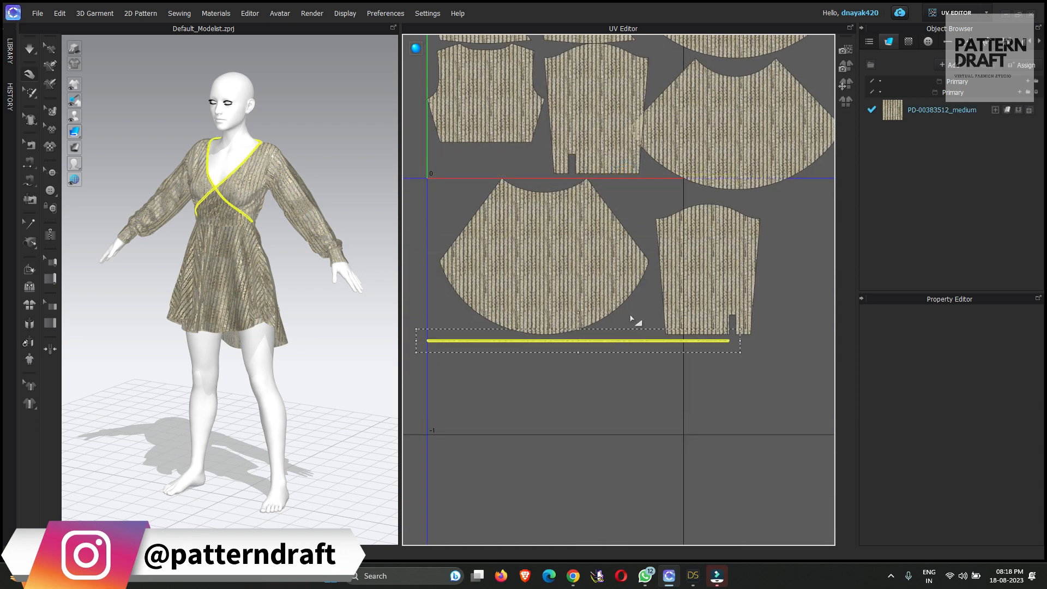
pyautogui.scroll(-5, 571, 219)
pyautogui.hotkey('ctrl', 'a')
pyautogui.rightClick(640, 264)
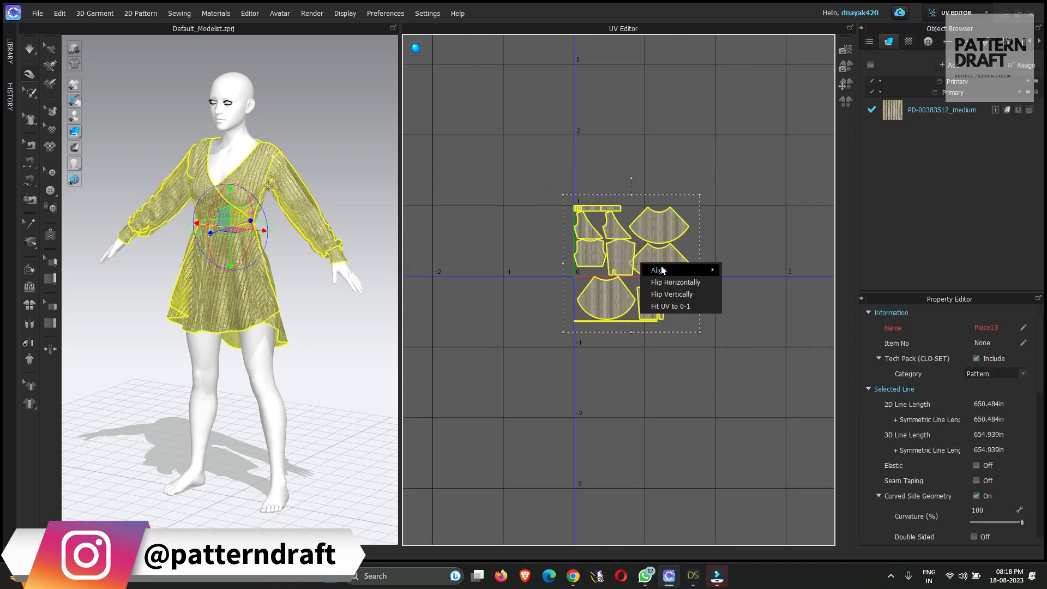
pyautogui.click(741, 178)
# - Nudge the middle skirt piece in the UV layout so it clears the neighbouring sleeve and skirt pieces
pyautogui.scroll(5, 666, 276)
pyautogui.click(789, 266)
pyautogui.moveTo(658, 264); pyautogui.dragTo(679, 245)
pyautogui.scroll(-4, 715, 343)
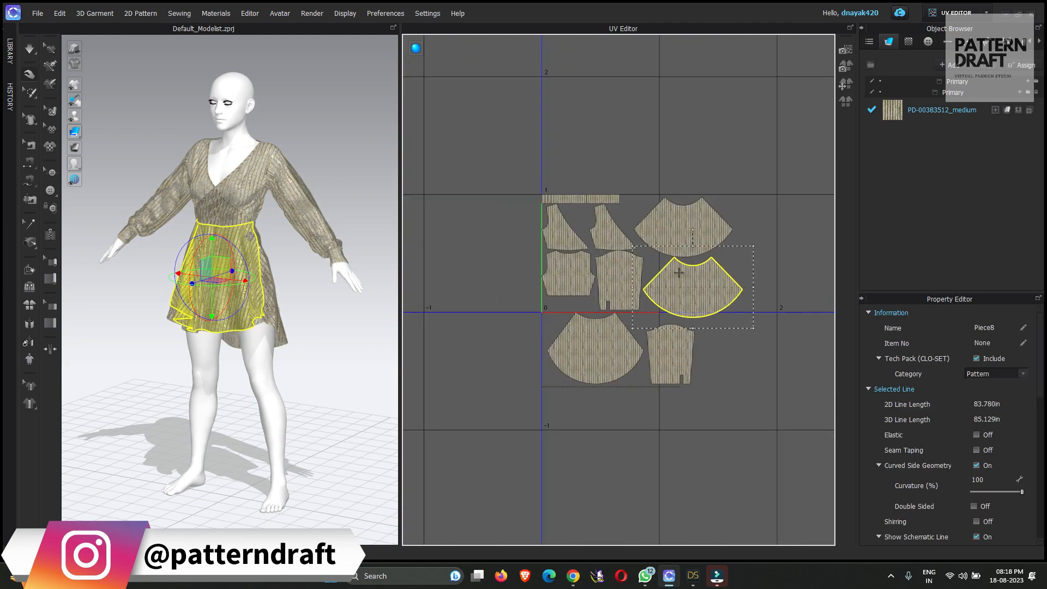
pyautogui.scroll(6, 678, 275)
pyautogui.moveTo(692, 302); pyautogui.dragTo(683, 307)
pyautogui.scroll(-5, 669, 300)
pyautogui.click(572, 141)
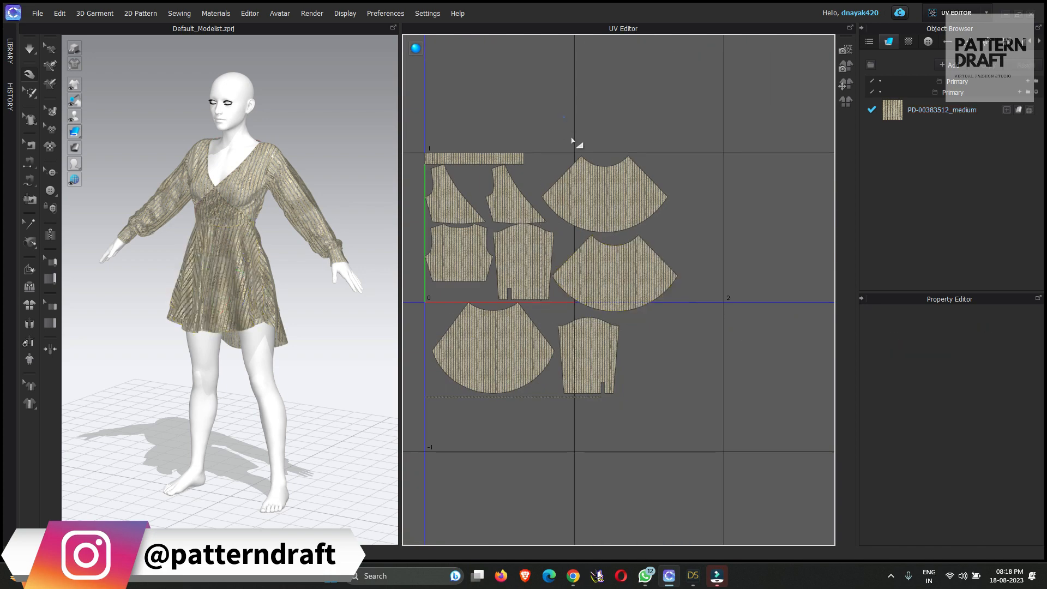
# - Fit all the pattern UVs to 0-1 using Length (Absolute) with 15 mm
pyautogui.scroll(-2, 524, 139)
pyautogui.hotkey('ctrl', 'a')
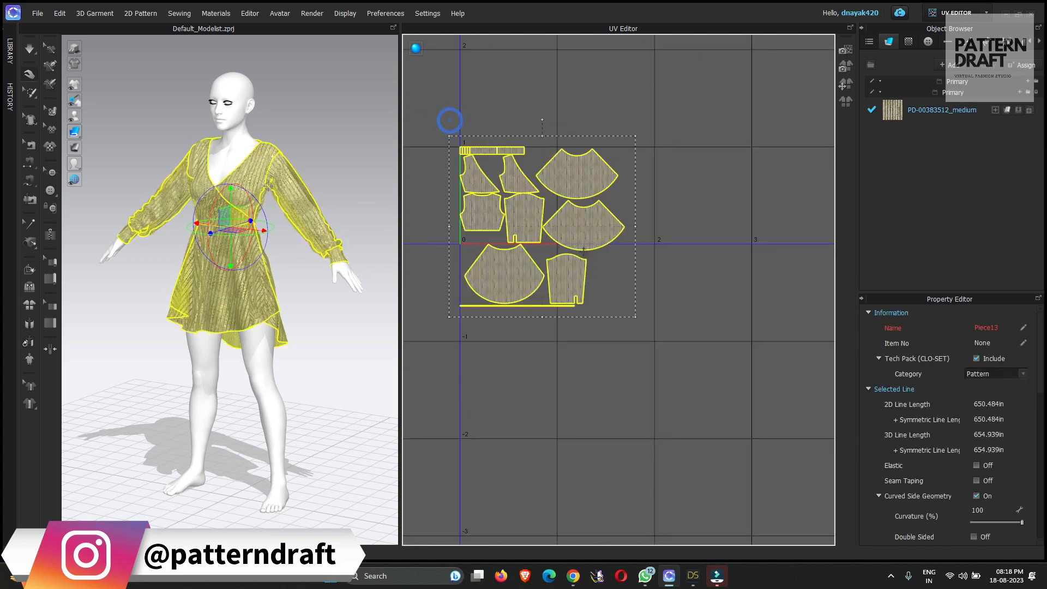
pyautogui.rightClick(586, 232)
pyautogui.click(619, 274)
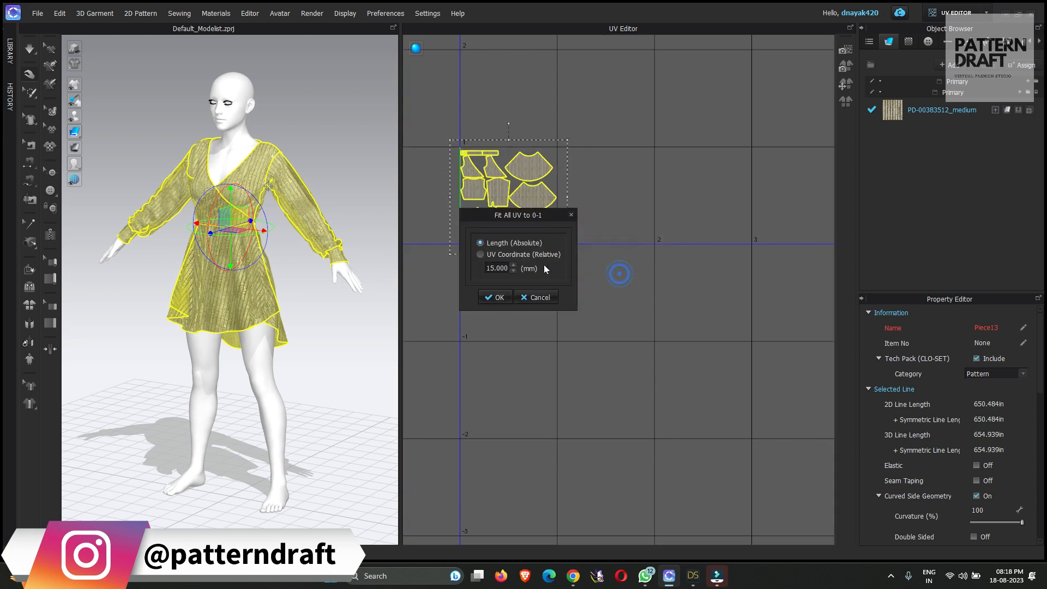
pyautogui.click(495, 297)
# - Return to Simulation mode and view the avatar from the front
pyautogui.click(945, 17)
pyautogui.click(947, 29)
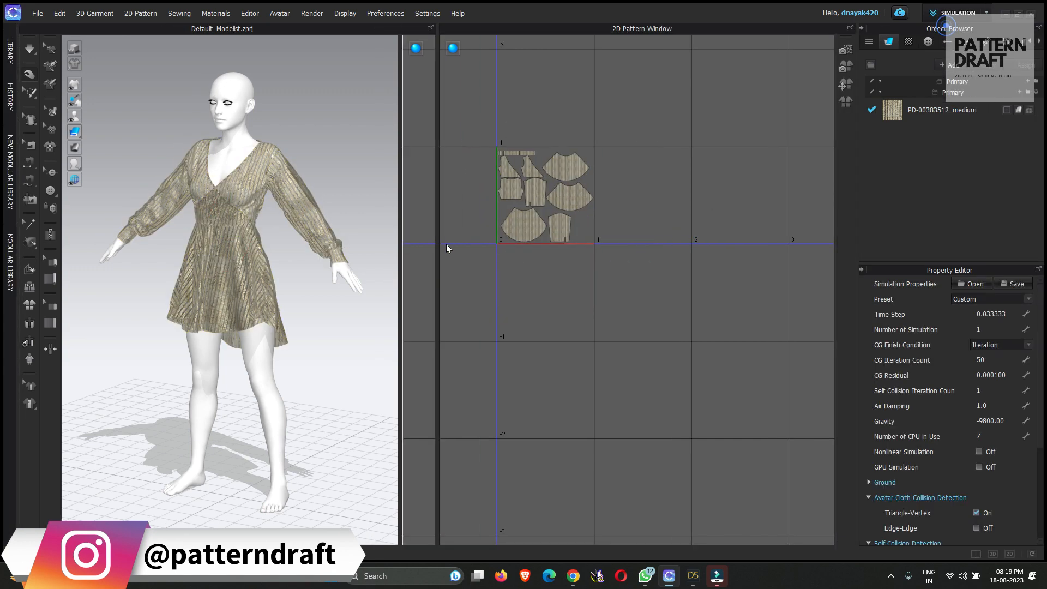
pyautogui.moveTo(207, 272); pyautogui.dragTo(249, 268, button='right')
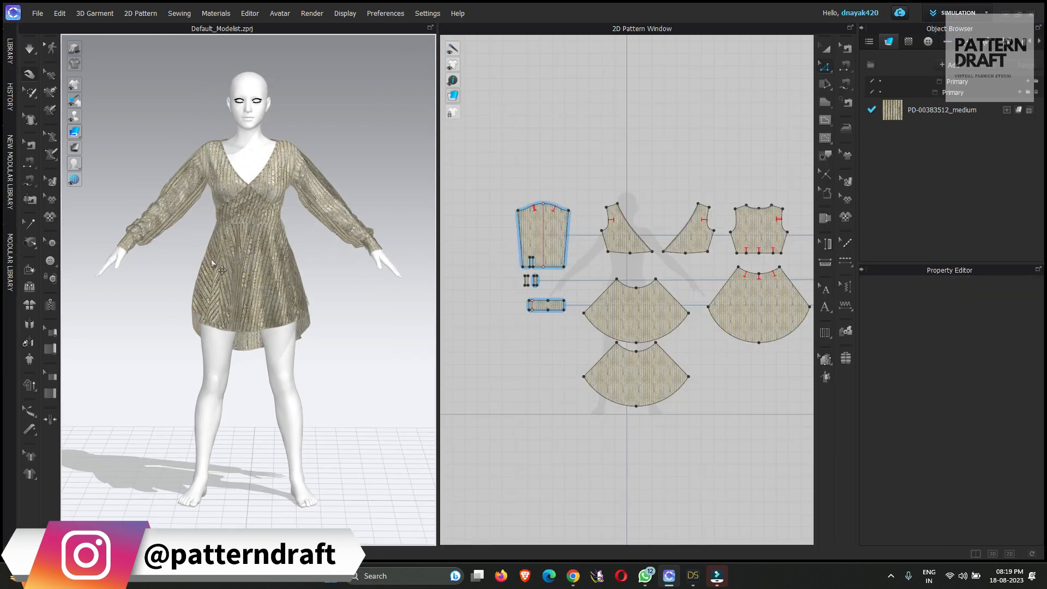
# - Save the project as CLO in the Desktop > CLO > daz to clo to daz 2 folder
pyautogui.hotkey('ctrl', 's')
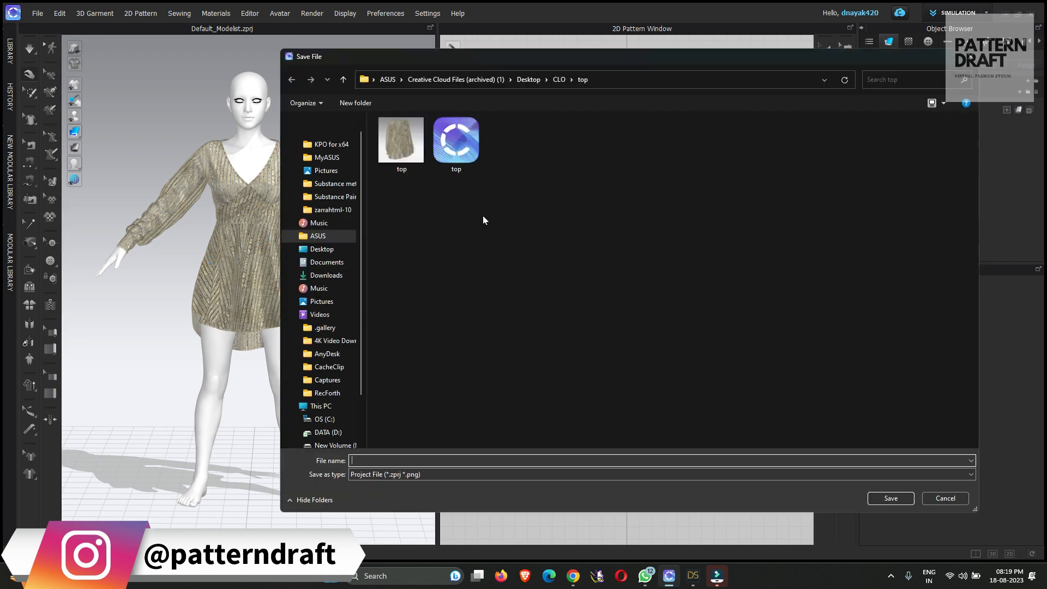
pyautogui.click(527, 80)
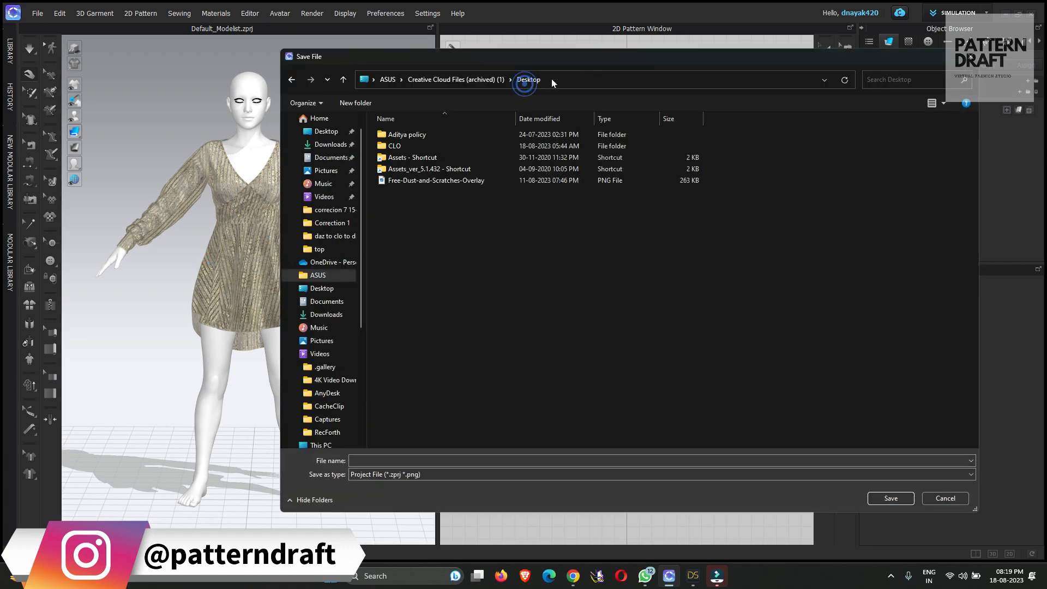
pyautogui.doubleClick(406, 143)
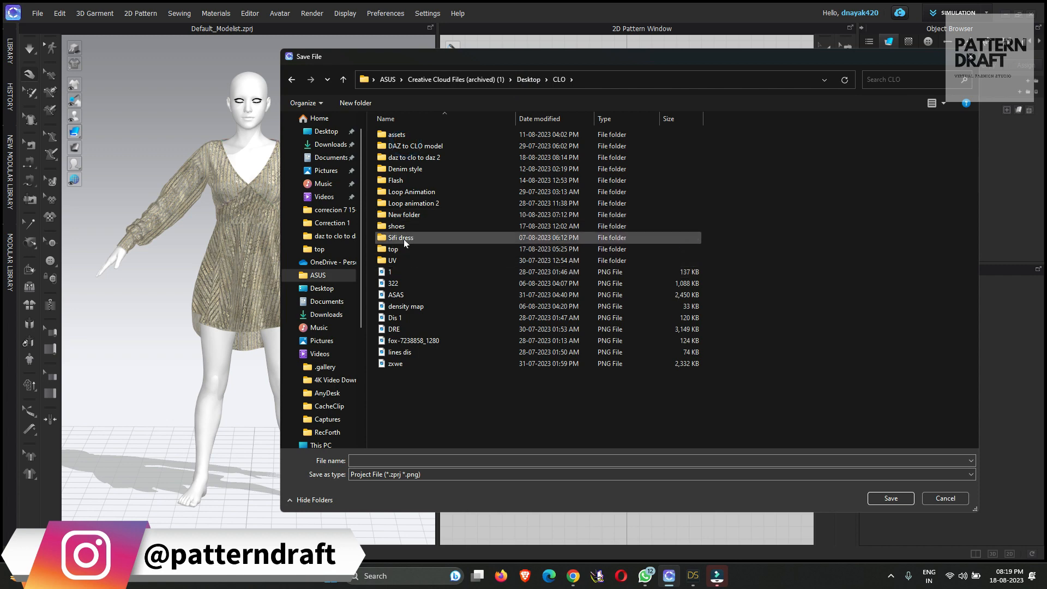
pyautogui.doubleClick(425, 158)
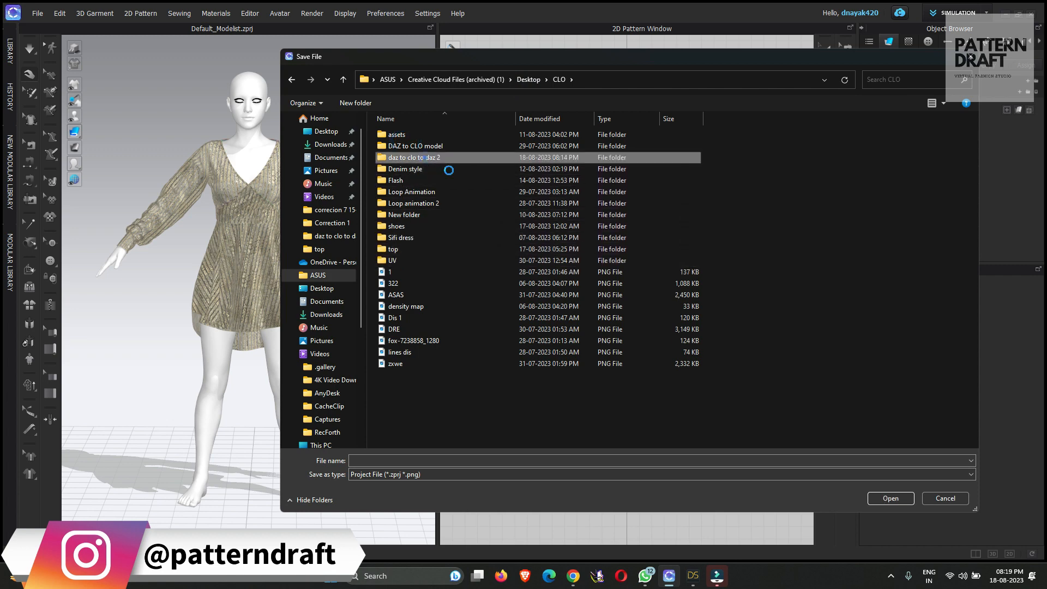
pyautogui.click(467, 460)
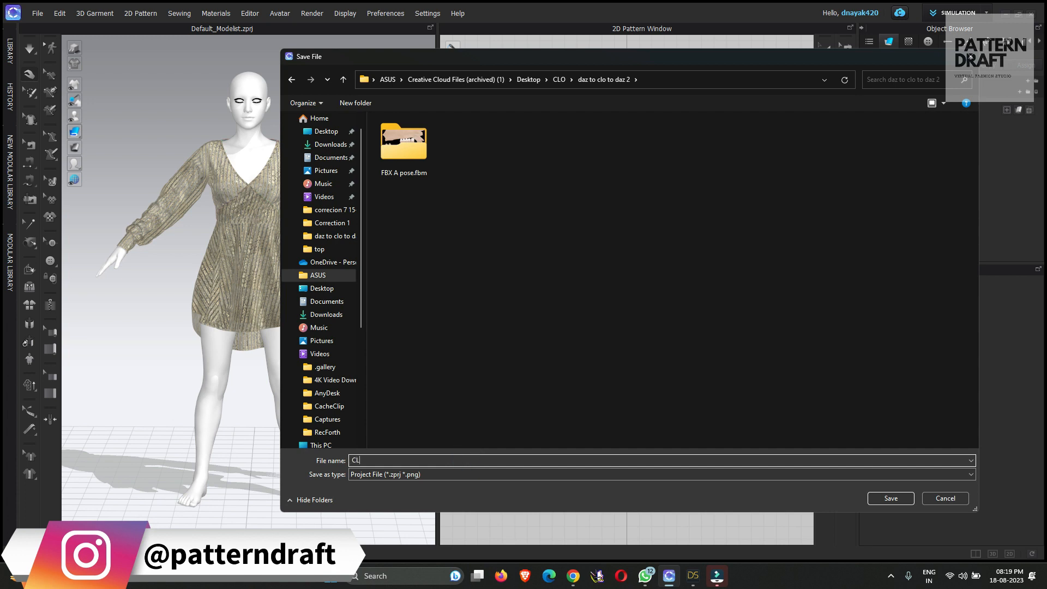
pyautogui.write('CLO')
pyautogui.press('Return')
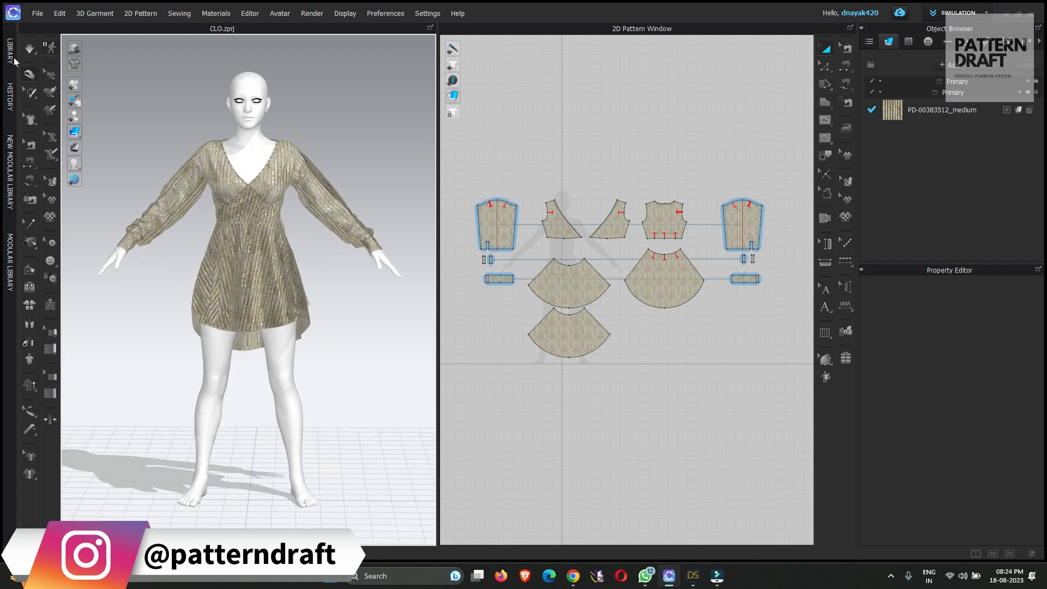
# - Start a new project and import FBX animation as an avatar at cm (DAZ Studio) scale, with joint and cache animation included
pyautogui.click(36, 13)
pyautogui.click(46, 33)
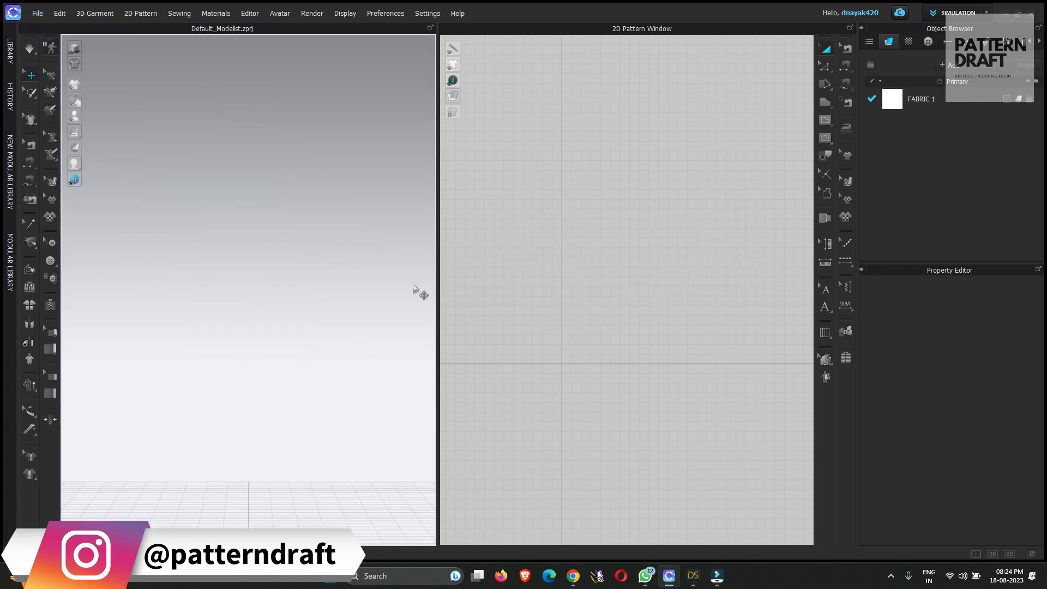
pyautogui.click(42, 15)
pyautogui.moveTo(48, 111)
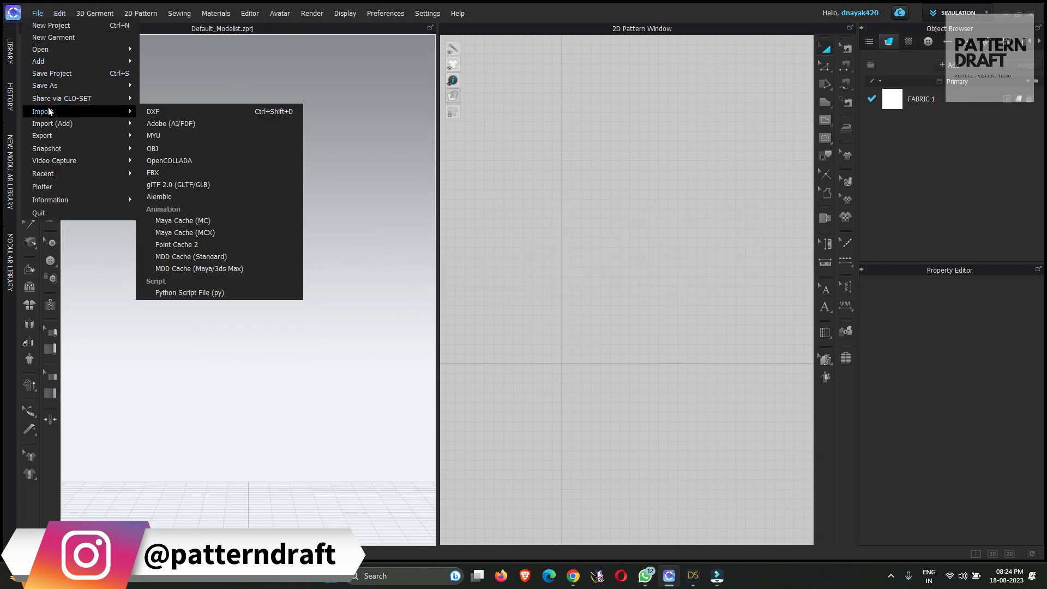
pyautogui.click(158, 172)
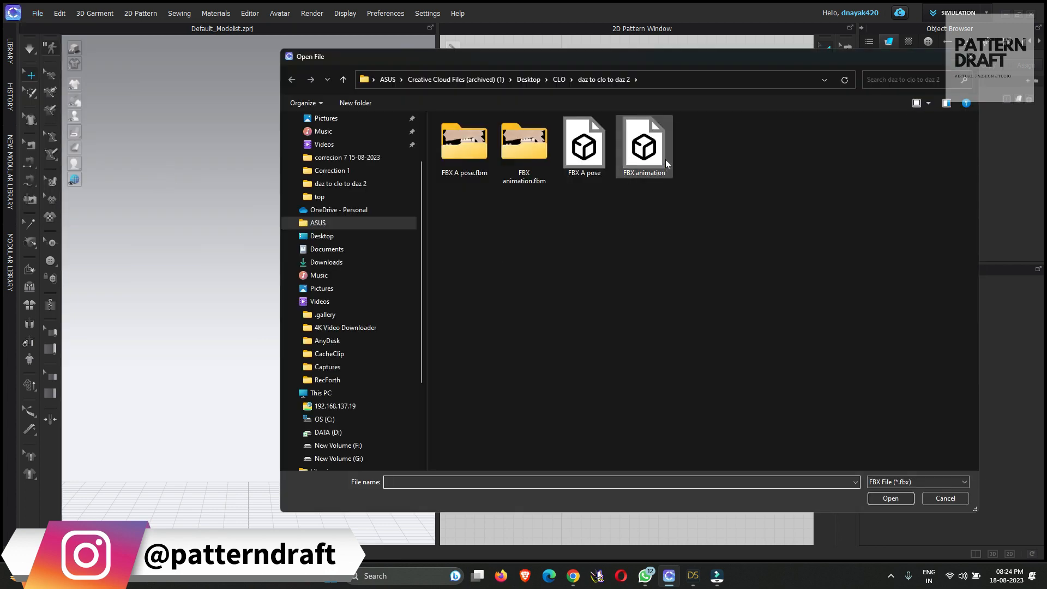
pyautogui.click(667, 164)
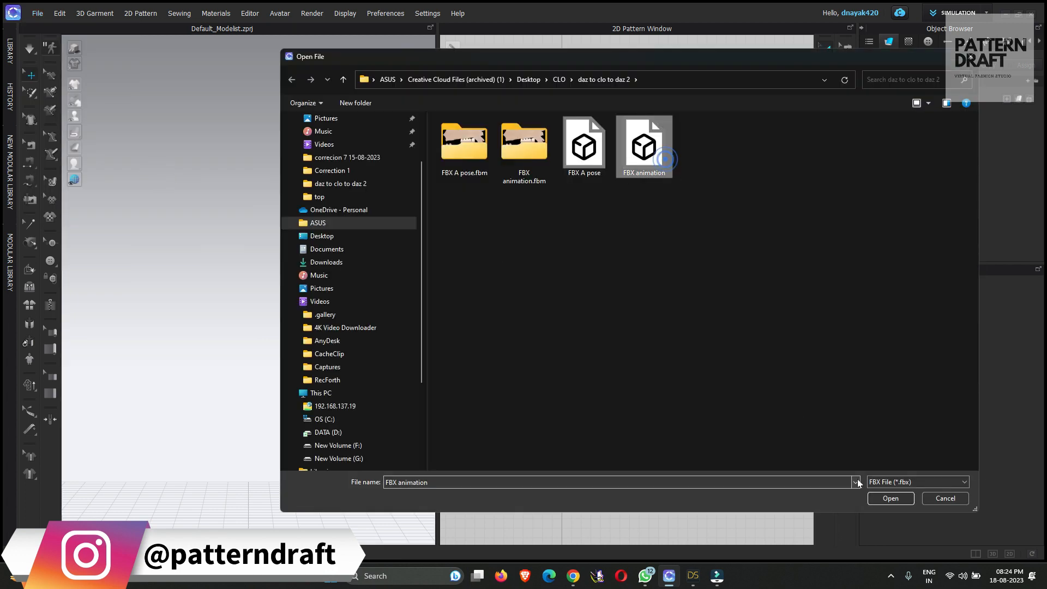
pyautogui.click(891, 499)
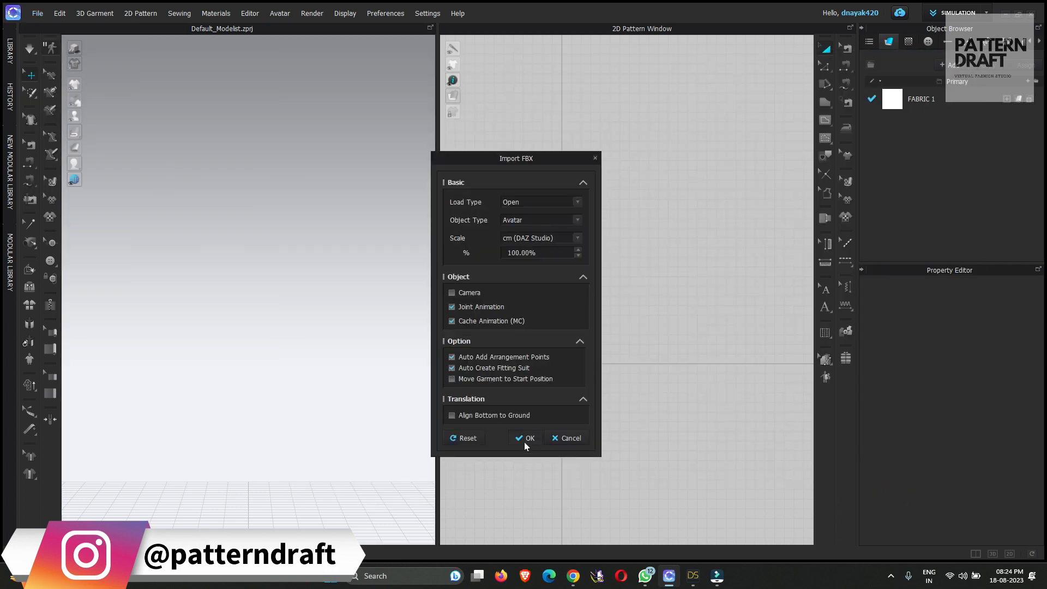
pyautogui.click(526, 438)
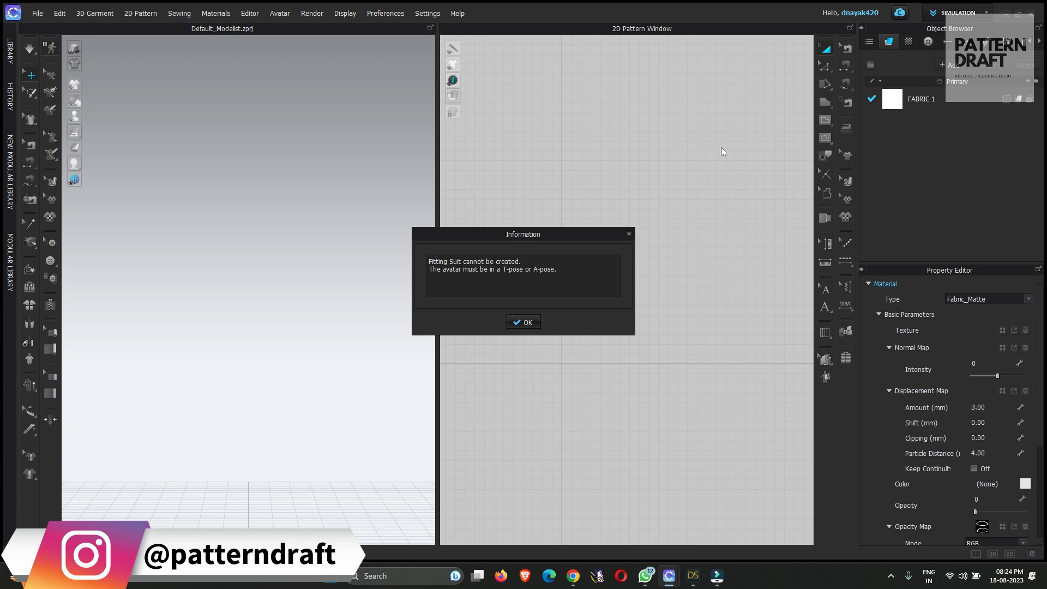
pyautogui.click(522, 322)
# - Switch to Animation mode and play the imported avatar's walk animation, rewinding to the first frame to replay it
pyautogui.moveTo(287, 345); pyautogui.dragTo(344, 342, button='right')
pyautogui.click(969, 15)
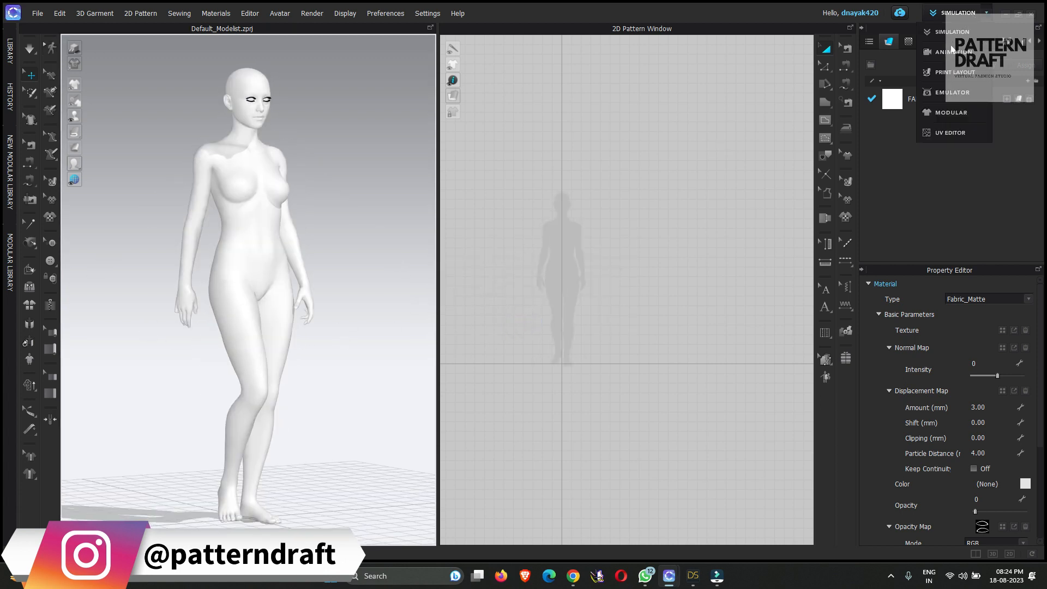
pyautogui.click(952, 51)
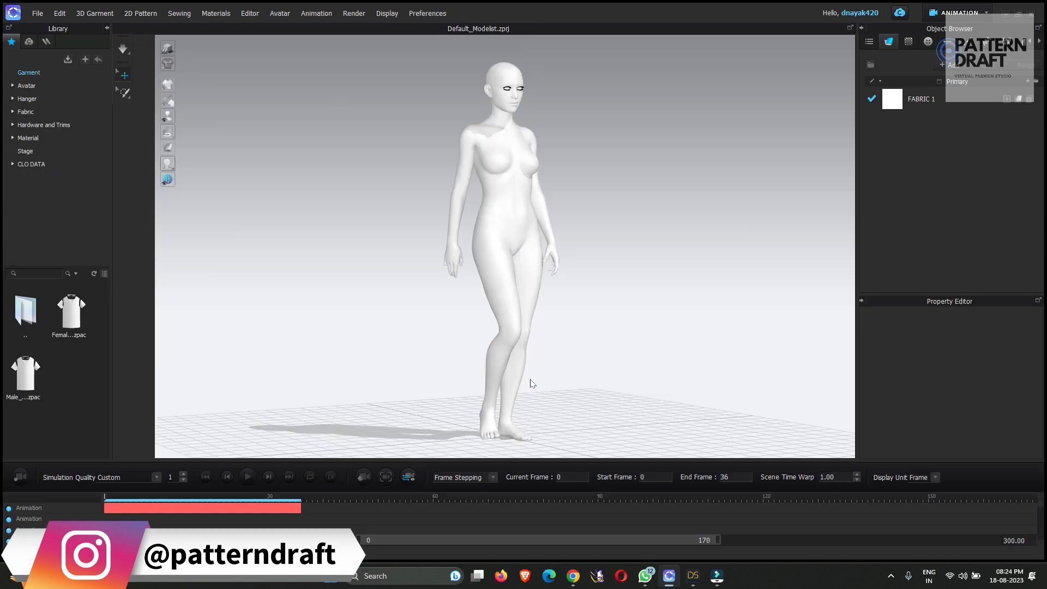
pyautogui.click(253, 476)
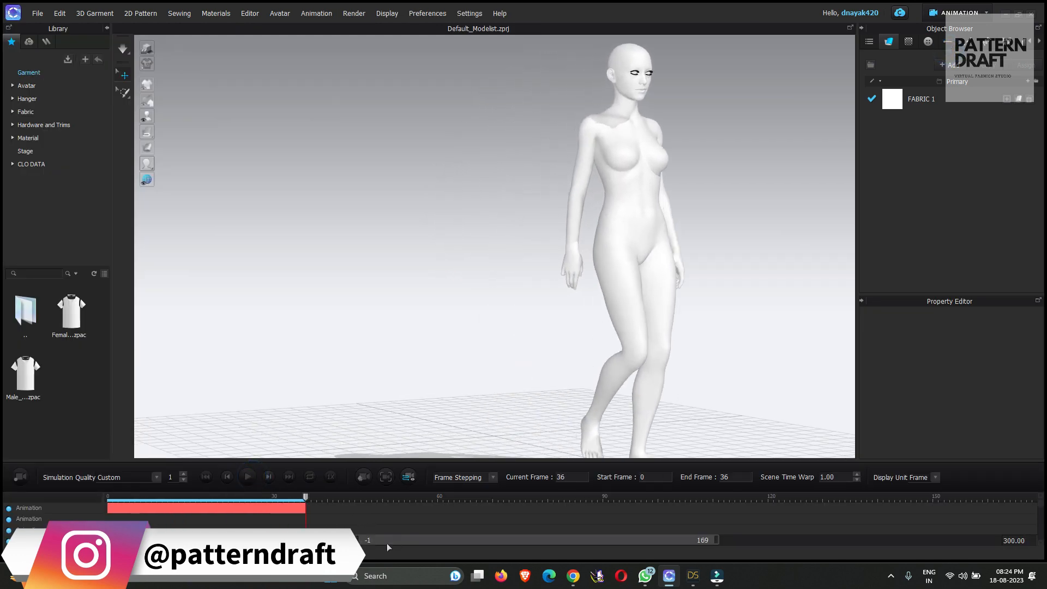
pyautogui.moveTo(395, 542); pyautogui.dragTo(319, 541)
pyautogui.click(208, 478)
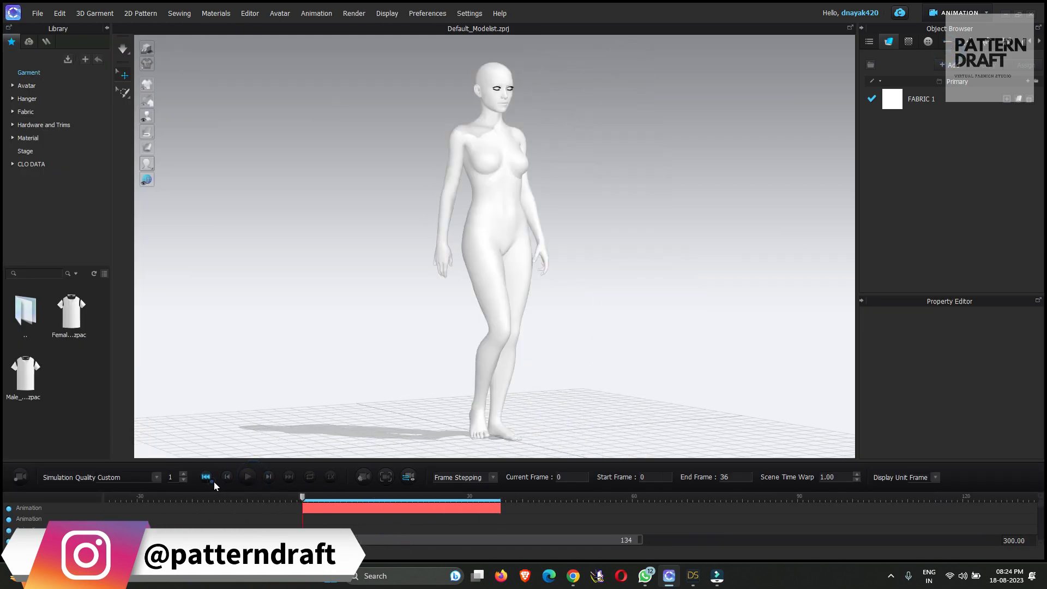
pyautogui.click(248, 476)
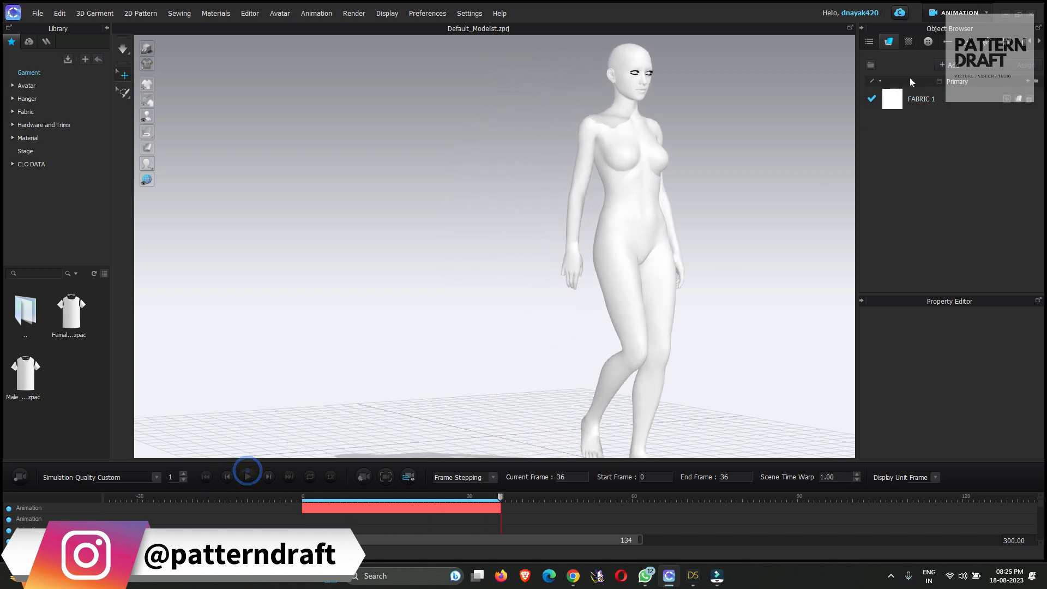
# - Rewind the walk animation to its first frame and switch to Simulation mode
pyautogui.click(952, 12)
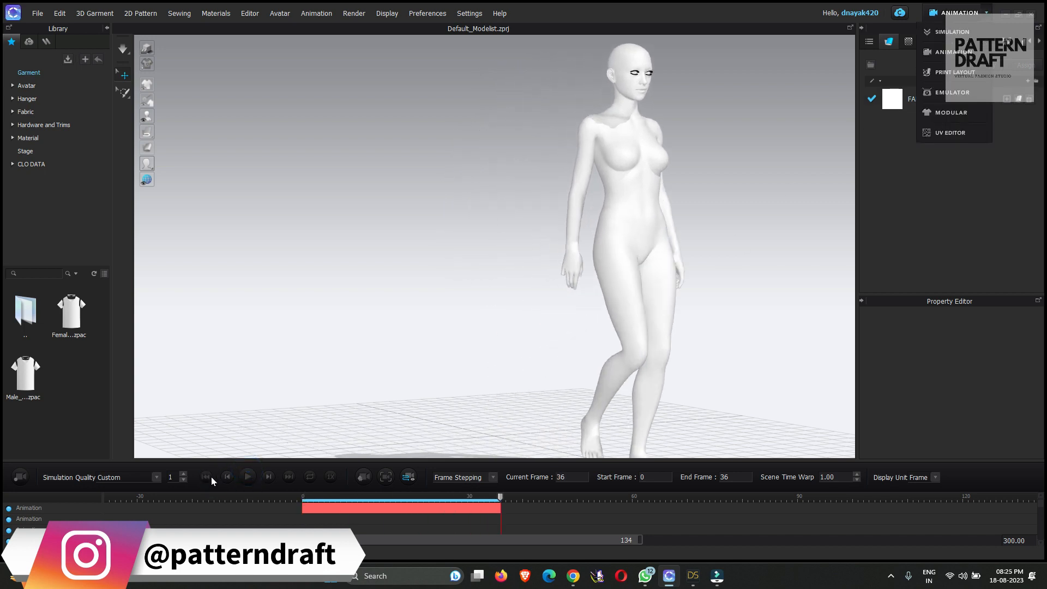
pyautogui.click(211, 477)
pyautogui.click(960, 13)
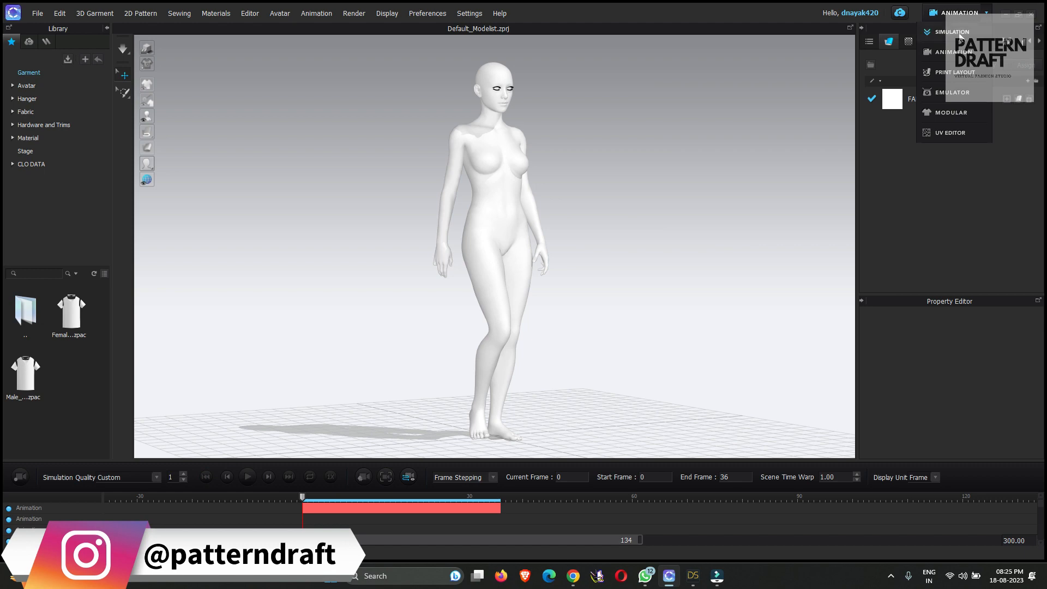
pyautogui.click(959, 33)
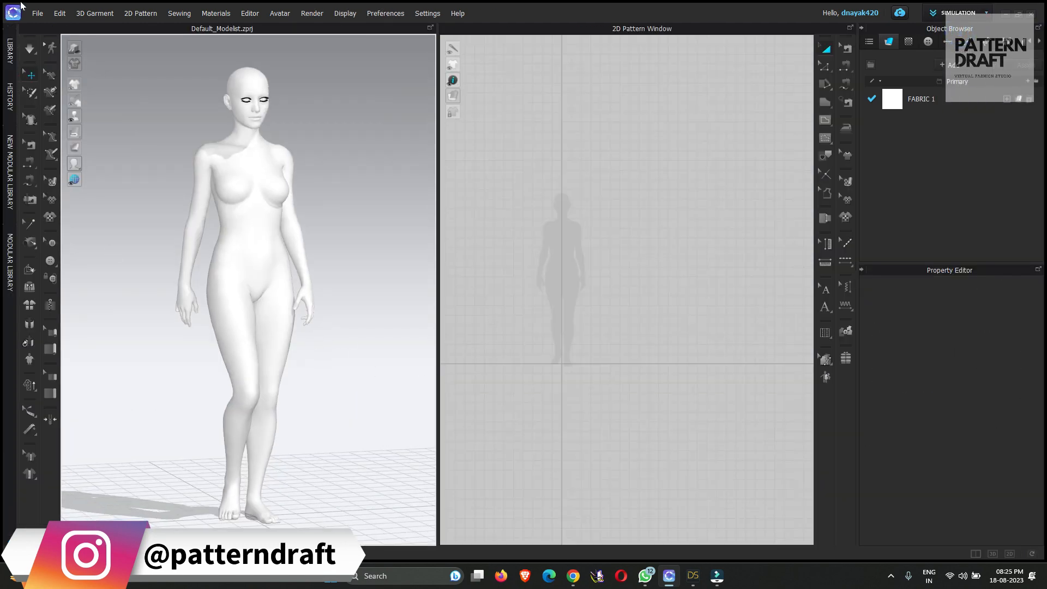
# - Save the avatar's first-frame pose as a pose file named pose in the daz to clo to daz 2 folder
pyautogui.click(34, 13)
pyautogui.moveTo(71, 85)
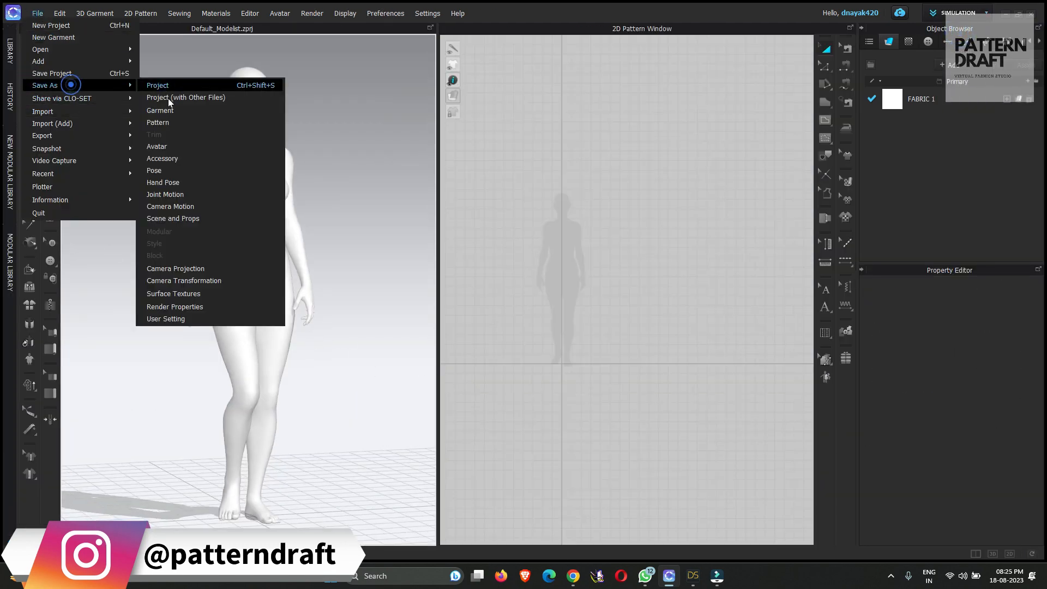
pyautogui.click(154, 170)
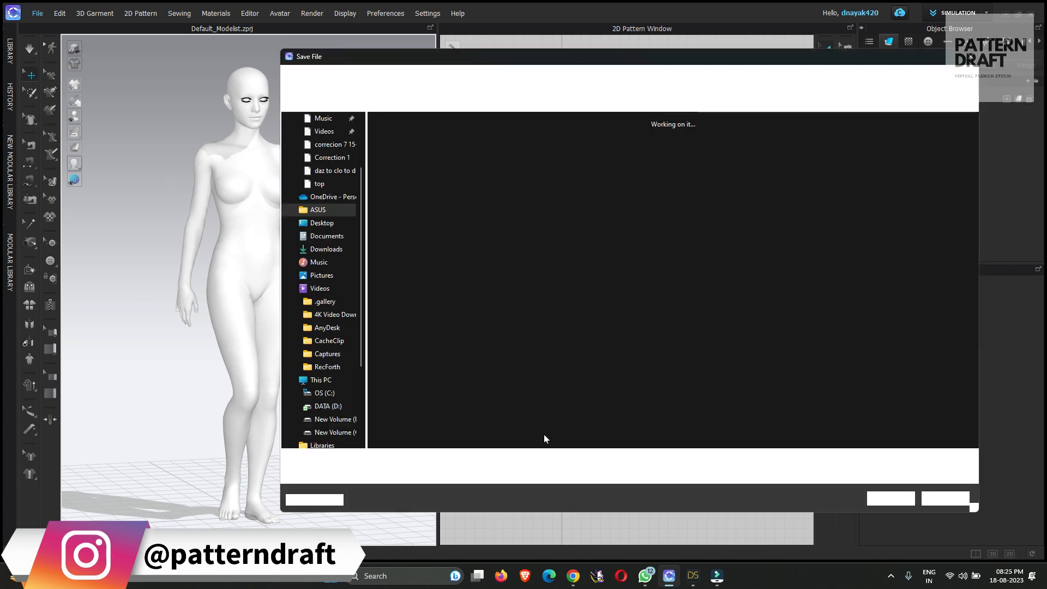
pyautogui.click(550, 460)
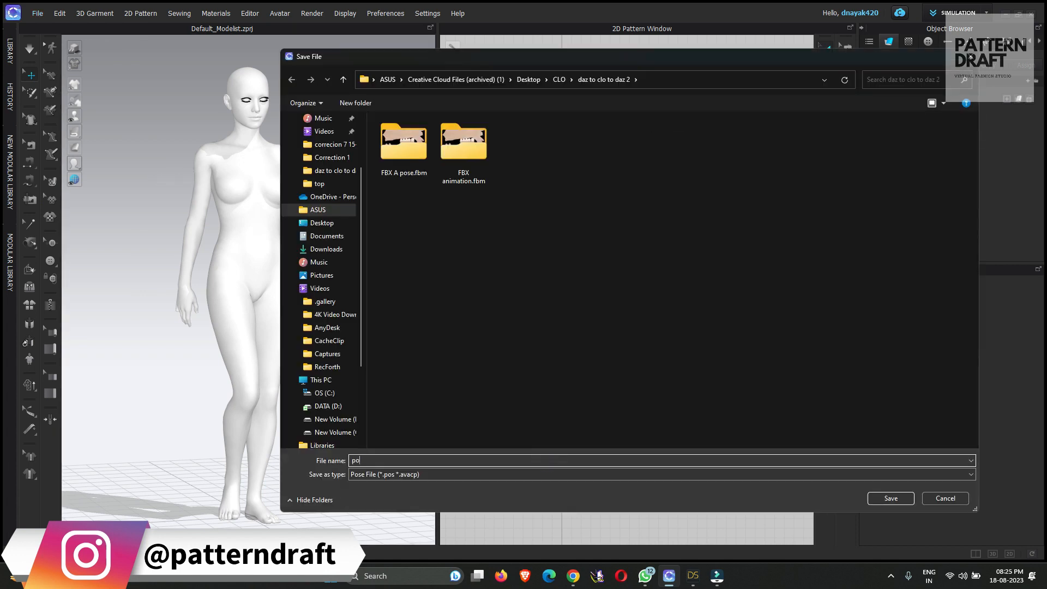
pyautogui.press('Return')
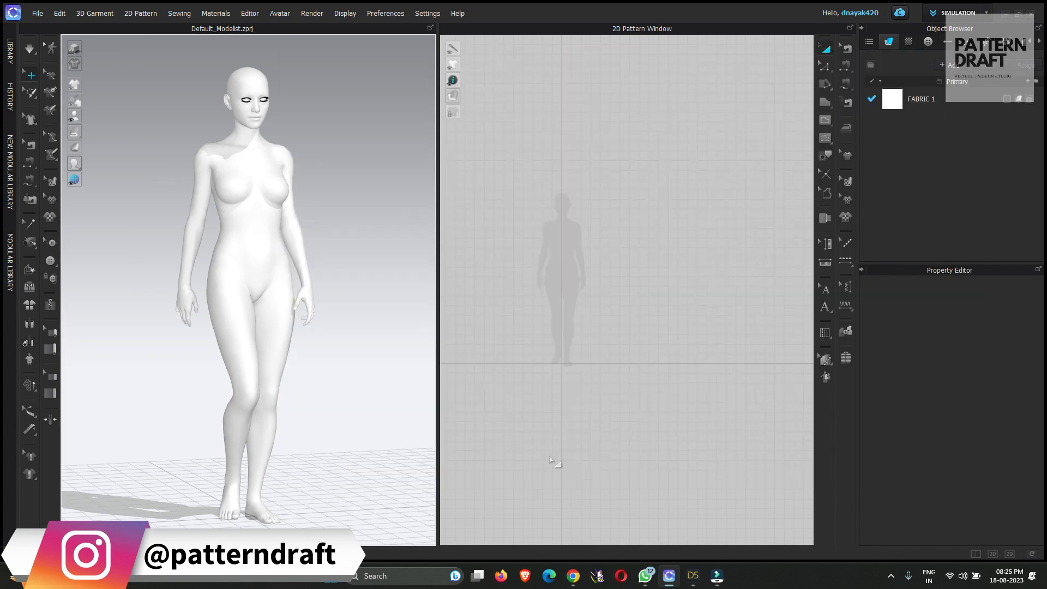
# - Open the CLO garment project from the daz to clo to daz 2 folder
pyautogui.click(36, 11)
pyautogui.moveTo(71, 47)
pyautogui.click(184, 44)
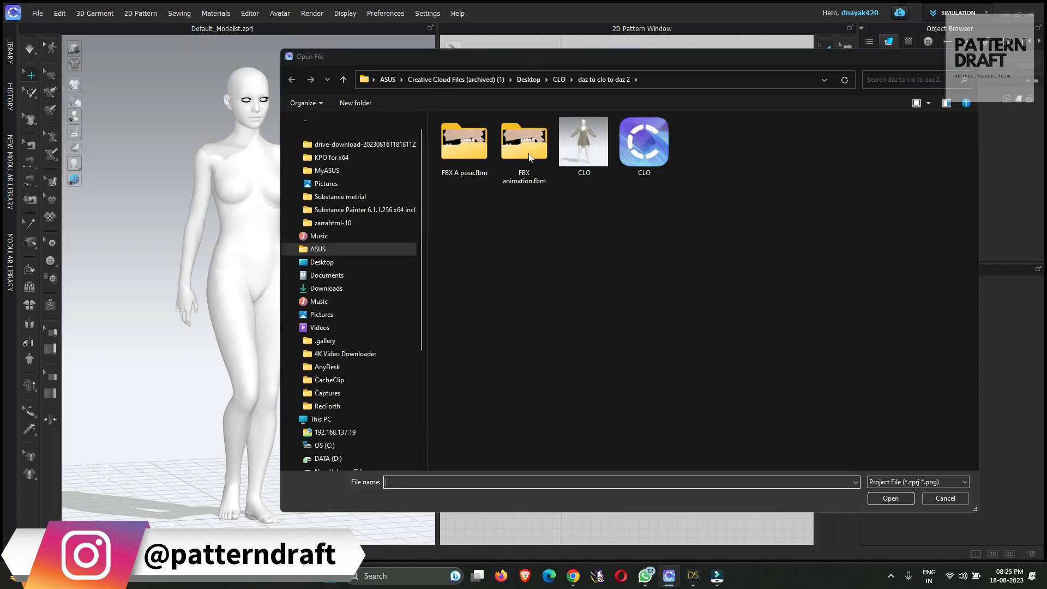
pyautogui.doubleClick(633, 149)
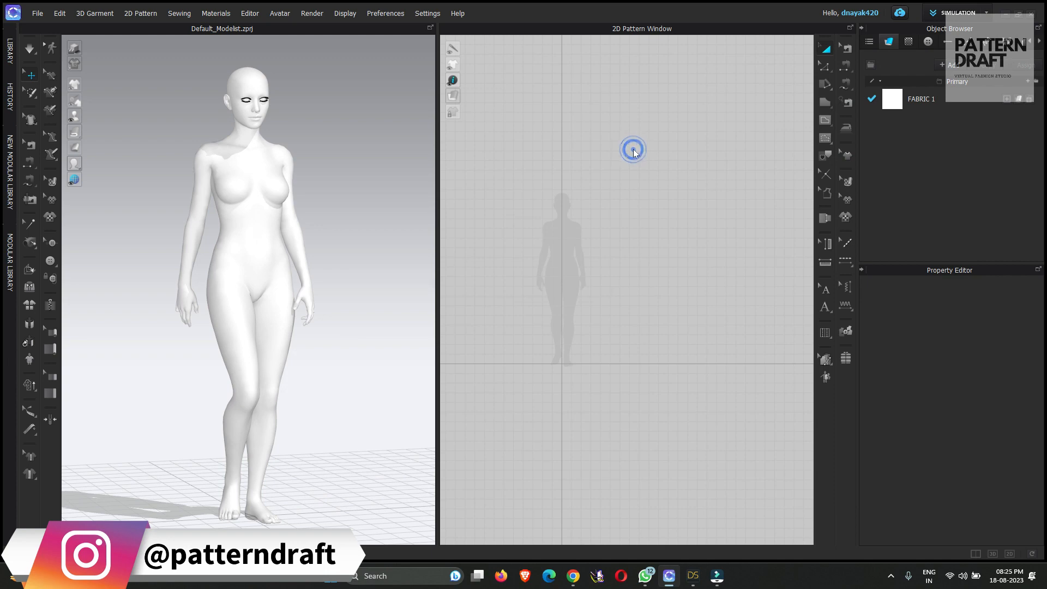
pyautogui.click(521, 355)
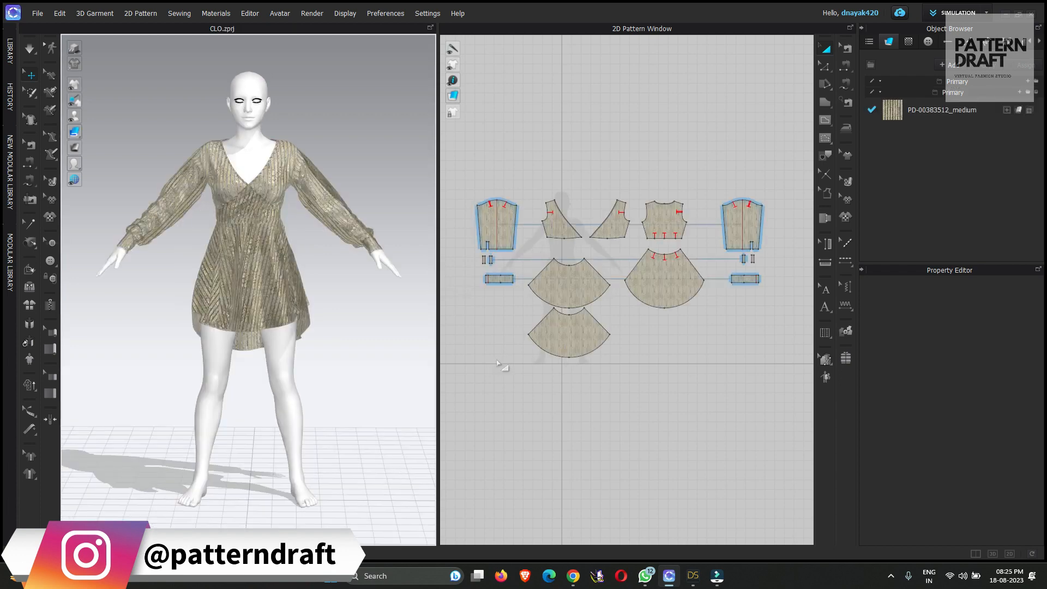
# - Switch to File Explorer, place it beside the 3D view and browse to Desktop > CLO > daz to clo to daz 2
pyautogui.press('super+r')
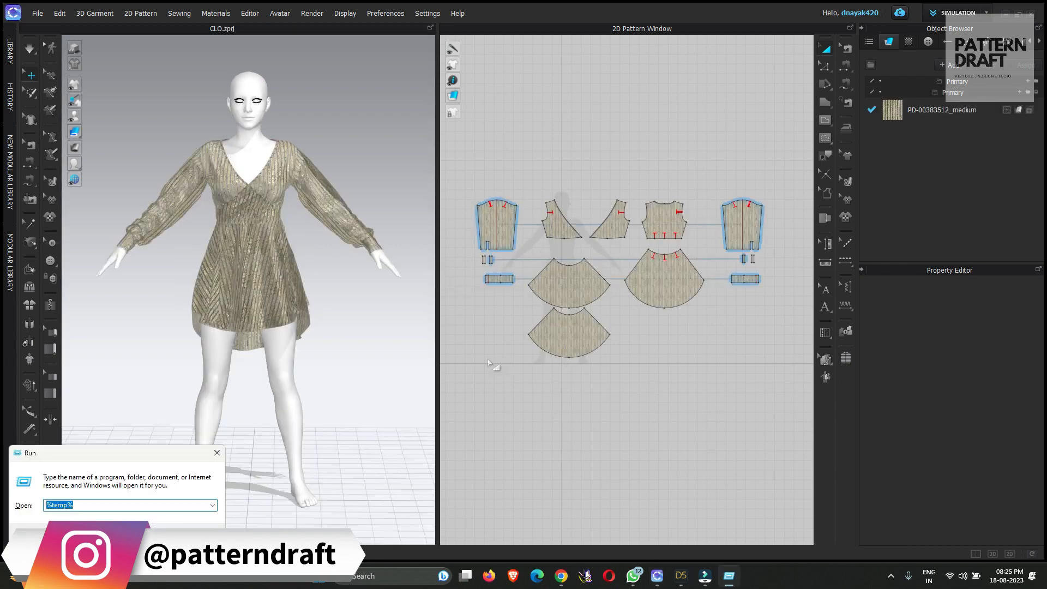
pyautogui.press('Return')
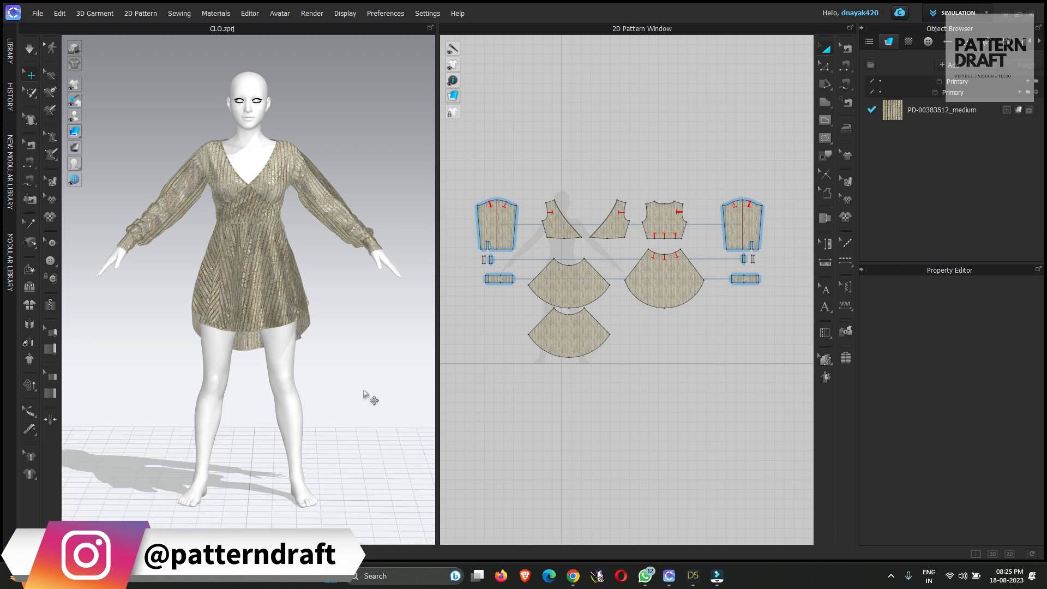
pyautogui.press('super+e')
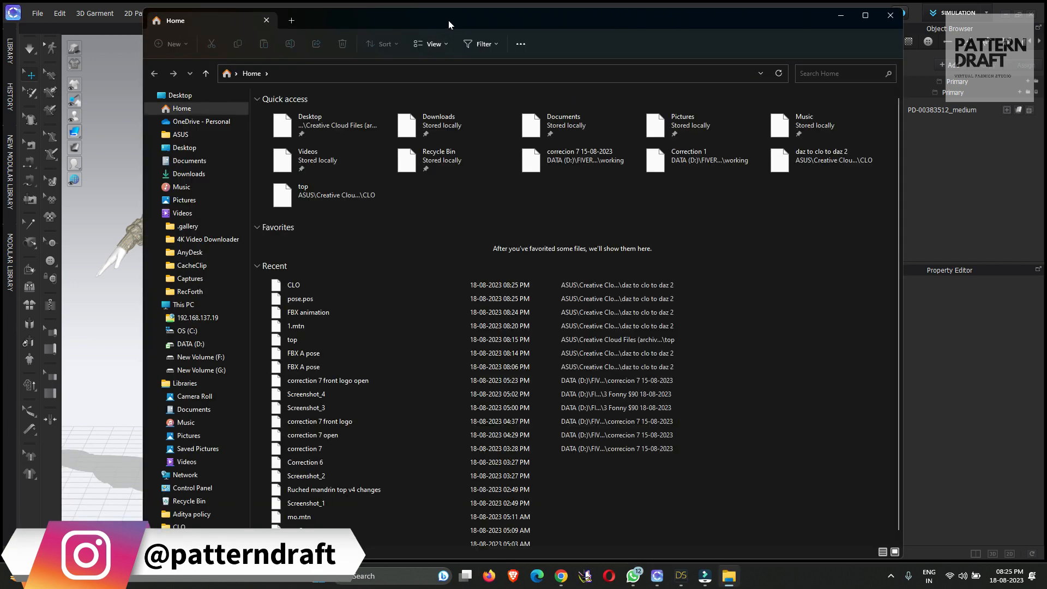
pyautogui.moveTo(448, 21); pyautogui.dragTo(738, 44)
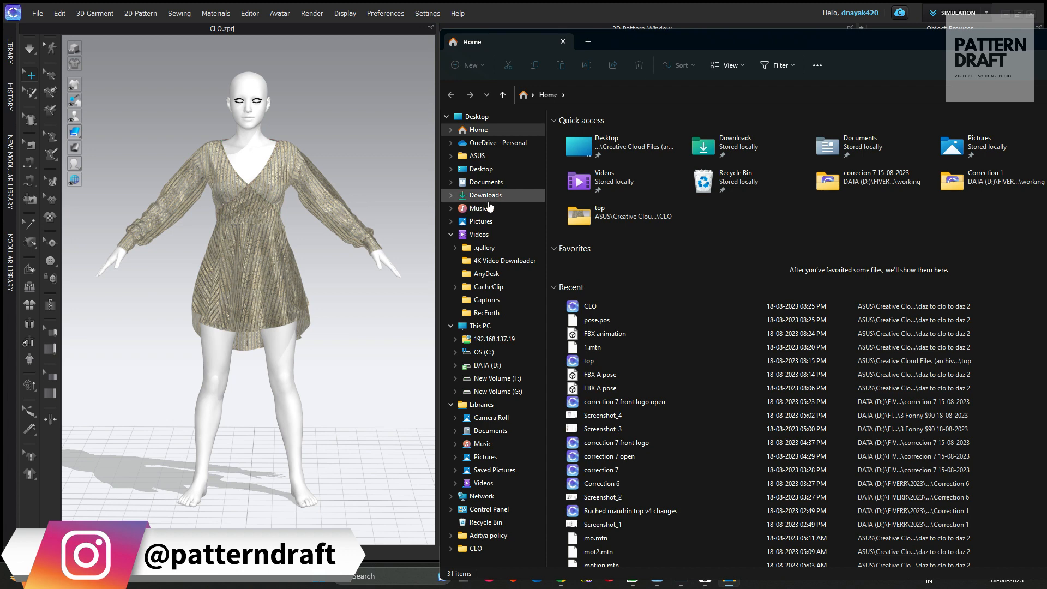
pyautogui.click(495, 195)
pyautogui.click(491, 169)
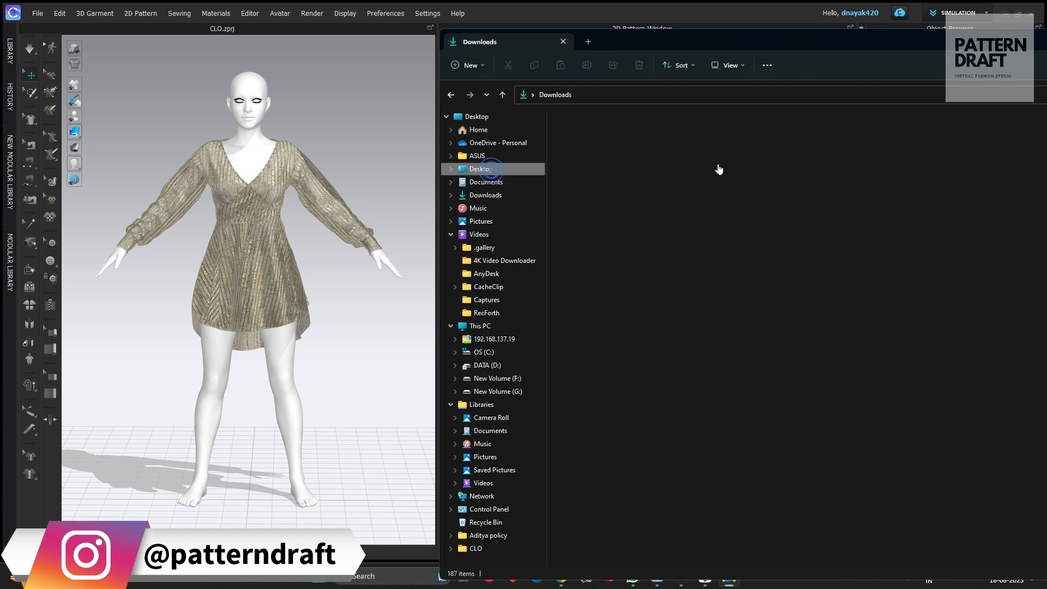
pyautogui.doubleClick(617, 145)
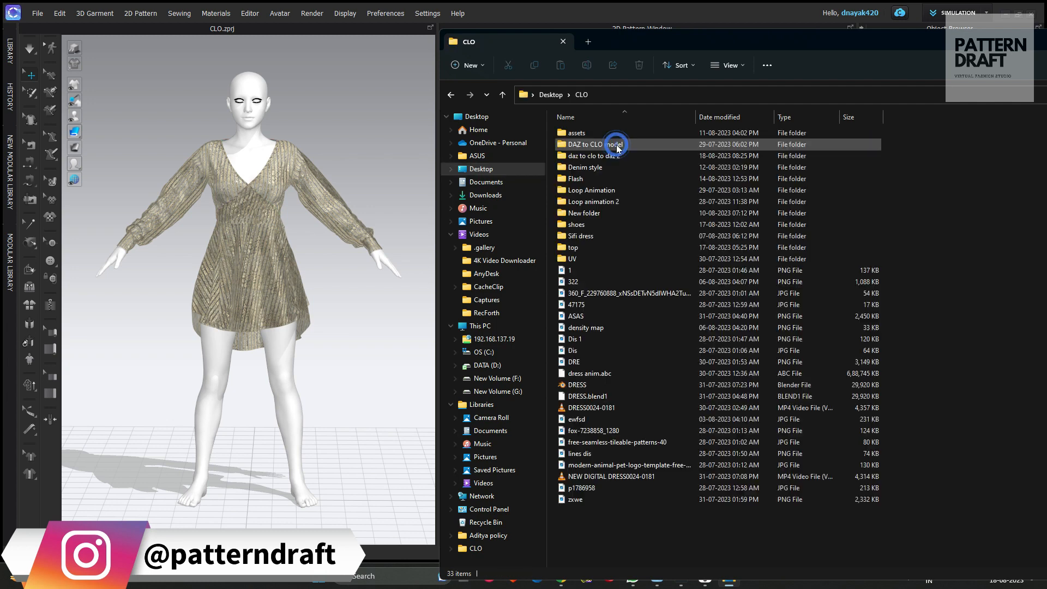
pyautogui.doubleClick(608, 158)
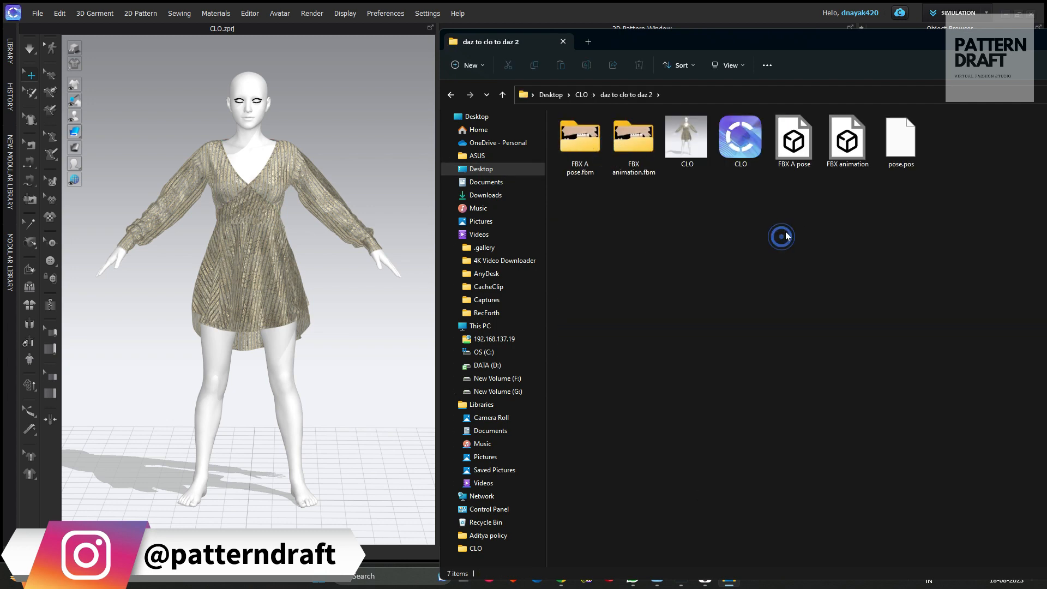
# - Apply the pose.pos file to the dressed avatar so it moves into the walk's starting pose
pyautogui.moveTo(901, 140); pyautogui.dragTo(356, 364)
pyautogui.click(537, 321)
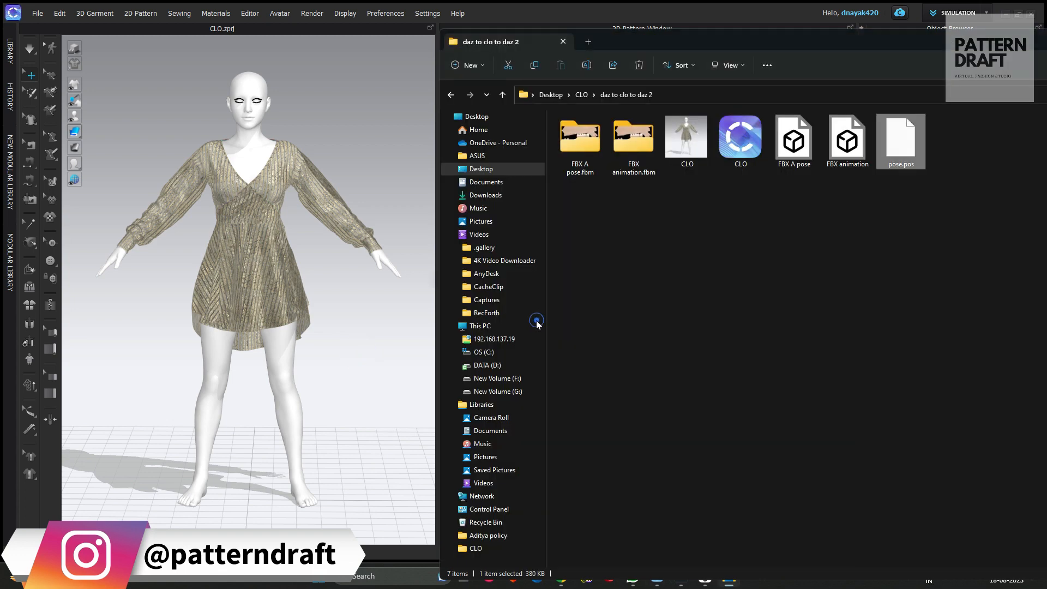
pyautogui.click(360, 325)
pyautogui.click(534, 285)
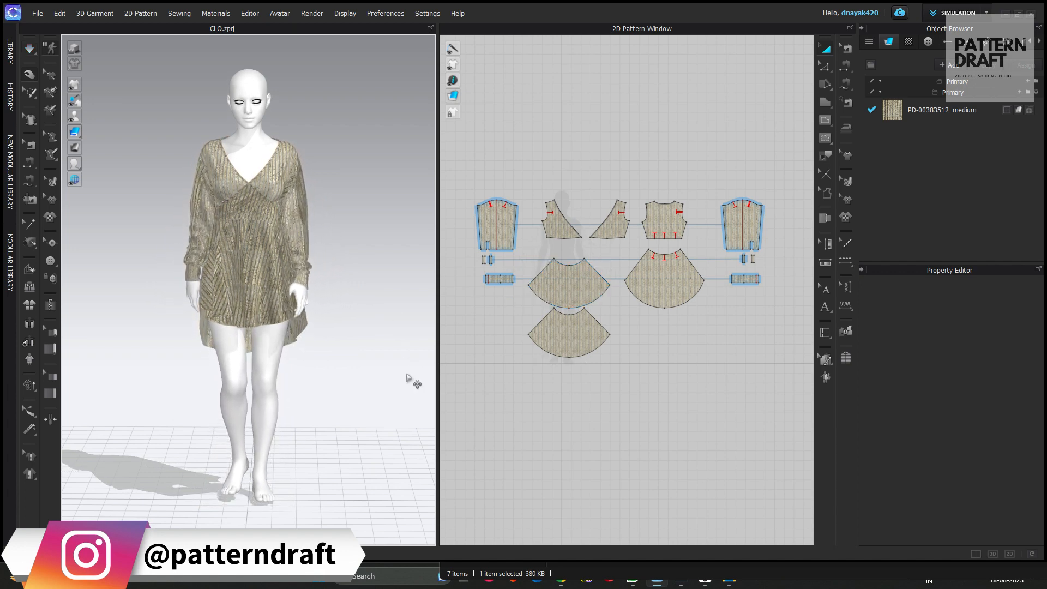
# - Simulate the garment on the posed avatar to settle the drape, and return to the front view
pyautogui.moveTo(402, 375); pyautogui.dragTo(299, 342, button='right')
pyautogui.press('space')
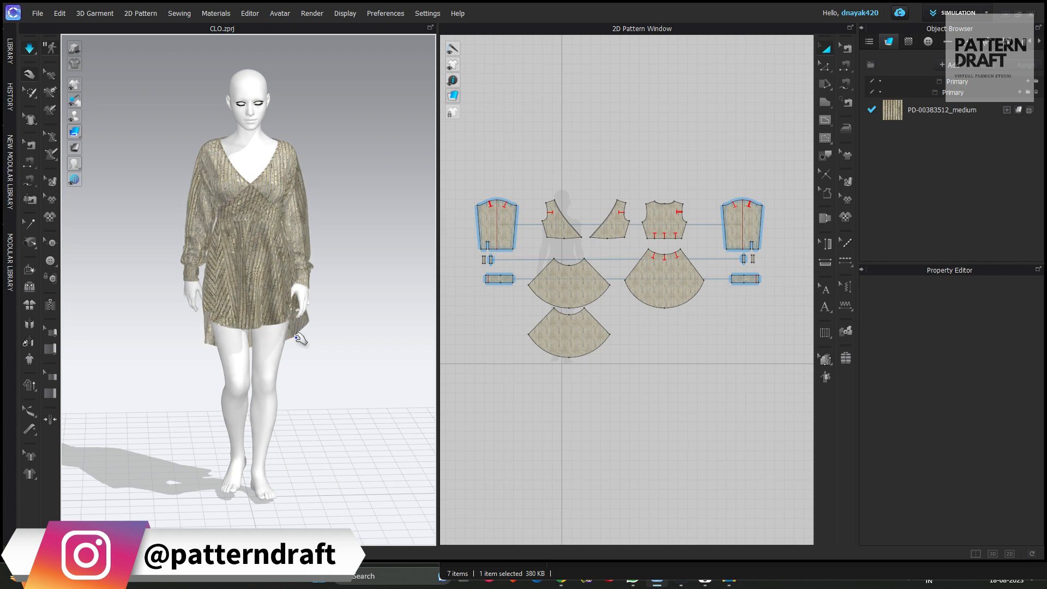
pyautogui.moveTo(311, 384); pyautogui.dragTo(344, 382, button='right')
pyautogui.scroll(3, 304, 356)
pyautogui.press('2')
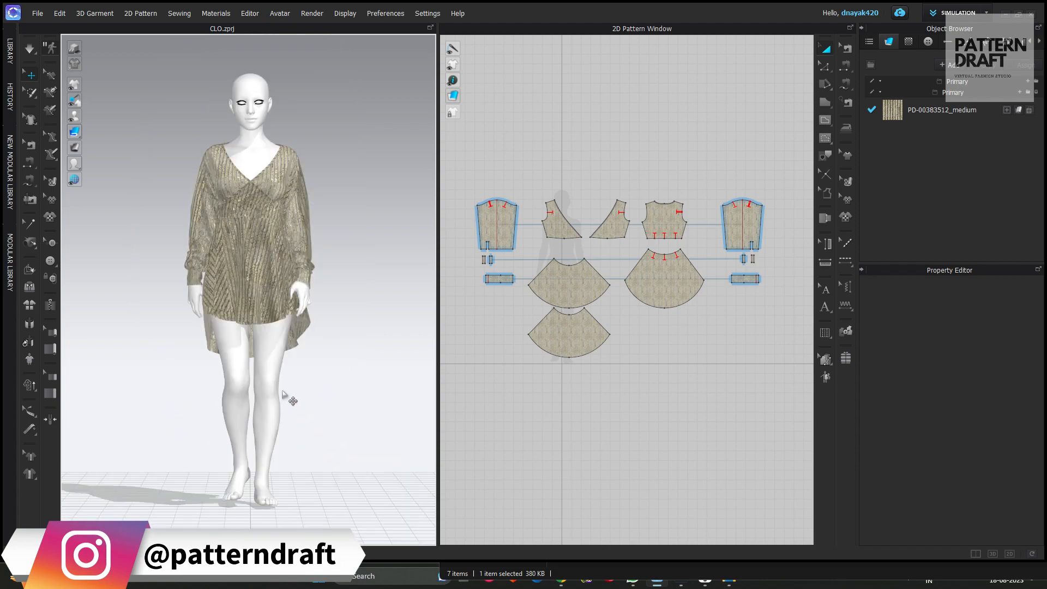
# - Replace the posed avatar with FBX animation, imported with Add as an avatar at cm (DAZ Studio) scale, including joint and cache animation
pyautogui.click(275, 392)
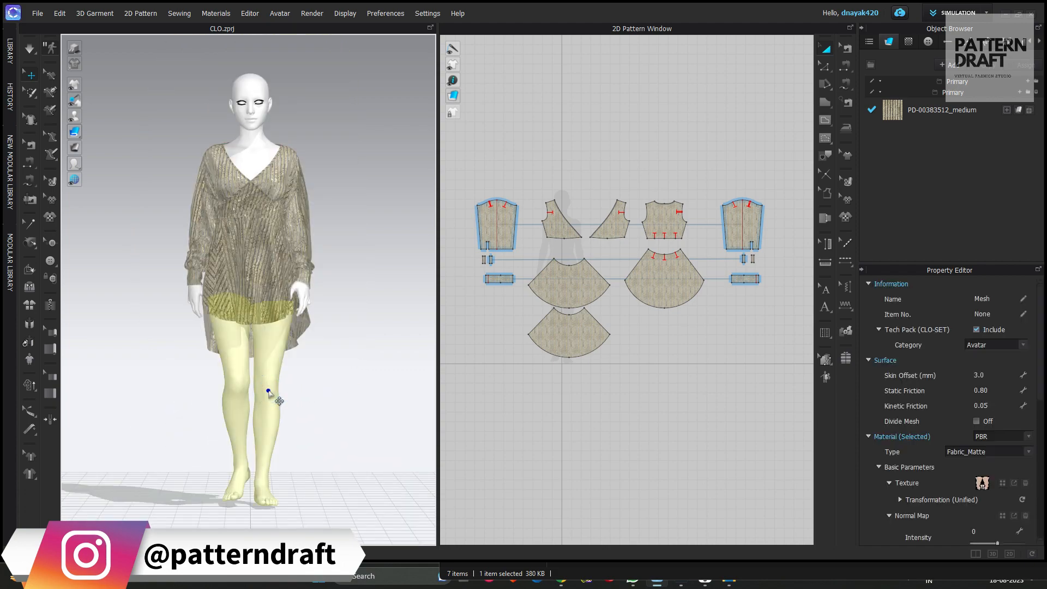
pyautogui.press('Delete')
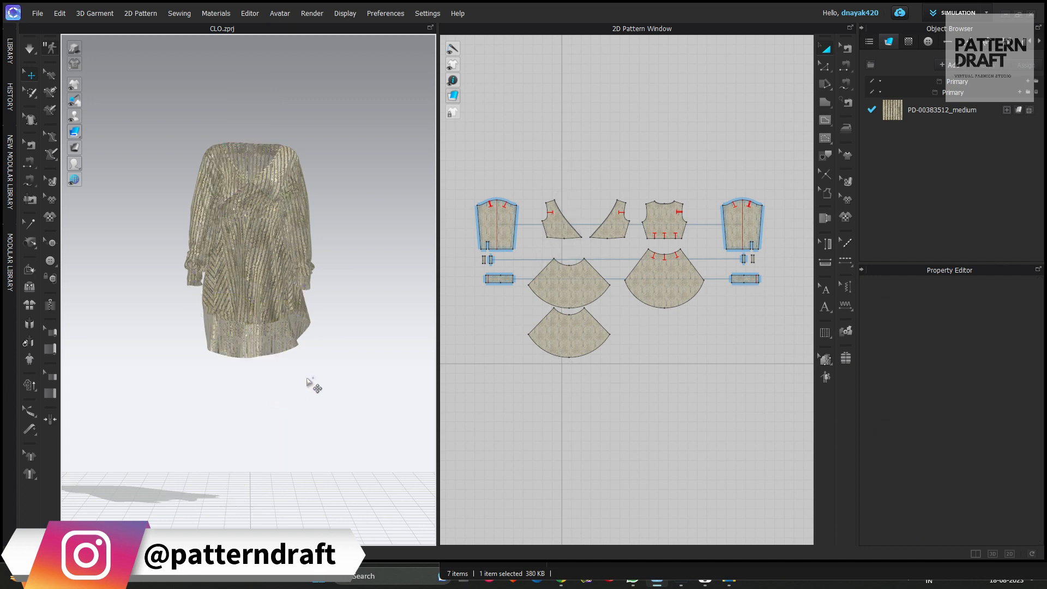
pyautogui.click(37, 13)
pyautogui.moveTo(88, 122)
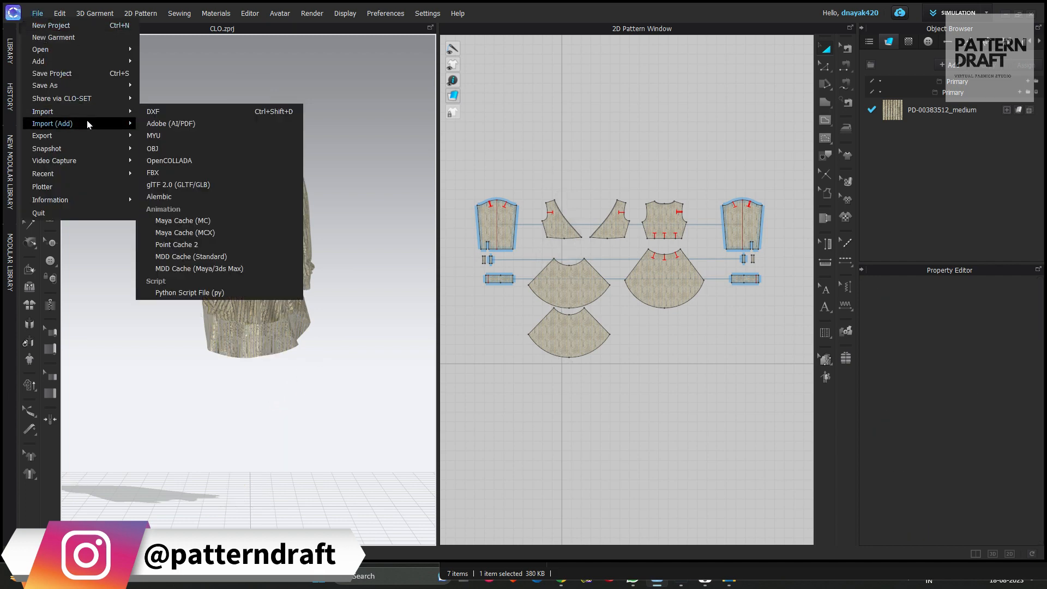
pyautogui.click(175, 172)
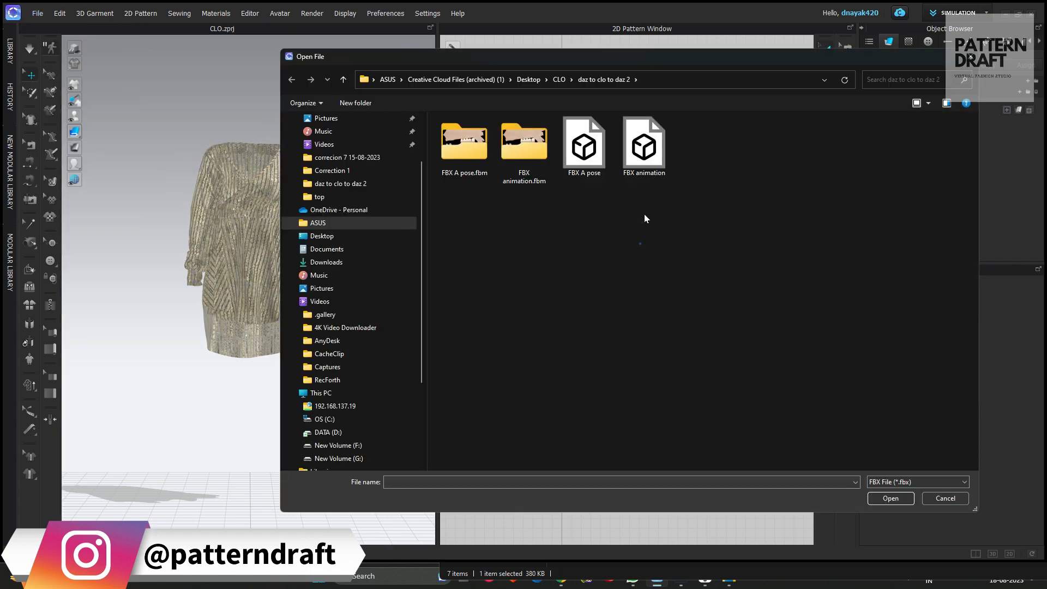
pyautogui.click(644, 145)
pyautogui.click(891, 498)
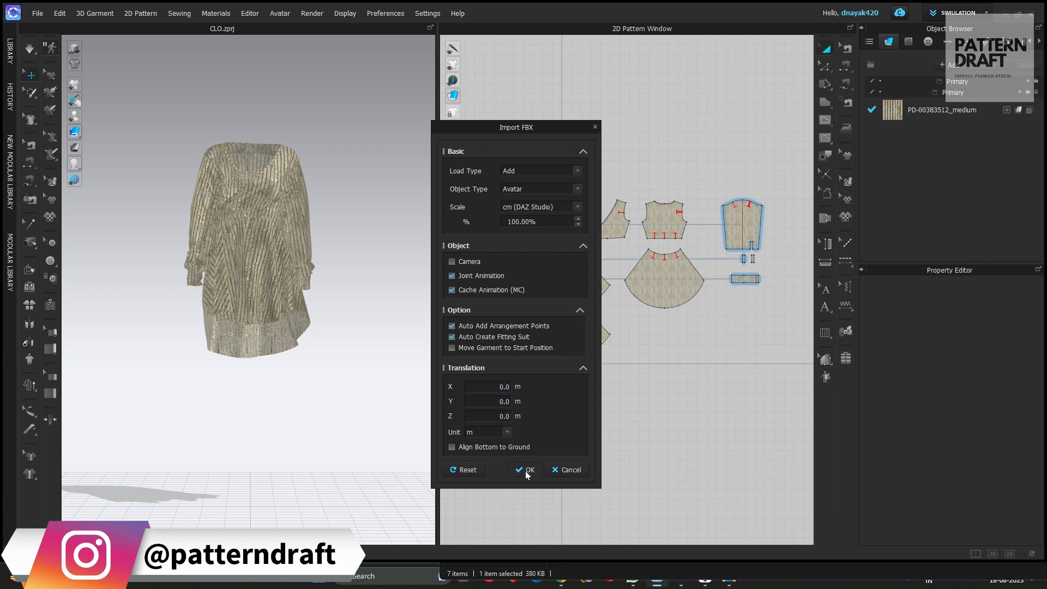
pyautogui.click(527, 472)
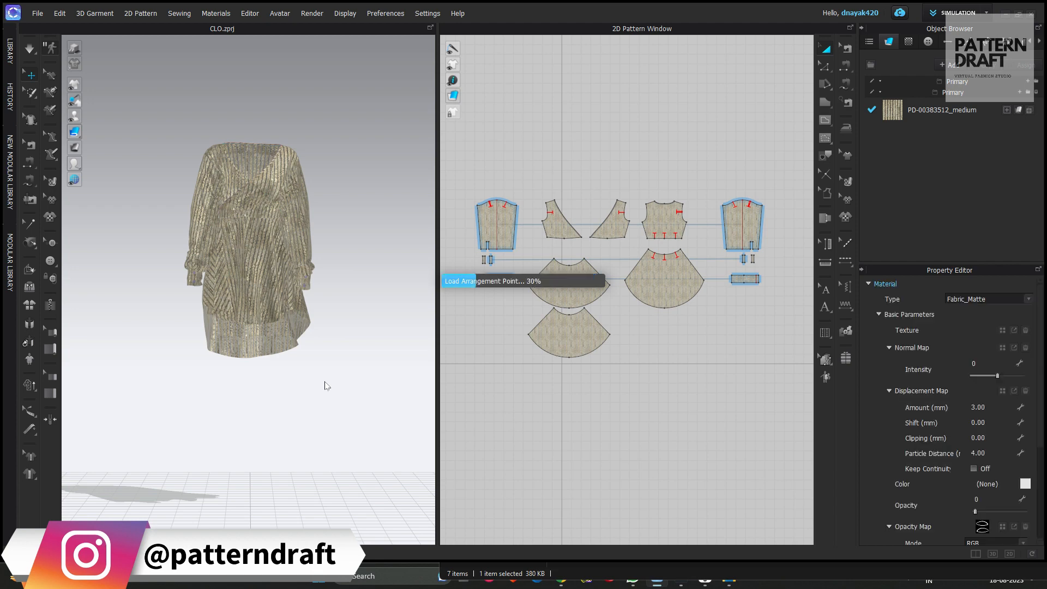
pyautogui.click(537, 322)
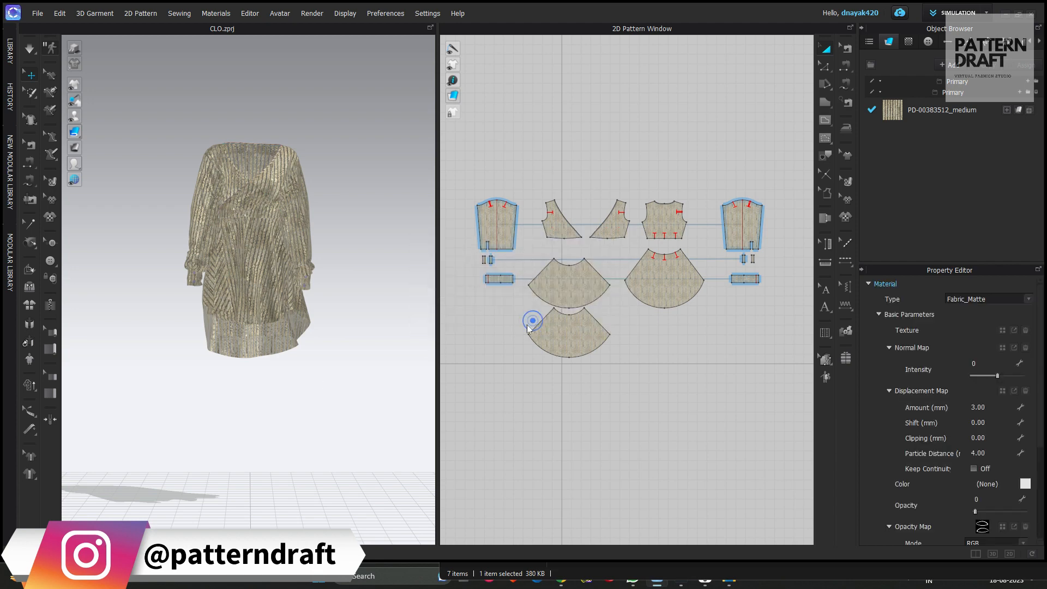
# - Select all pattern pieces and move the garment slightly down to fit over the imported avatar
pyautogui.moveTo(329, 319)
pyautogui.mouseDown(button='right')
pyautogui.moveTo(411, 308)
pyautogui.moveTo(369, 332)
pyautogui.moveTo(192, 315)
pyautogui.moveTo(322, 311)
pyautogui.mouseUp(button='right')
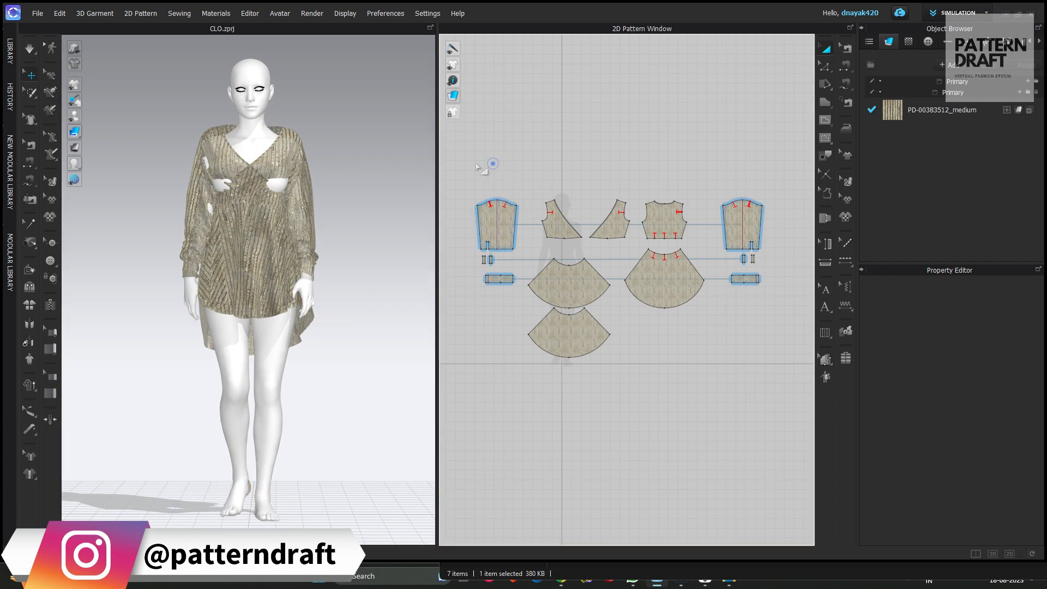
pyautogui.moveTo(460, 164); pyautogui.dragTo(743, 402)
pyautogui.scroll(5, 292, 311)
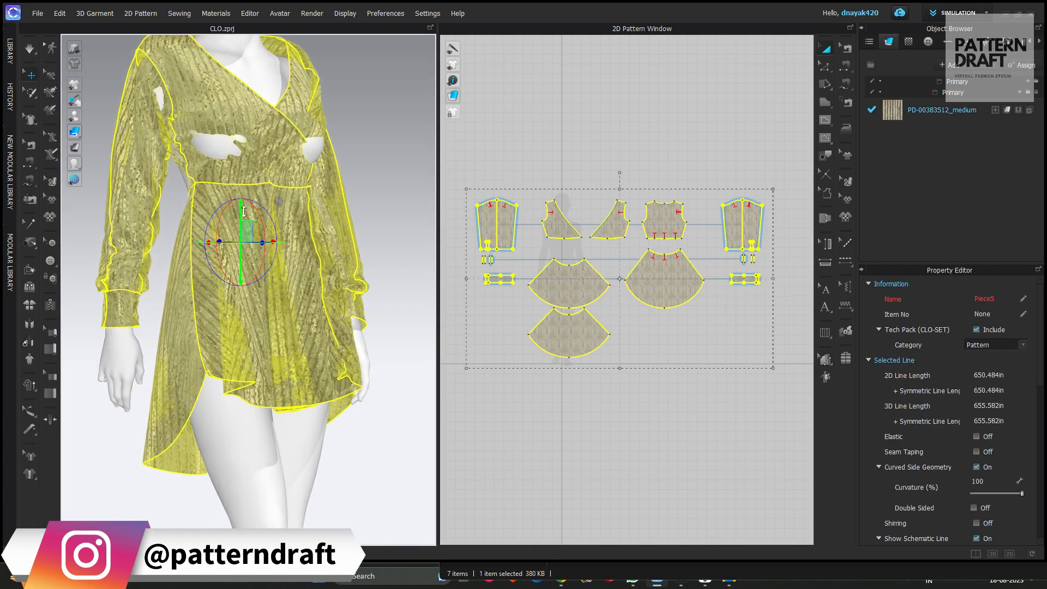
pyautogui.moveTo(243, 211); pyautogui.dragTo(243, 222)
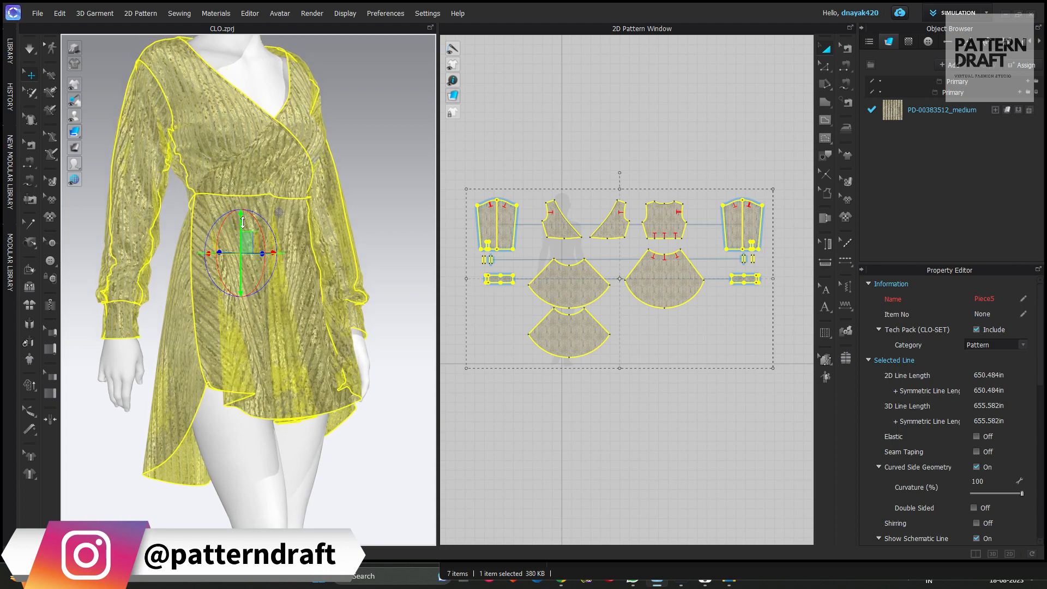
pyautogui.scroll(-3, 242, 222)
pyautogui.press('2')
pyautogui.click(378, 140)
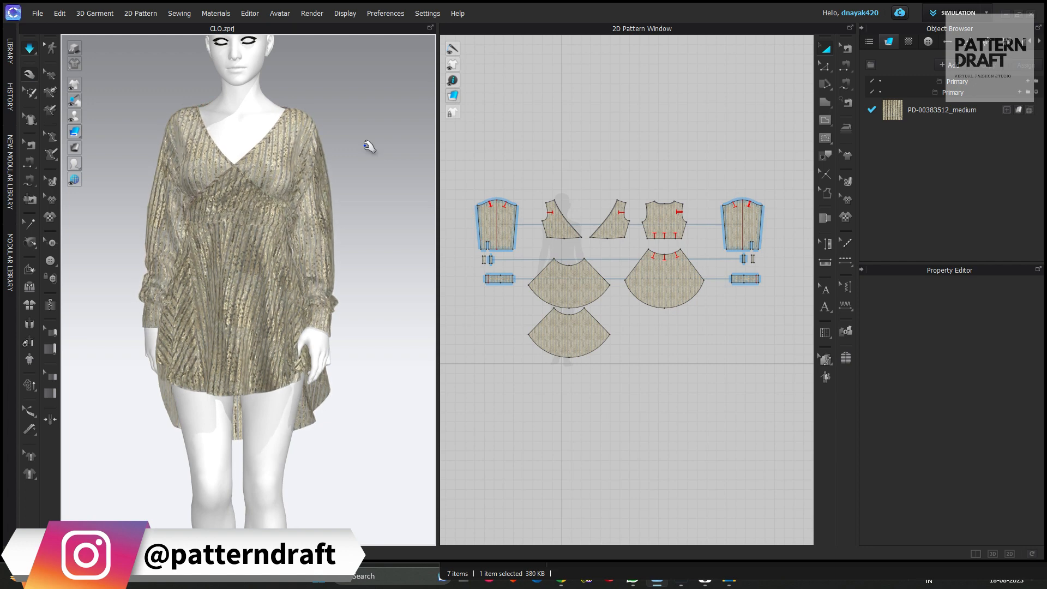
# - Simulate the garment to settle it on the animated avatar, stopping to inspect the drape
pyautogui.press('space')
pyautogui.moveTo(356, 182)
pyautogui.mouseDown(button='right')
pyautogui.moveTo(112, 191)
pyautogui.moveTo(351, 191)
pyautogui.mouseUp(button='right')
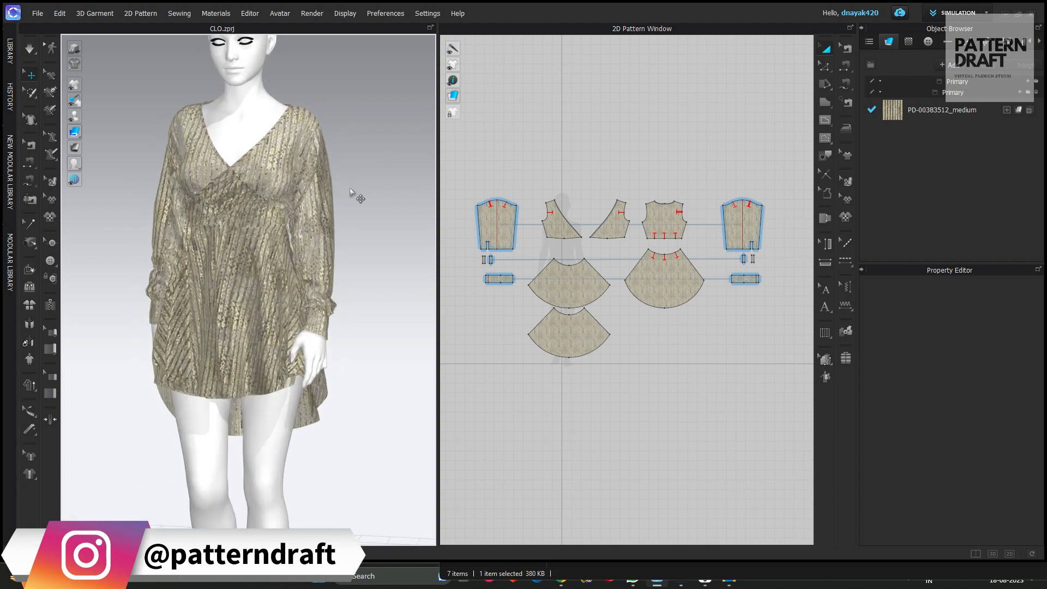
pyautogui.press('space')
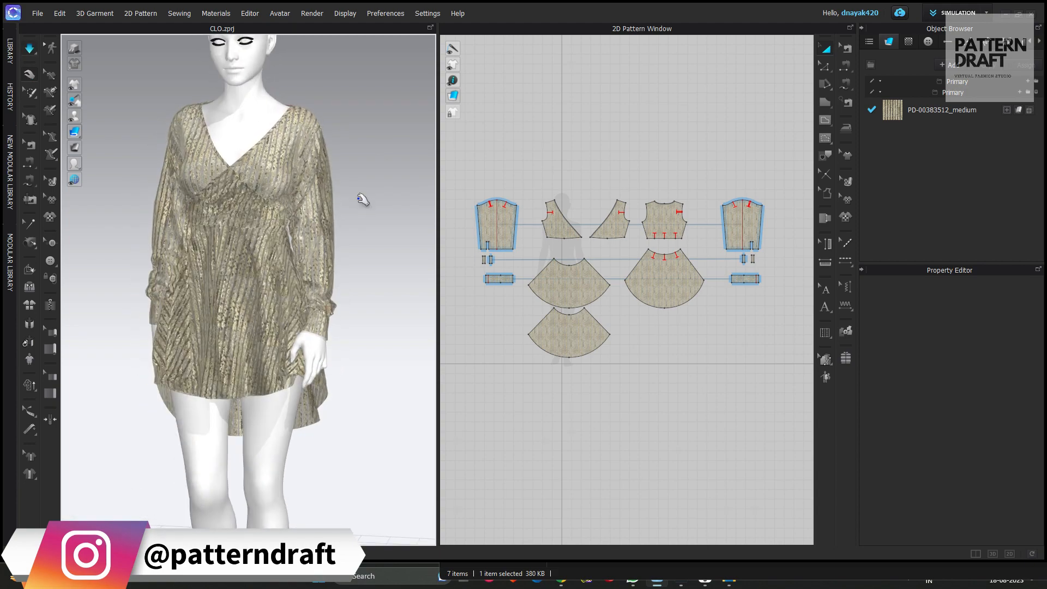
pyautogui.press('space')
pyautogui.moveTo(348, 205); pyautogui.dragTo(362, 220, button='right')
pyautogui.scroll(-2, 355, 268)
pyautogui.moveTo(355, 267); pyautogui.dragTo(348, 212, button='middle')
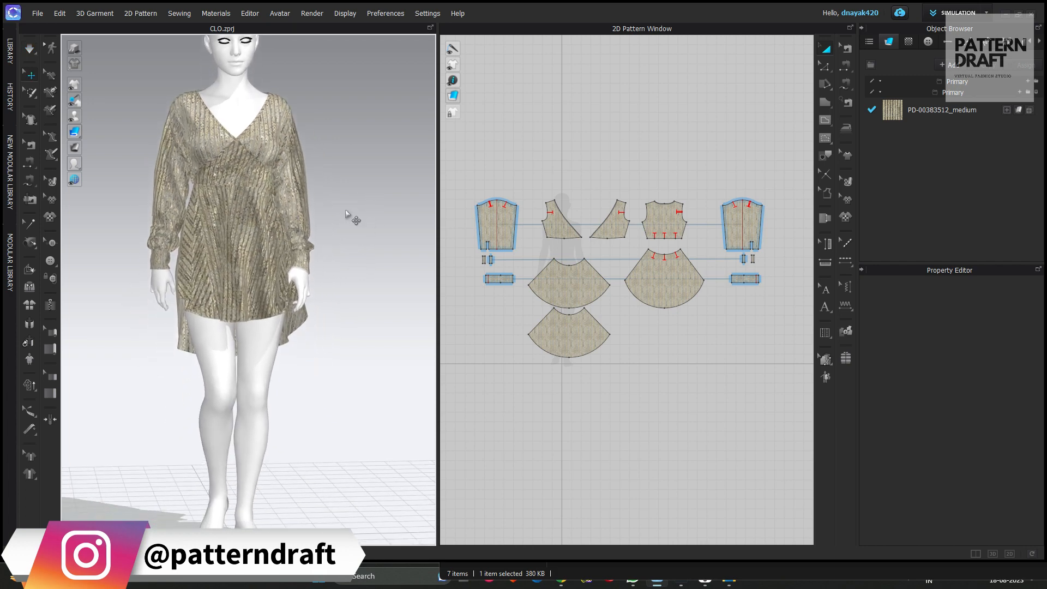
# - Inspect the draped garment from the side, and delete the existing avatar from the scene
pyautogui.moveTo(342, 236); pyautogui.dragTo(320, 217, button='right')
pyautogui.moveTo(237, 154); pyautogui.dragTo(229, 233, button='middle')
pyautogui.moveTo(229, 233); pyautogui.dragTo(202, 232, button='right')
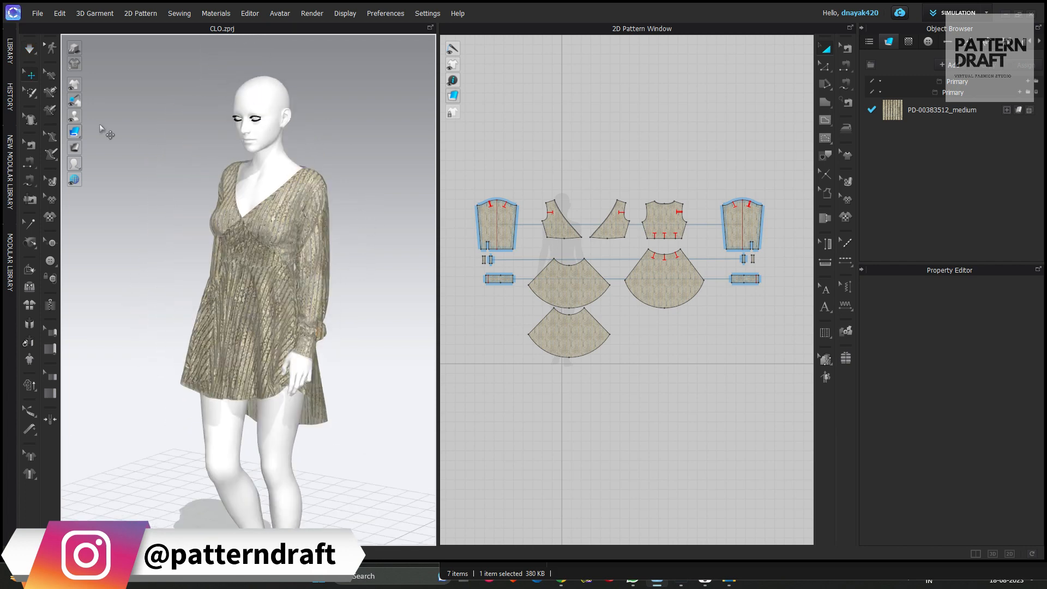
pyautogui.moveTo(236, 140); pyautogui.dragTo(263, 143, button='right')
pyautogui.moveTo(236, 222); pyautogui.dragTo(235, 181, button='middle')
pyautogui.click(257, 124)
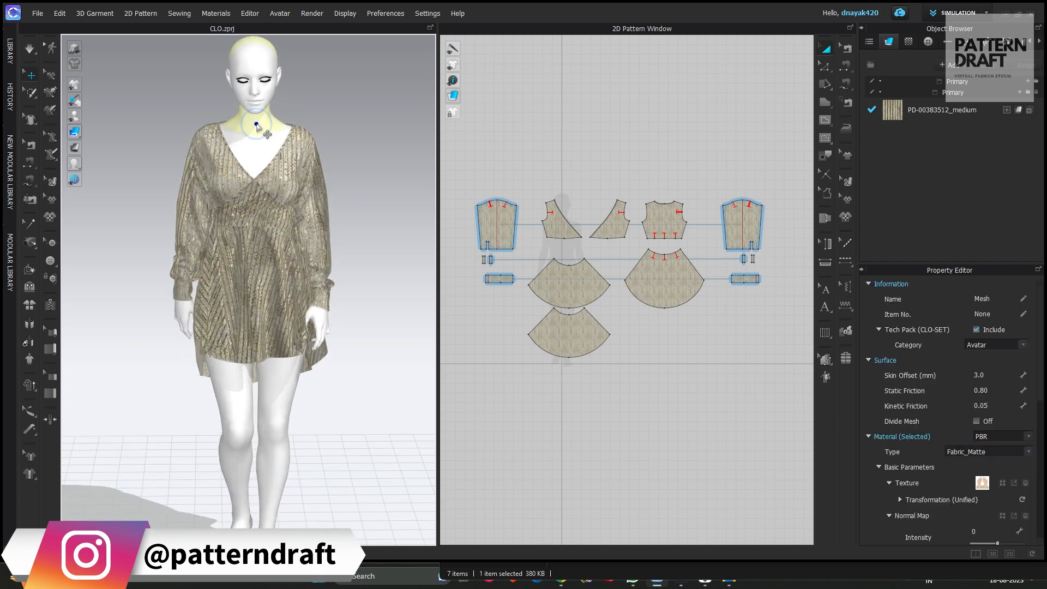
pyautogui.press('Delete')
# - Import FBX animation as an added avatar at cm (DAZ Studio) scale, including joint and cache animation
pyautogui.click(37, 13)
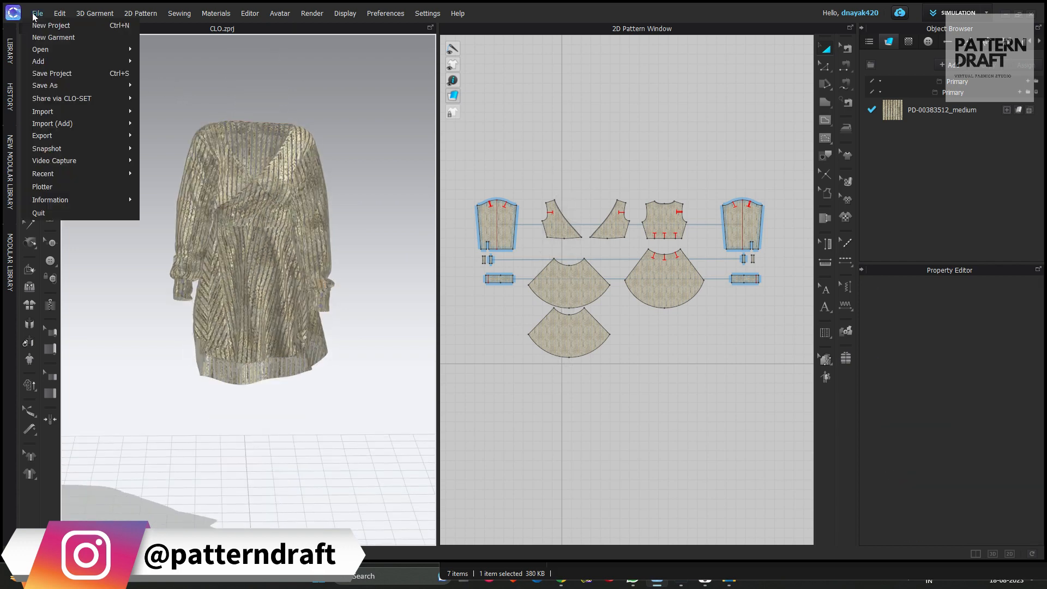
pyautogui.moveTo(80, 122)
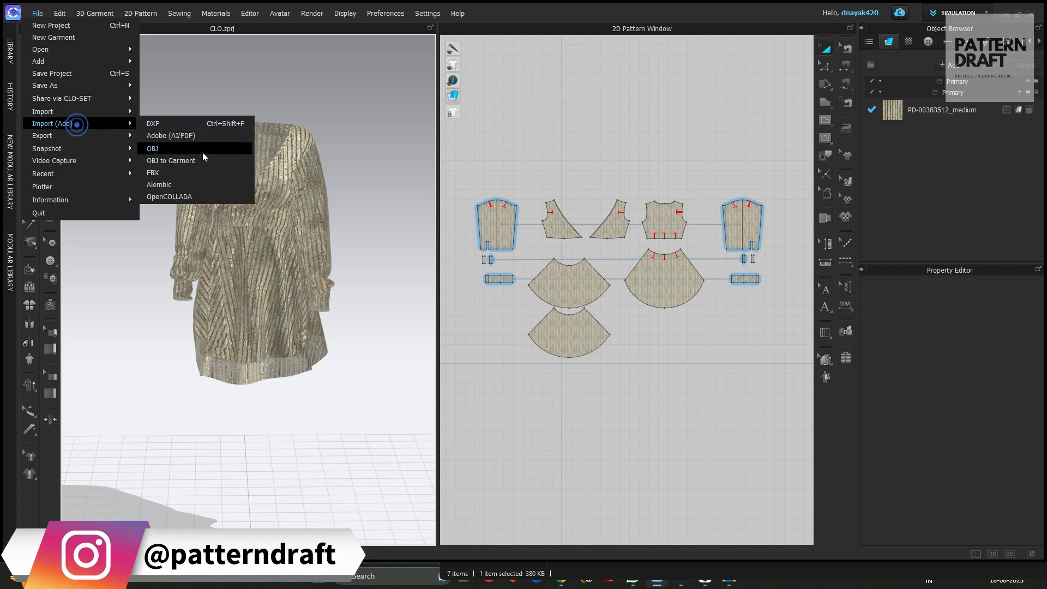
pyautogui.click(168, 173)
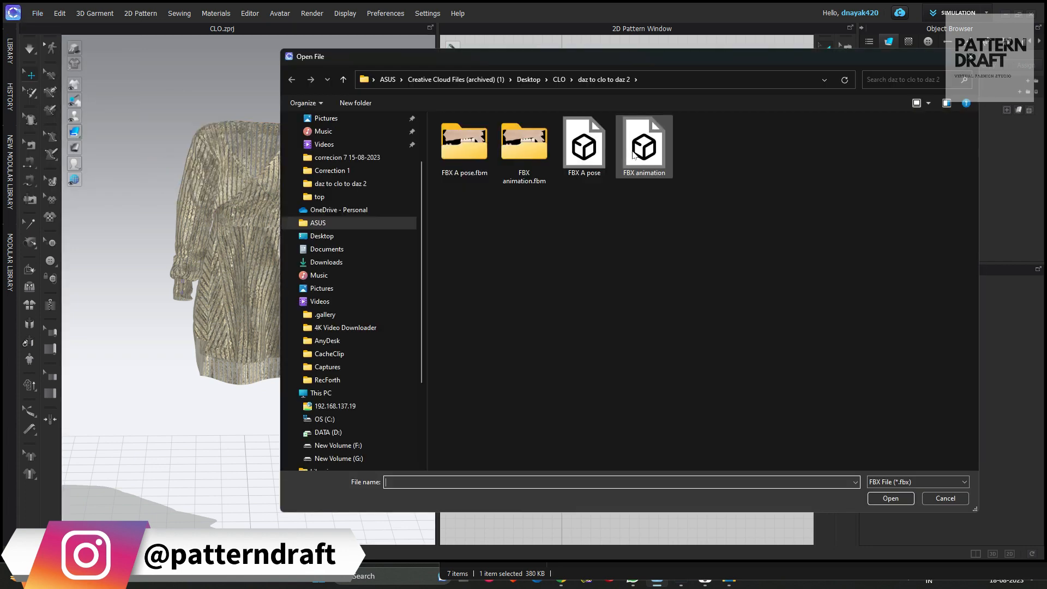
pyautogui.doubleClick(652, 161)
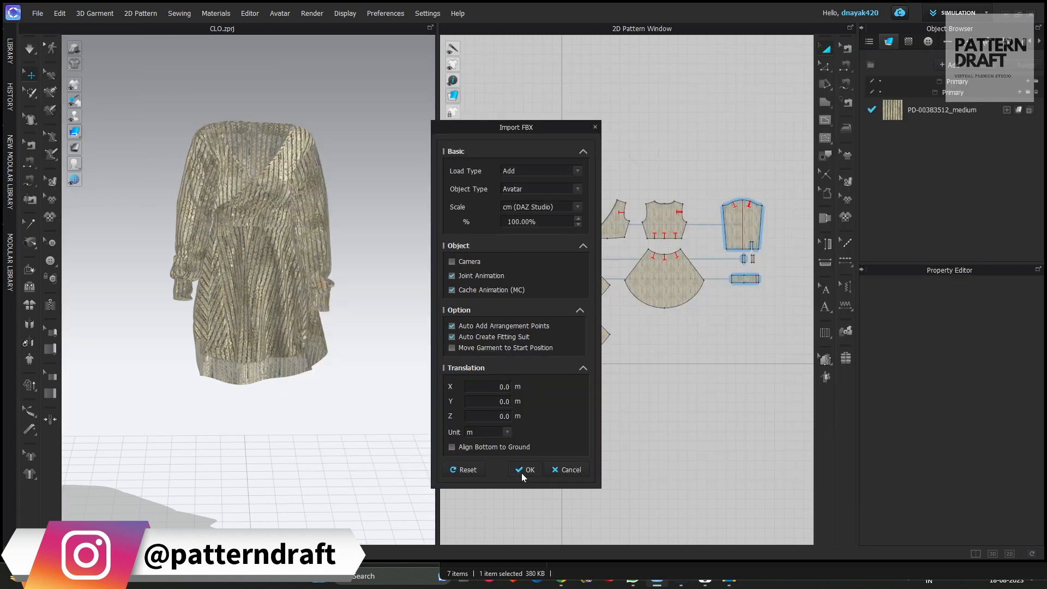
pyautogui.click(524, 472)
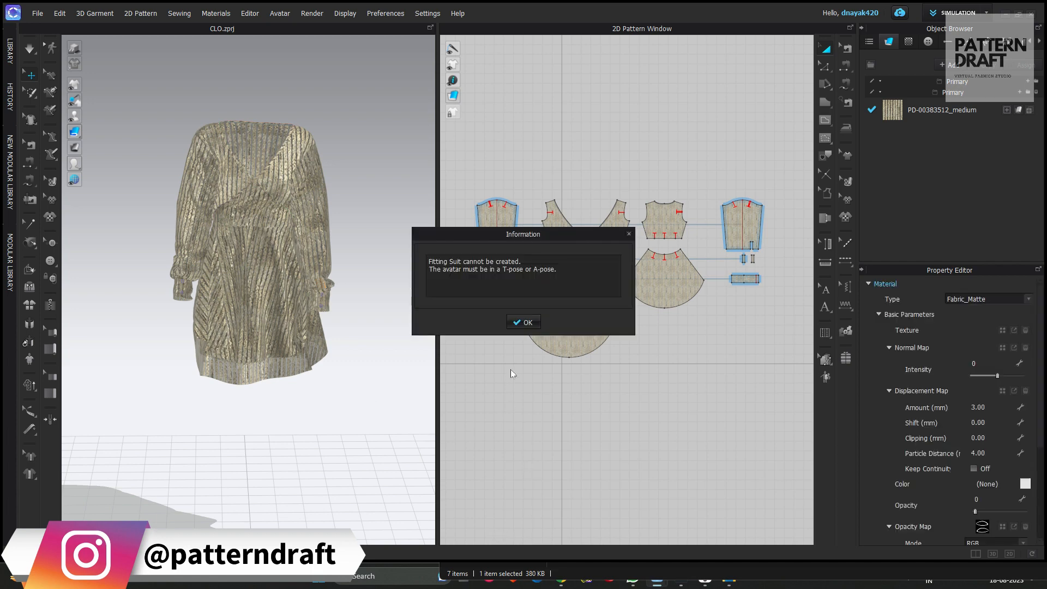
pyautogui.click(523, 322)
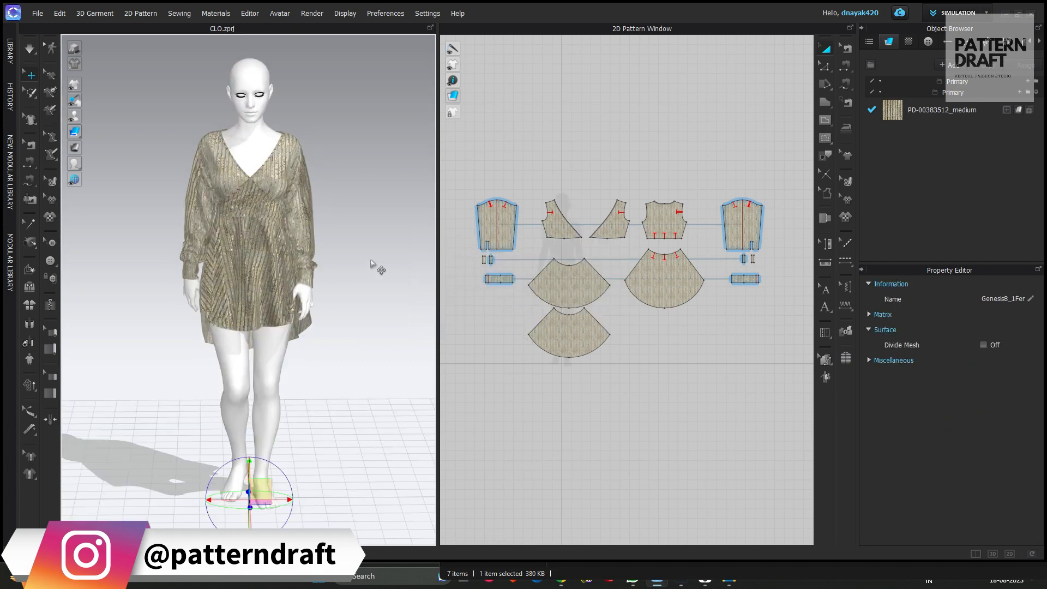
# - Examine the back of the garment and the sleeve opening near the cuff up close, and return to the front view
pyautogui.moveTo(365, 268); pyautogui.dragTo(162, 246, button='right')
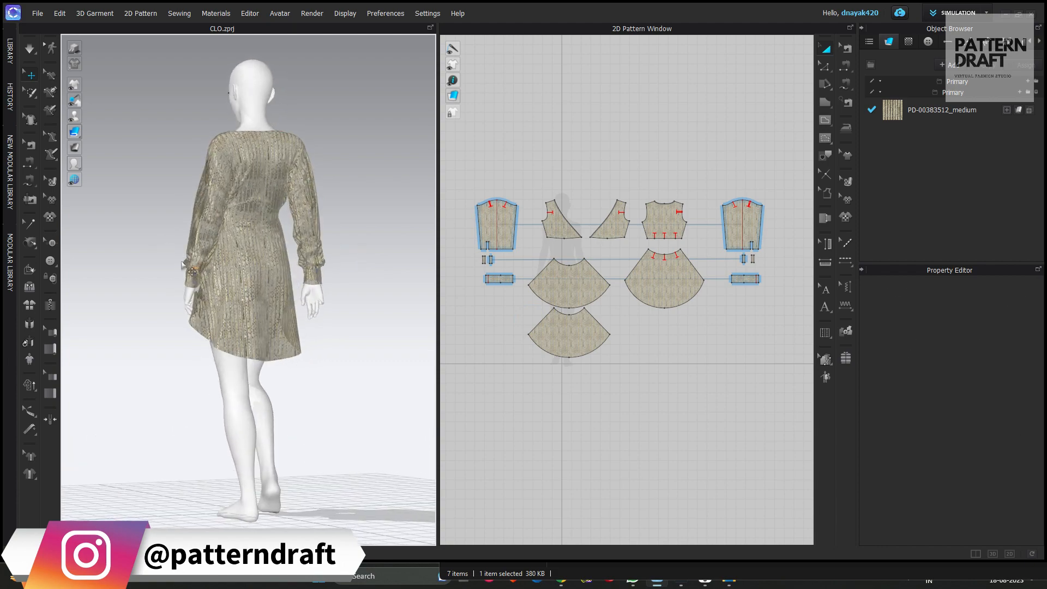
pyautogui.scroll(8, 283, 284)
pyautogui.scroll(2, 270, 245)
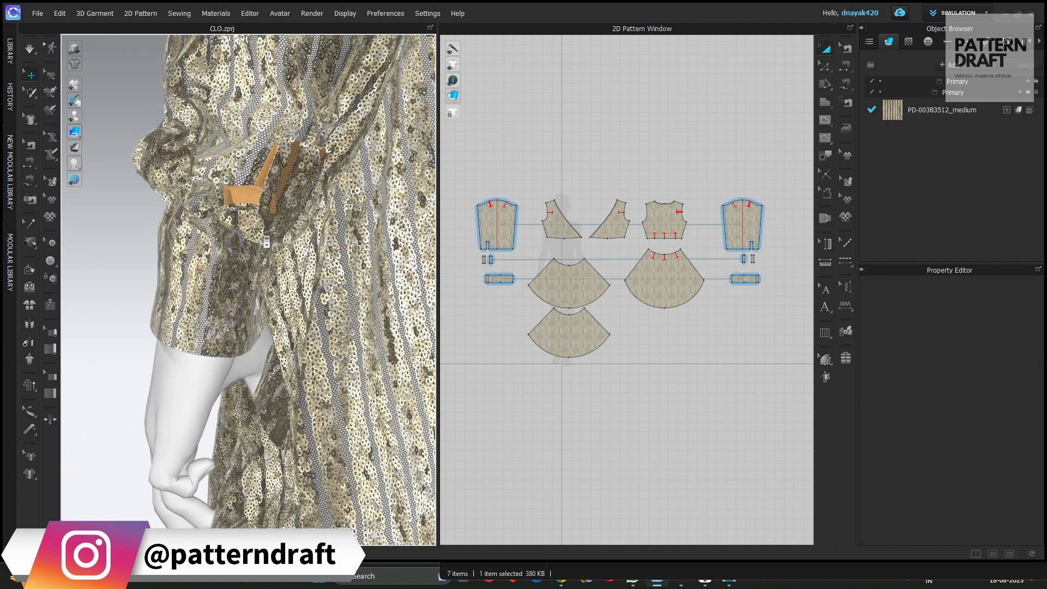
pyautogui.click(257, 196)
pyautogui.scroll(3, 272, 210)
pyautogui.moveTo(226, 181); pyautogui.dragTo(264, 186, button='right')
pyautogui.scroll(-6, 252, 219)
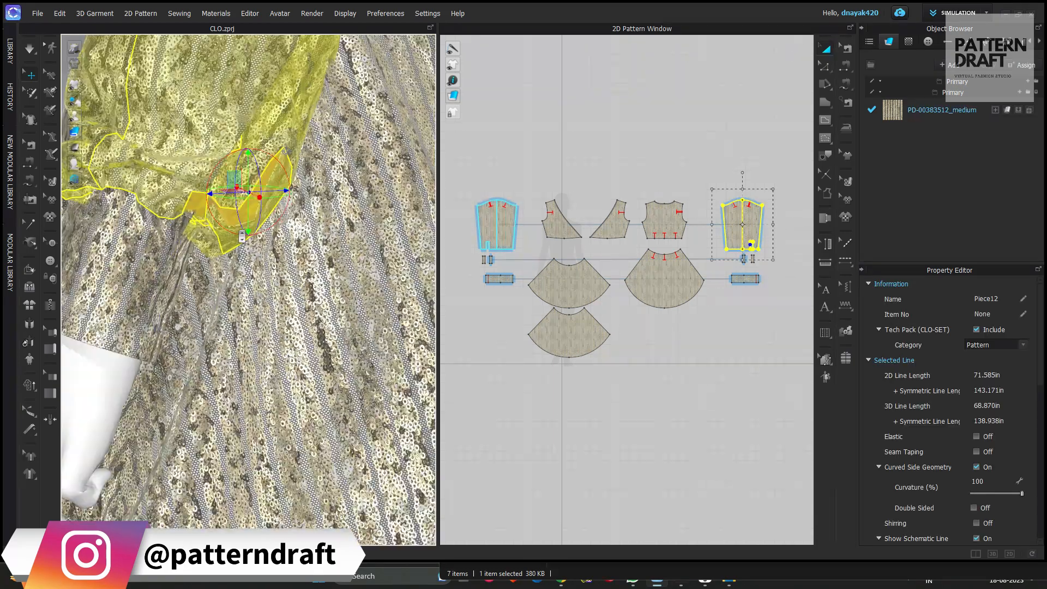
pyautogui.press('2')
pyautogui.click(360, 198)
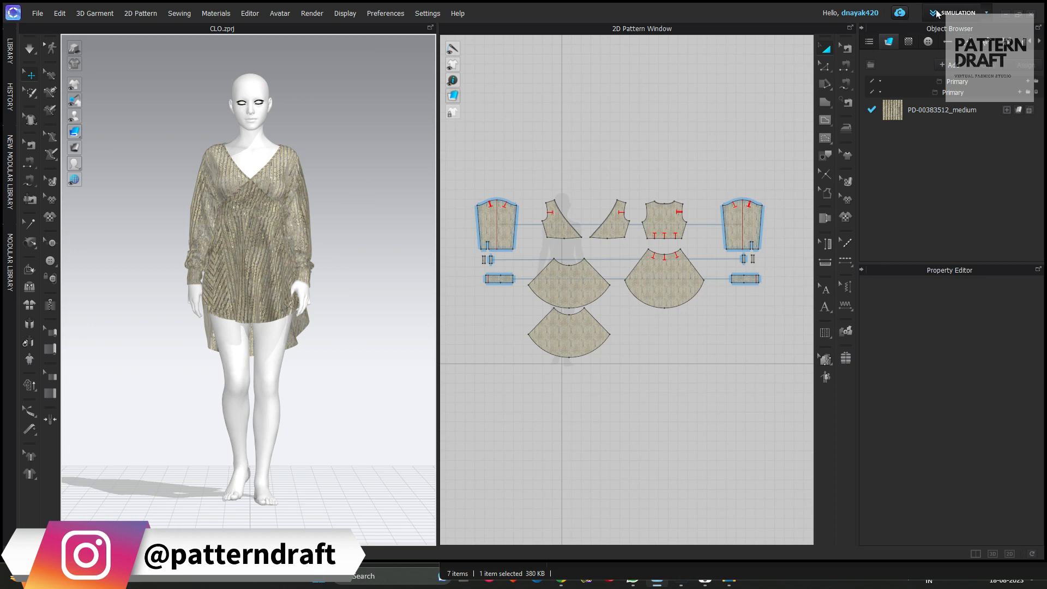
# - Switch to the Animation workspace and set the playback speed to 1/4x
pyautogui.click(958, 13)
pyautogui.click(960, 51)
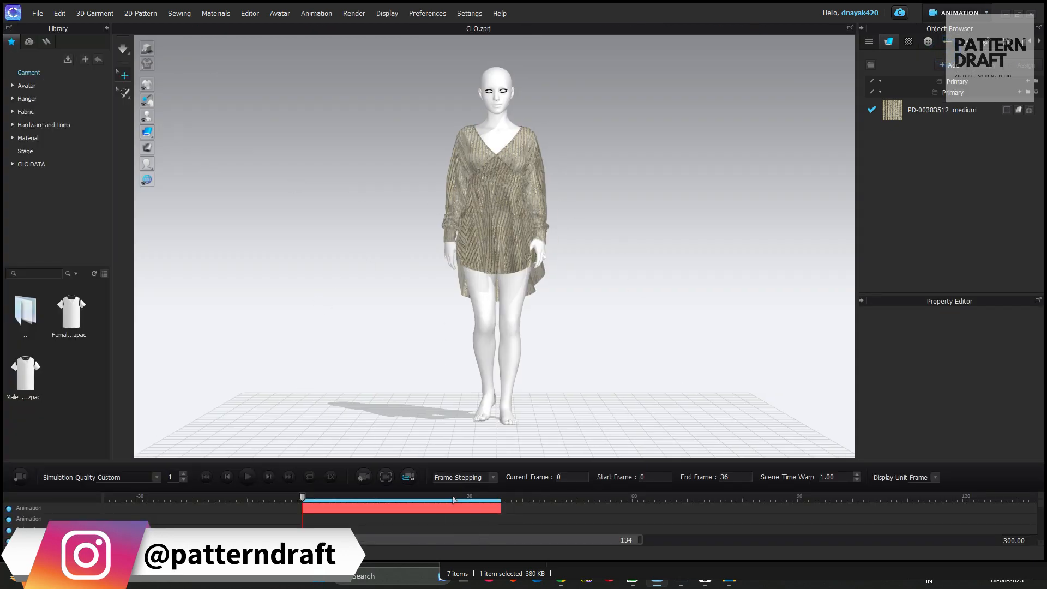
pyautogui.click(336, 479)
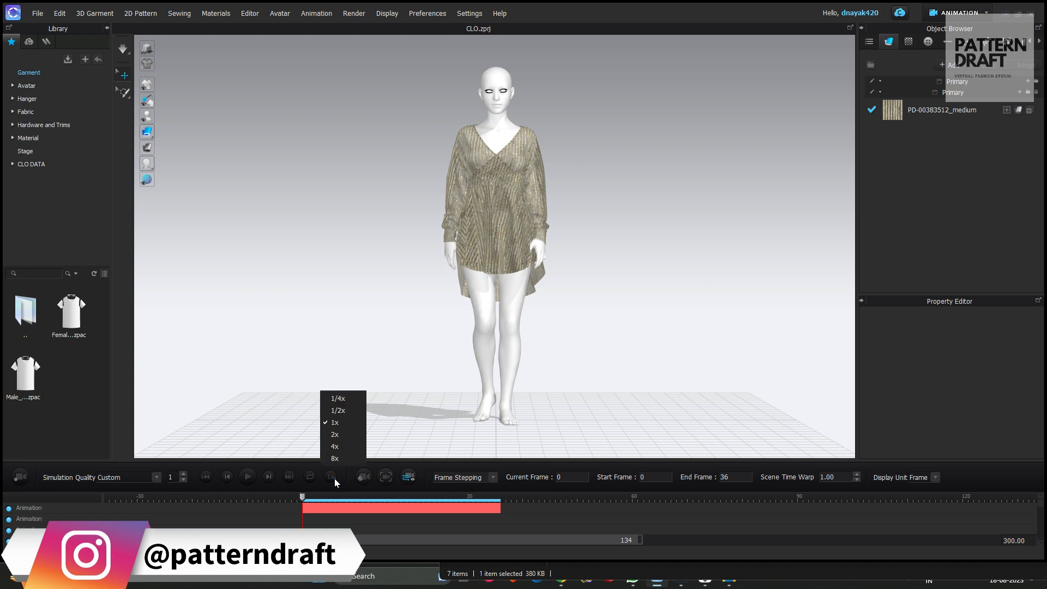
pyautogui.click(343, 402)
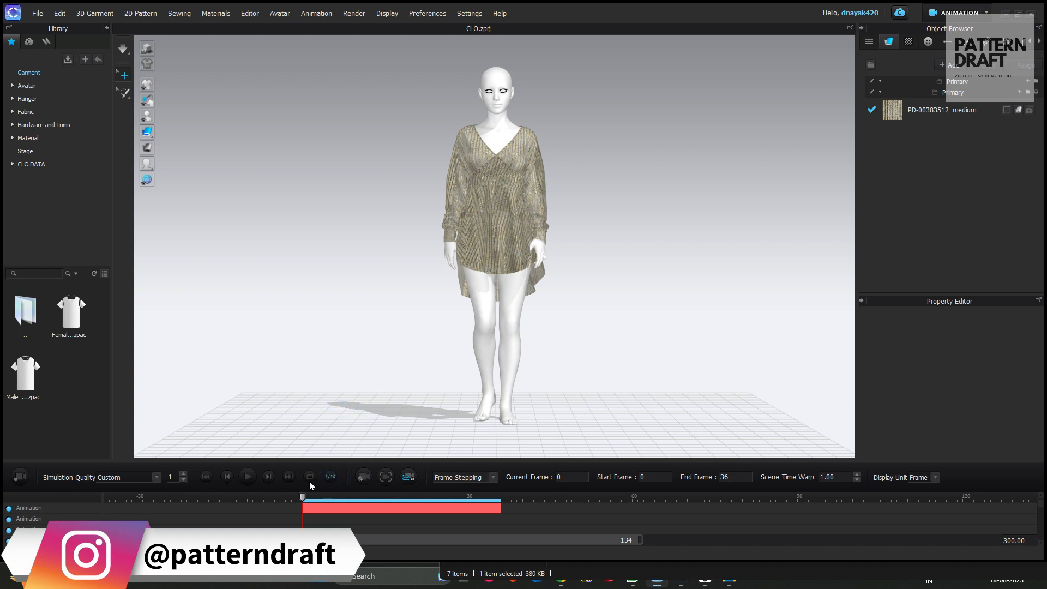
# - Set the simulation quality to Animation (Stable), raise the number of simulations to 8, and record the garment simulation over the walk animation
pyautogui.click(125, 478)
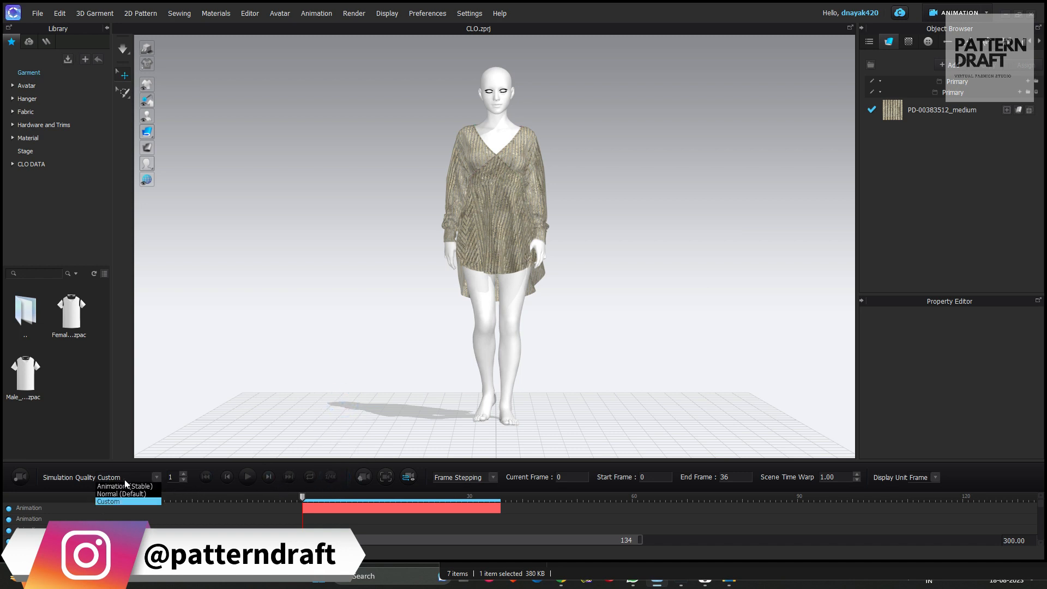
pyautogui.click(127, 486)
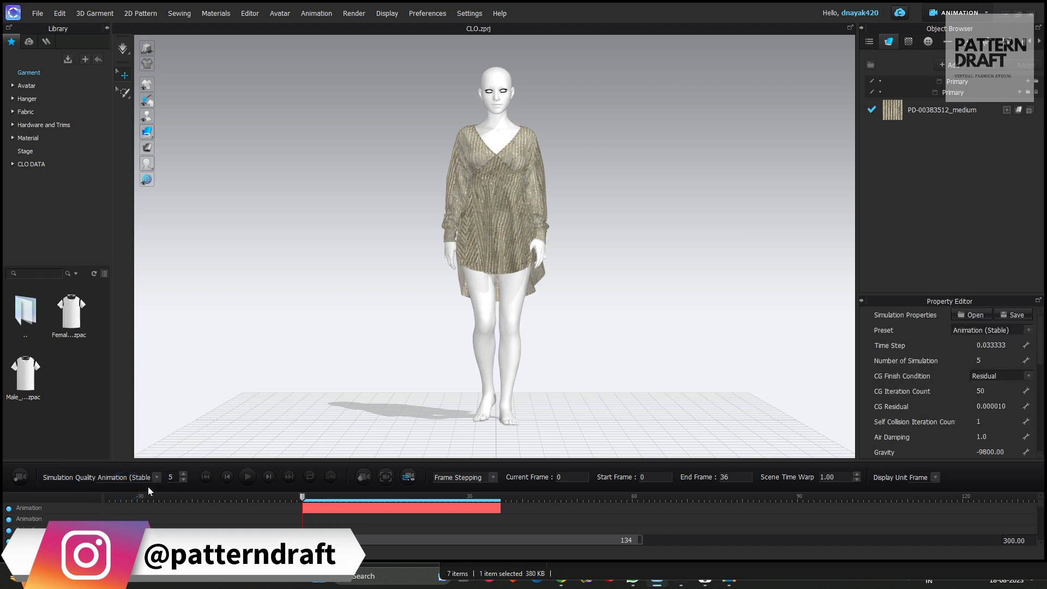
pyautogui.click(184, 475)
pyautogui.click(184, 474)
pyautogui.click(185, 474)
pyautogui.click(18, 480)
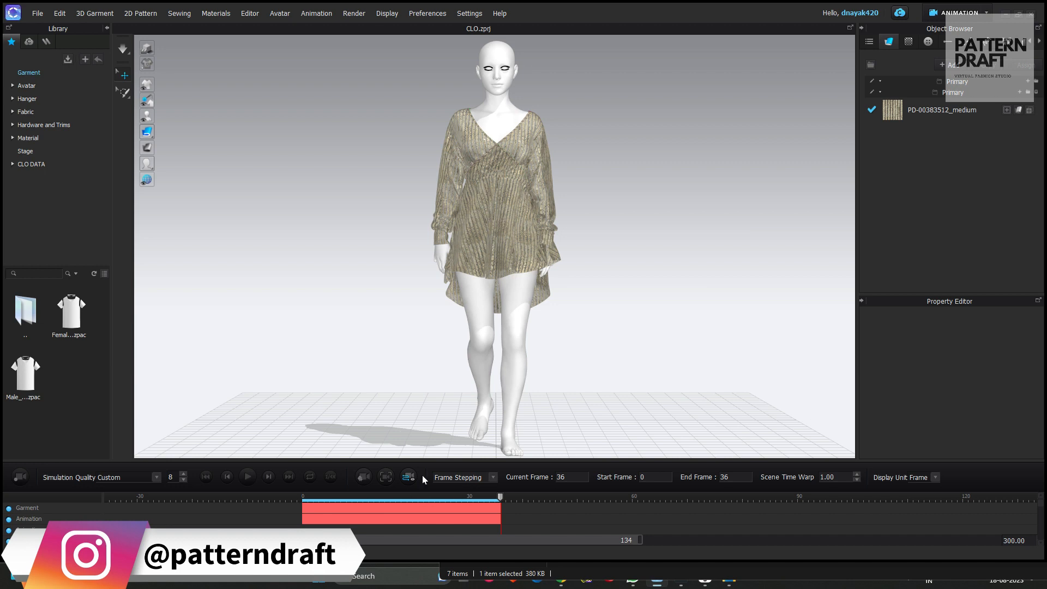
# - Return to the first frame, set the playback speed to 1x, and play the recorded animation
pyautogui.click(207, 478)
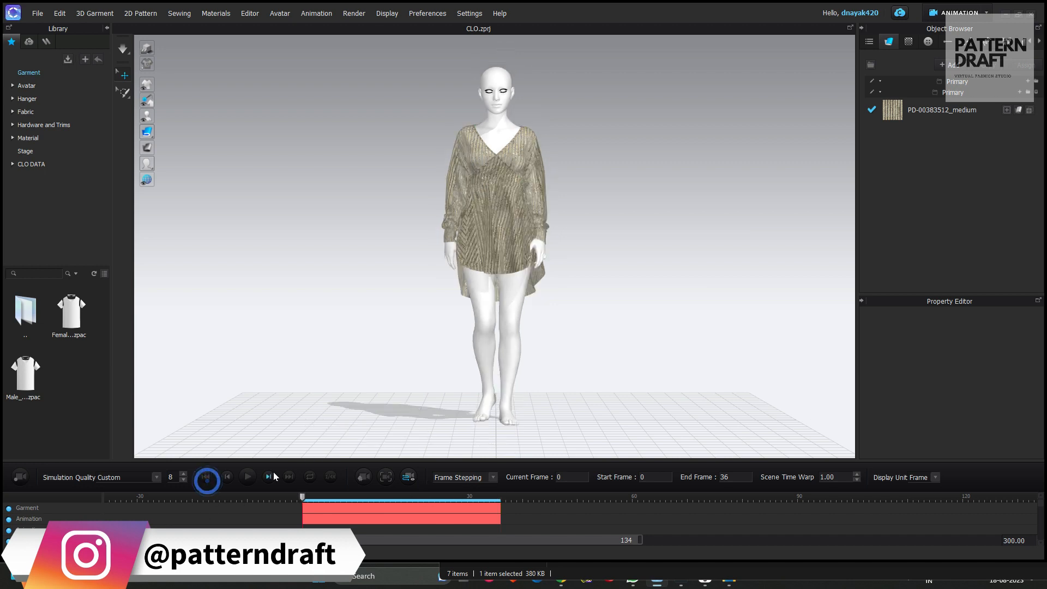
pyautogui.click(330, 478)
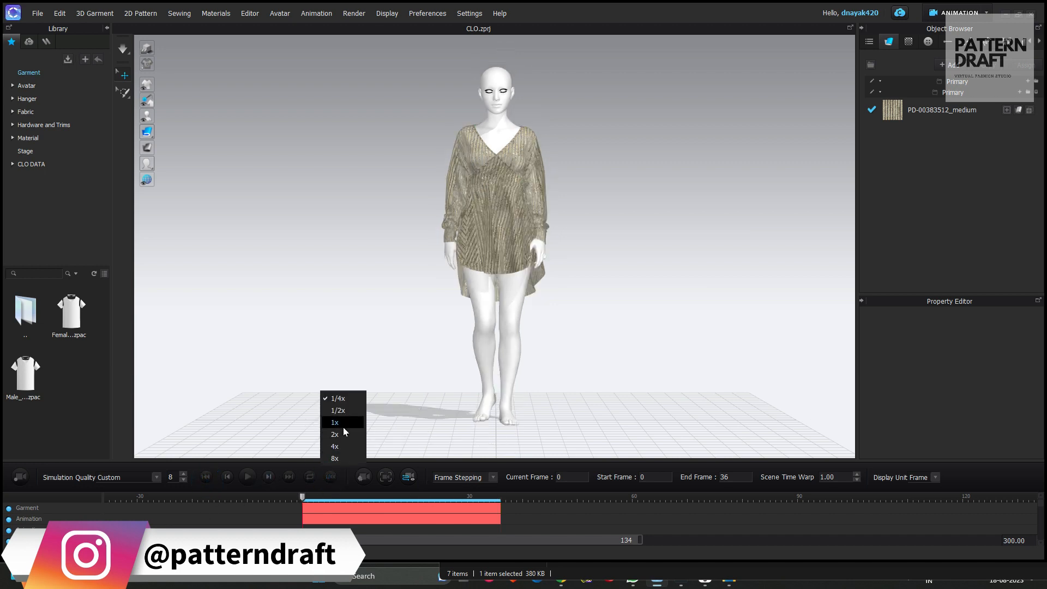
pyautogui.click(342, 427)
pyautogui.click(248, 477)
# - Replay the recorded walk and examine the garment's movement from the side, close up and from the front
pyautogui.moveTo(374, 300); pyautogui.dragTo(643, 266, button='right')
pyautogui.moveTo(643, 267); pyautogui.dragTo(574, 240, button='middle')
pyautogui.scroll(5, 574, 240)
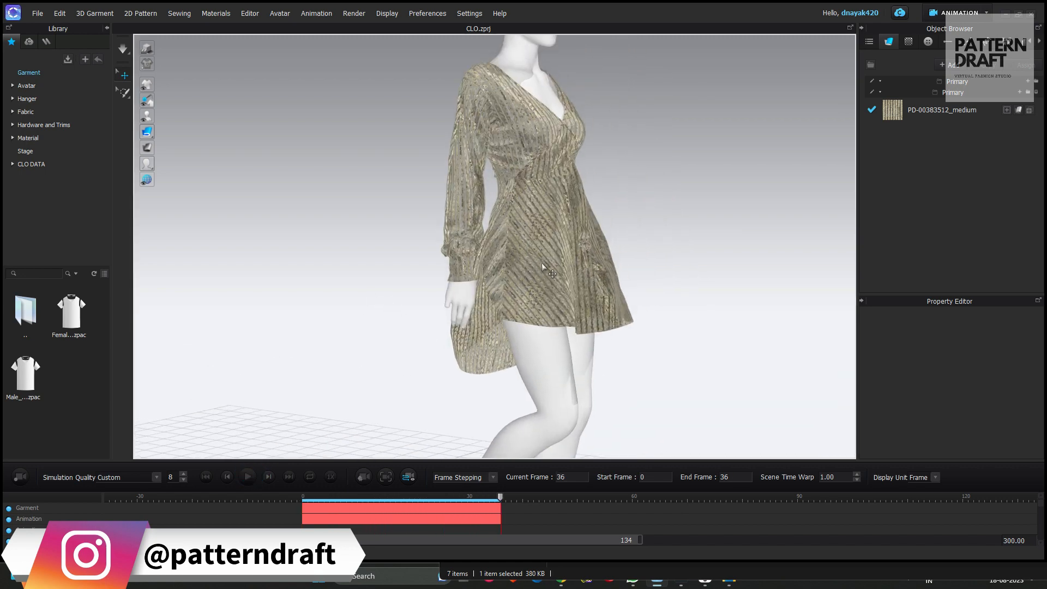
pyautogui.click(226, 477)
pyautogui.click(249, 478)
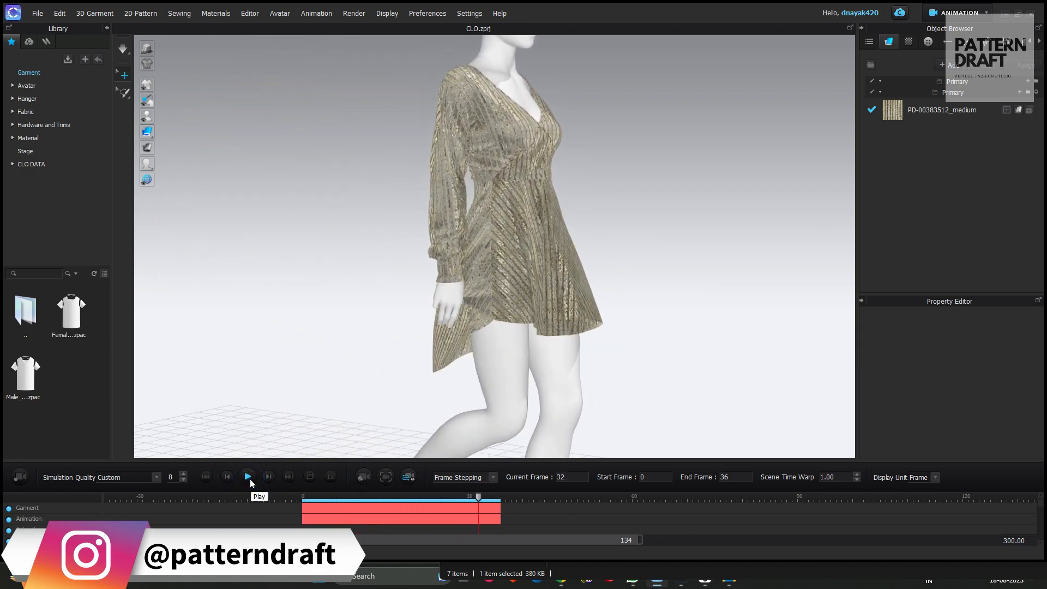
pyautogui.moveTo(546, 225); pyautogui.dragTo(480, 278, button='right')
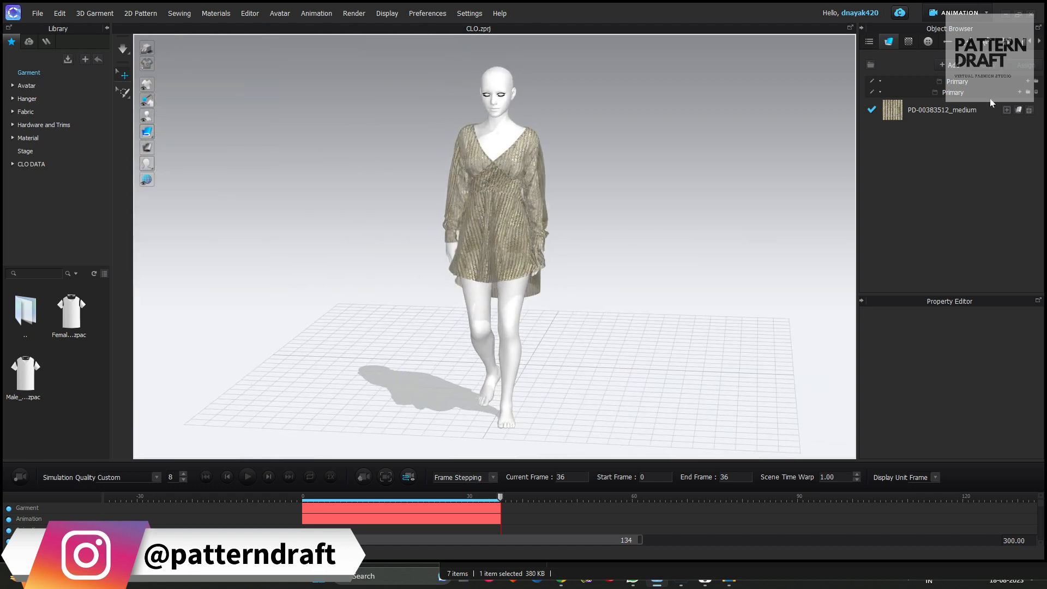
# - Switch back to the Simulation workspace and select all the garment's pattern pieces
pyautogui.click(985, 13)
pyautogui.click(952, 32)
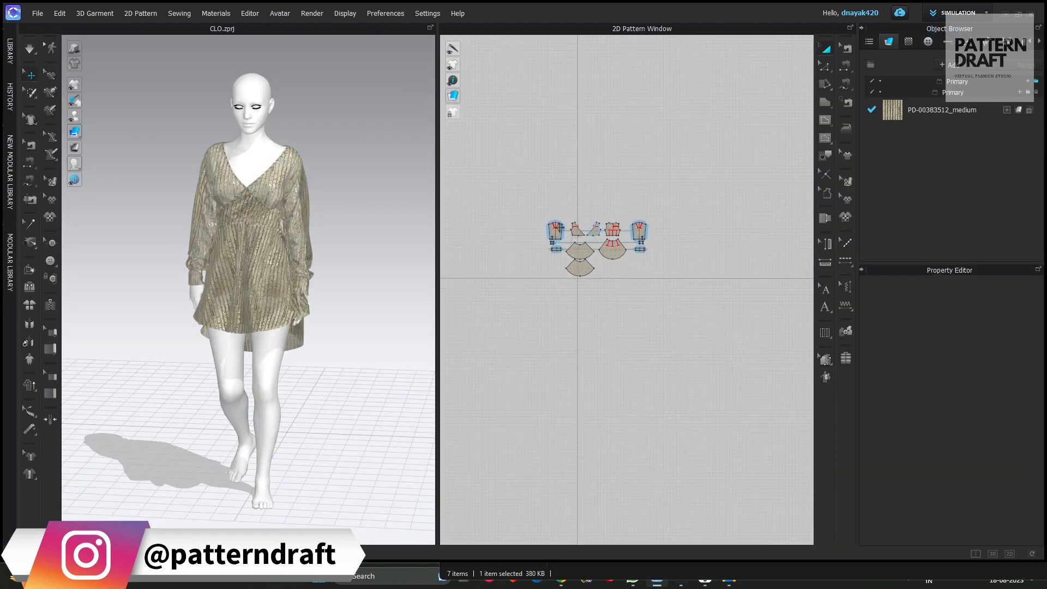
pyautogui.moveTo(524, 213); pyautogui.dragTo(690, 313)
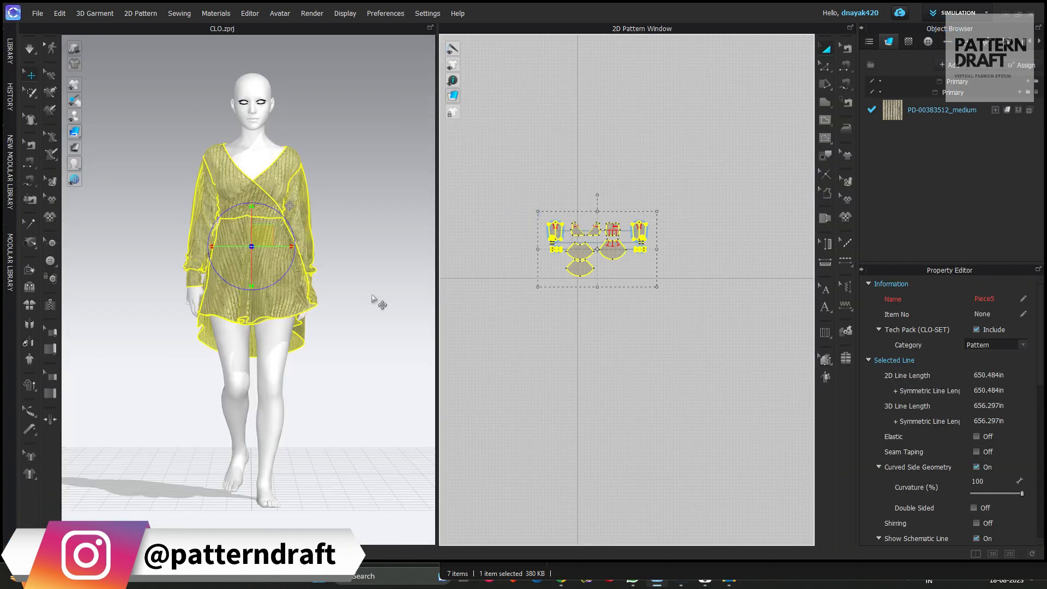
pyautogui.moveTo(513, 186); pyautogui.dragTo(679, 316)
pyautogui.moveTo(344, 346); pyautogui.dragTo(333, 319, button='right')
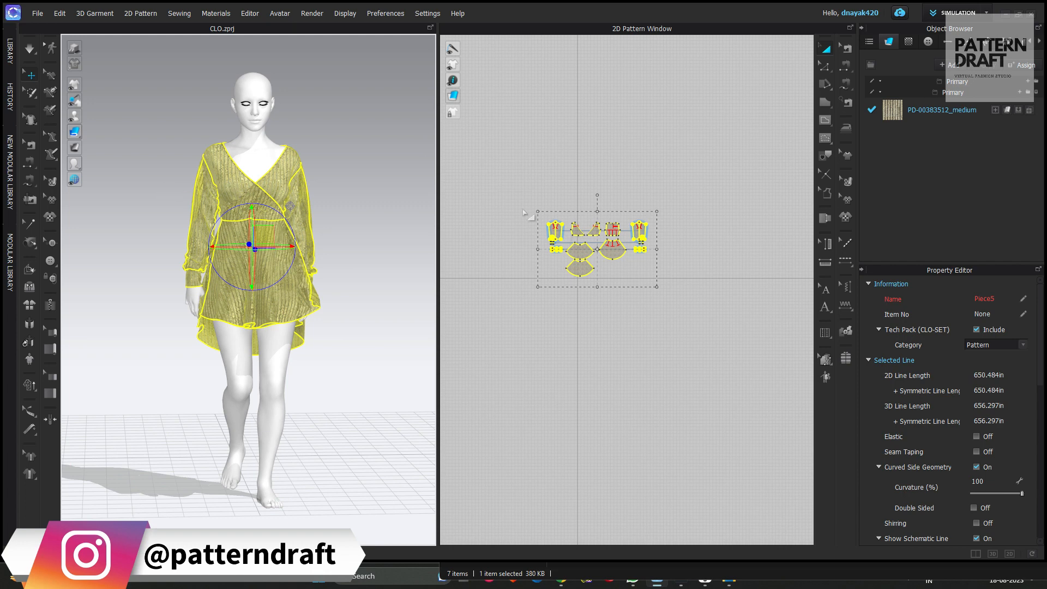
pyautogui.moveTo(525, 176); pyautogui.dragTo(714, 340)
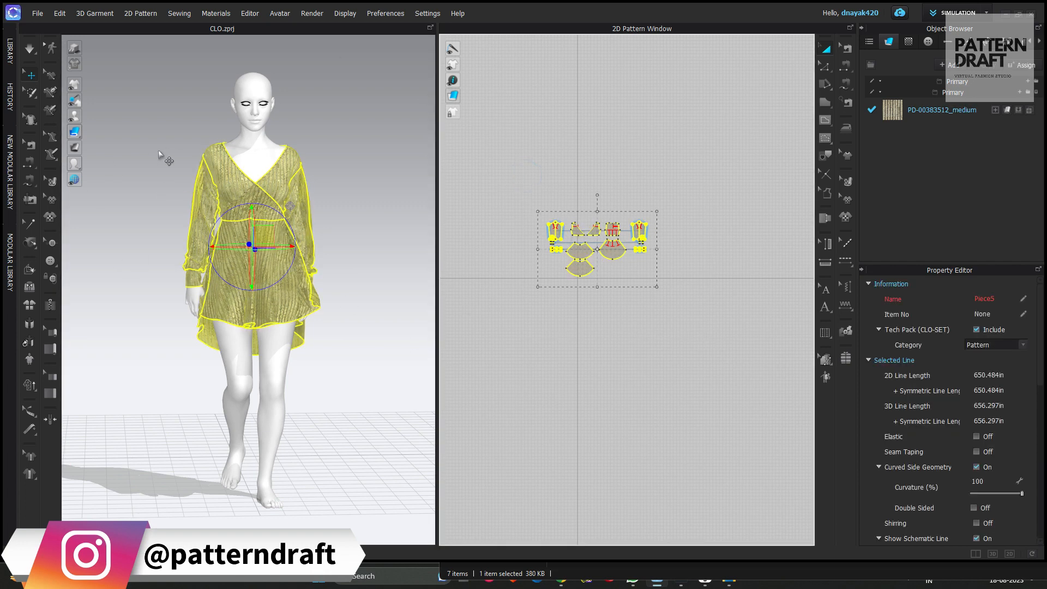
# - Start an OBJ Sequence export and create and open a folder named Sec inside daz to clo to daz 2
pyautogui.click(36, 15)
pyautogui.moveTo(53, 137)
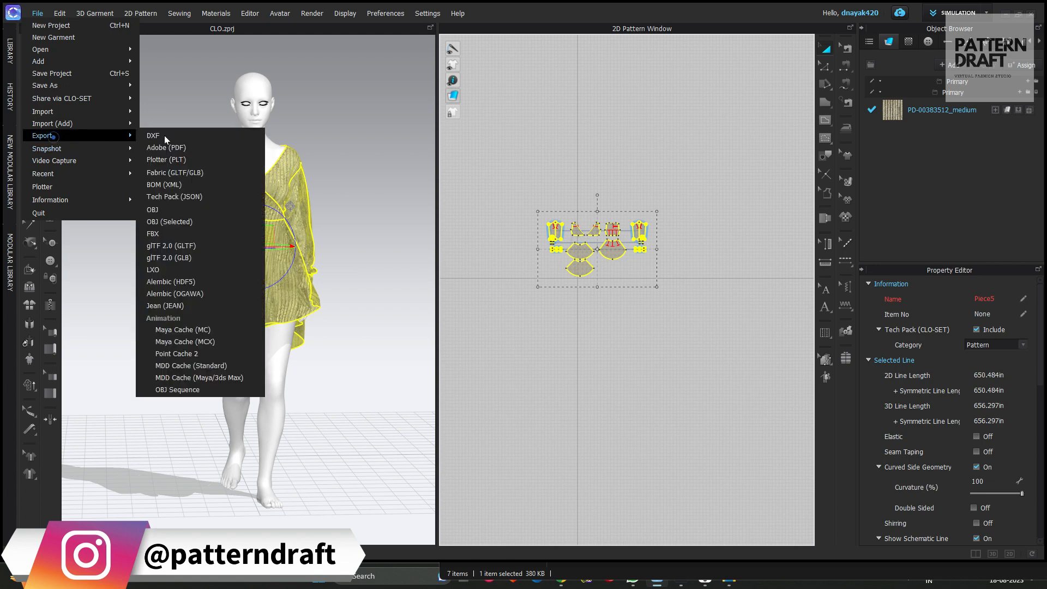
pyautogui.click(180, 390)
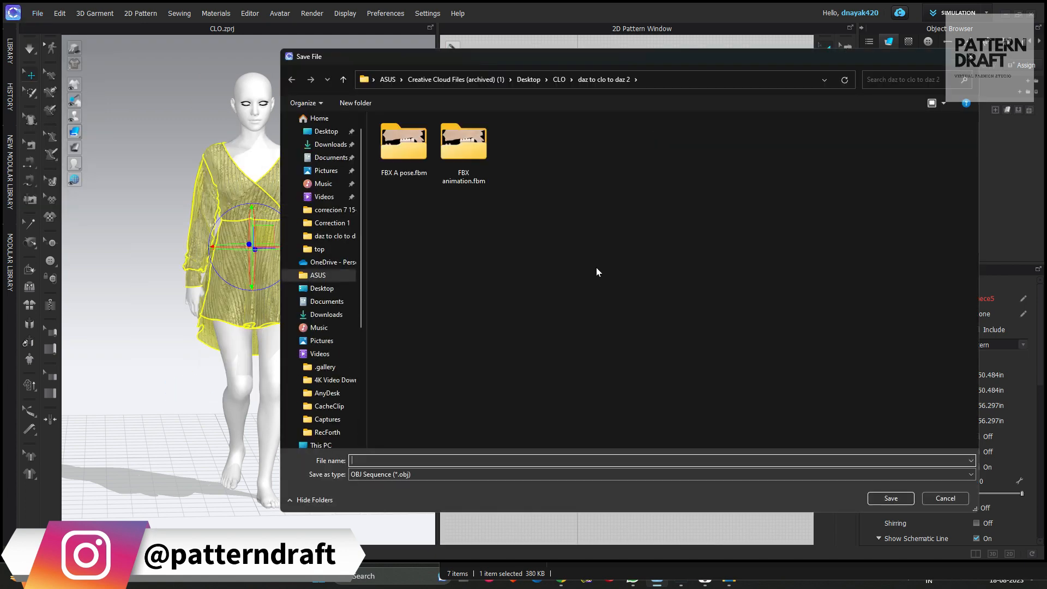
pyautogui.rightClick(607, 206)
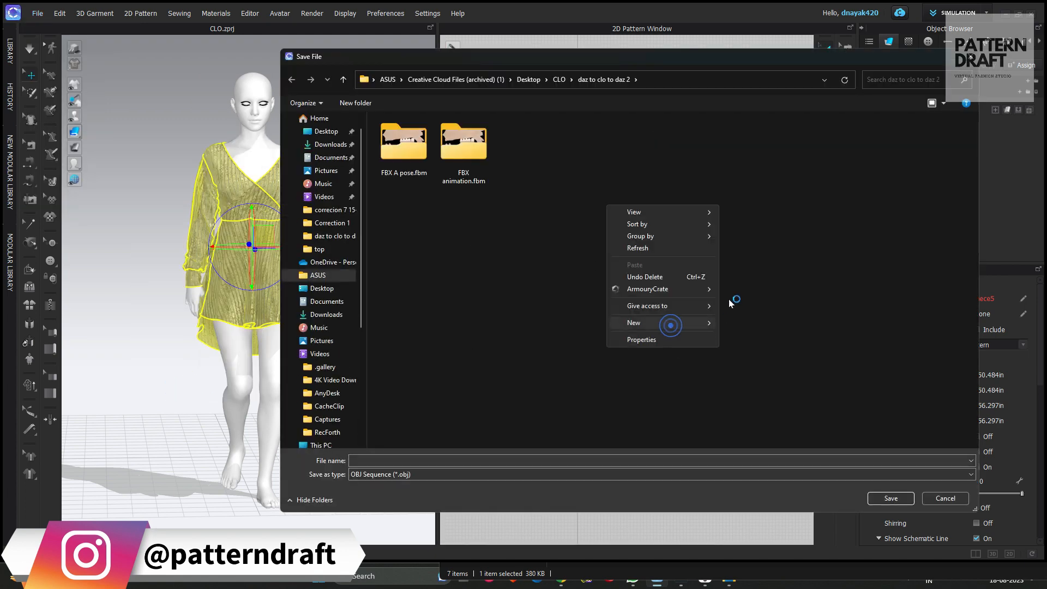
pyautogui.moveTo(672, 324)
pyautogui.click(745, 323)
pyautogui.write('Sec')
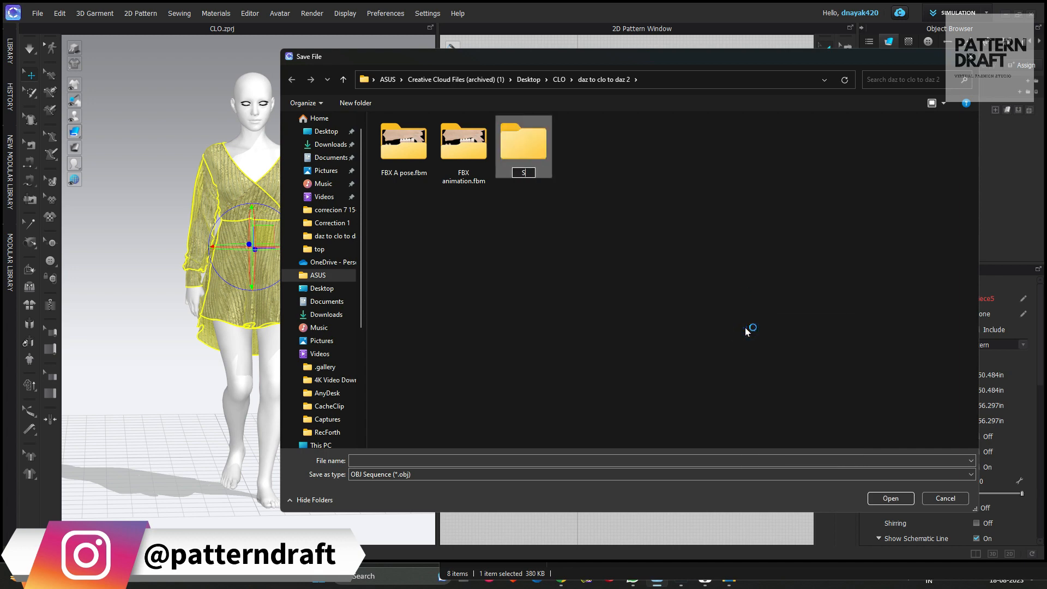
pyautogui.press('Return')
pyautogui.press('Return')
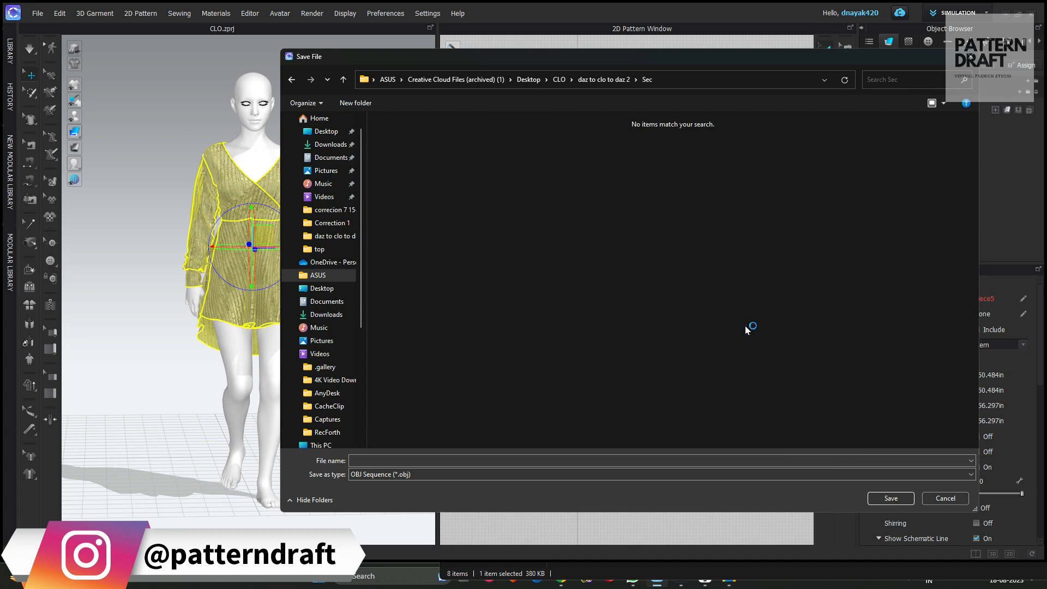
# - Name the OBJ sequence file 1 and save it in the Sec folder to open the export options
pyautogui.click(455, 460)
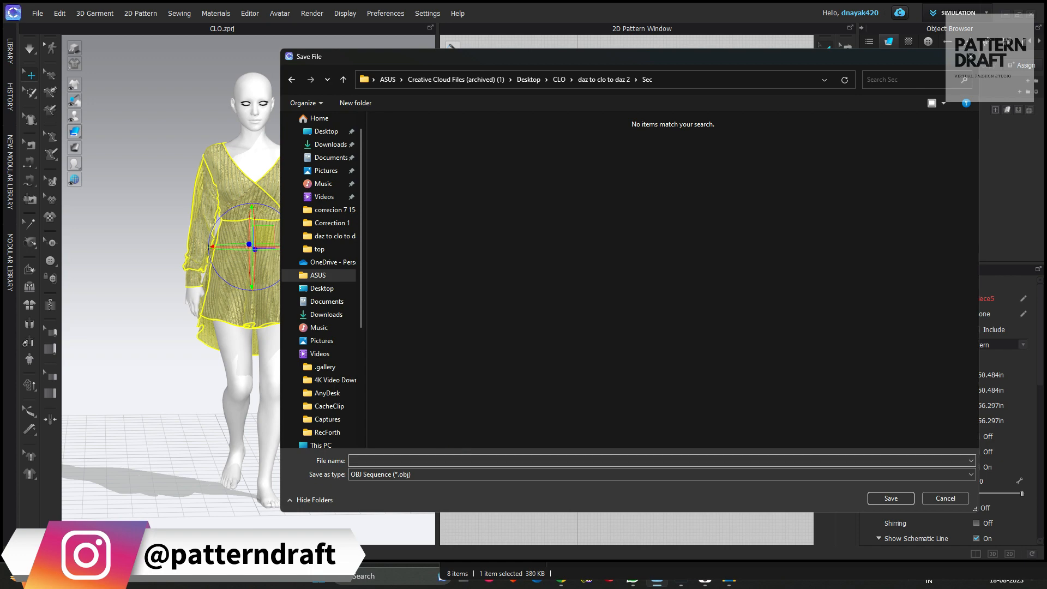
pyautogui.write('1')
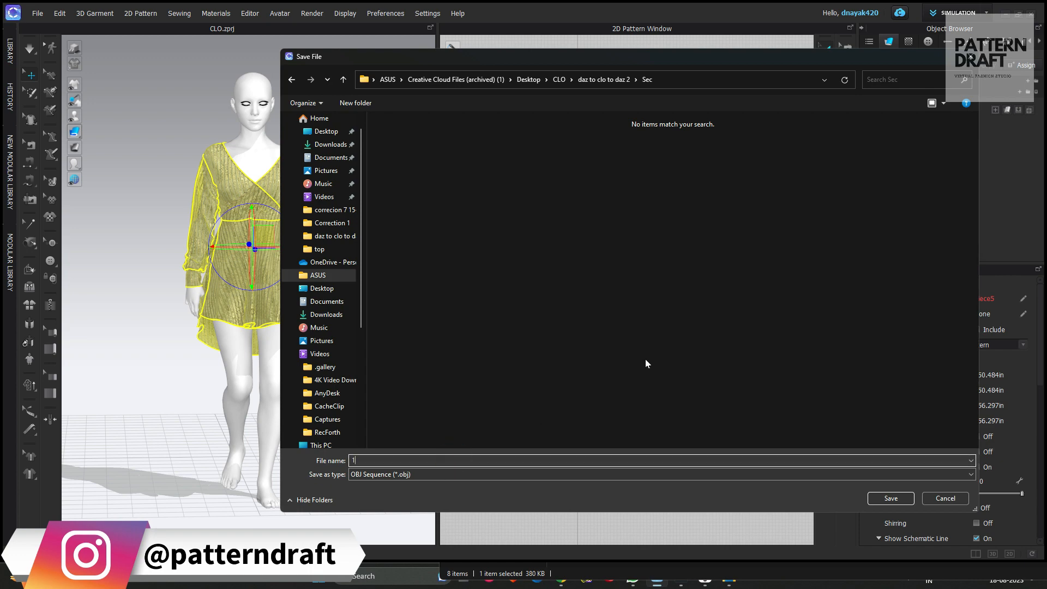
pyautogui.click(883, 499)
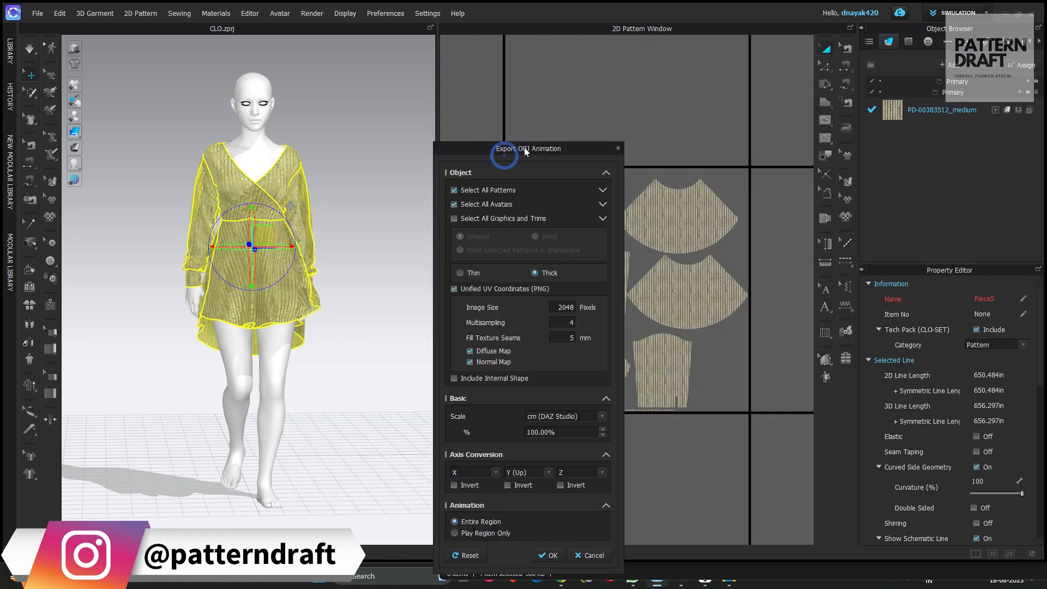
# - Export the OBJ sequence for the entire region with all patterns and avatars, thick garment, unified UV coordinates and cm (DAZ Studio) scale
pyautogui.moveTo(525, 147); pyautogui.dragTo(522, 57)
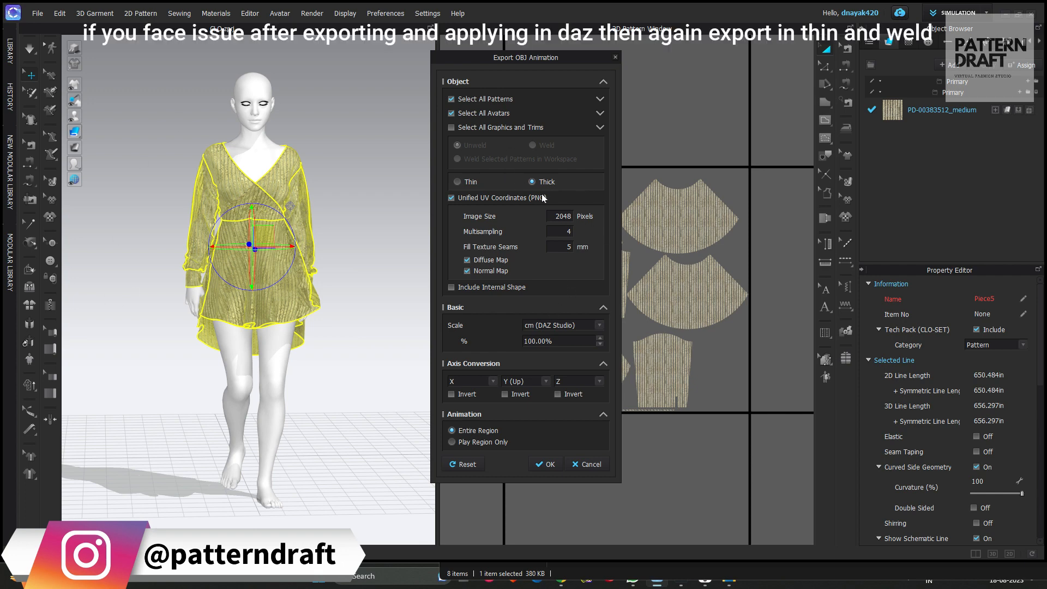
pyautogui.click(470, 183)
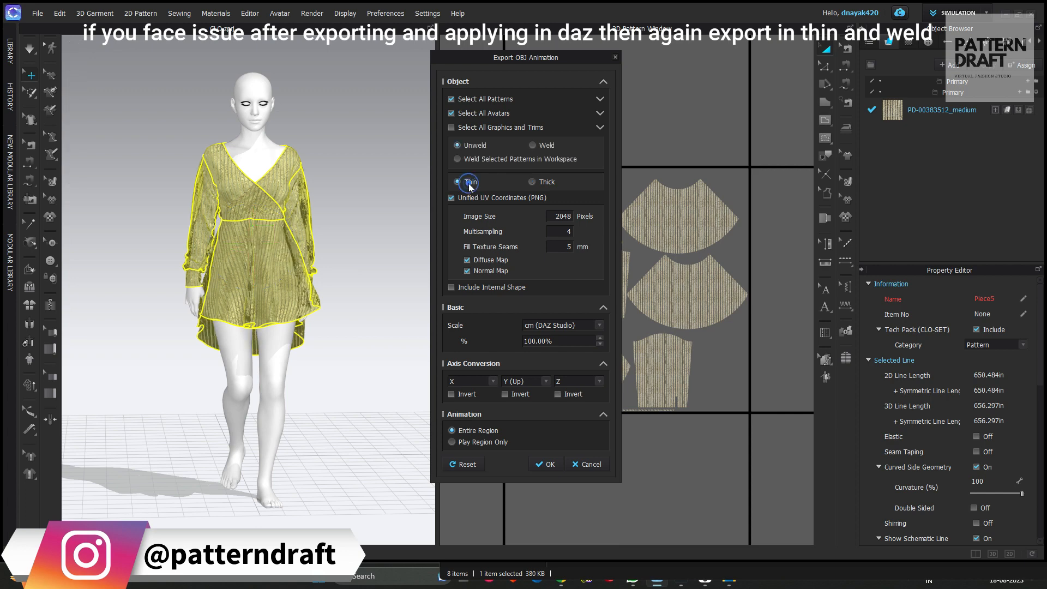
pyautogui.click(543, 146)
pyautogui.click(540, 183)
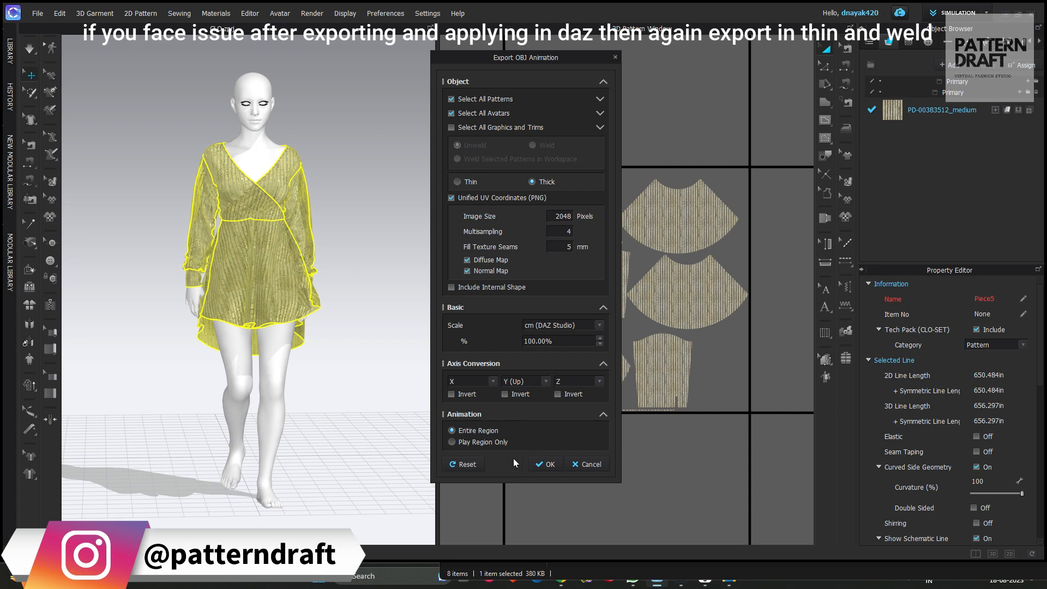
pyautogui.click(550, 464)
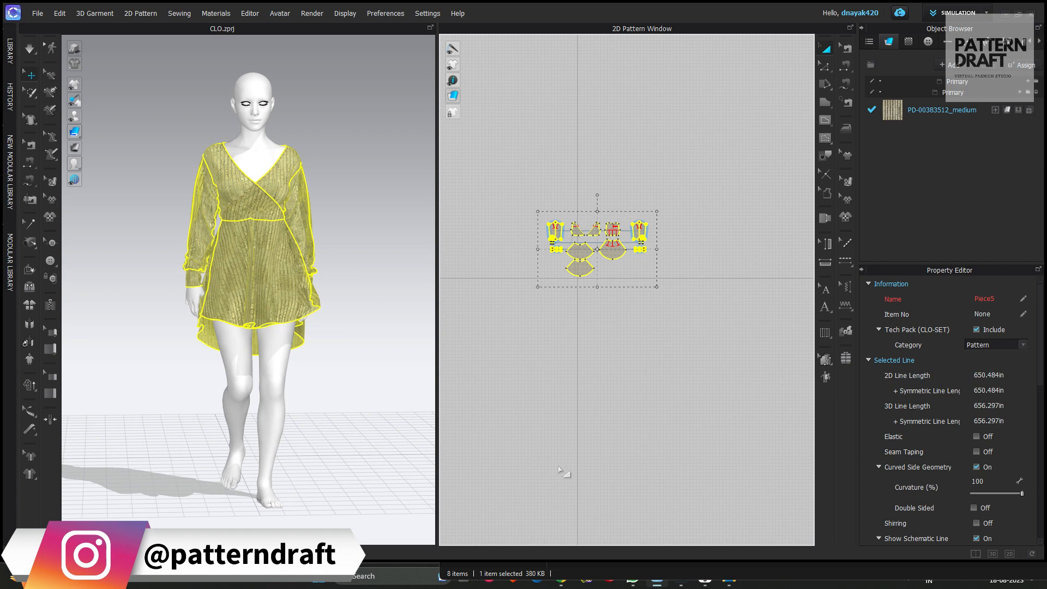
pyautogui.click(524, 387)
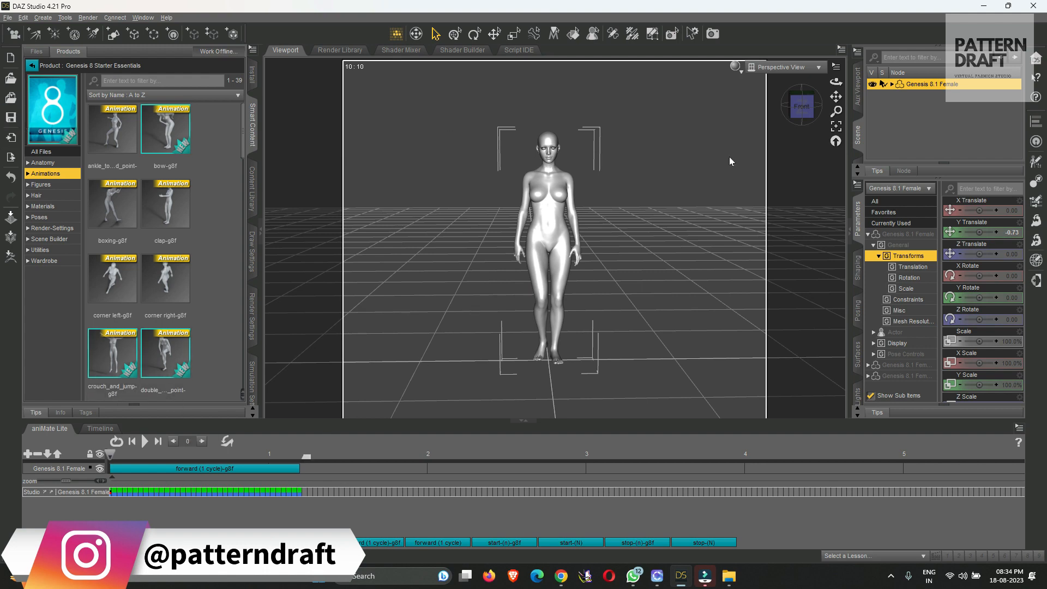
# - In DAZ Studio, import 1_0000001 from the Sec folder as a Wavefront Object at 100% scale
pyautogui.click(8, 17)
pyautogui.click(27, 133)
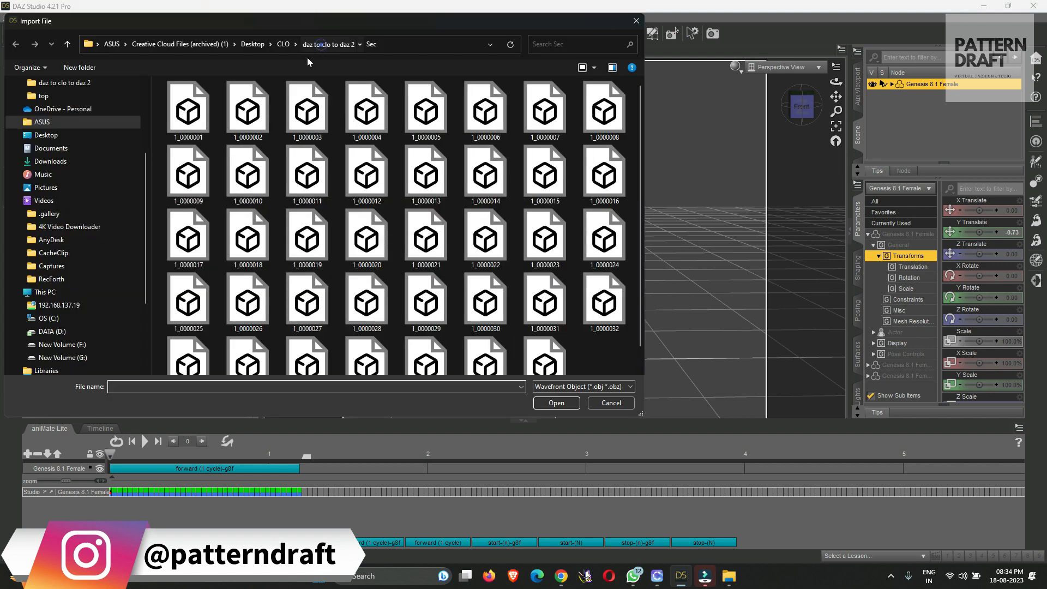
pyautogui.click(322, 44)
pyautogui.doubleClick(312, 116)
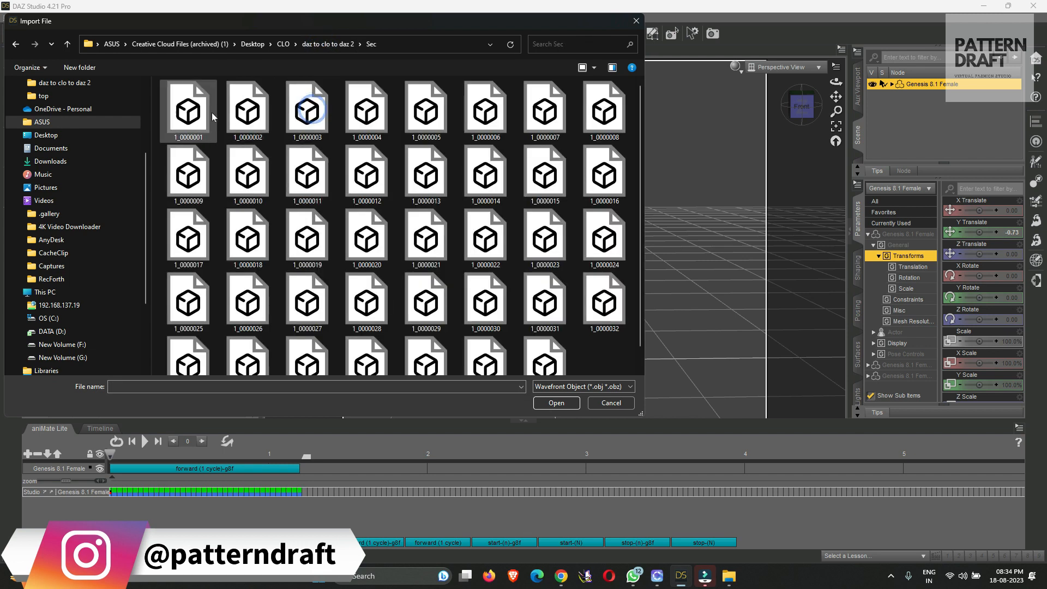
pyautogui.click(188, 112)
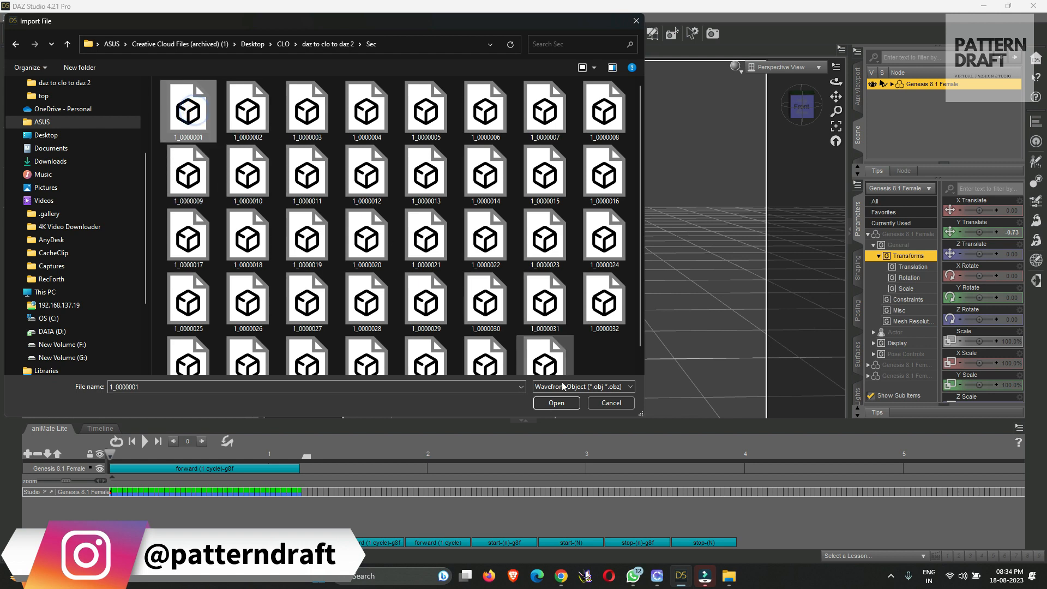
pyautogui.click(566, 403)
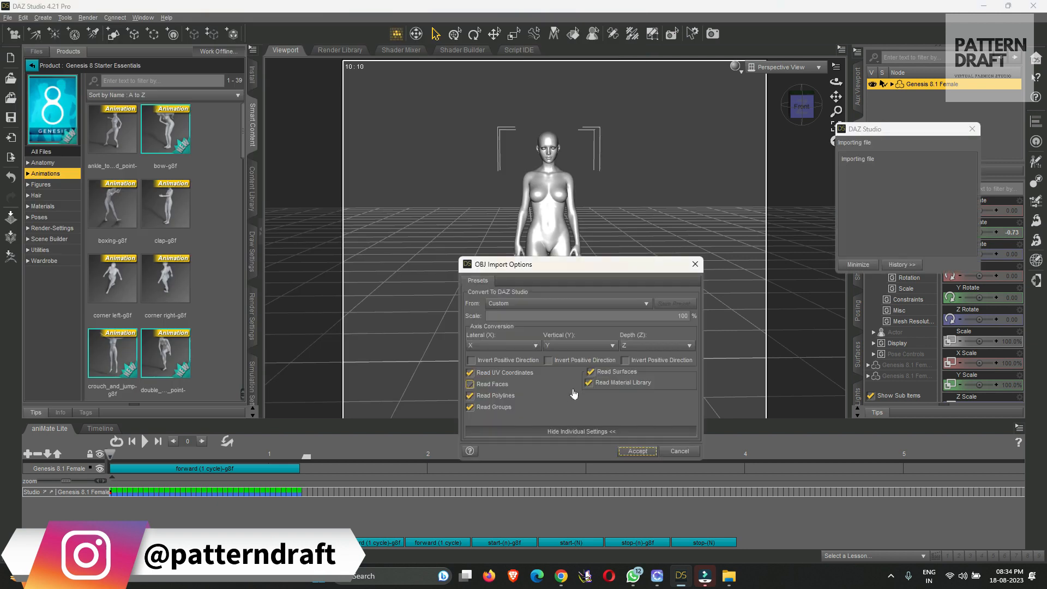
pyautogui.click(633, 452)
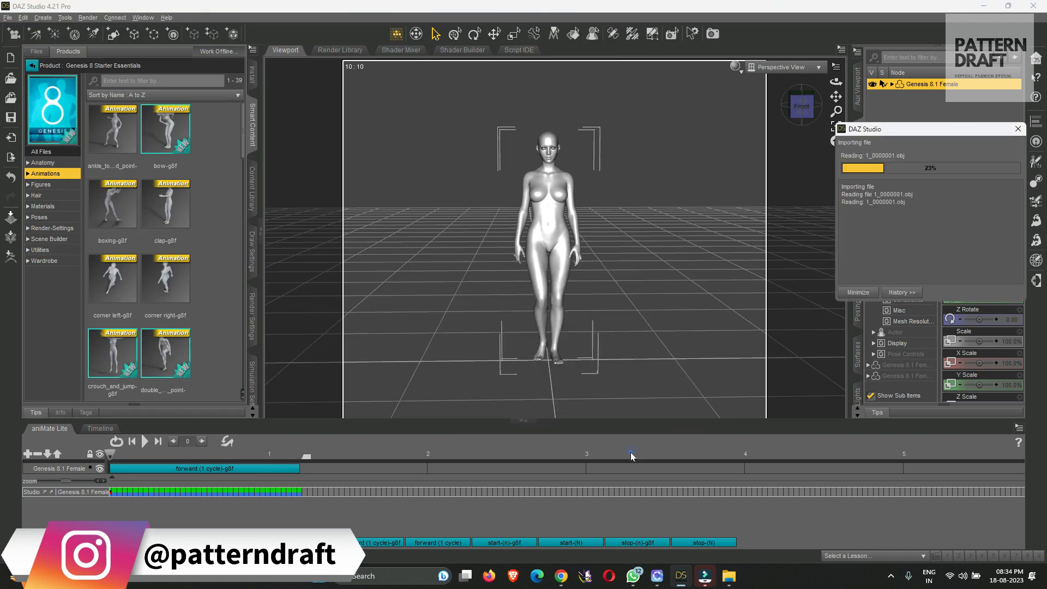
# - Preview the figure and imported garment in NVIDIA Iray and examine the dress from the front and at an angle
pyautogui.scroll(6, 613, 169)
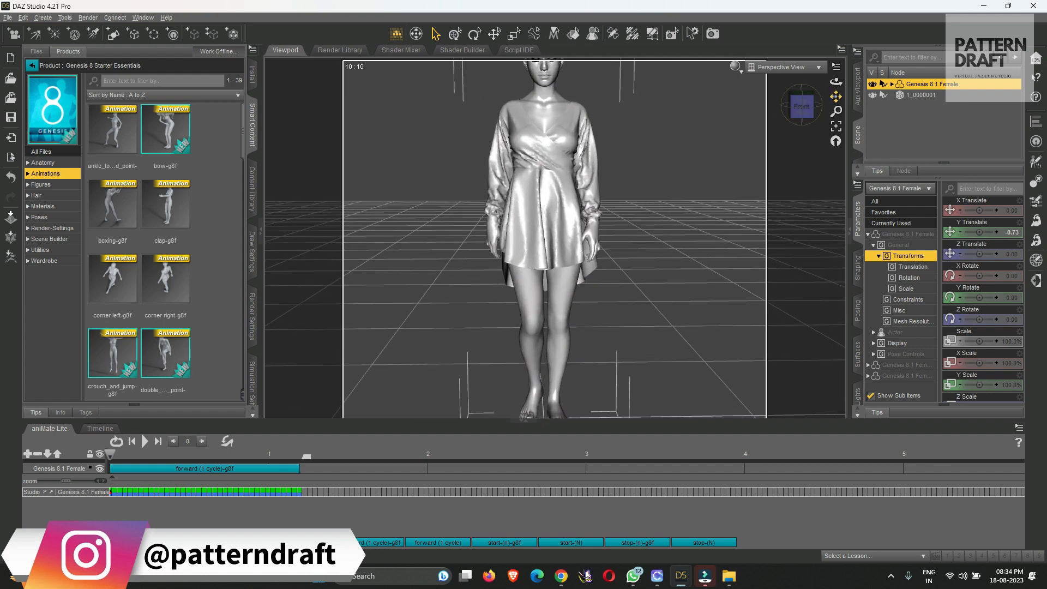
pyautogui.moveTo(836, 96); pyautogui.dragTo(820, 142)
pyautogui.scroll(1, 647, 143)
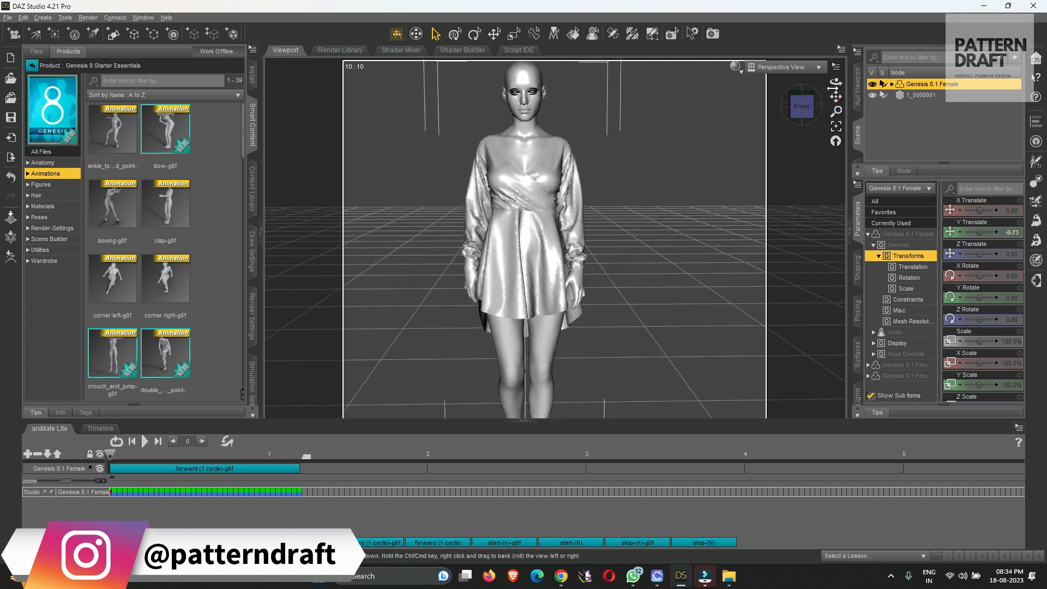
pyautogui.moveTo(837, 95); pyautogui.dragTo(837, 96)
pyautogui.click(736, 66)
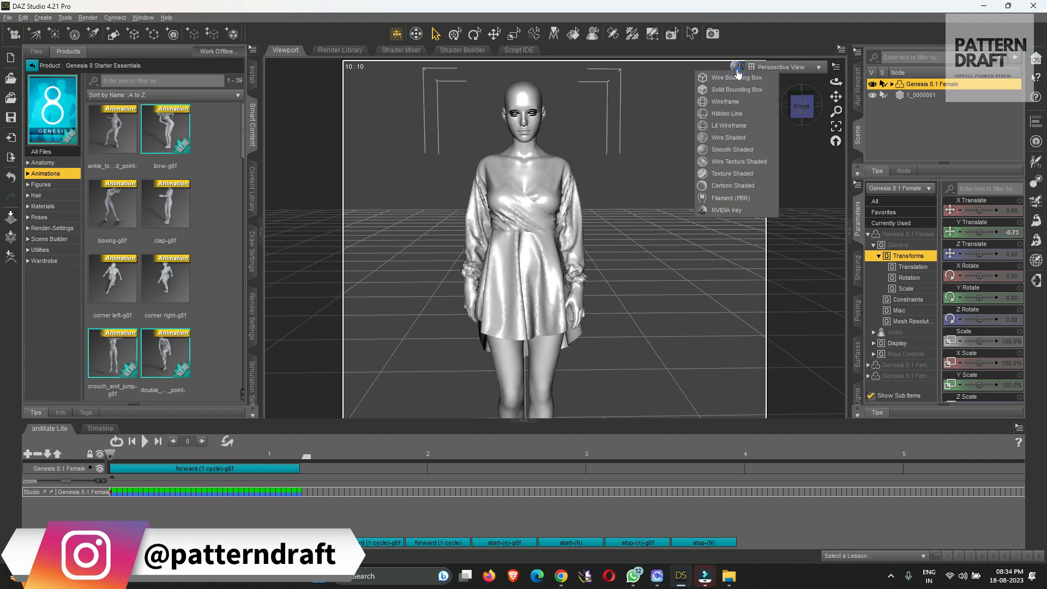
pyautogui.click(720, 214)
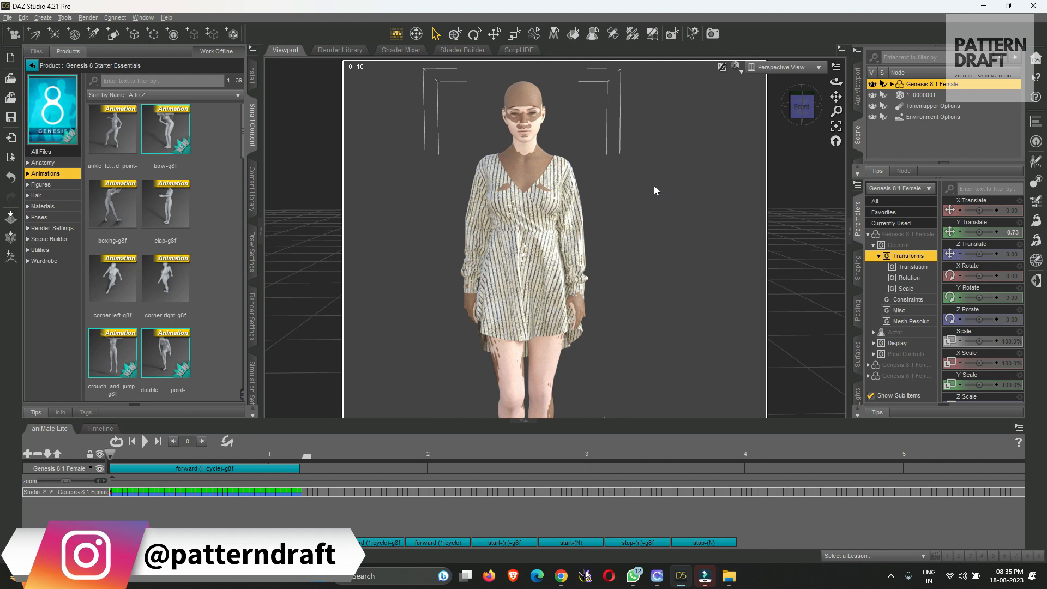
pyautogui.scroll(2, 595, 167)
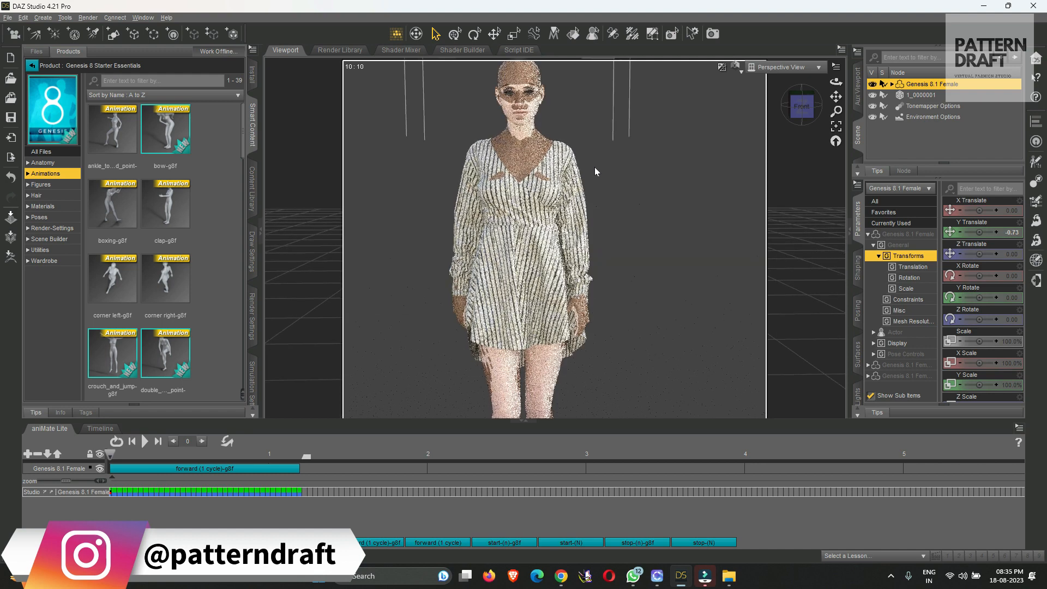
pyautogui.scroll(-2, 584, 169)
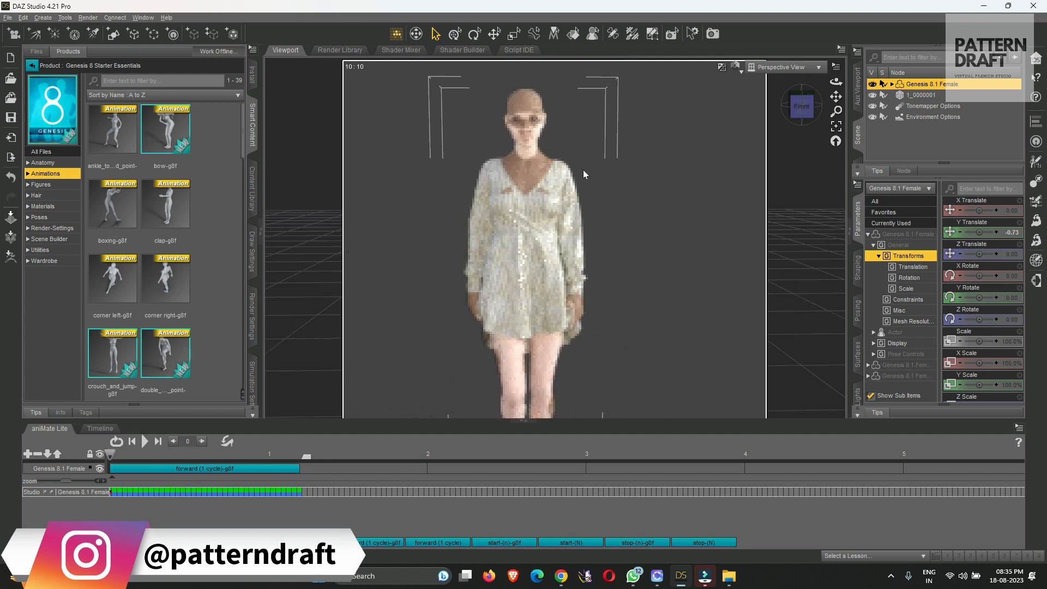
pyautogui.scroll(-1, 584, 169)
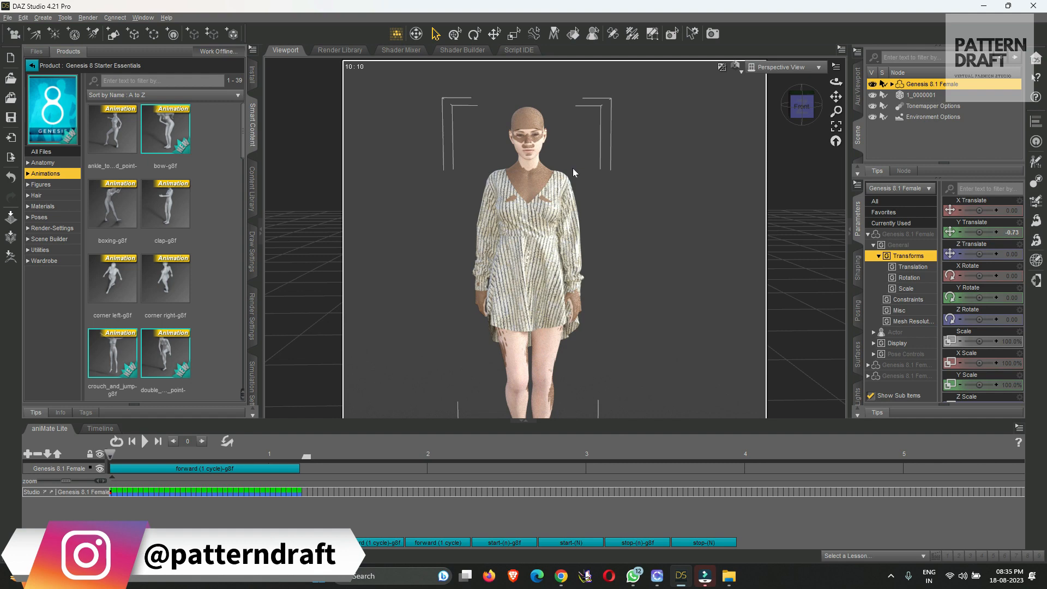
pyautogui.moveTo(795, 110); pyautogui.dragTo(815, 108)
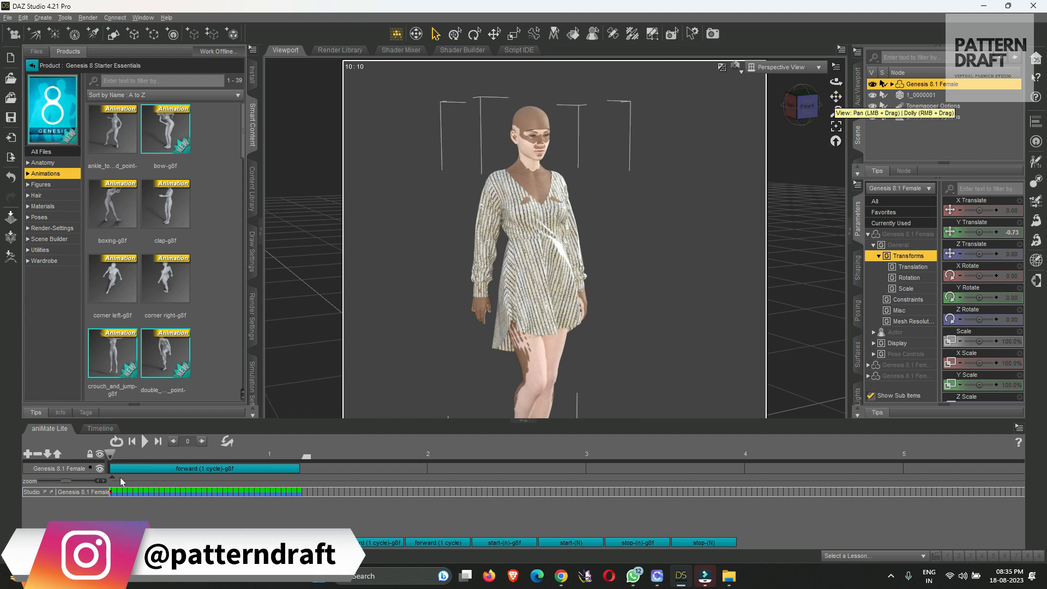
# - Set the viewport to Smooth Shaded display and clear the figure selection
pyautogui.moveTo(112, 453); pyautogui.dragTo(189, 450)
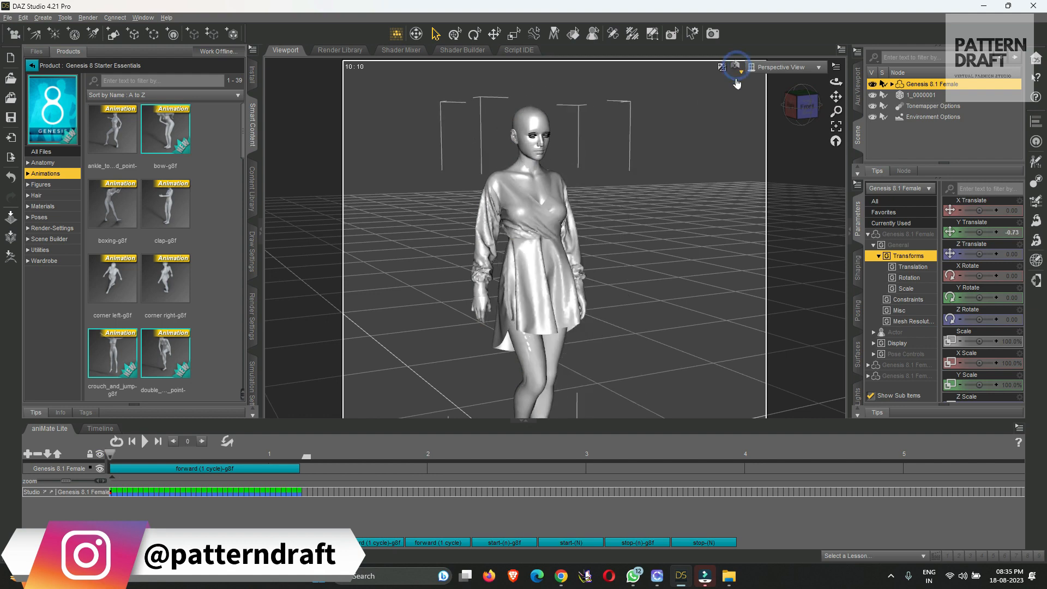
pyautogui.click(736, 66)
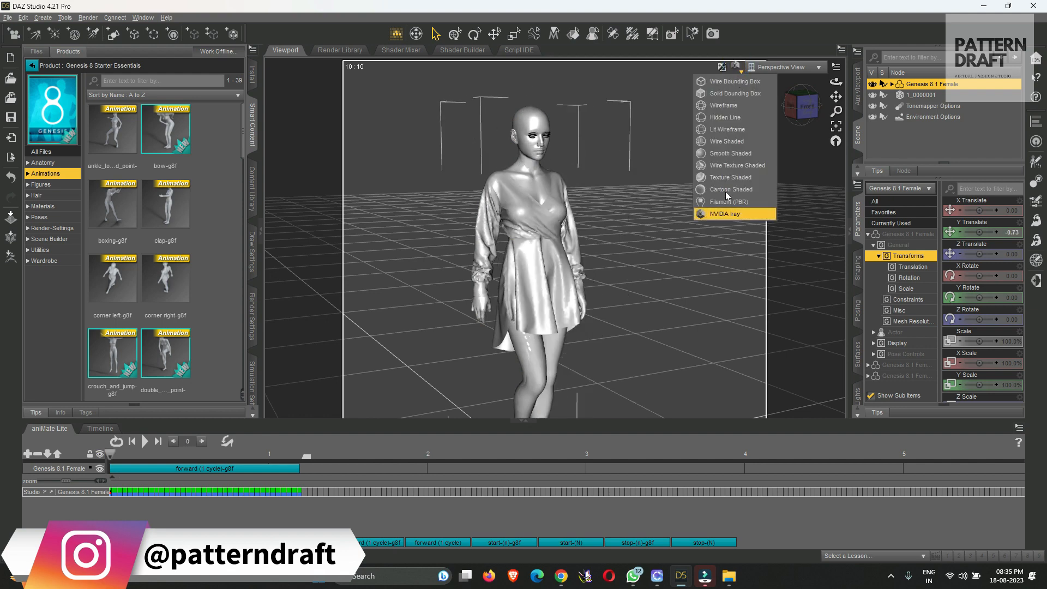
pyautogui.click(732, 152)
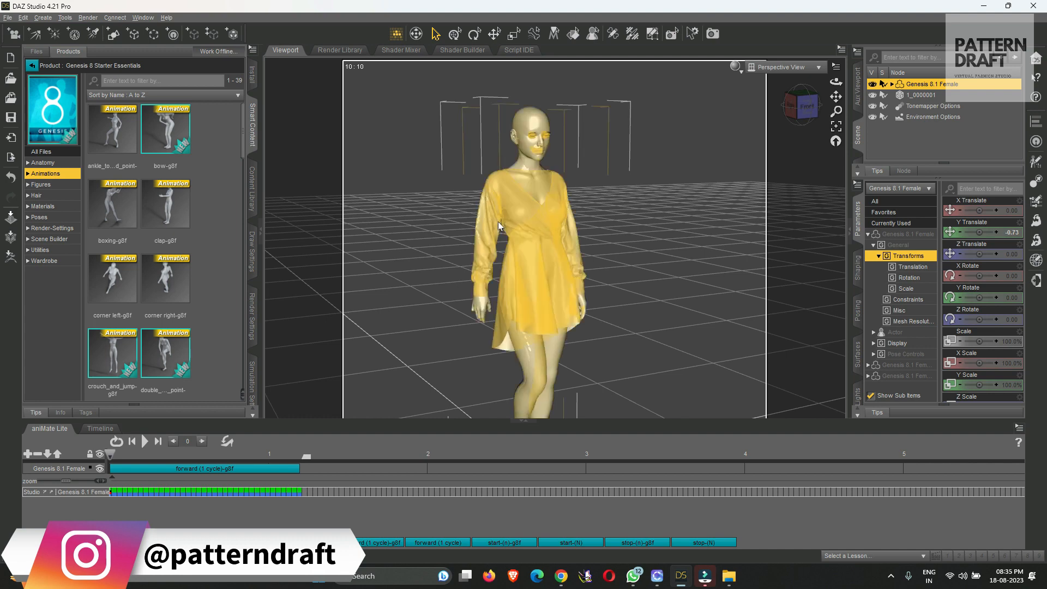
pyautogui.scroll(-1, 541, 230)
pyautogui.click(771, 196)
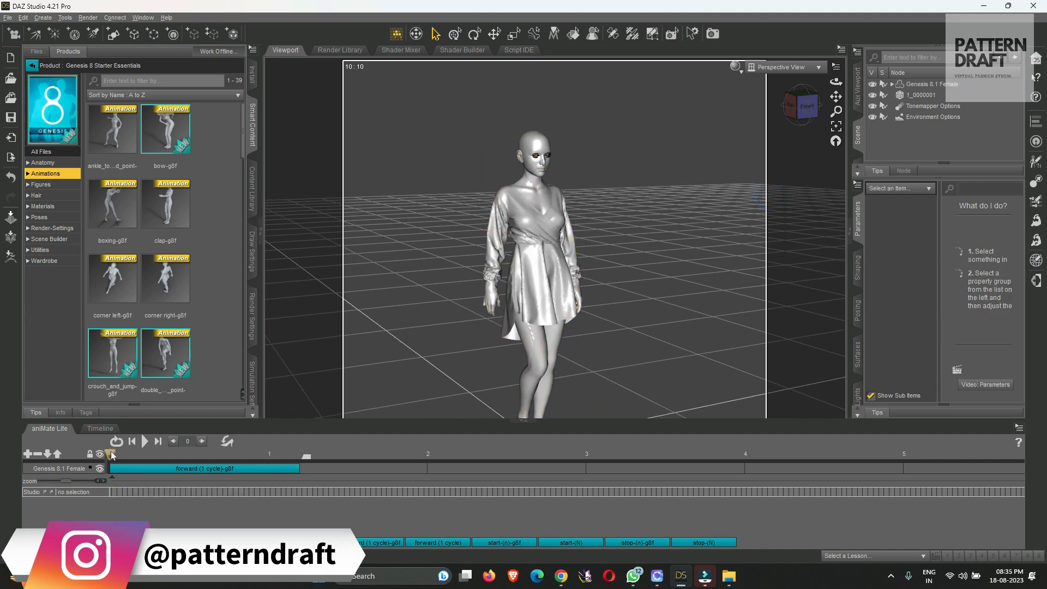
pyautogui.moveTo(111, 454)
pyautogui.mouseDown()
pyautogui.moveTo(229, 457)
pyautogui.moveTo(110, 454)
pyautogui.mouseUp()
# - Delete the imported 1_0000001 object from the scene, keeping the Genesis 8.1 Female figure, and place the playhead at the start
pyautogui.moveTo(961, 132); pyautogui.dragTo(937, 93)
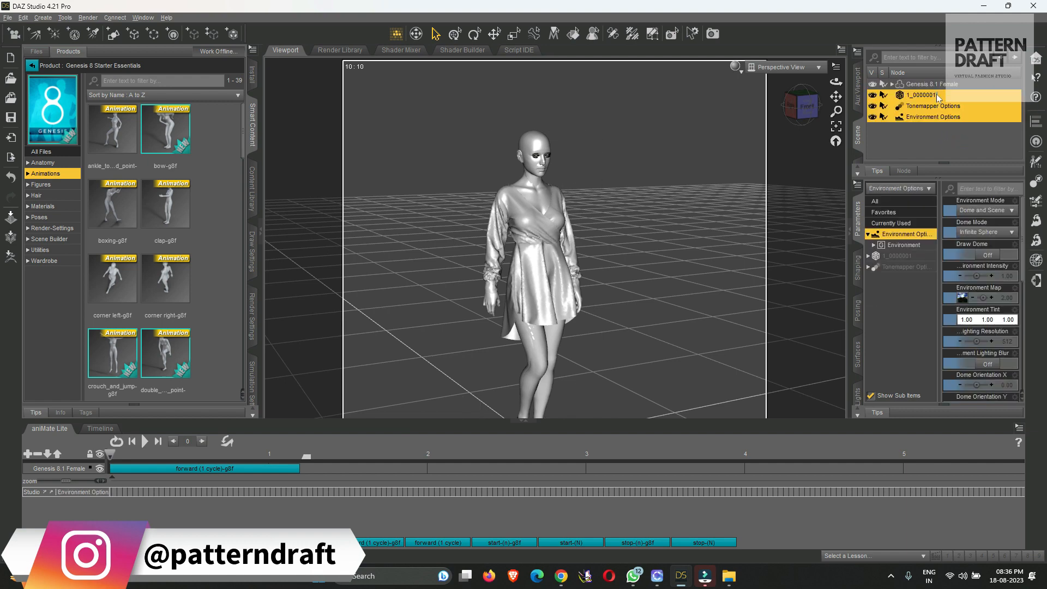
pyautogui.click(937, 94)
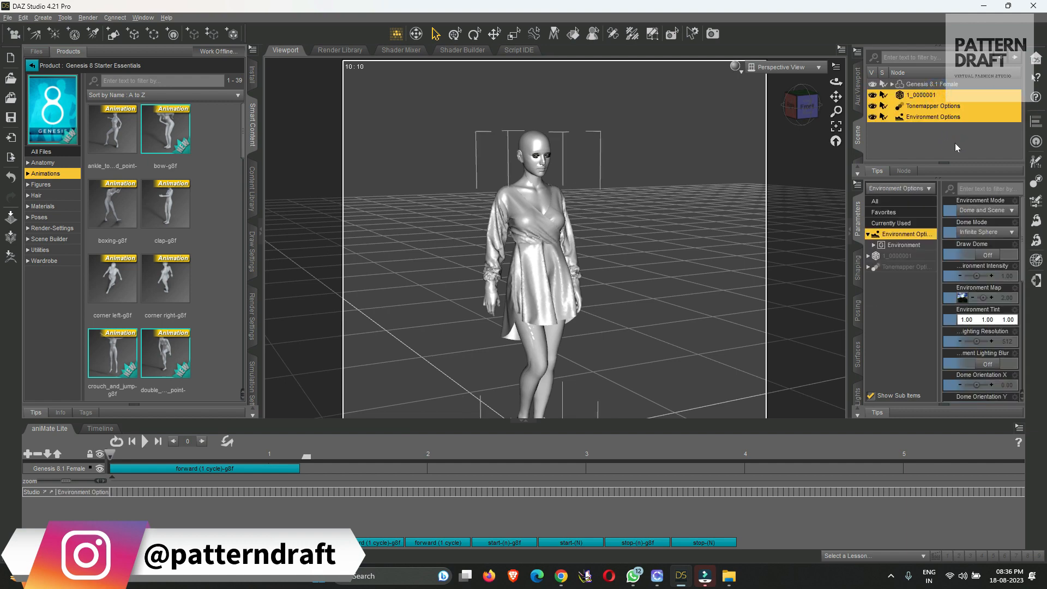
pyautogui.press('Delete')
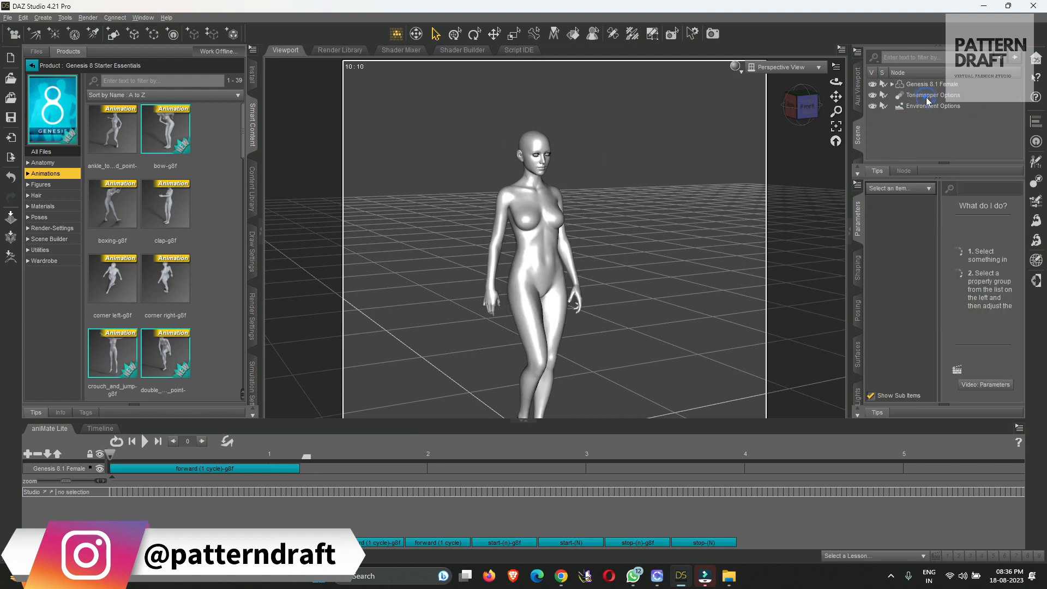
pyautogui.click(106, 453)
# - Switch to File Explorer, delete all exported files in the Sec folder and minimize the window
pyautogui.moveTo(688, 579)
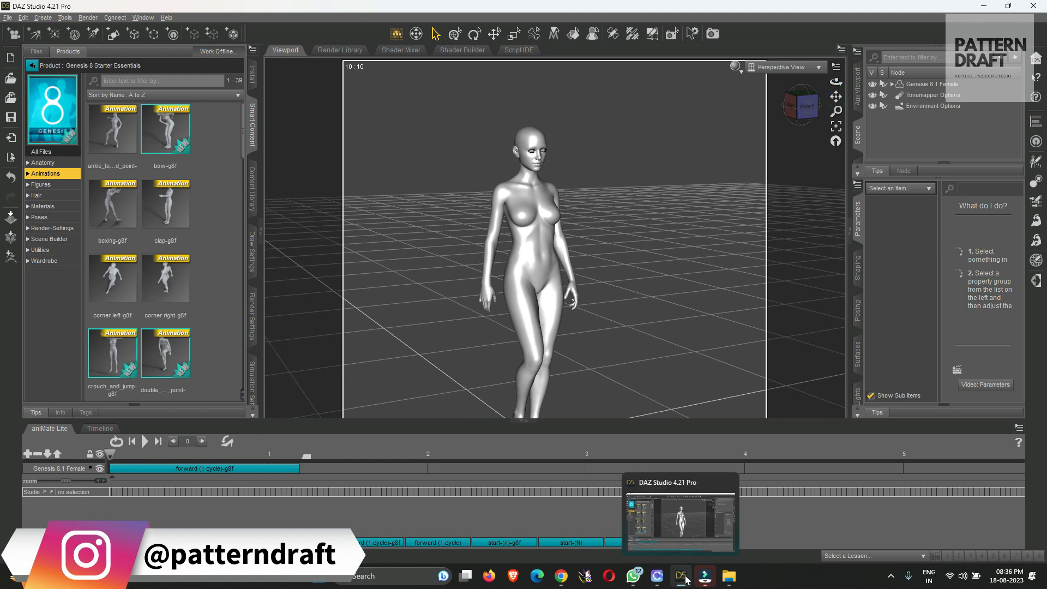
pyautogui.click(729, 576)
pyautogui.click(560, 356)
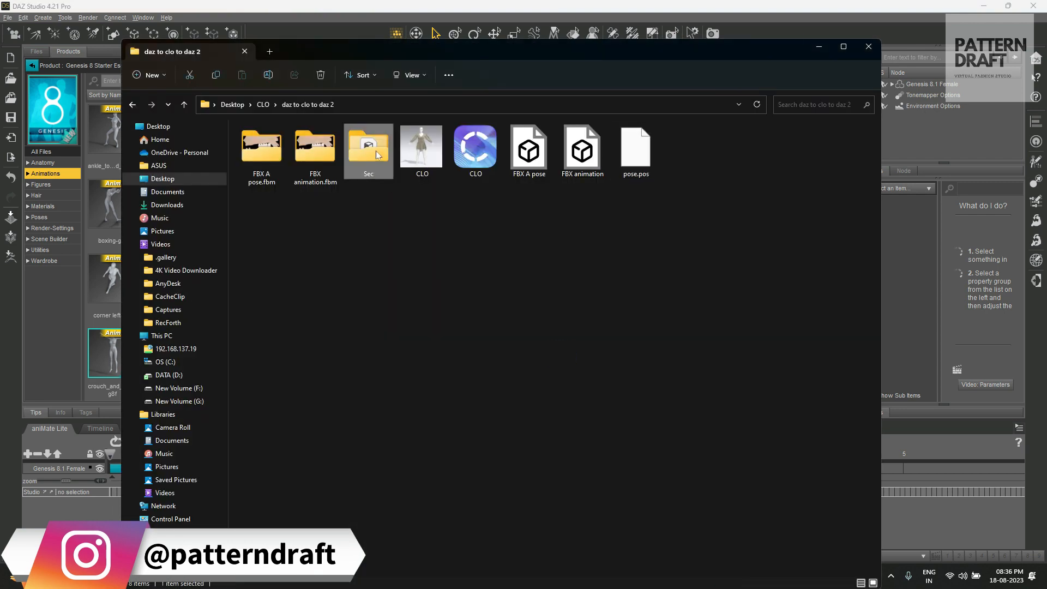
pyautogui.doubleClick(377, 154)
pyautogui.hotkey('ctrl', 'a')
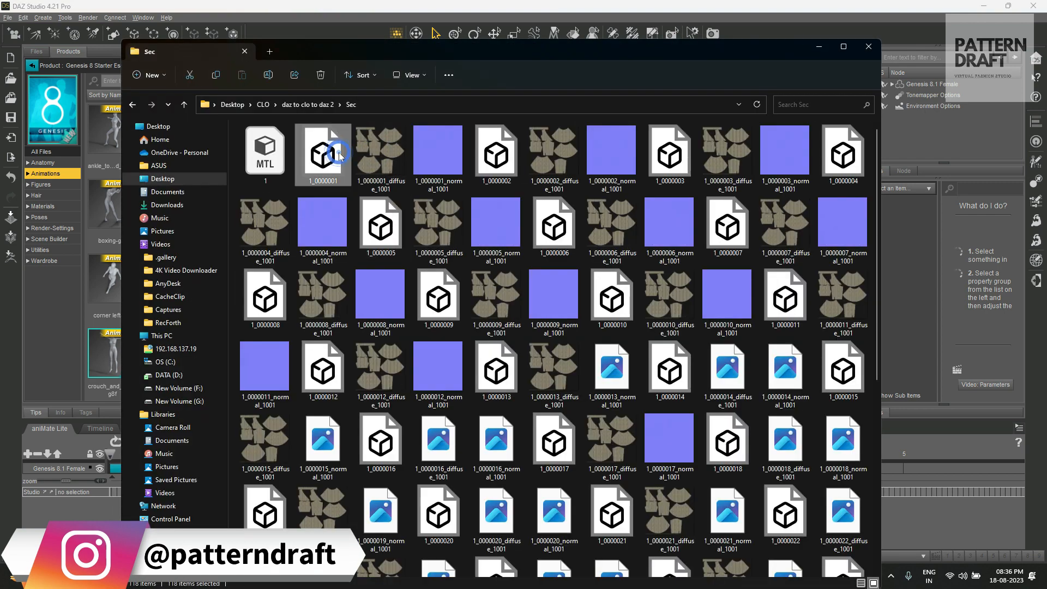
pyautogui.press('Delete')
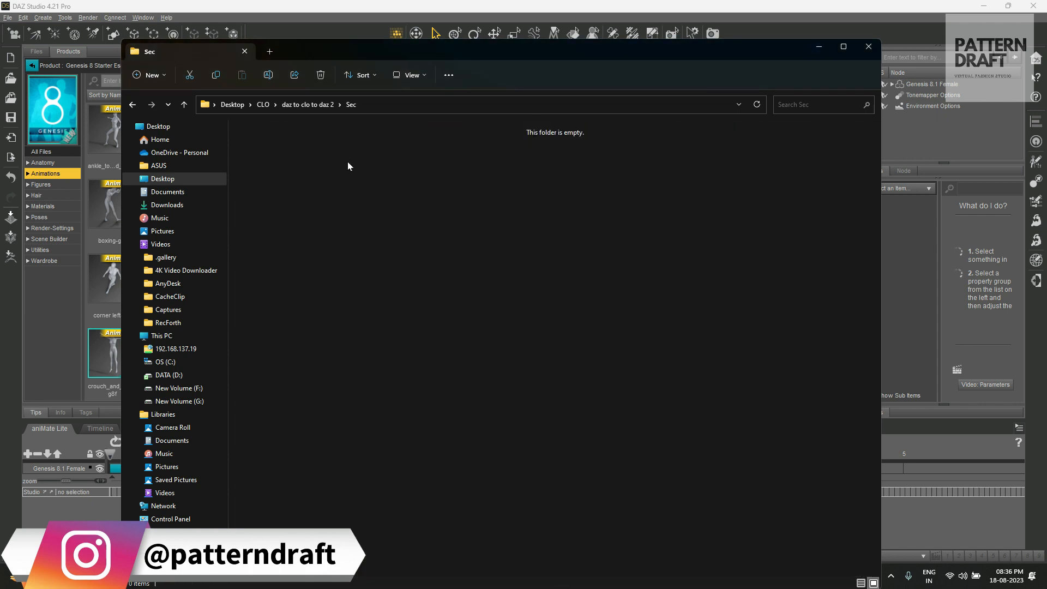
pyautogui.click(819, 46)
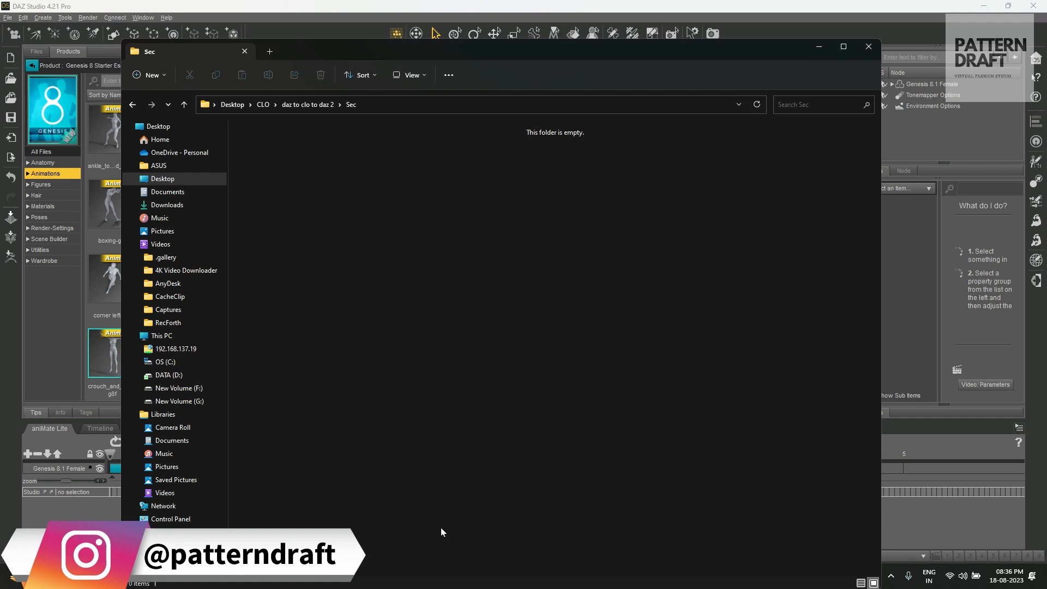
pyautogui.click(819, 46)
# - Switch to CLO and start an OBJ Sequence export into the Sec folder, opening its export options
pyautogui.click(657, 581)
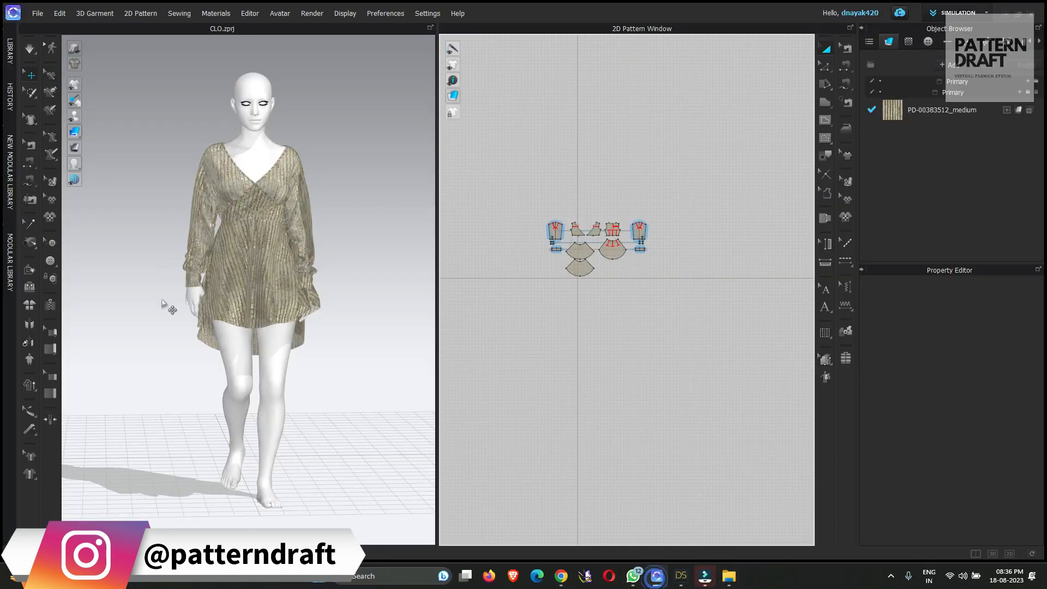
pyautogui.click(37, 13)
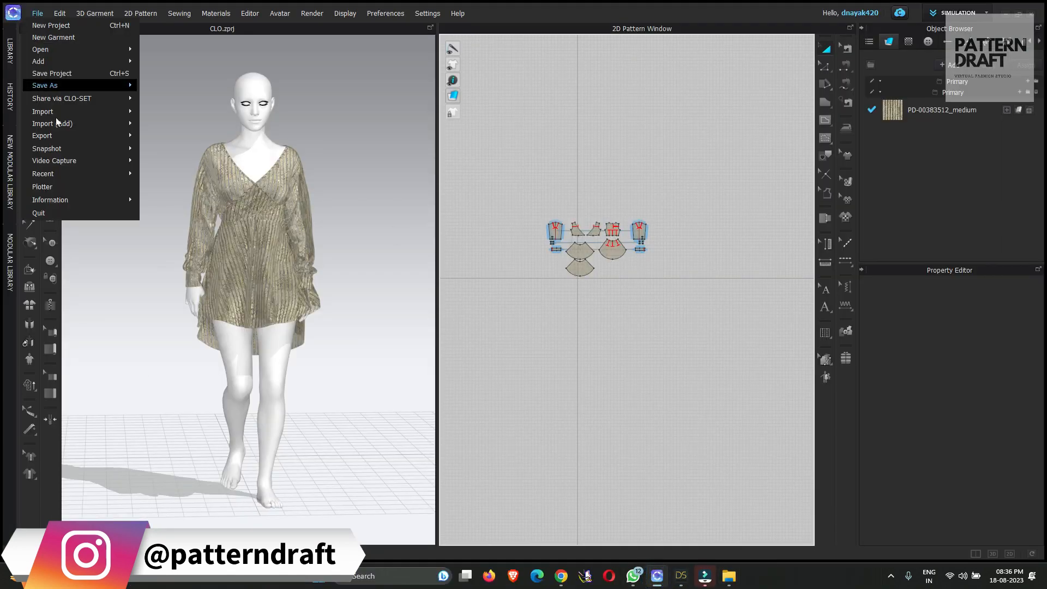
pyautogui.click(64, 136)
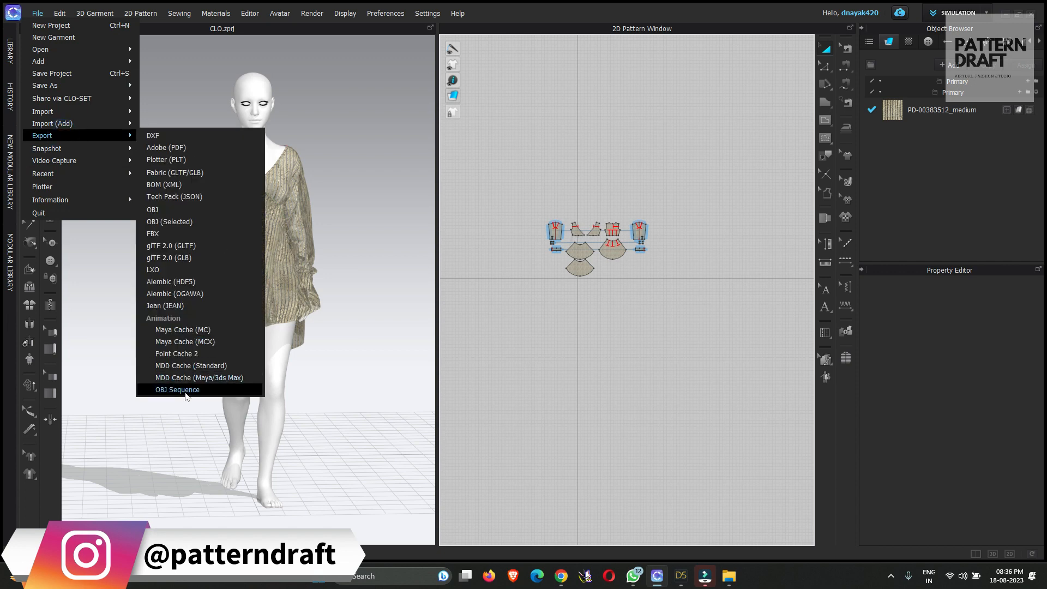
pyautogui.click(186, 390)
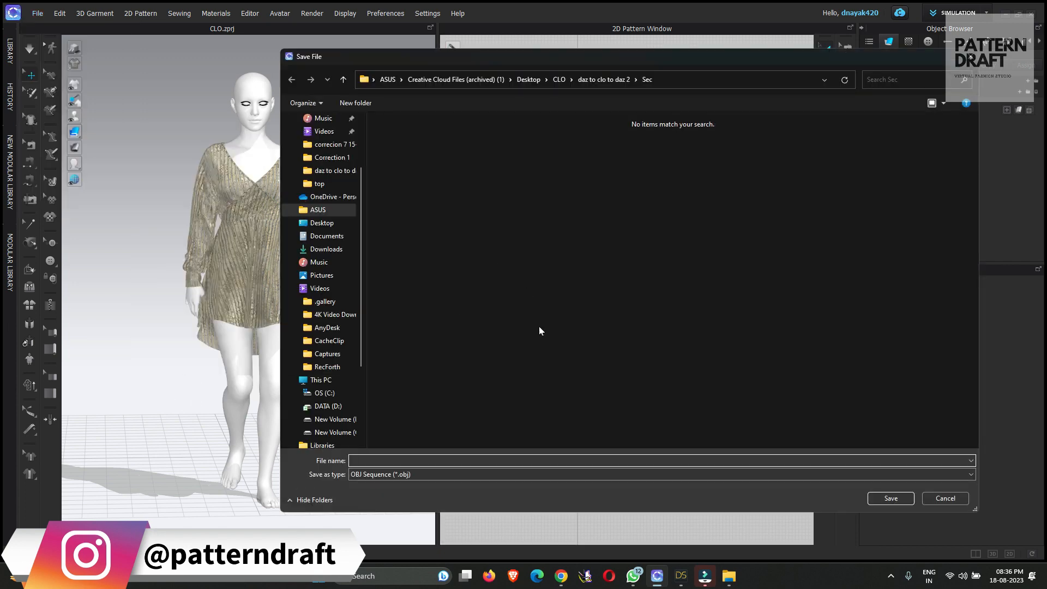
pyautogui.click(890, 498)
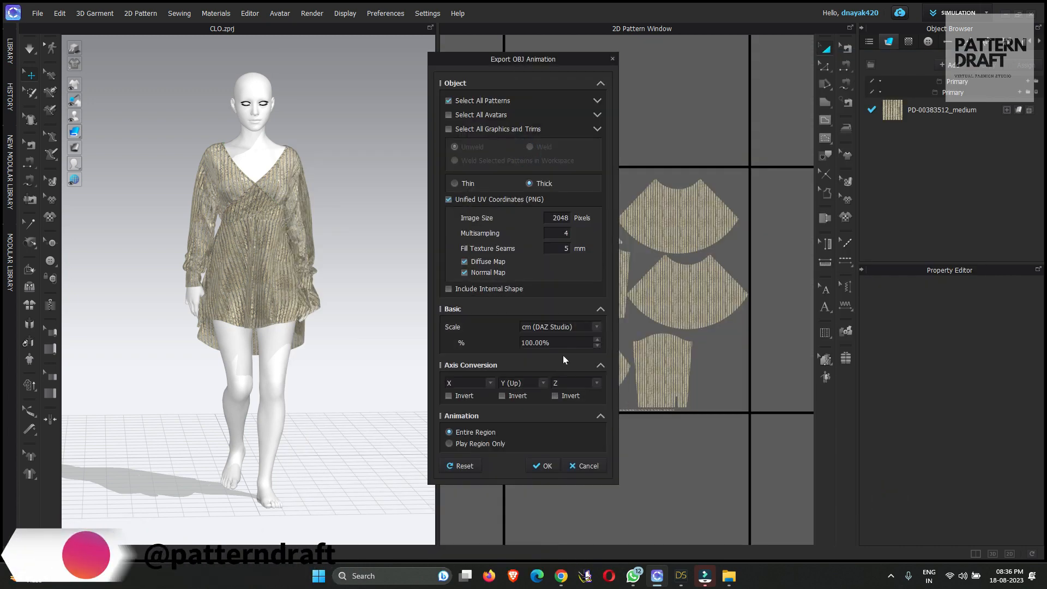
# - Export all patterns as a thick OBJ sequence with unified UV coordinates, cm (DAZ Studio) scale and the entire animation region, and inspect the garment
pyautogui.click(544, 467)
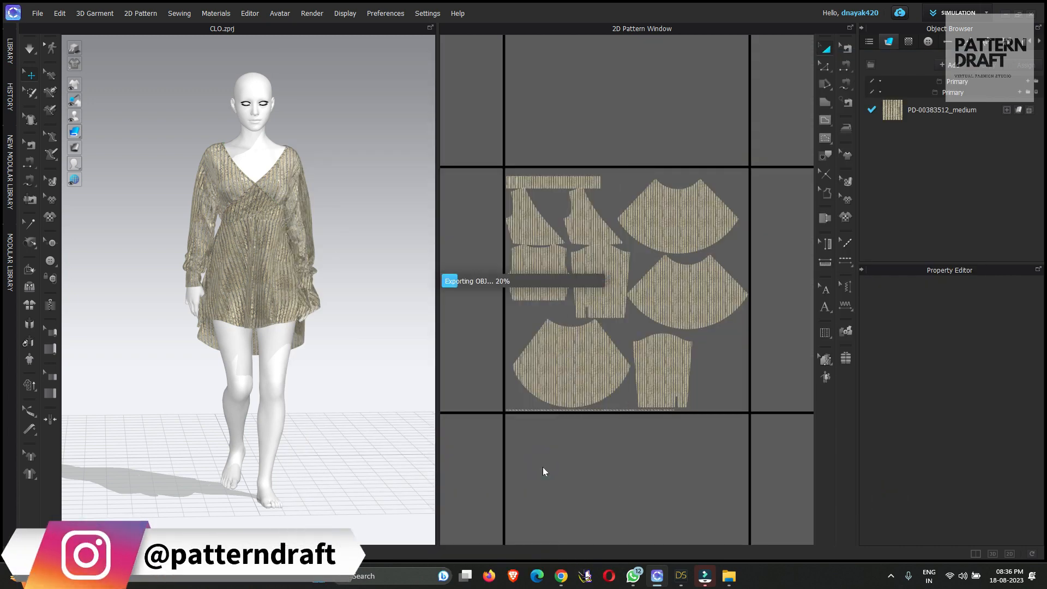
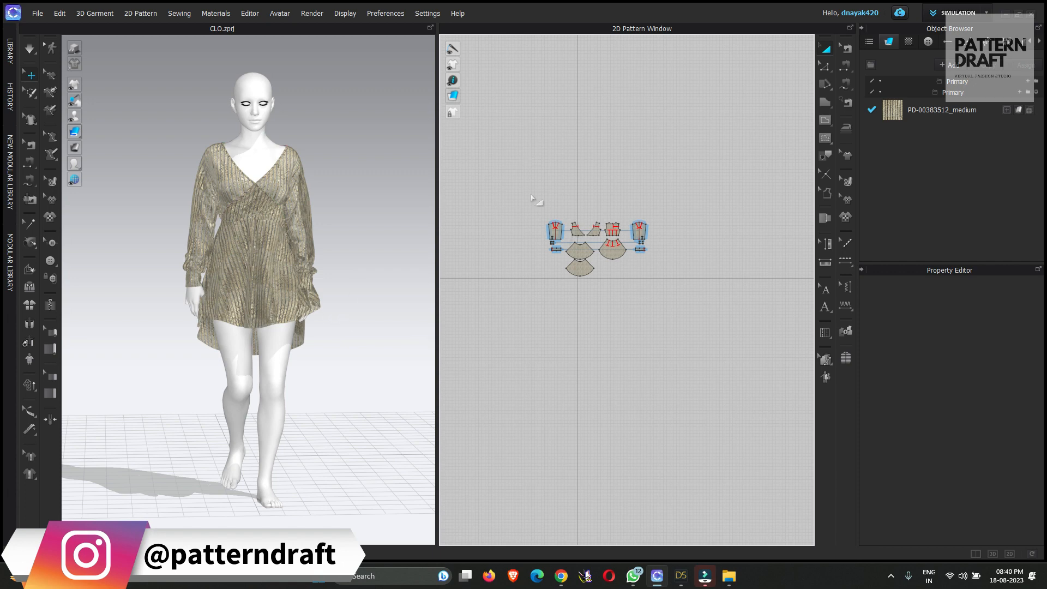
pyautogui.moveTo(378, 211); pyautogui.dragTo(286, 271, button='right')
pyautogui.scroll(3, 283, 305)
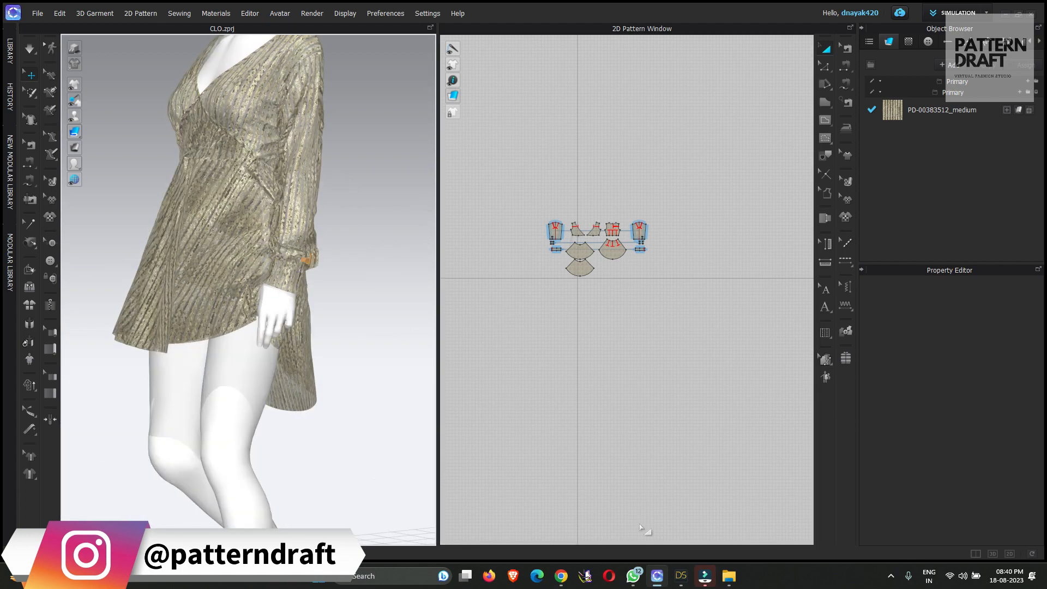
# - Switch to DAZ Studio, import 1_0000001 from the Sec folder as a Wavefront Object at 100% scale, and view the dressed figure from the front
pyautogui.click(681, 576)
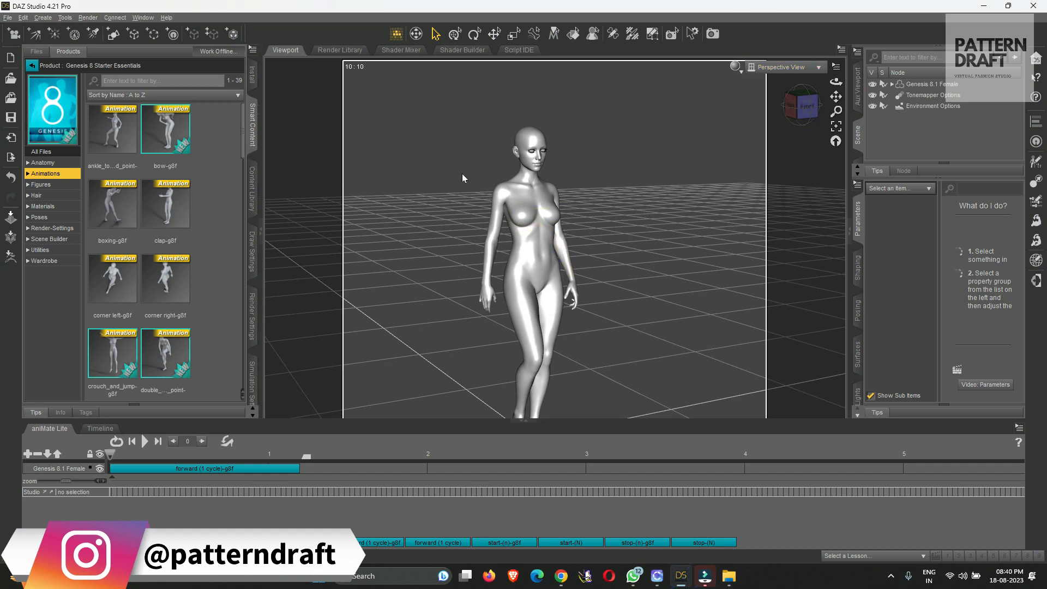
pyautogui.click(8, 17)
pyautogui.click(27, 133)
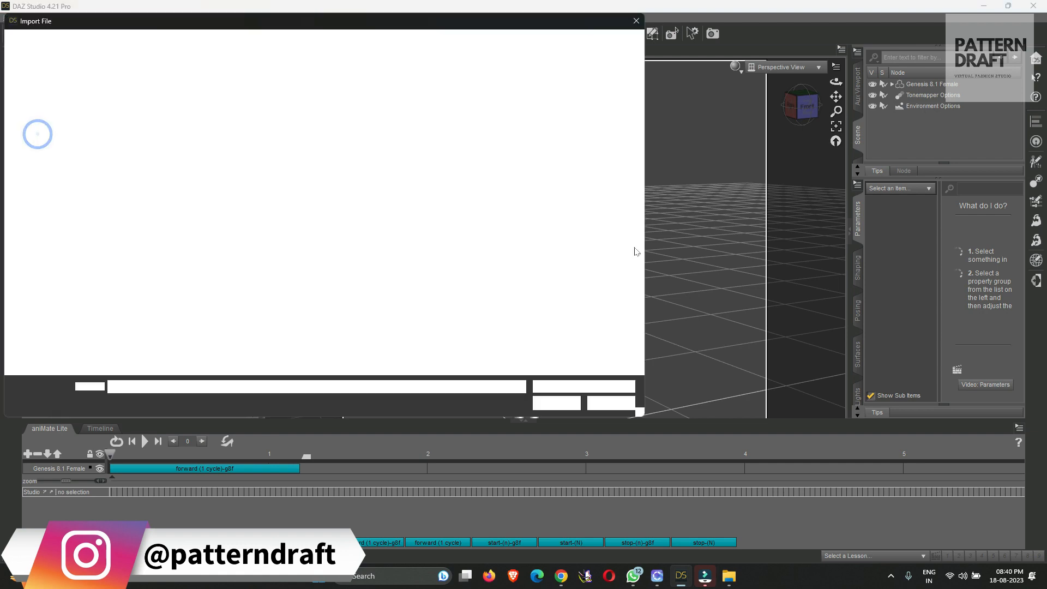
pyautogui.click(197, 105)
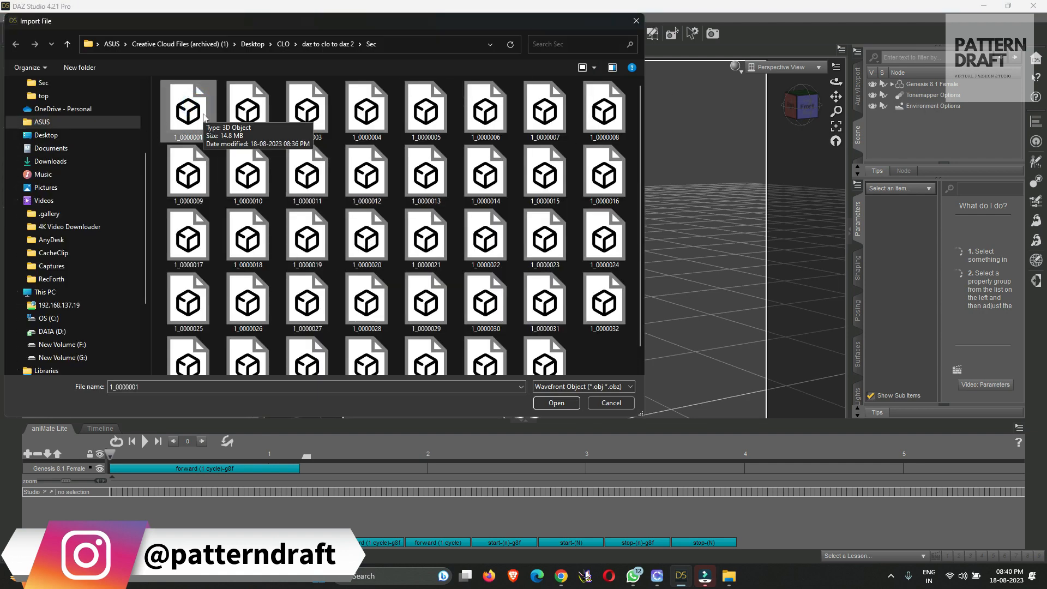
pyautogui.click(558, 404)
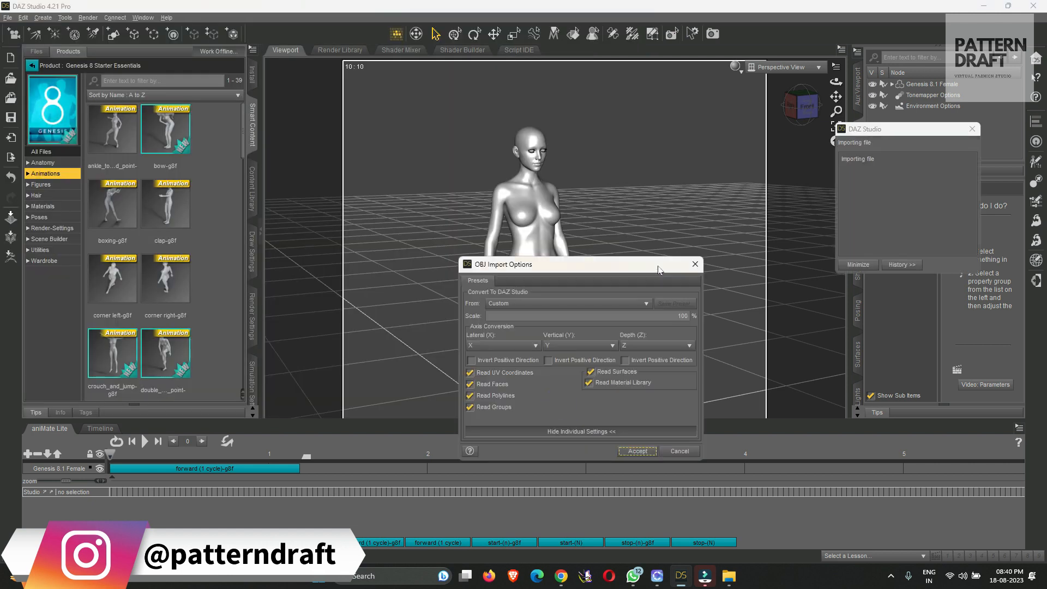
pyautogui.click(635, 452)
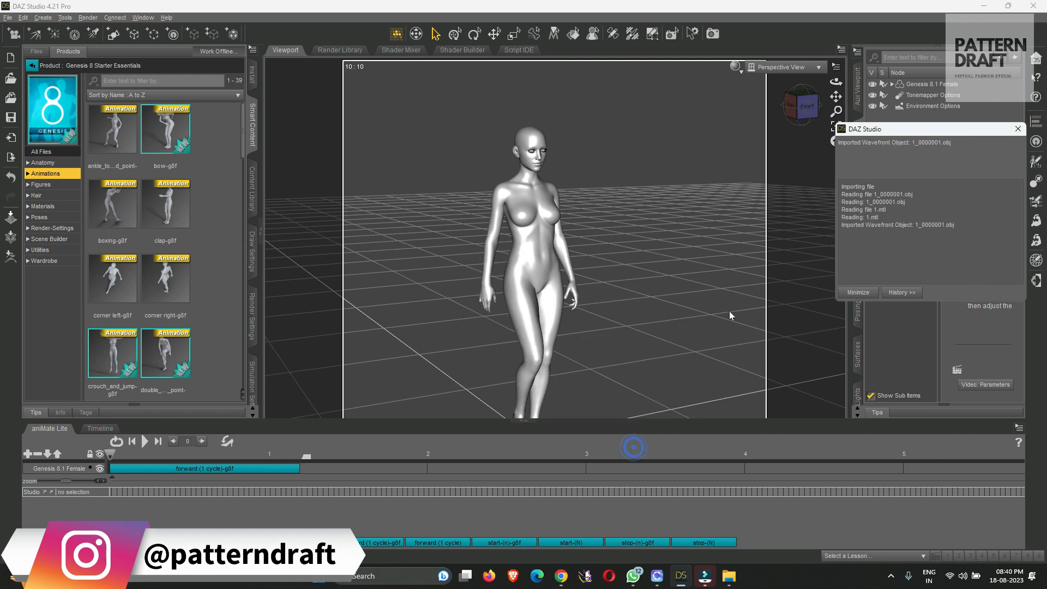
pyautogui.click(804, 107)
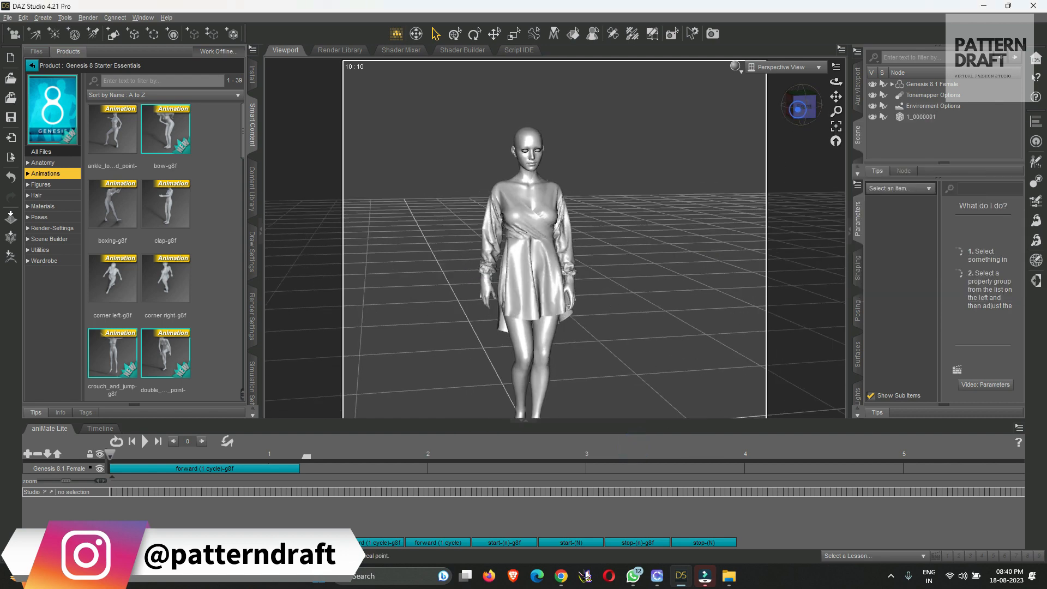
pyautogui.moveTo(838, 96); pyautogui.dragTo(837, 120)
pyautogui.click(806, 108)
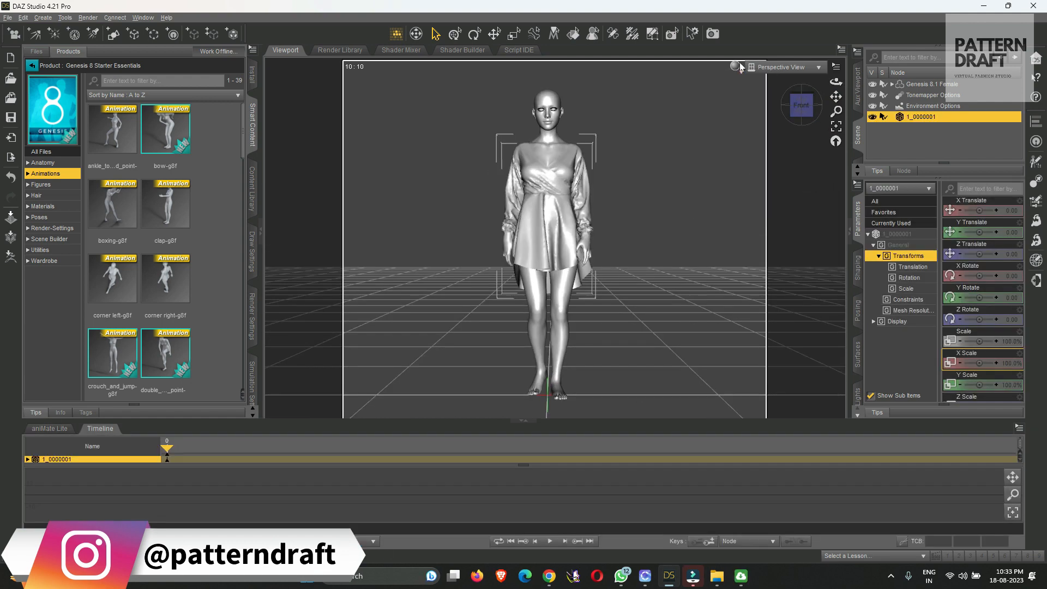
# - Preview the dressed figure's textures in NVIDIA Iray display and return the viewport to Smooth Shaded
pyautogui.click(737, 66)
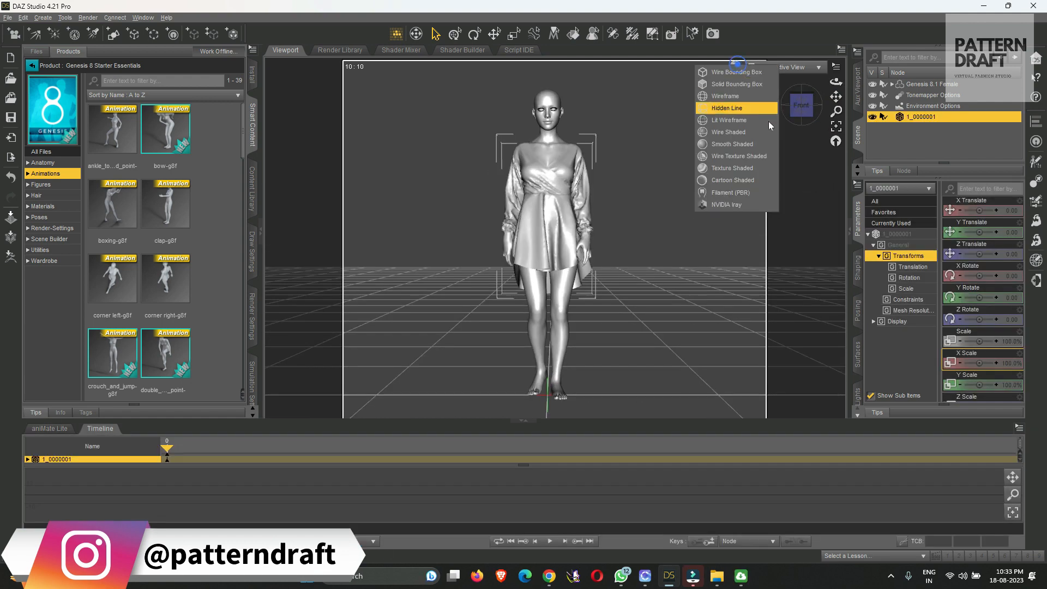
pyautogui.click(723, 204)
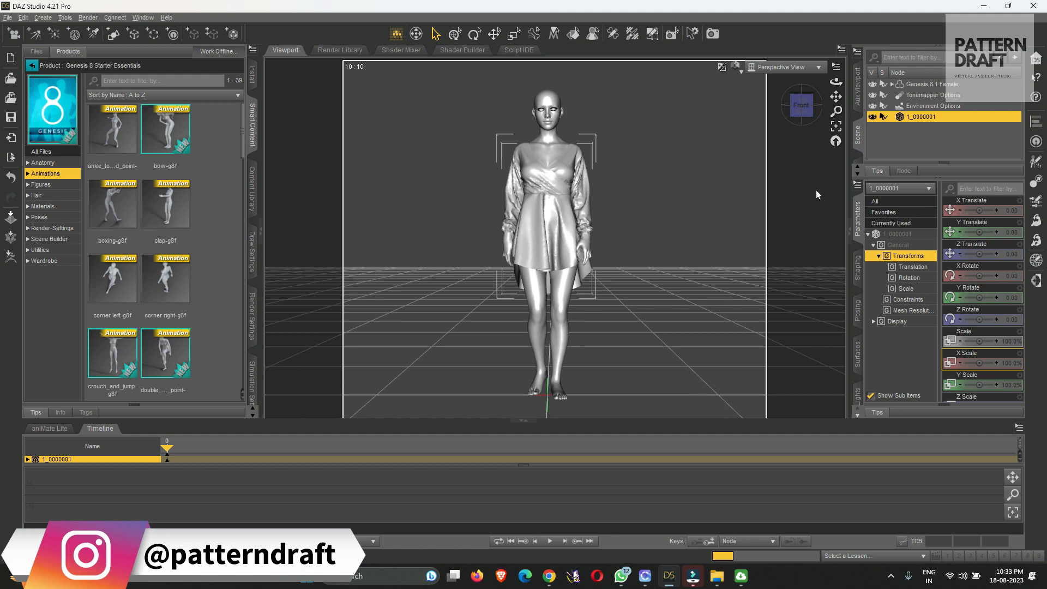
pyautogui.click(802, 195)
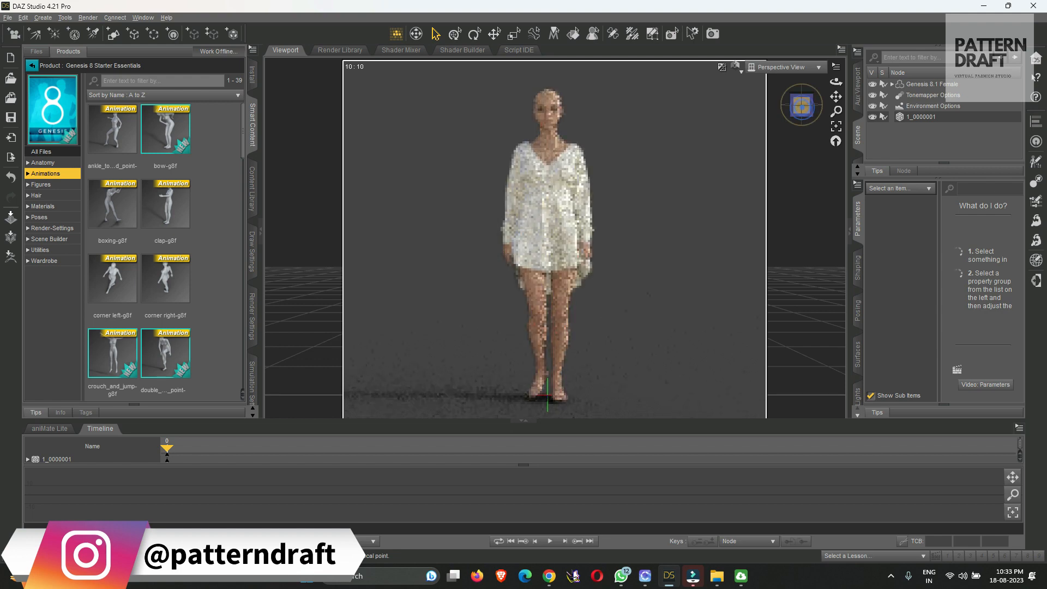
pyautogui.click(802, 106)
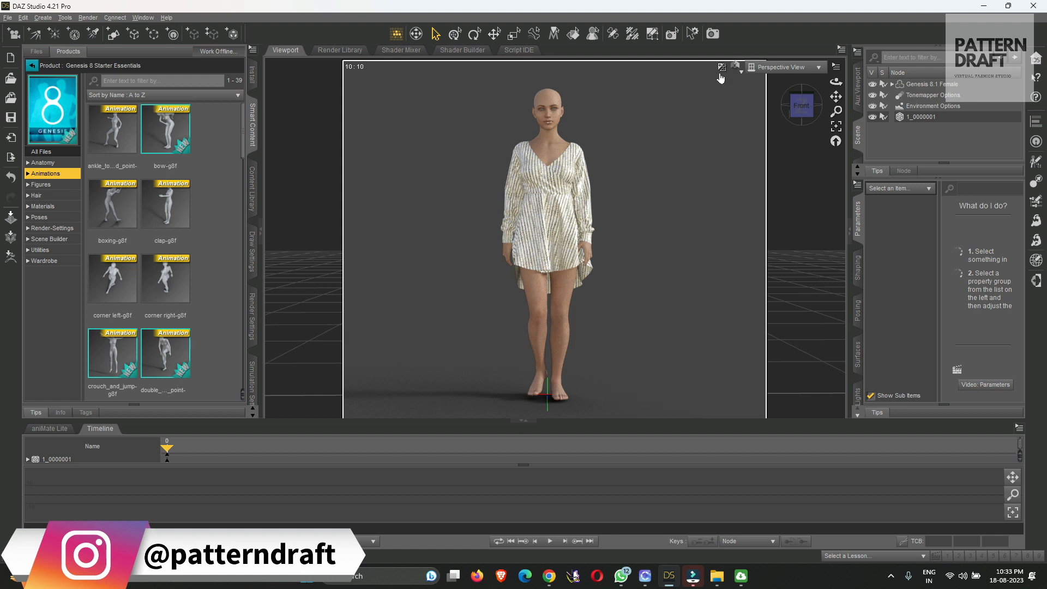
pyautogui.rightClick(743, 151)
pyautogui.click(747, 226)
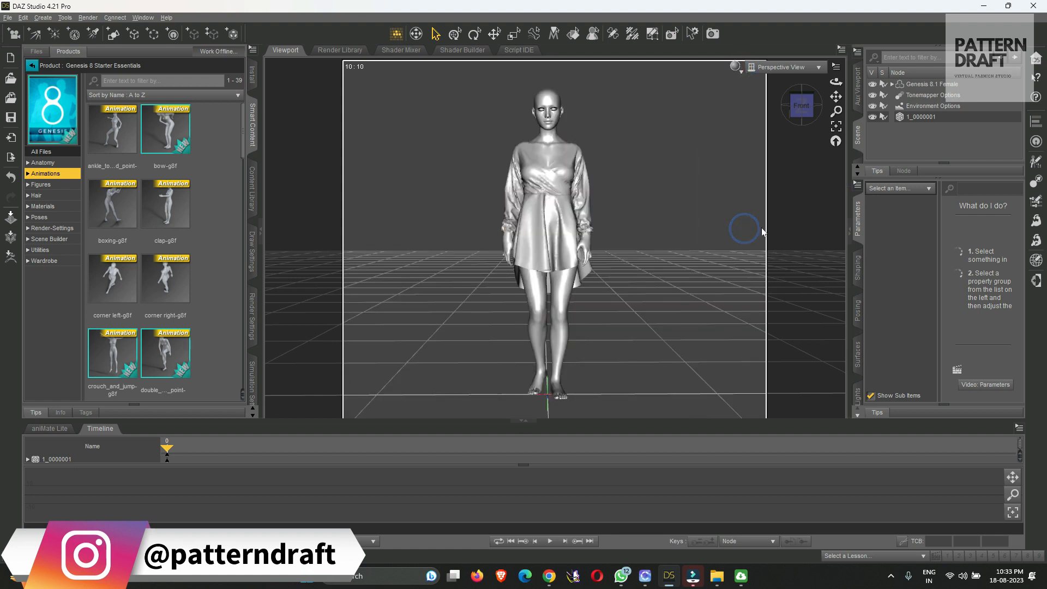
# - Select the imported 1_0000001 garment and open Morph Loader Pro for it
pyautogui.click(924, 118)
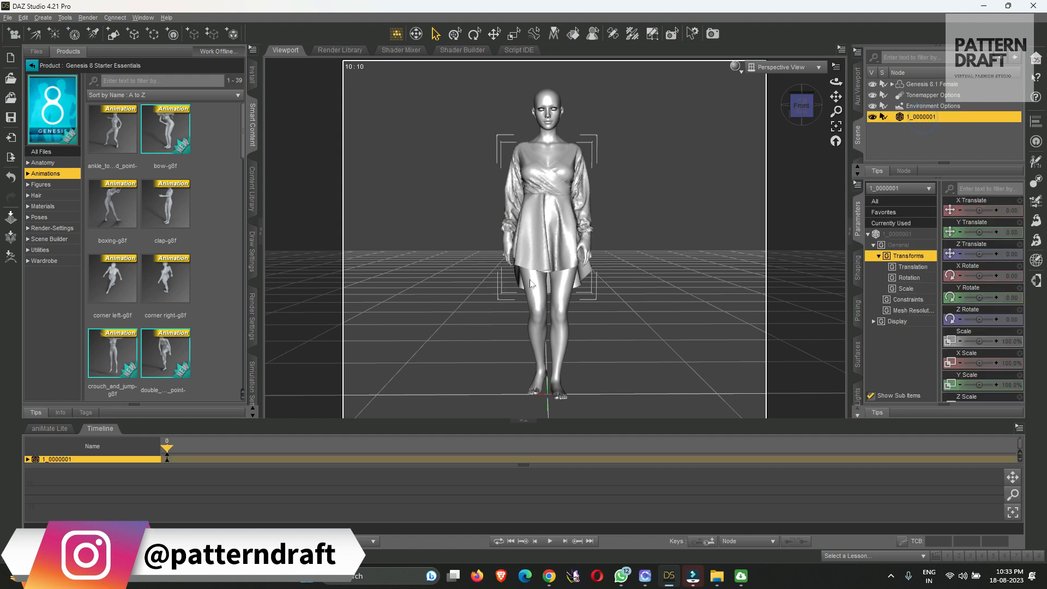
pyautogui.click(912, 131)
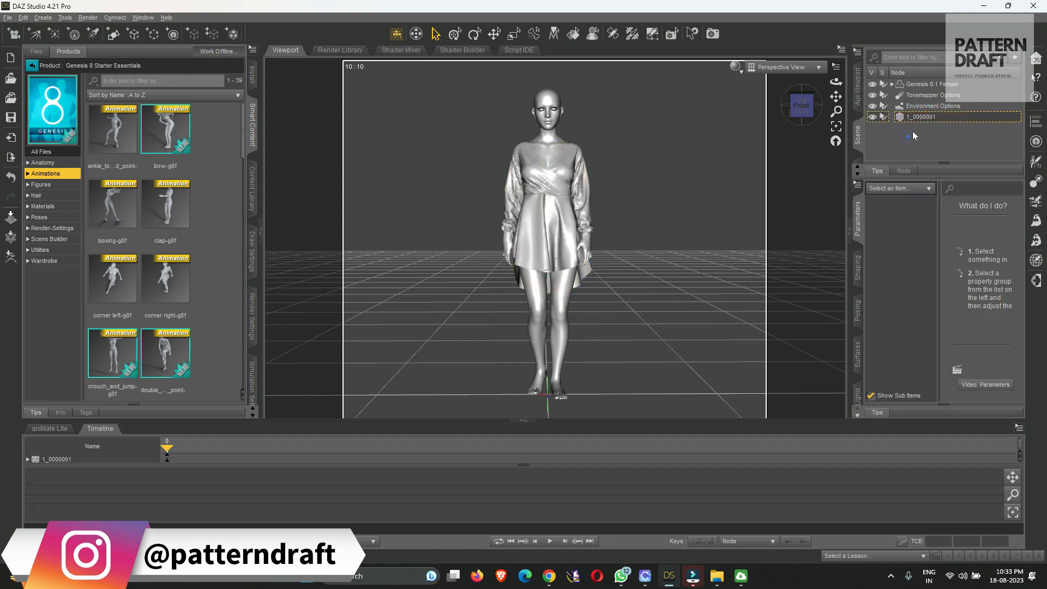
pyautogui.click(920, 118)
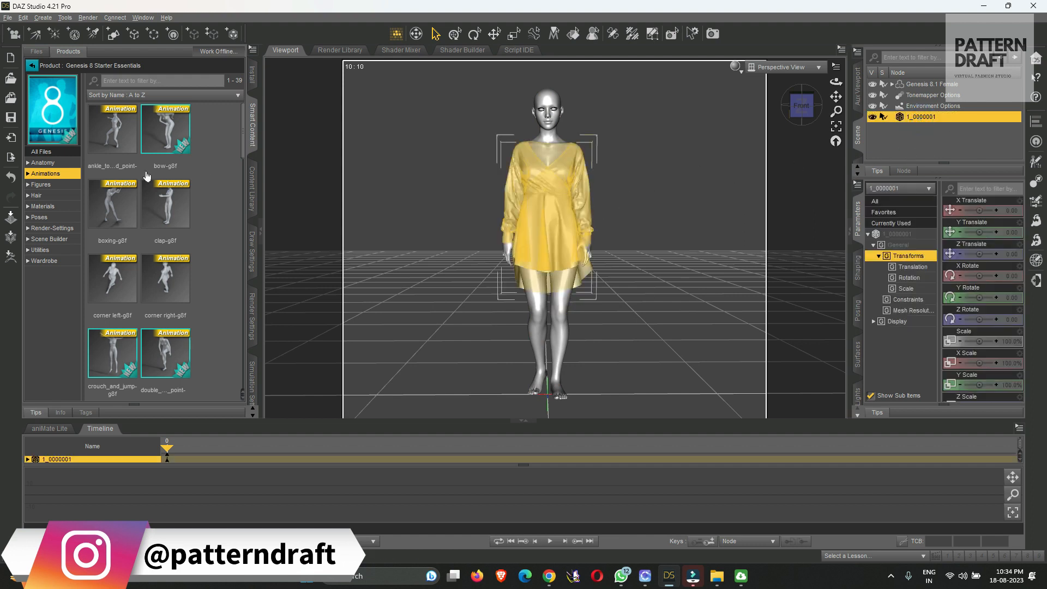
pyautogui.click(23, 17)
pyautogui.moveTo(44, 103)
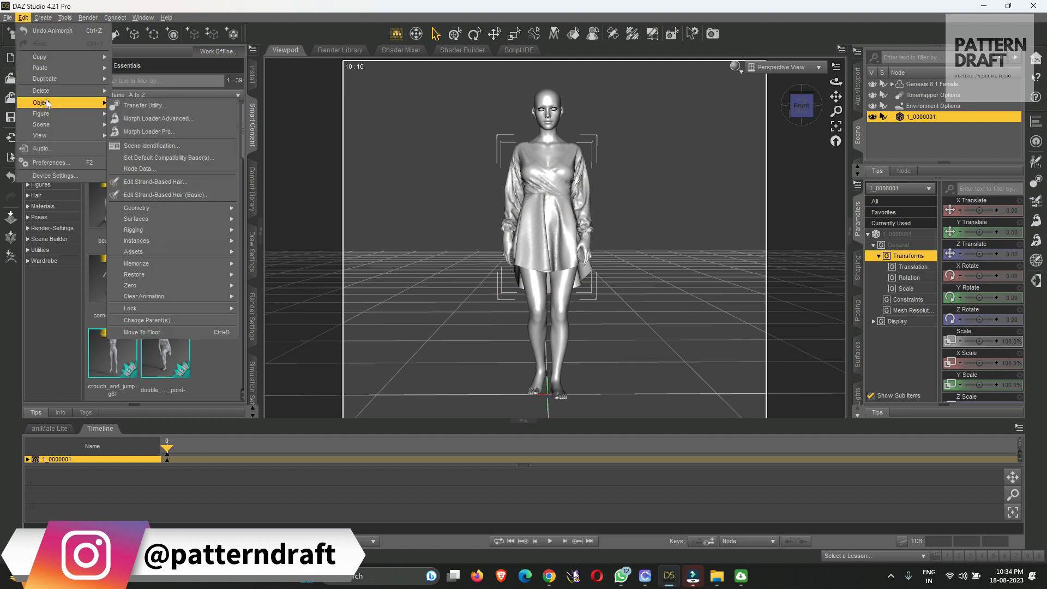
pyautogui.click(168, 140)
pyautogui.moveTo(489, 172); pyautogui.dragTo(777, 157)
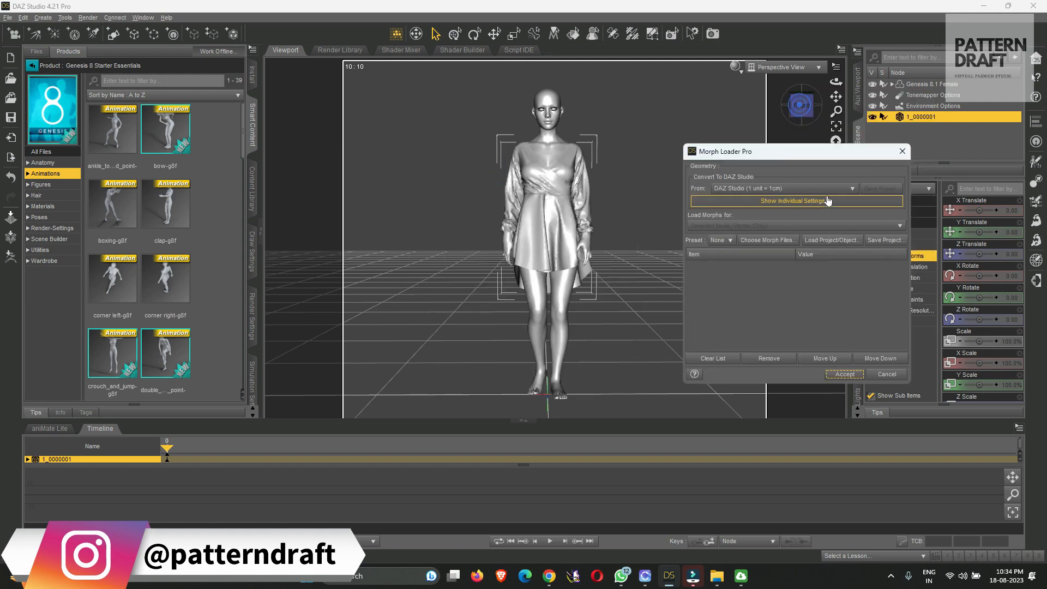
# - Choose the OBJ files 1_0000002 through 1_0000037 from the Sec folder as the garment's morph files
pyautogui.click(755, 241)
pyautogui.moveTo(649, 136); pyautogui.dragTo(338, 67)
pyautogui.click(275, 159)
pyautogui.scroll(-1, 278, 161)
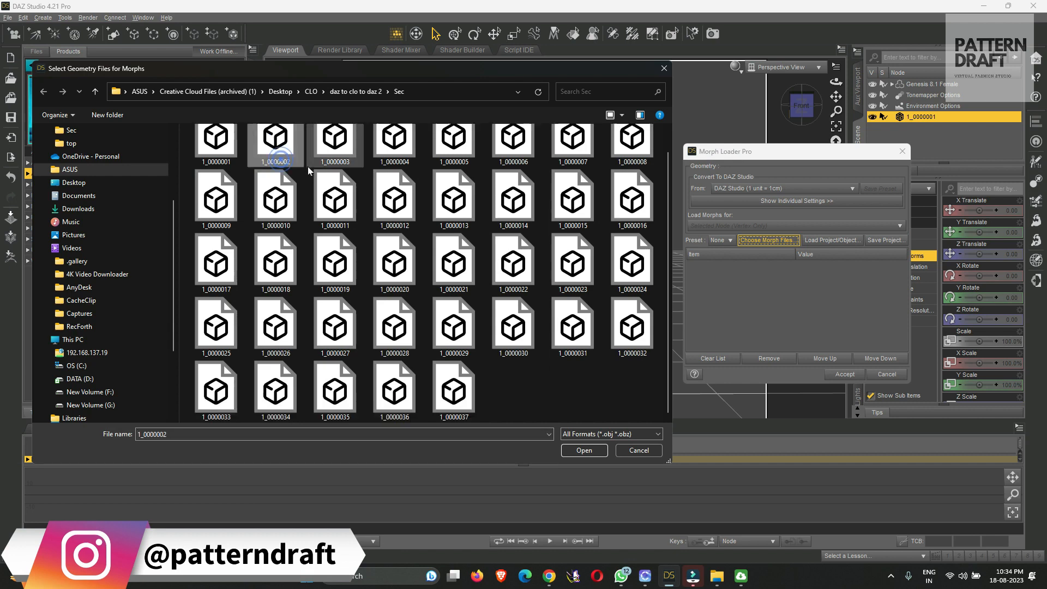
pyautogui.keyDown('shift'); pyautogui.click(460, 373); pyautogui.keyUp('shift')
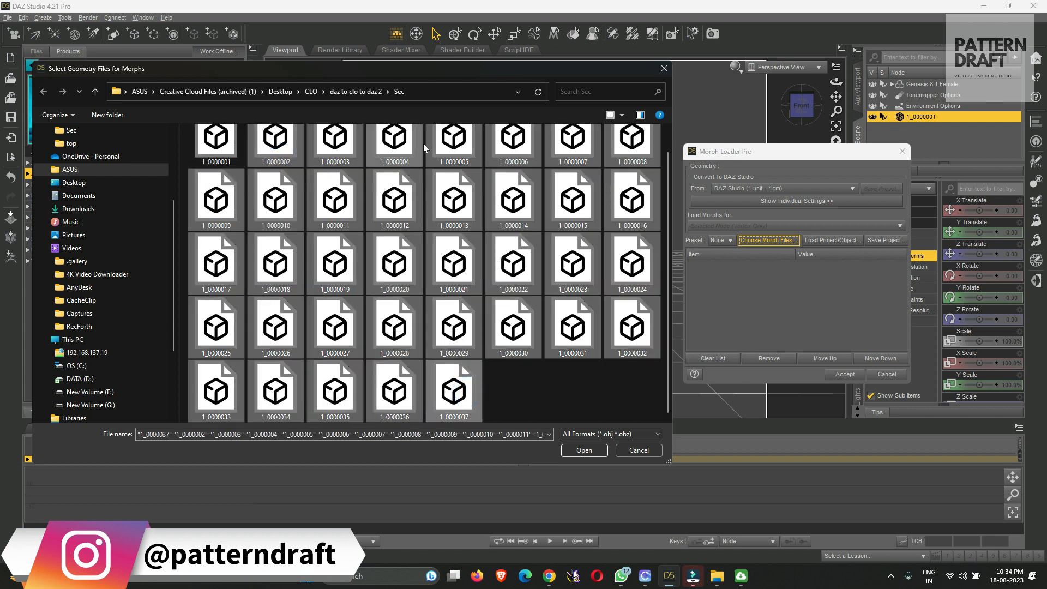
pyautogui.moveTo(460, 68); pyautogui.dragTo(441, 45)
pyautogui.click(566, 427)
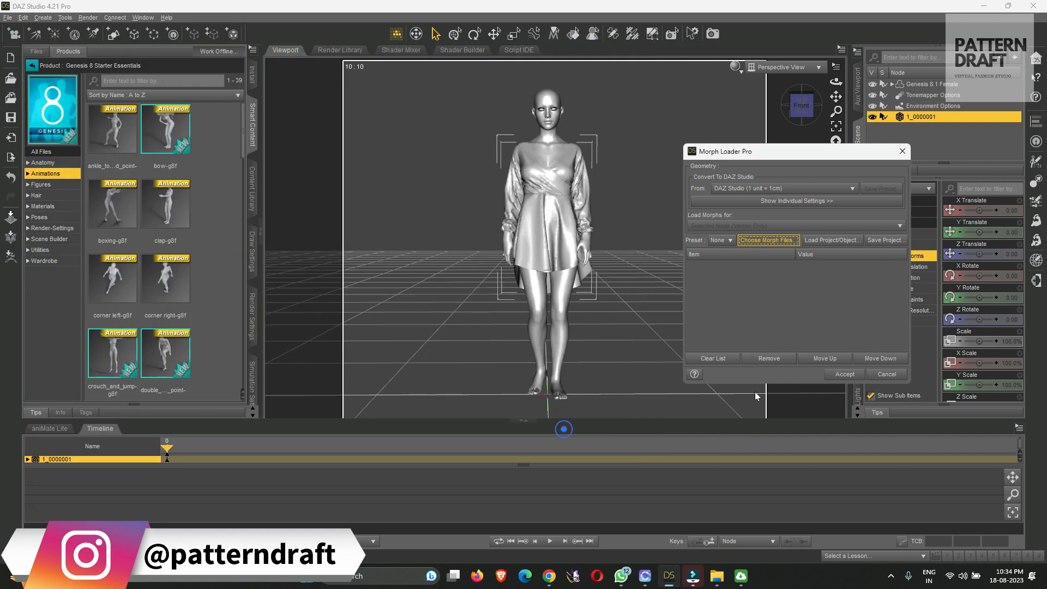
# - Load the chosen OBJ files as morphs on the garment, check the loading log to its end and close it
pyautogui.moveTo(763, 158); pyautogui.dragTo(271, 124)
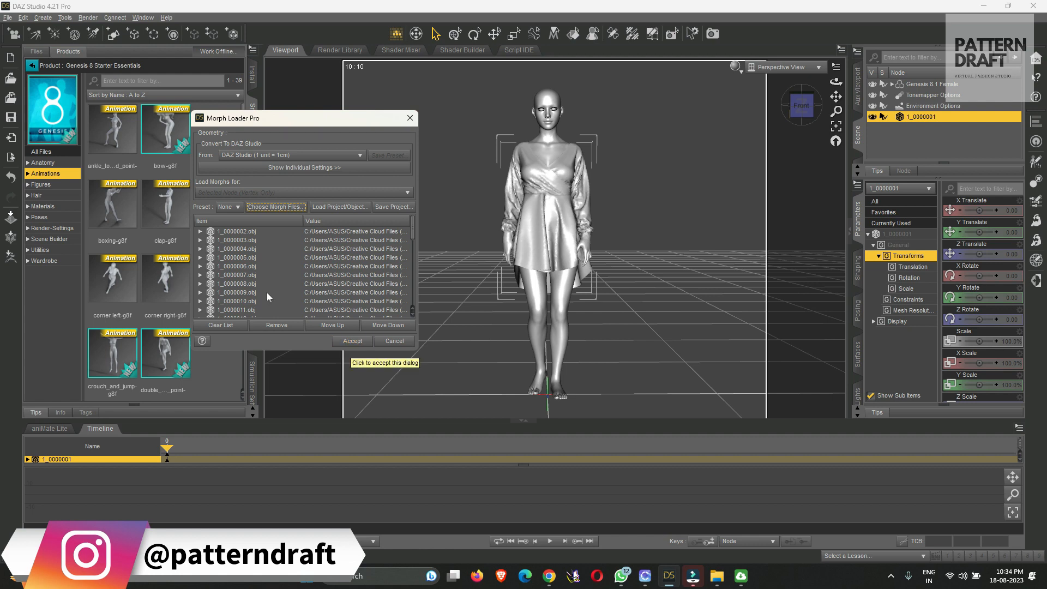
pyautogui.click(353, 342)
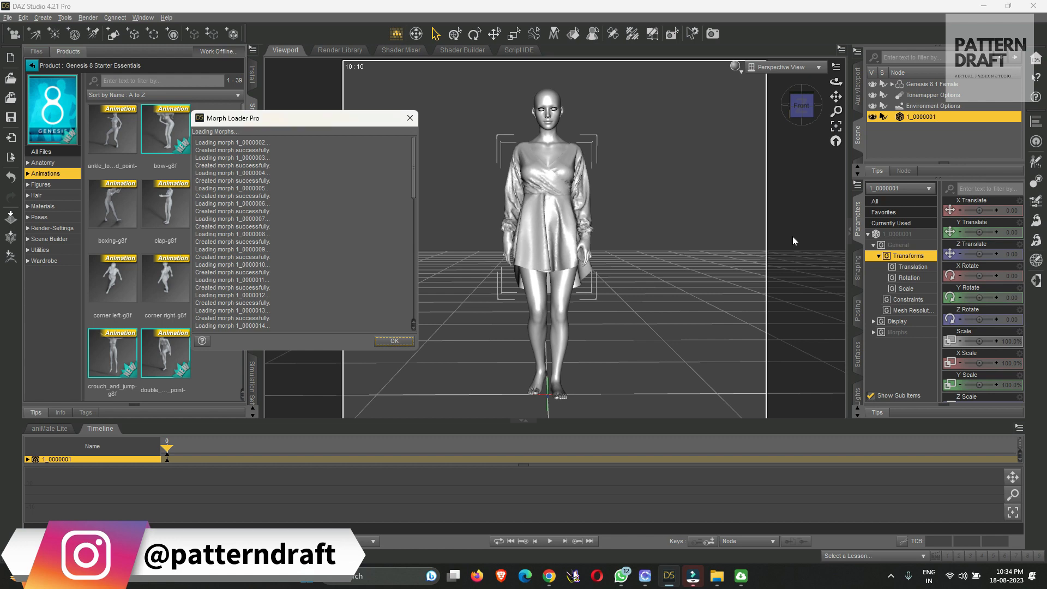
pyautogui.click(216, 175)
pyautogui.scroll(-15, 229, 207)
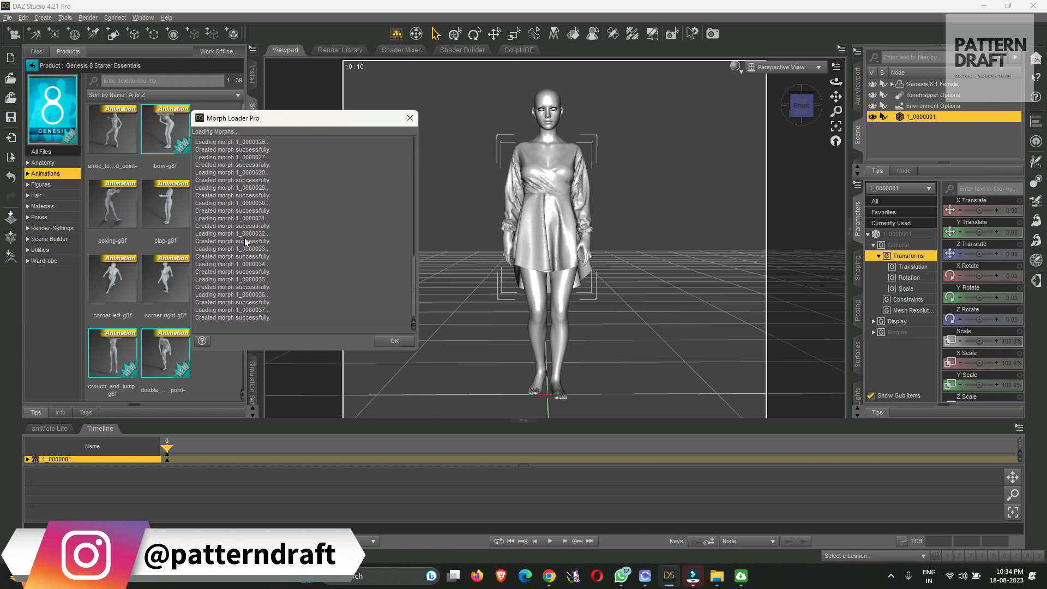
pyautogui.click(397, 340)
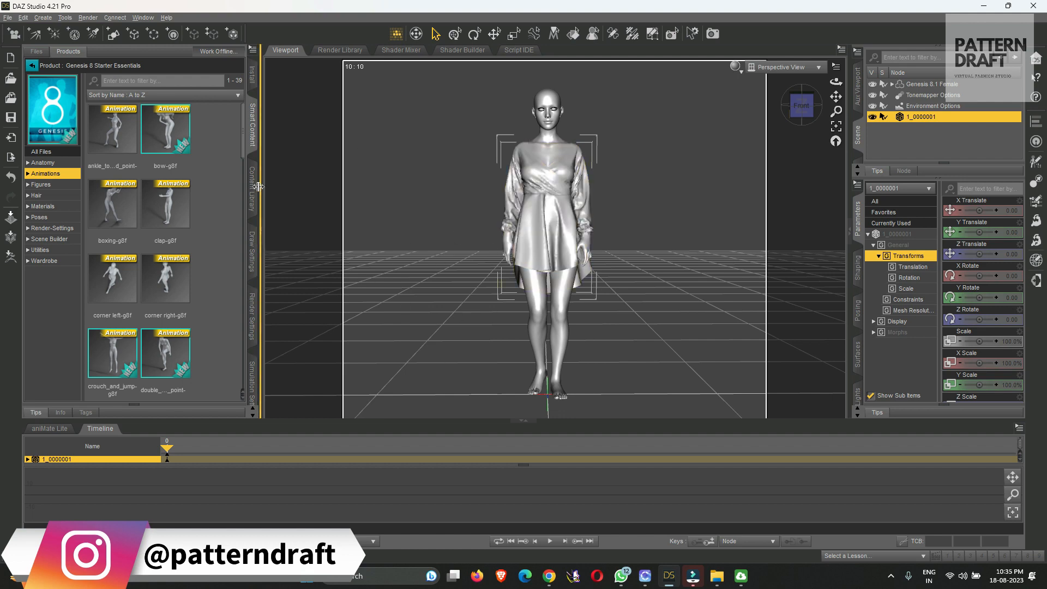
# - Switch to Chrome, review the animMorph GitHub page's usage notes, download link and default Scripts folder path, and minimize the browser
pyautogui.click(550, 586)
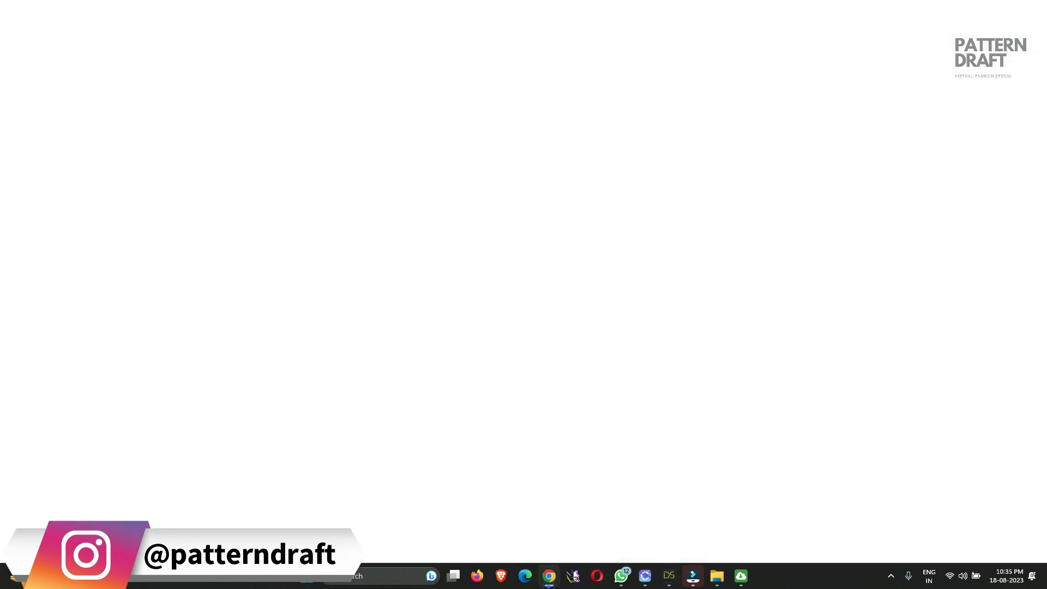
pyautogui.scroll(7, 536, 326)
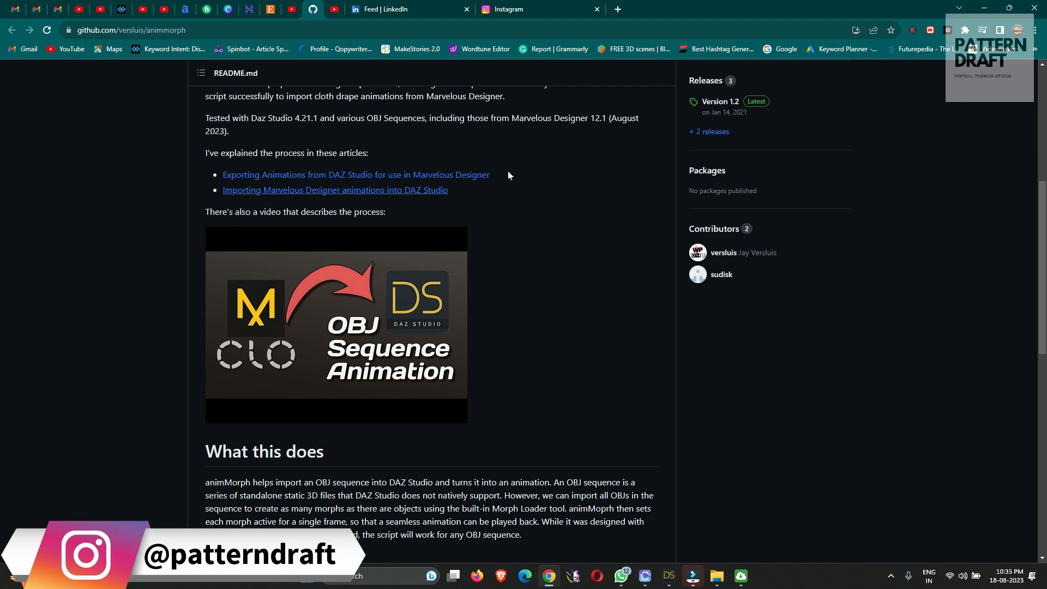
pyautogui.scroll(-6, 285, 314)
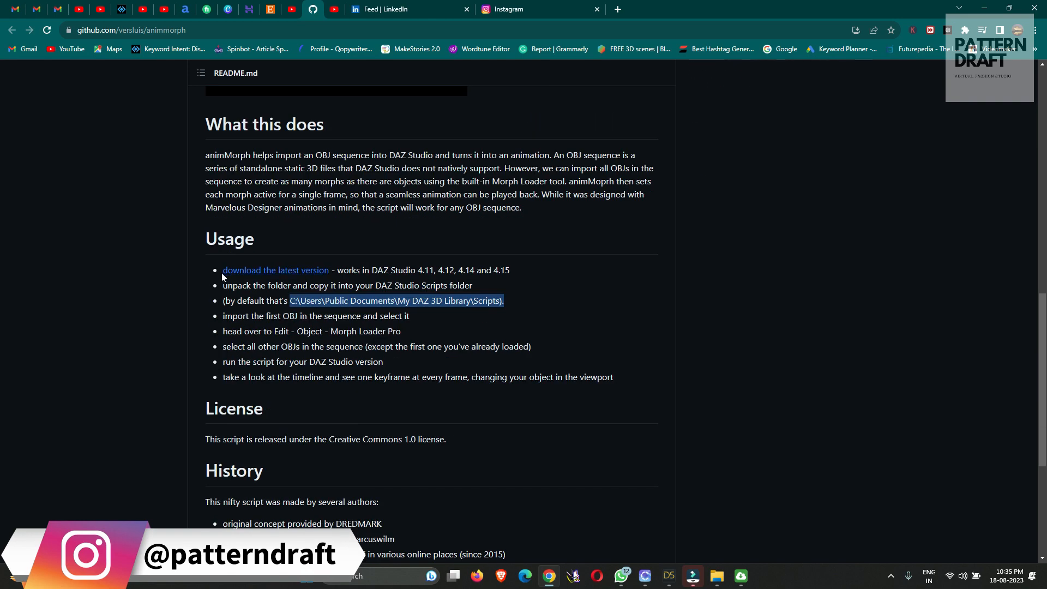
pyautogui.moveTo(212, 257); pyautogui.dragTo(331, 272)
pyautogui.click(603, 277)
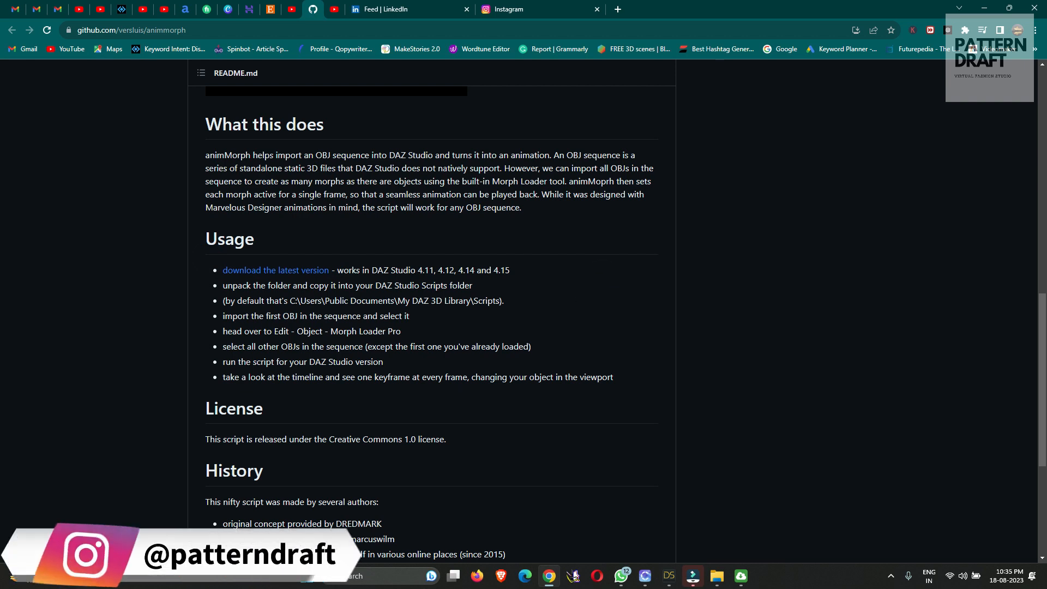
pyautogui.moveTo(288, 301); pyautogui.dragTo(502, 301)
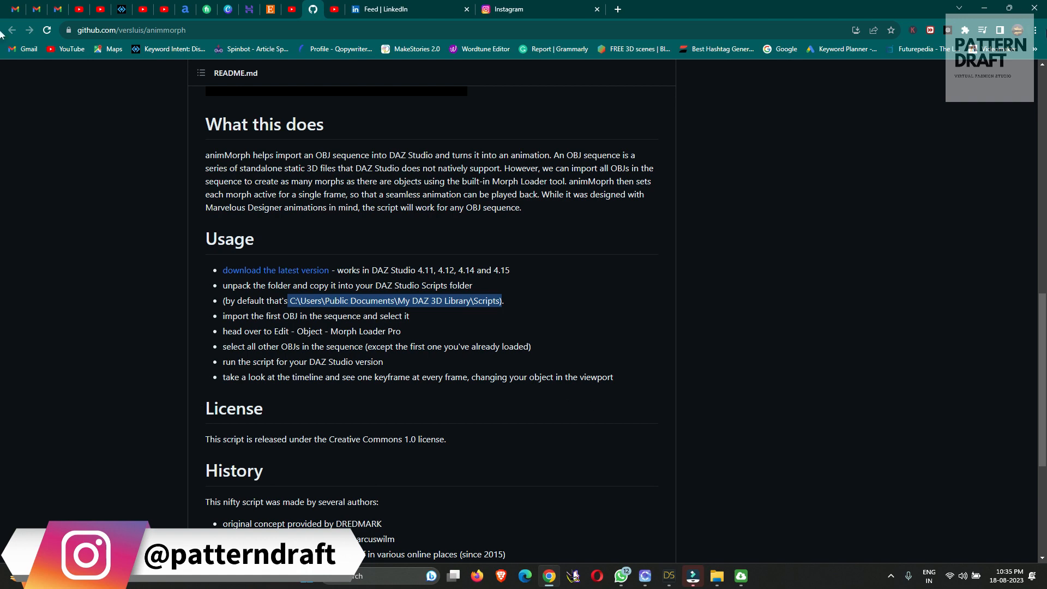
pyautogui.click(984, 7)
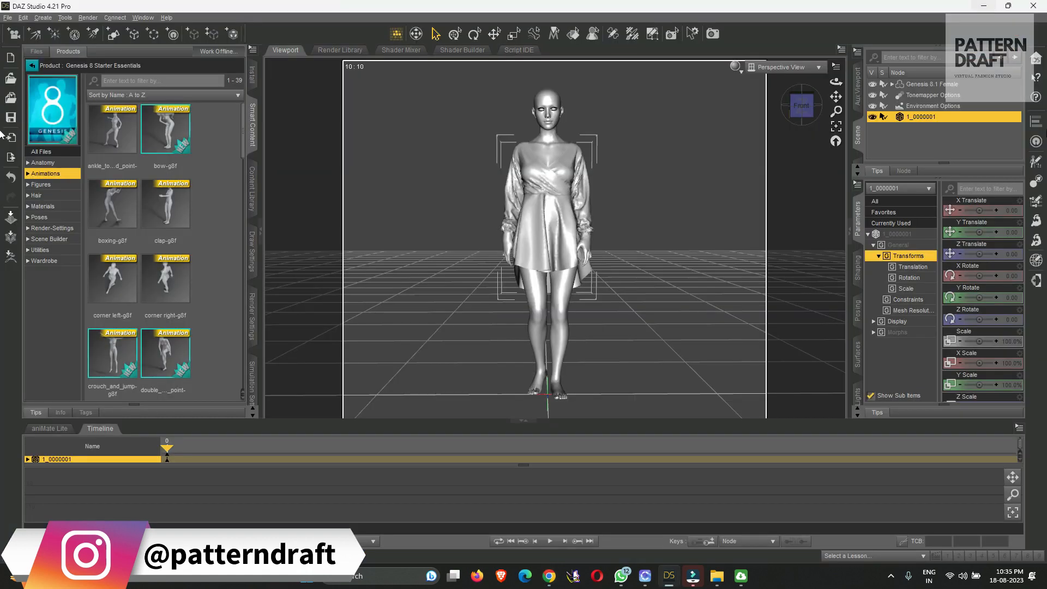
# - Browse the content library to the animMorph folder inside the Scripts folder of My DAZ 3D Library
pyautogui.click(252, 193)
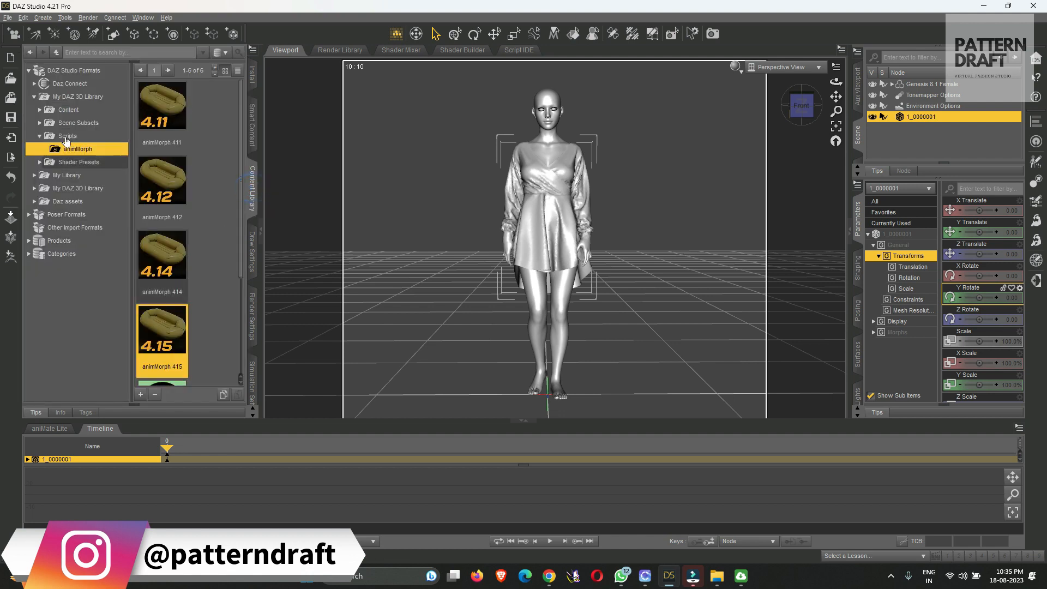
pyautogui.click(39, 136)
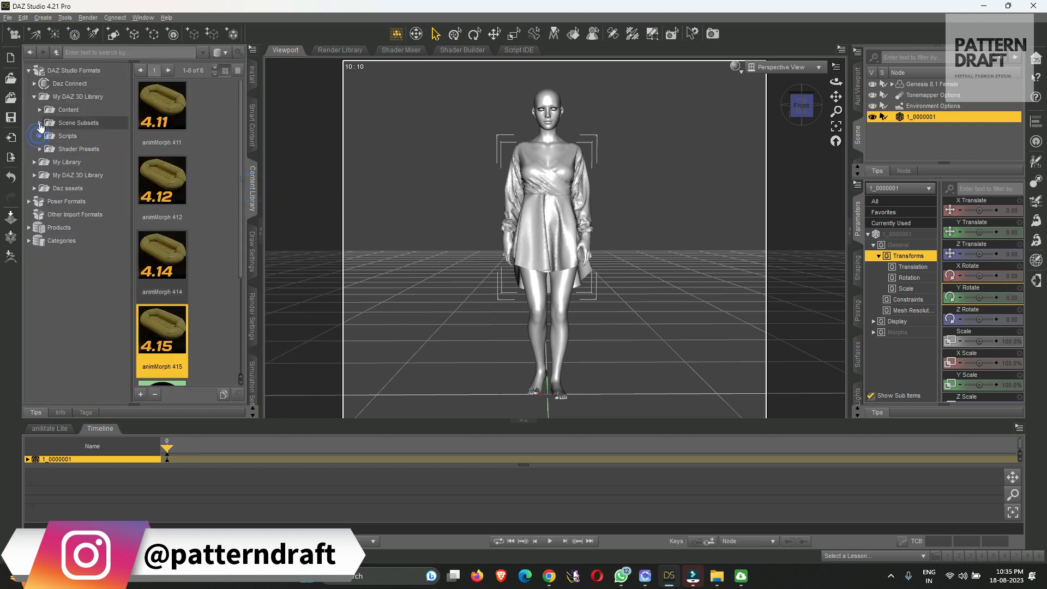
pyautogui.click(40, 123)
pyautogui.click(34, 97)
pyautogui.click(34, 97)
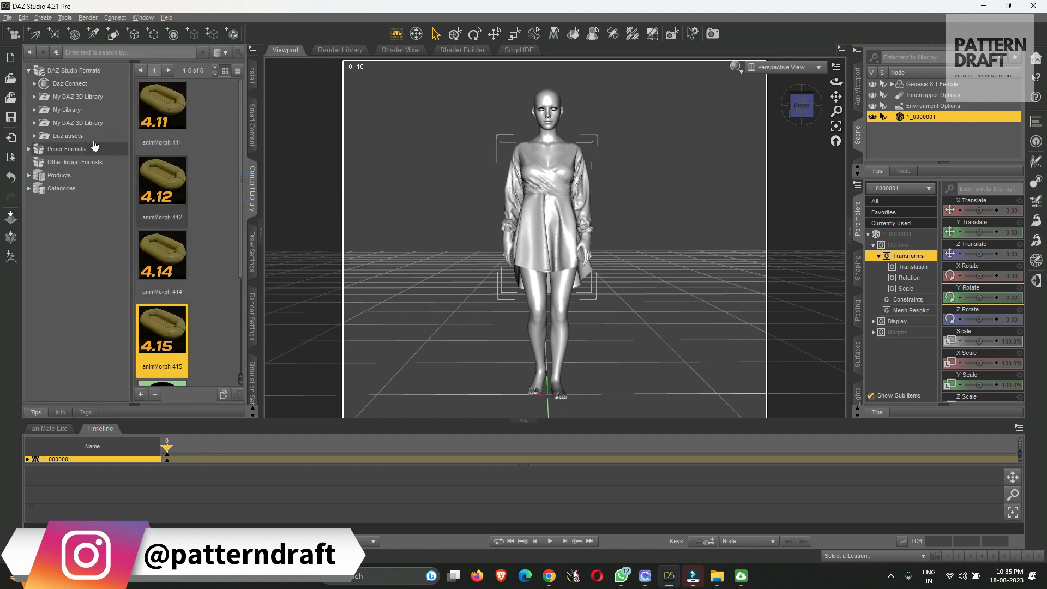
pyautogui.click(66, 96)
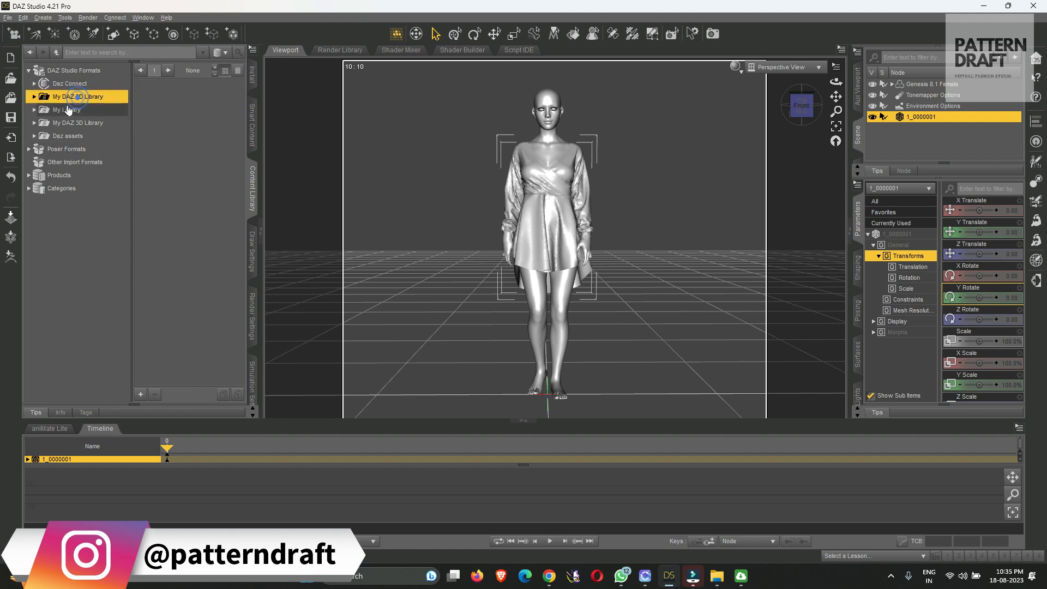
pyautogui.click(252, 182)
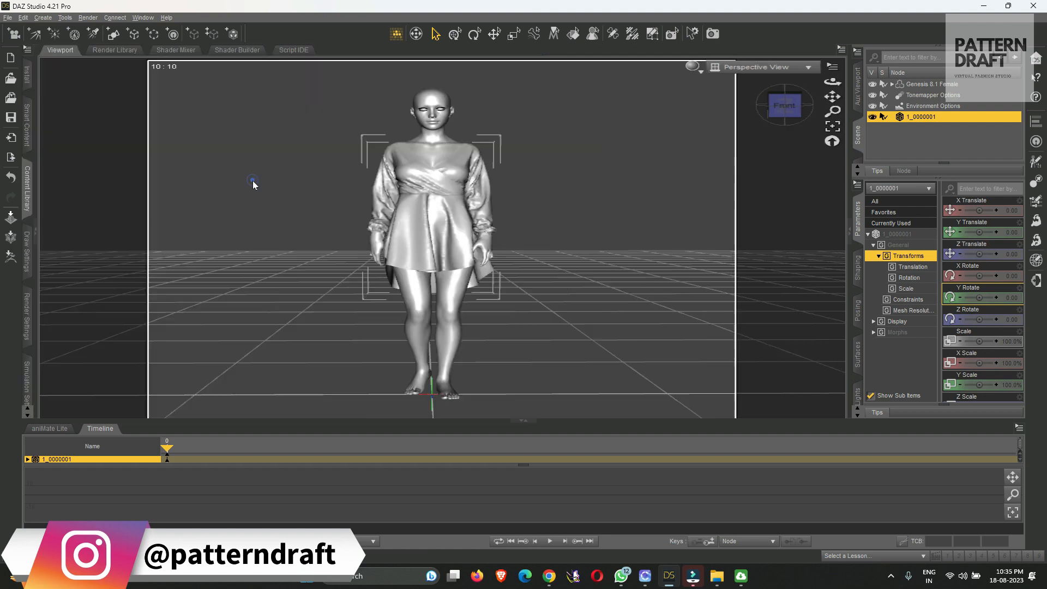
pyautogui.click(26, 192)
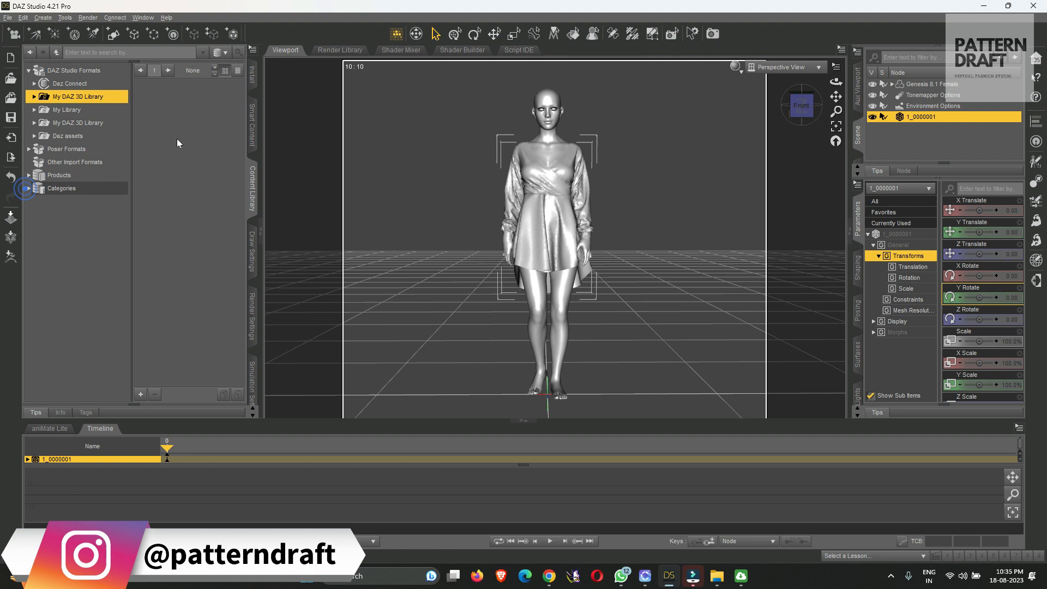
pyautogui.click(33, 97)
pyautogui.click(37, 149)
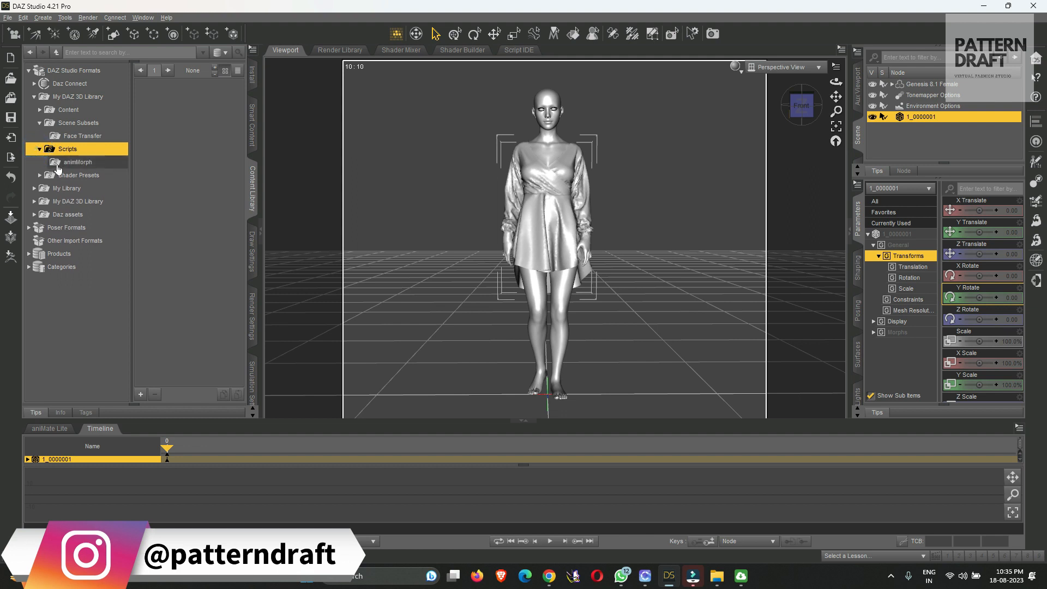
pyautogui.click(75, 163)
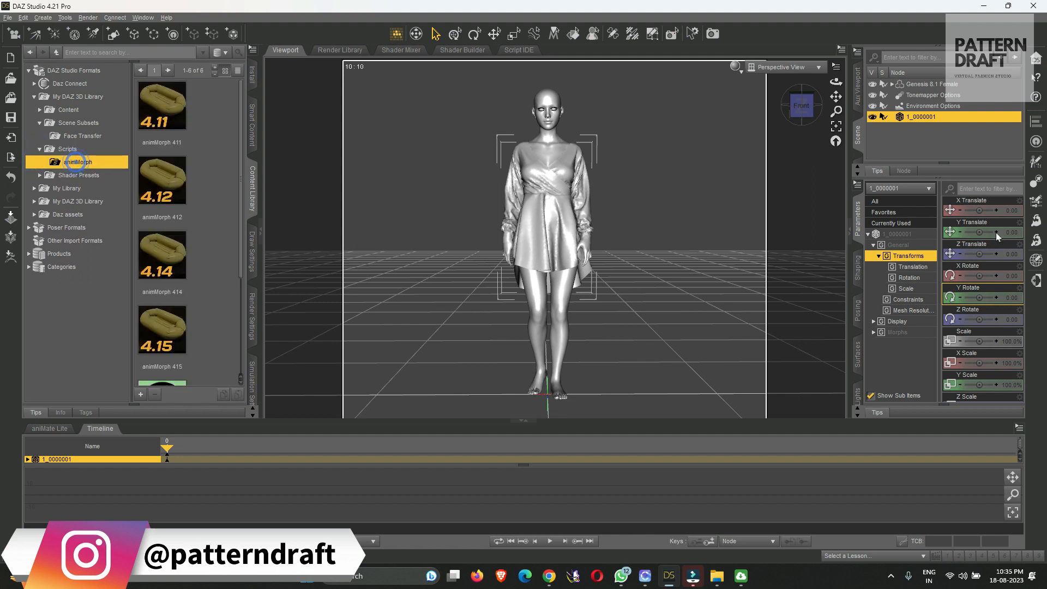
# - Run the animMorph 415 script on the 1_0000001 garment and accept creating the morph-sequence animation for frames 0 to 36
pyautogui.click(926, 137)
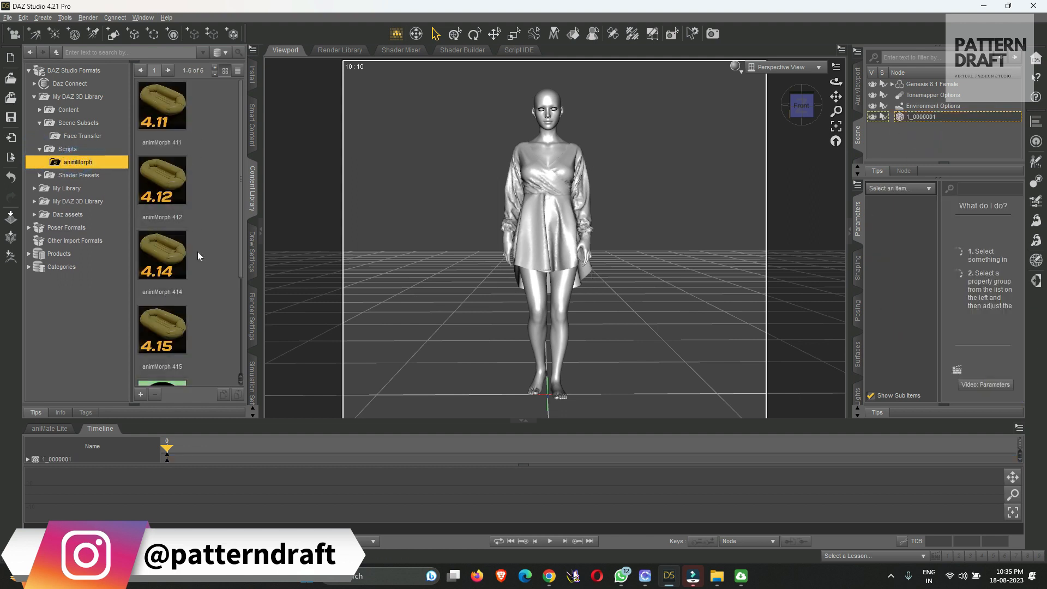
pyautogui.scroll(-2, 211, 306)
pyautogui.scroll(2, 218, 284)
pyautogui.click(925, 116)
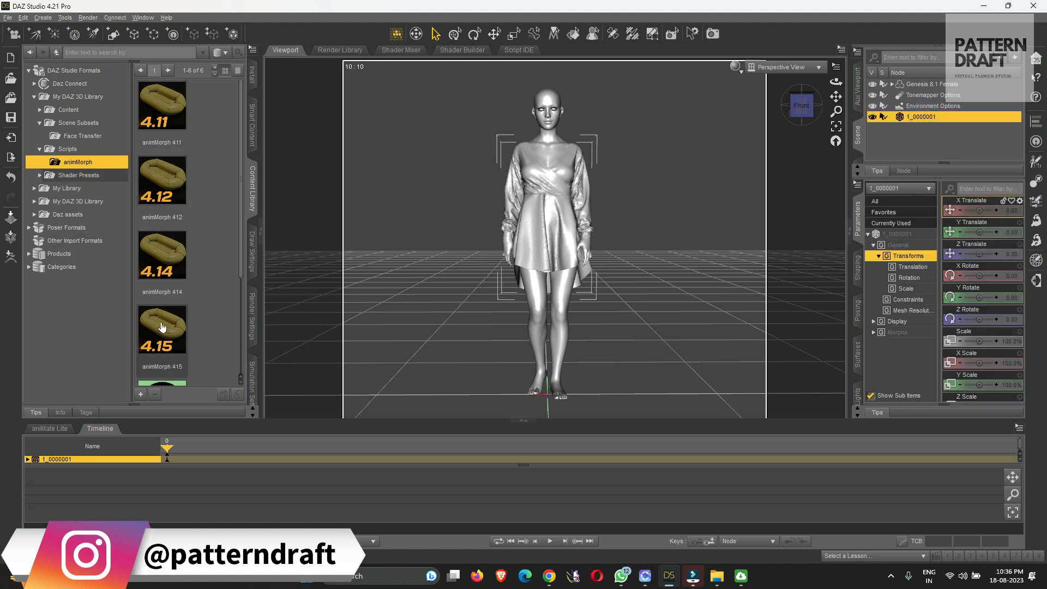
pyautogui.moveTo(162, 327)
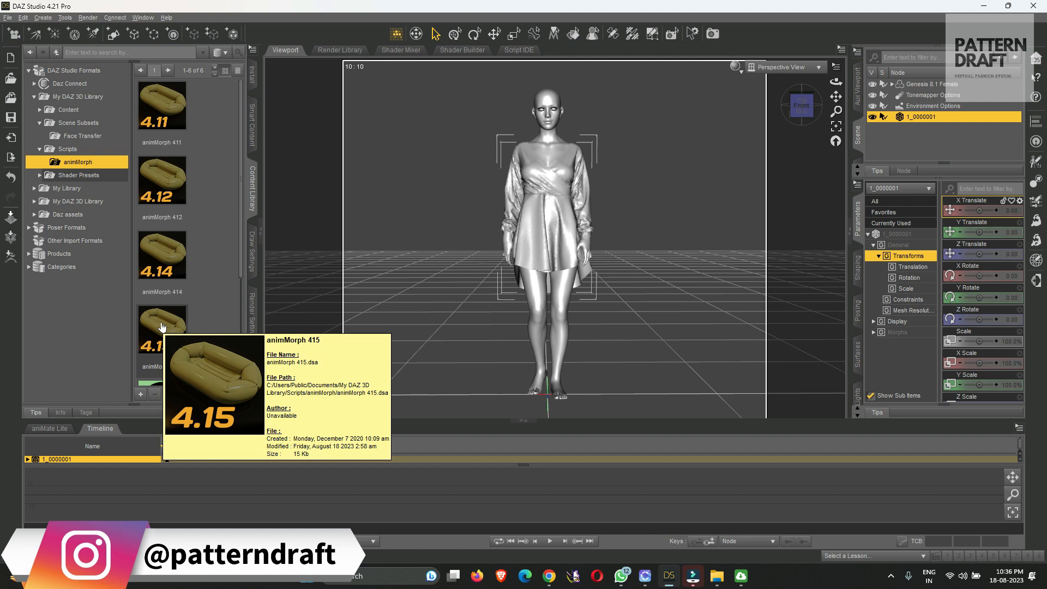
pyautogui.doubleClick(162, 327)
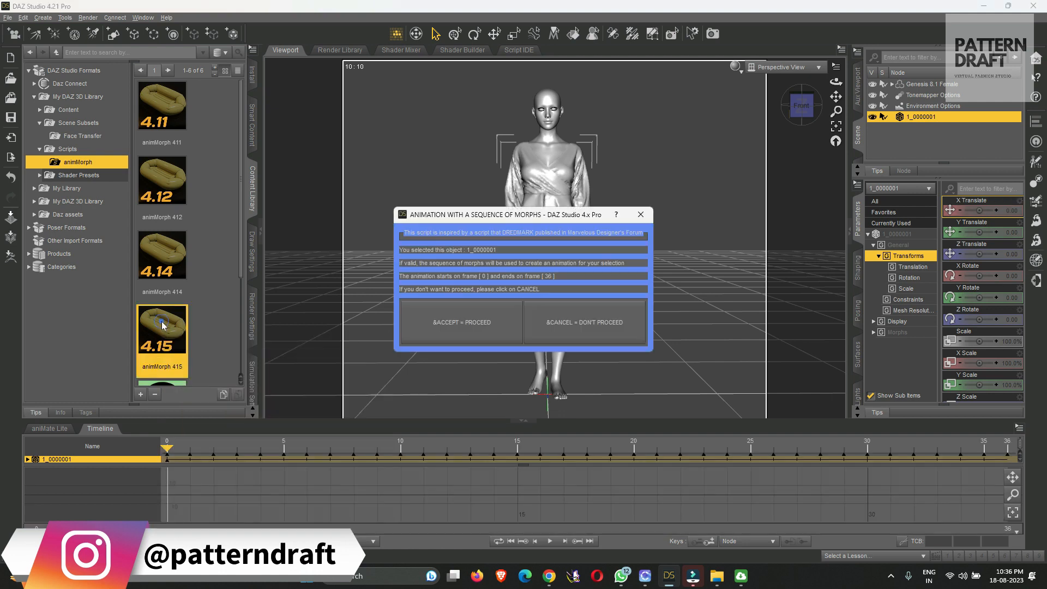
pyautogui.click(459, 326)
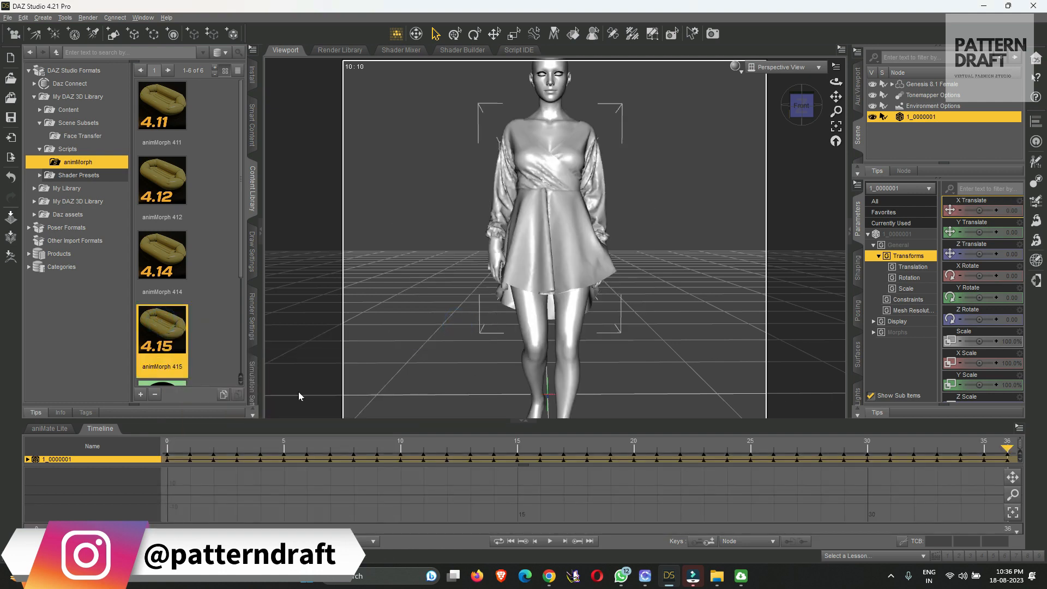
# - Examine the garment's fit on the walking figure from the side and front at several frames of the animation
pyautogui.scroll(-2, 575, 267)
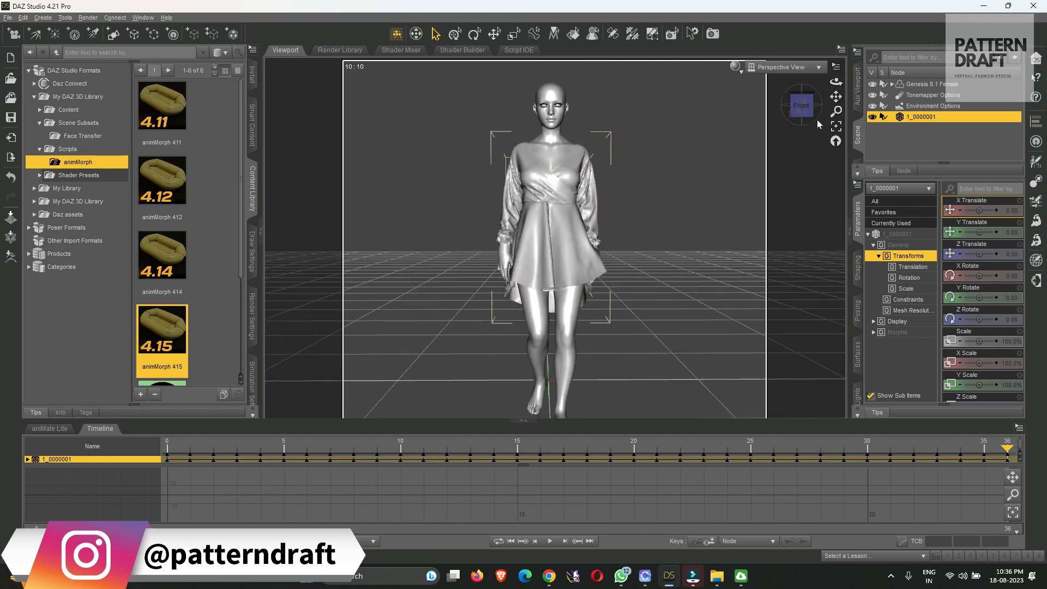
pyautogui.moveTo(809, 99)
pyautogui.mouseDown()
pyautogui.moveTo(786, 107)
pyautogui.moveTo(799, 108)
pyautogui.mouseUp()
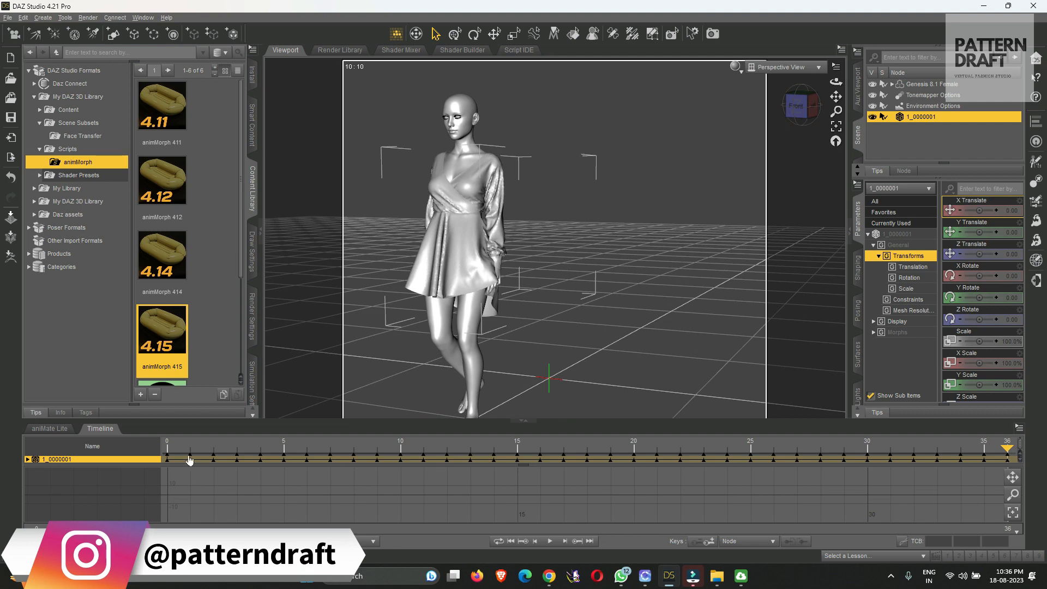
pyautogui.click(168, 446)
pyautogui.moveTo(167, 446)
pyautogui.mouseDown()
pyautogui.moveTo(495, 464)
pyautogui.moveTo(921, 458)
pyautogui.moveTo(140, 486)
pyautogui.moveTo(873, 464)
pyautogui.moveTo(158, 447)
pyautogui.mouseUp()
pyautogui.moveTo(289, 439)
pyautogui.mouseDown()
pyautogui.moveTo(795, 458)
pyautogui.moveTo(168, 458)
pyautogui.moveTo(660, 470)
pyautogui.moveTo(107, 476)
pyautogui.moveTo(764, 486)
pyautogui.moveTo(1012, 467)
pyautogui.moveTo(83, 459)
pyautogui.moveTo(374, 467)
pyautogui.moveTo(189, 464)
pyautogui.moveTo(236, 464)
pyautogui.mouseUp()
pyautogui.click(792, 117)
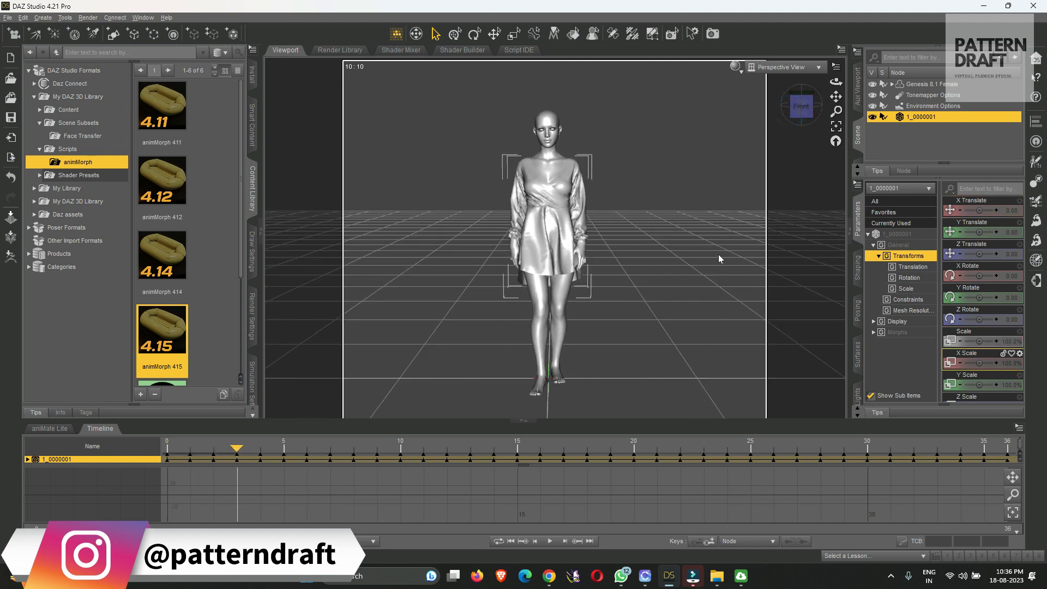
pyautogui.click(494, 444)
pyautogui.click(482, 445)
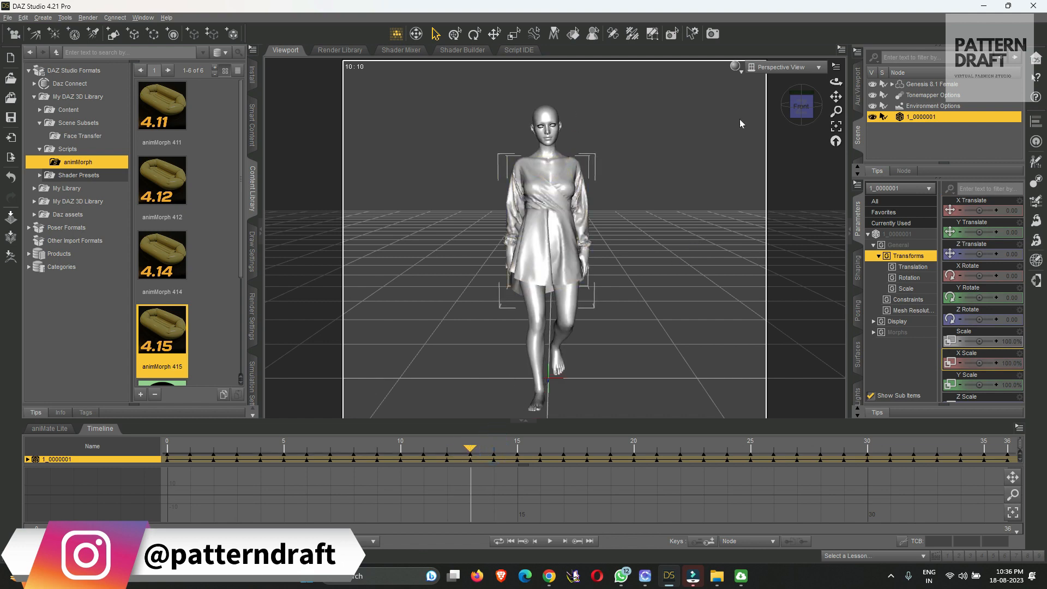
pyautogui.click(802, 108)
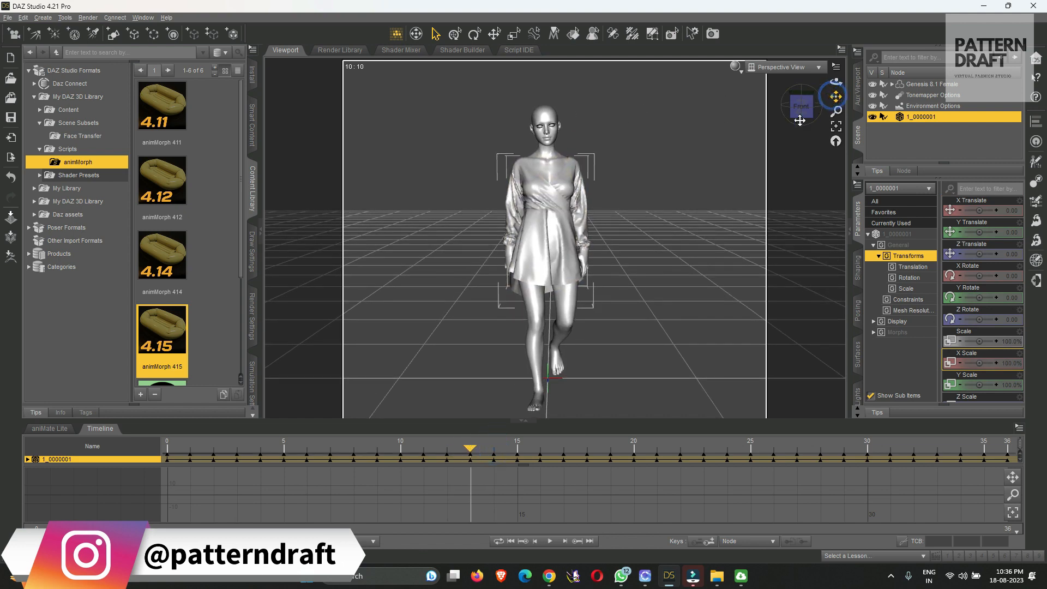
pyautogui.scroll(1, 802, 108)
pyautogui.moveTo(836, 95); pyautogui.dragTo(832, 103)
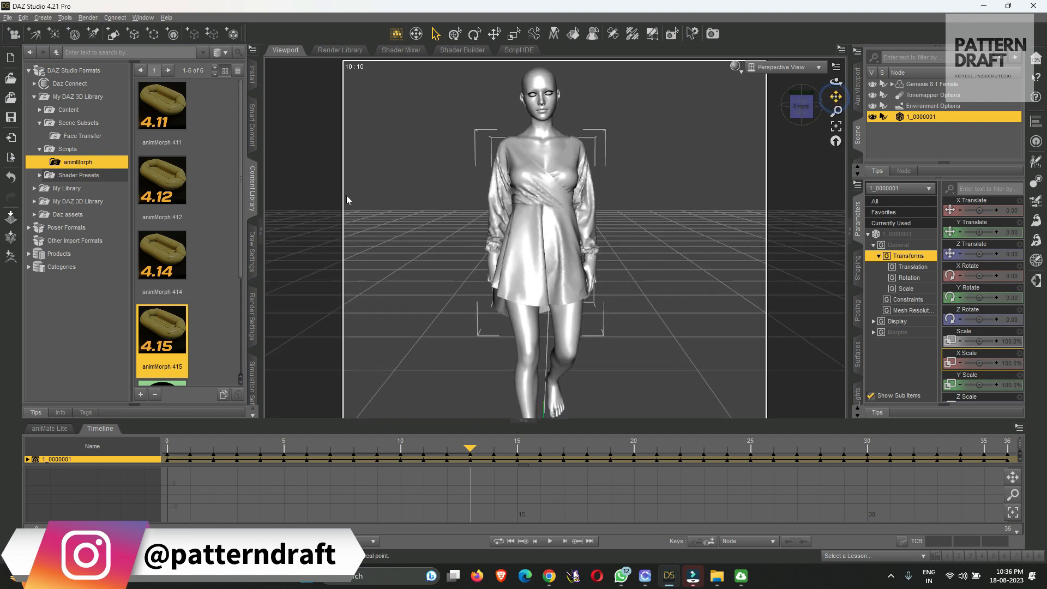
# - Add the MRL CBob Hair G8 Female from the MRL dForce Casual Bob Hair product to the Genesis 8.1 Female figure
pyautogui.click(927, 84)
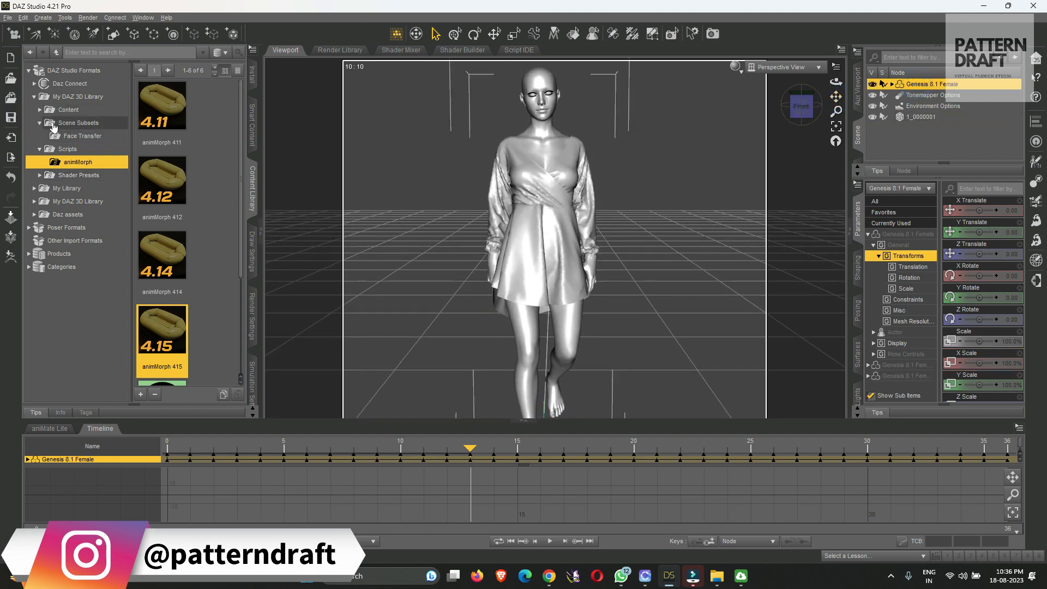
pyautogui.click(249, 136)
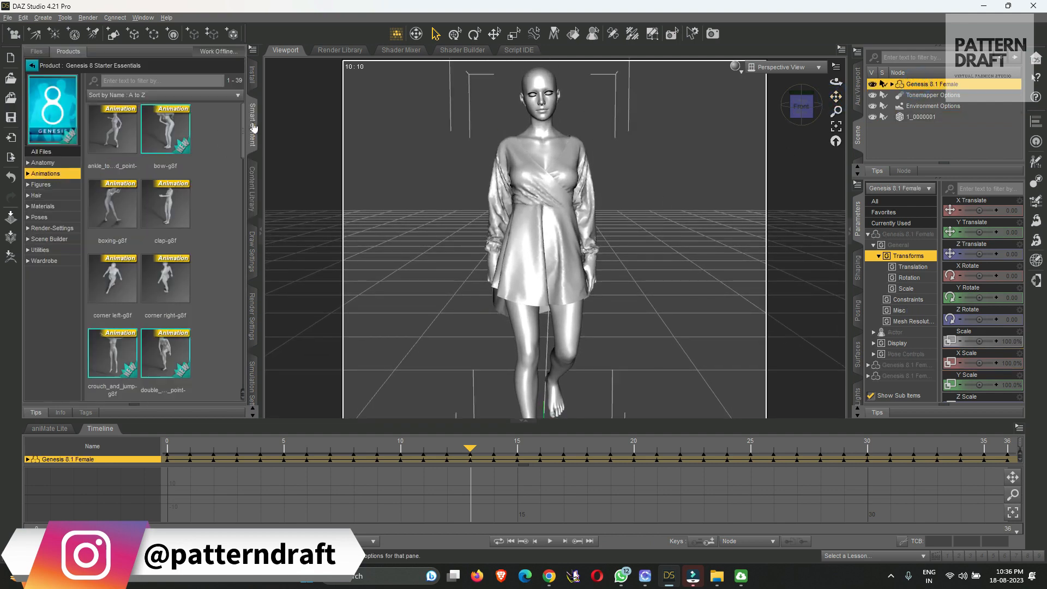
pyautogui.click(41, 198)
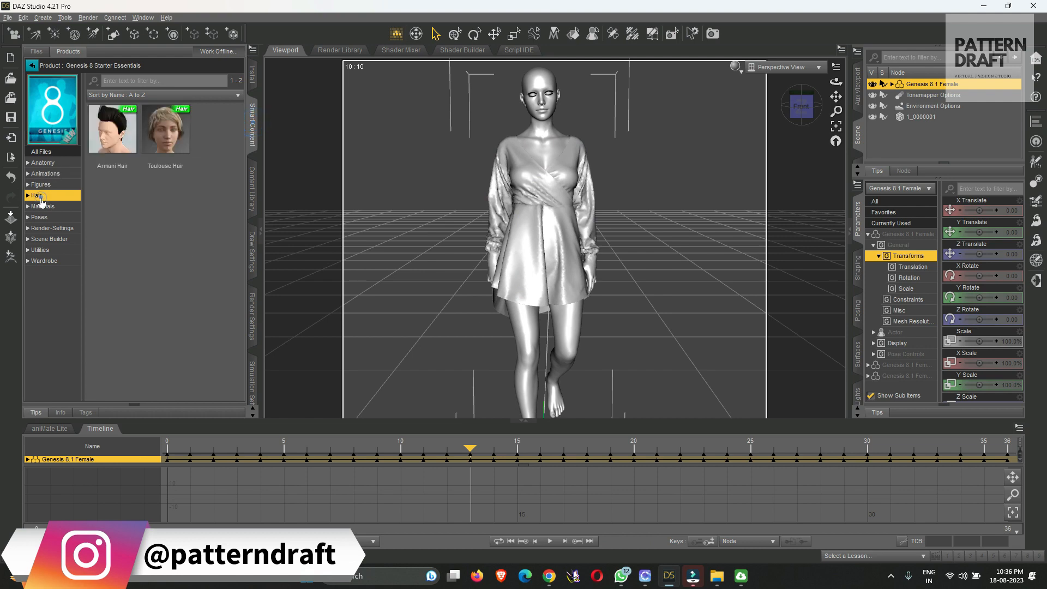
pyautogui.click(32, 66)
pyautogui.click(38, 133)
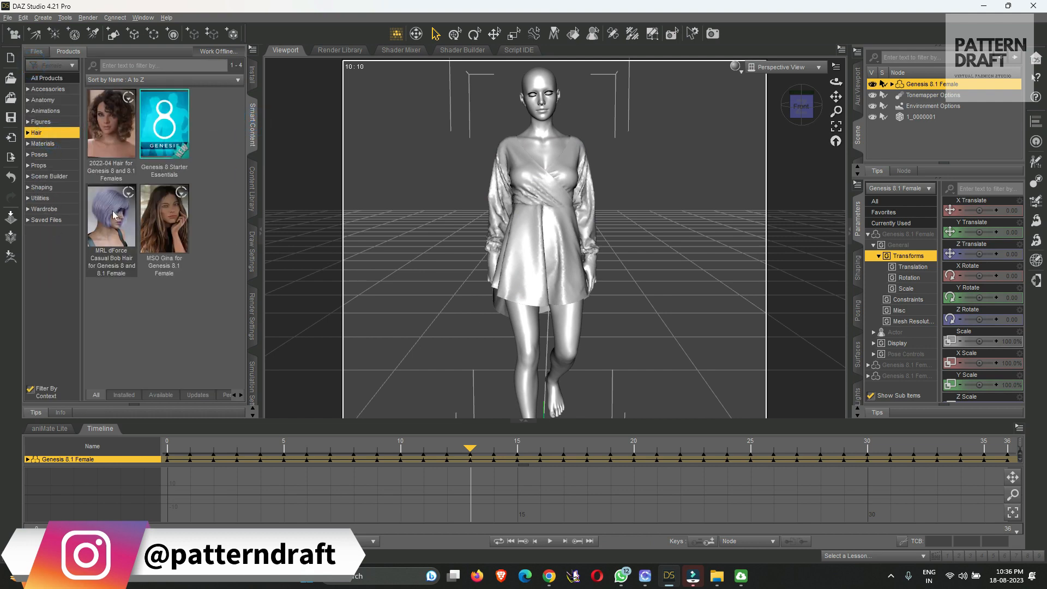
pyautogui.moveTo(116, 130)
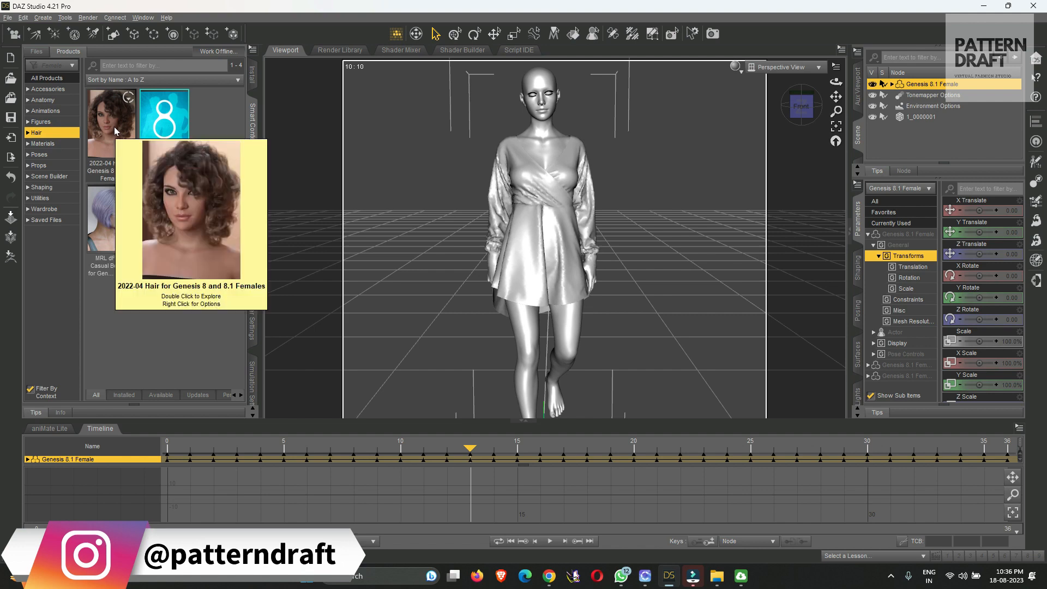
pyautogui.click(114, 222)
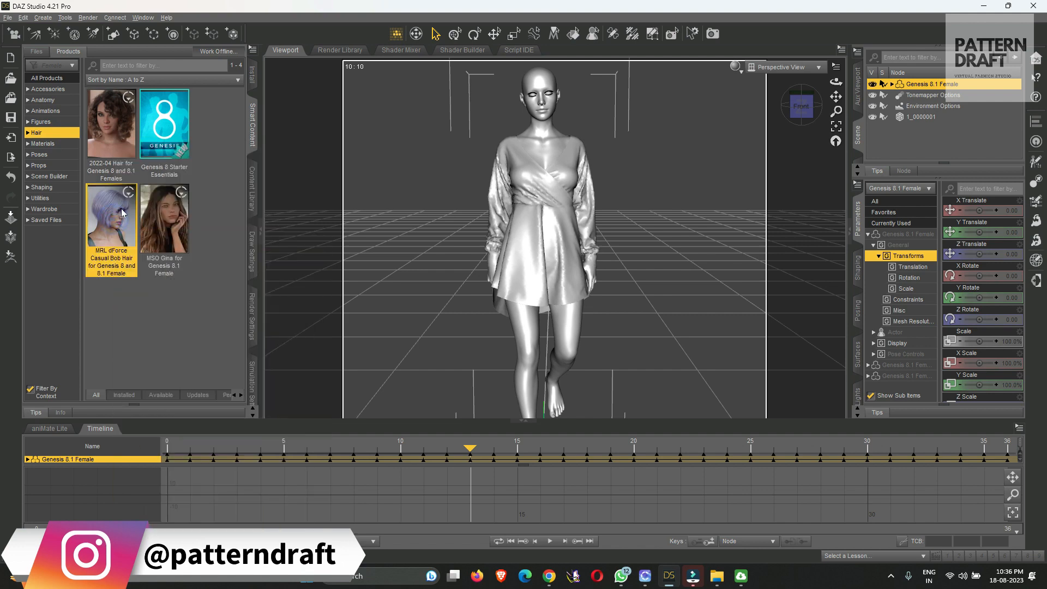
pyautogui.doubleClick(120, 206)
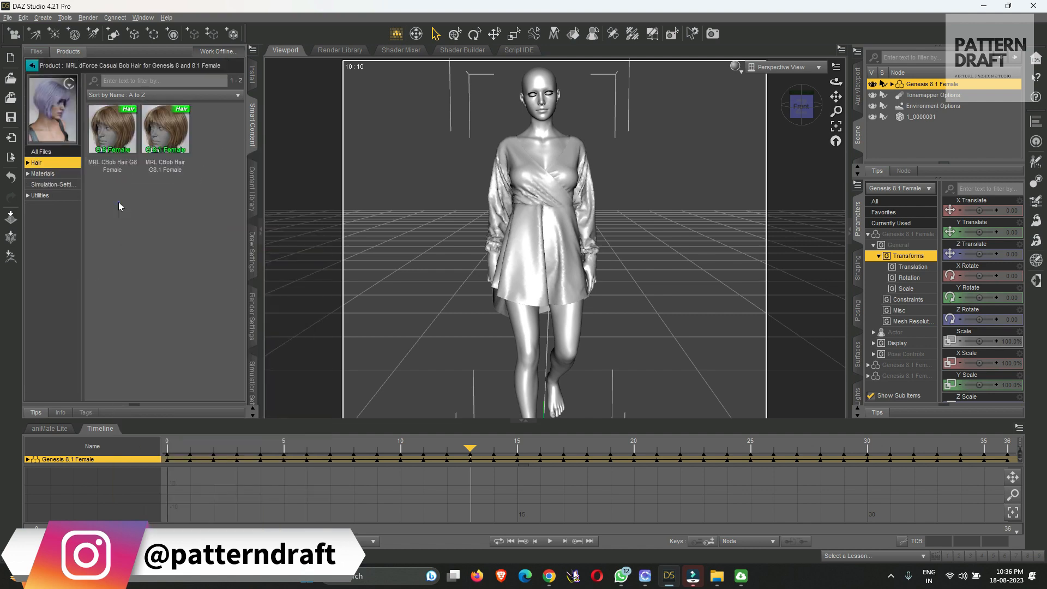
pyautogui.doubleClick(122, 137)
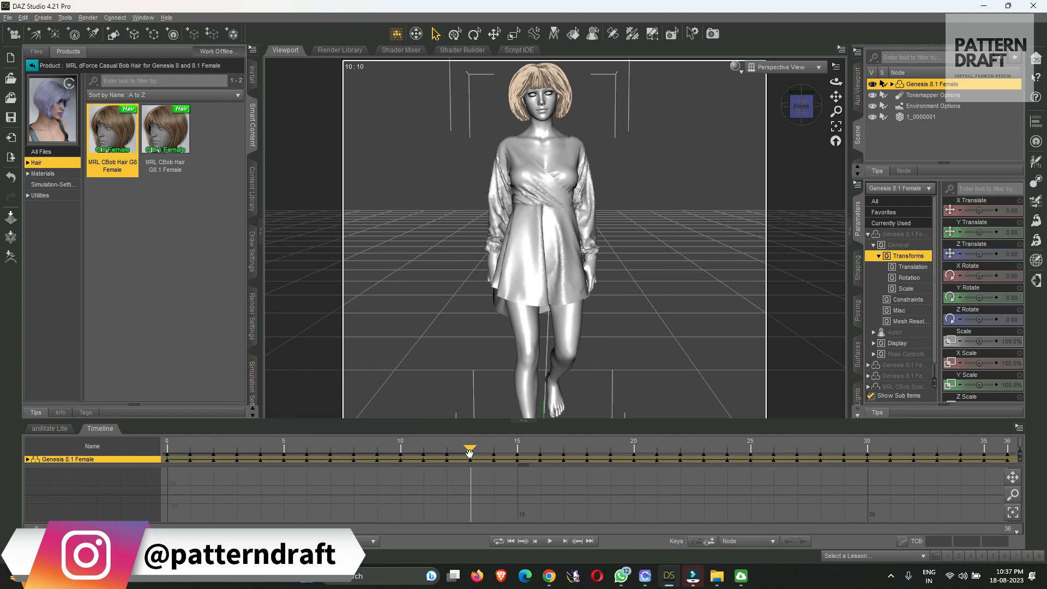
# - Try running the dForce simulation with the timeline at frame 26
pyautogui.moveTo(448, 446); pyautogui.dragTo(774, 445)
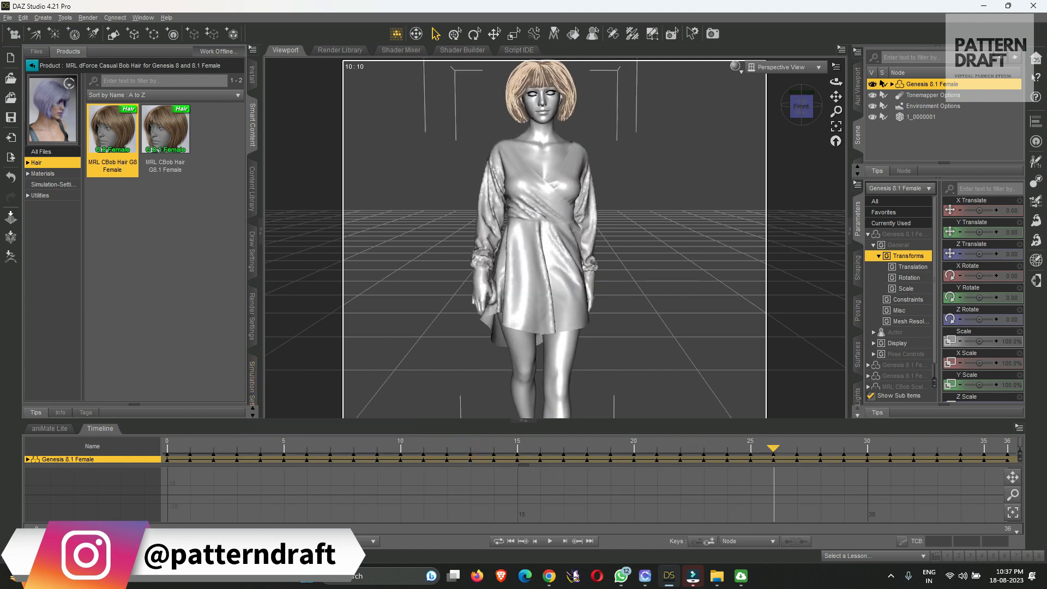
pyautogui.click(253, 382)
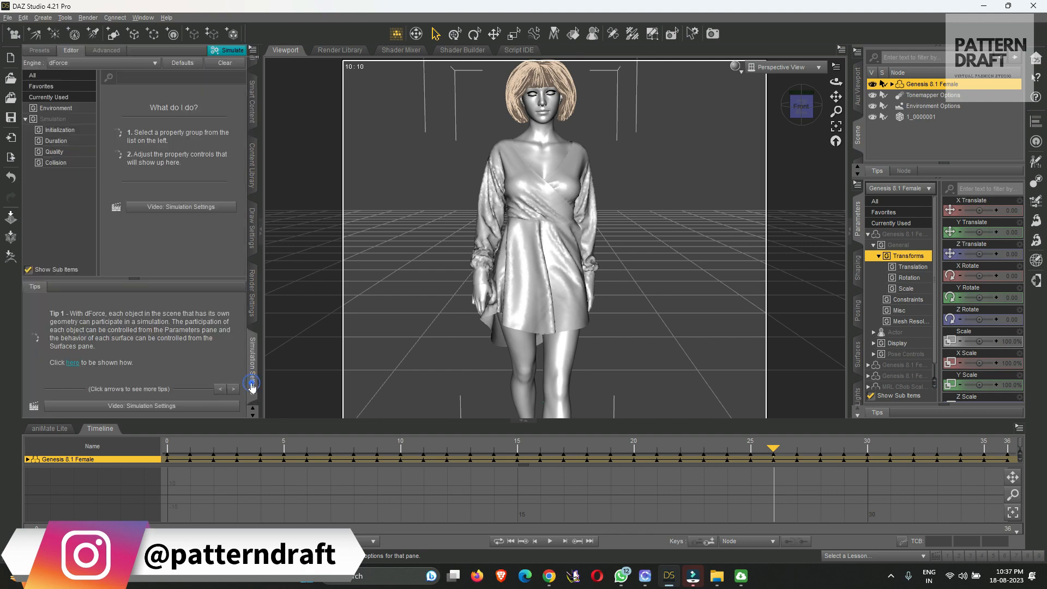
pyautogui.click(223, 50)
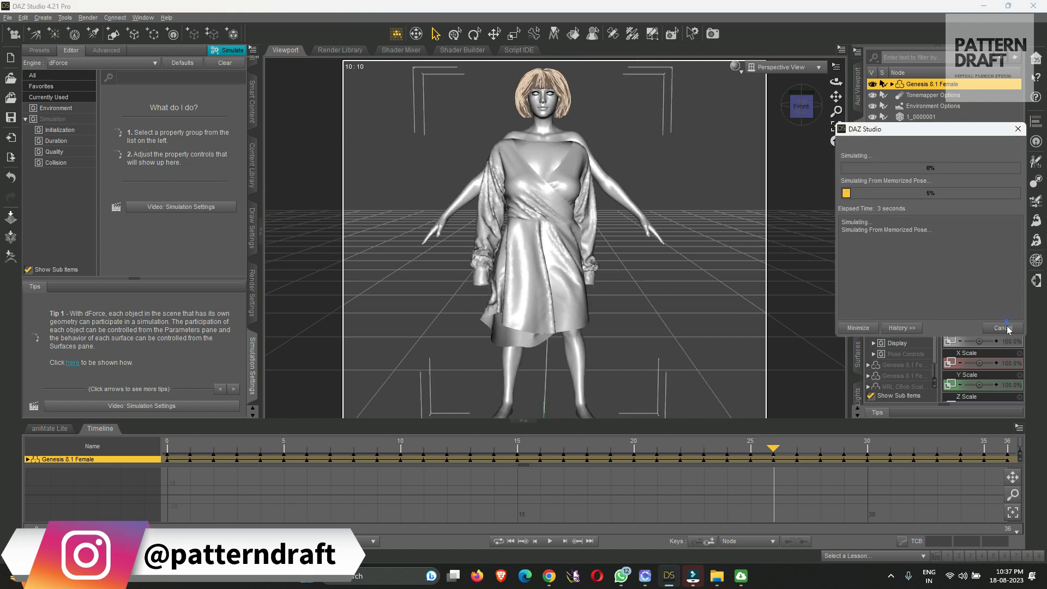
pyautogui.click(1017, 129)
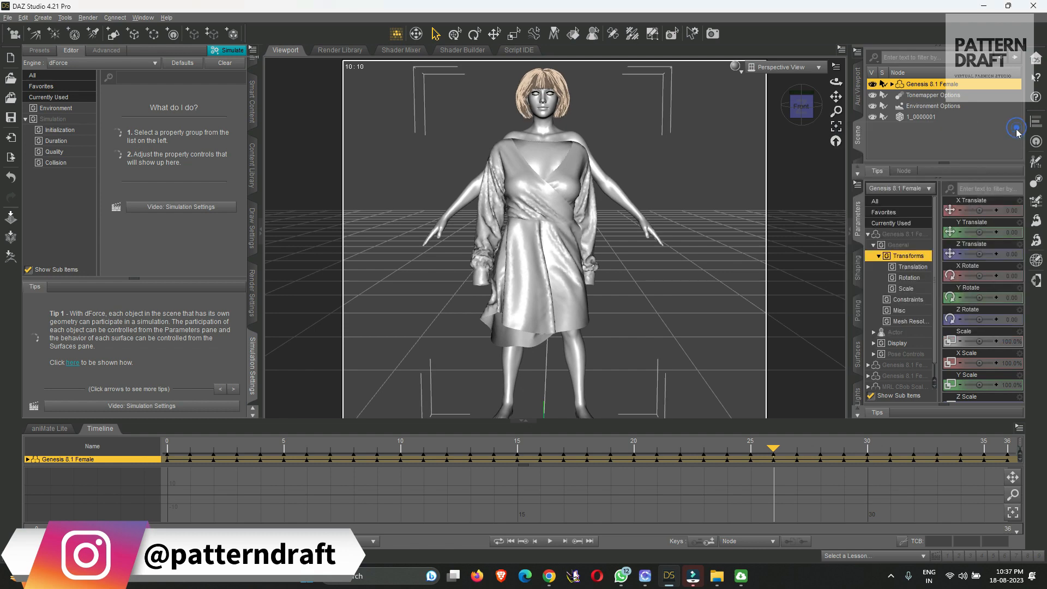
# - Scrub the timeline from the start to frame 12 to check the hair and dress on the walking figure
pyautogui.click(216, 448)
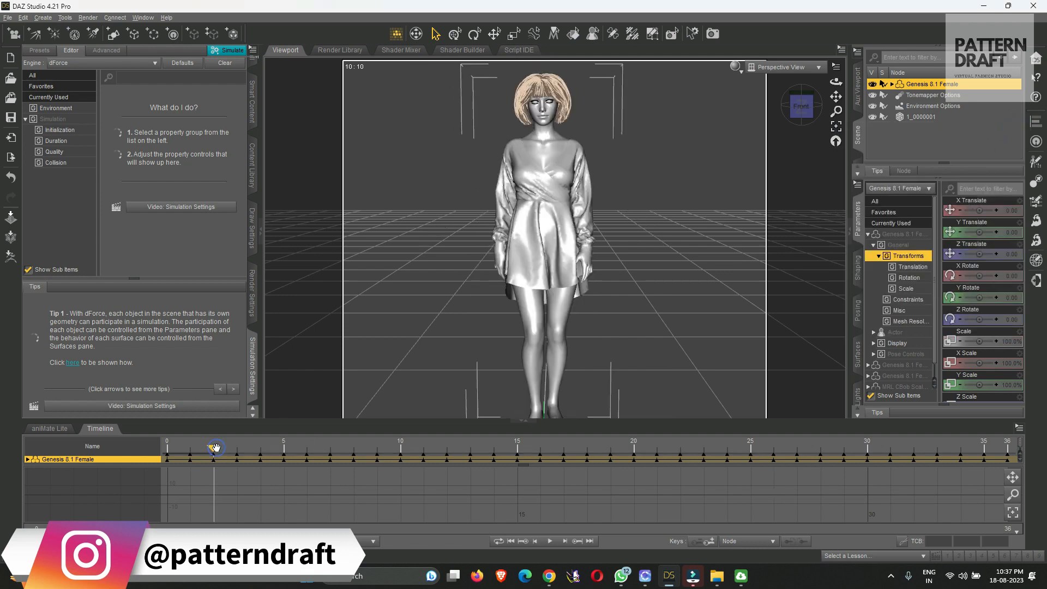
pyautogui.click(163, 449)
pyautogui.moveTo(208, 450); pyautogui.dragTo(446, 451)
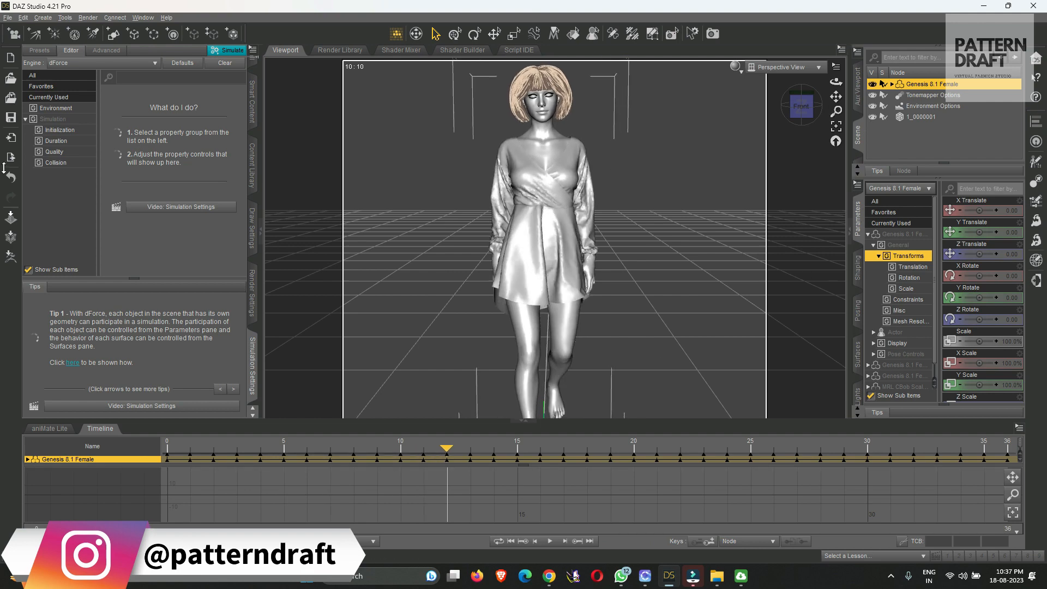
pyautogui.click(253, 354)
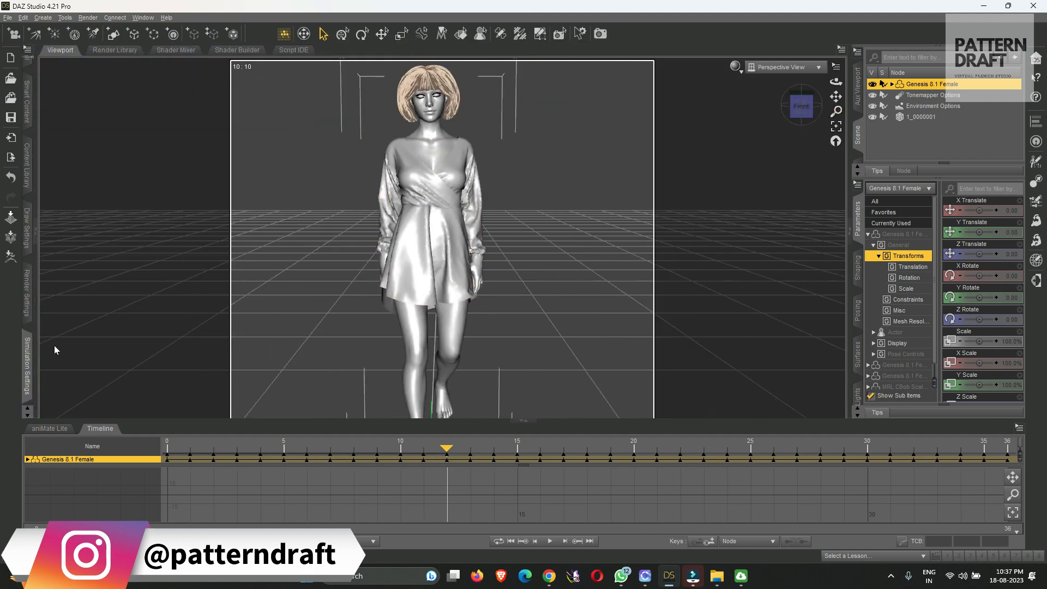
pyautogui.click(27, 369)
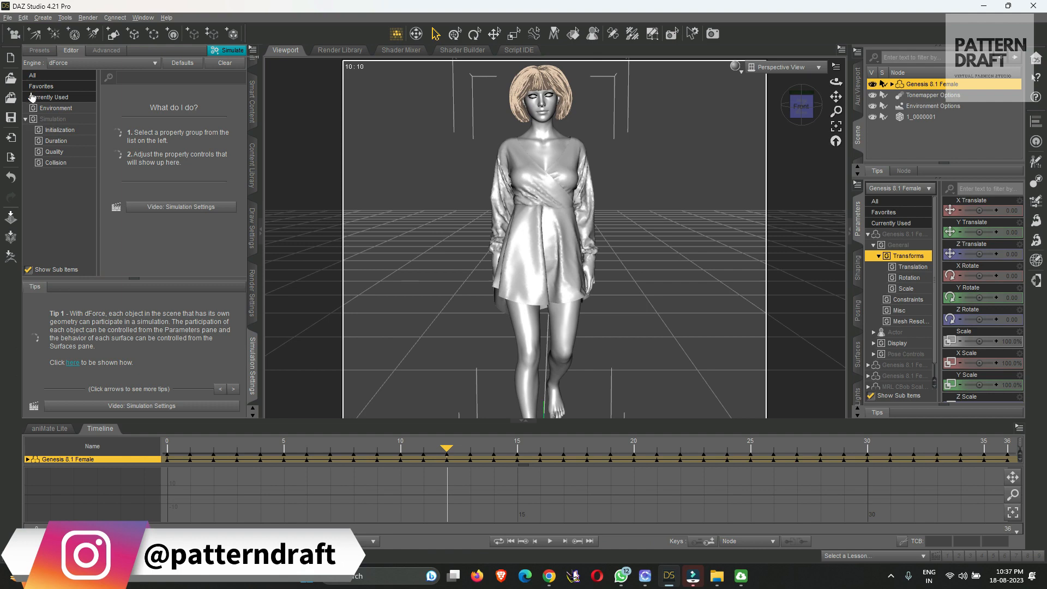
# - Set the dForce Frames To Simulate to Animated (Use Timeline Play Range) and run the simulation from frame 0
pyautogui.click(50, 119)
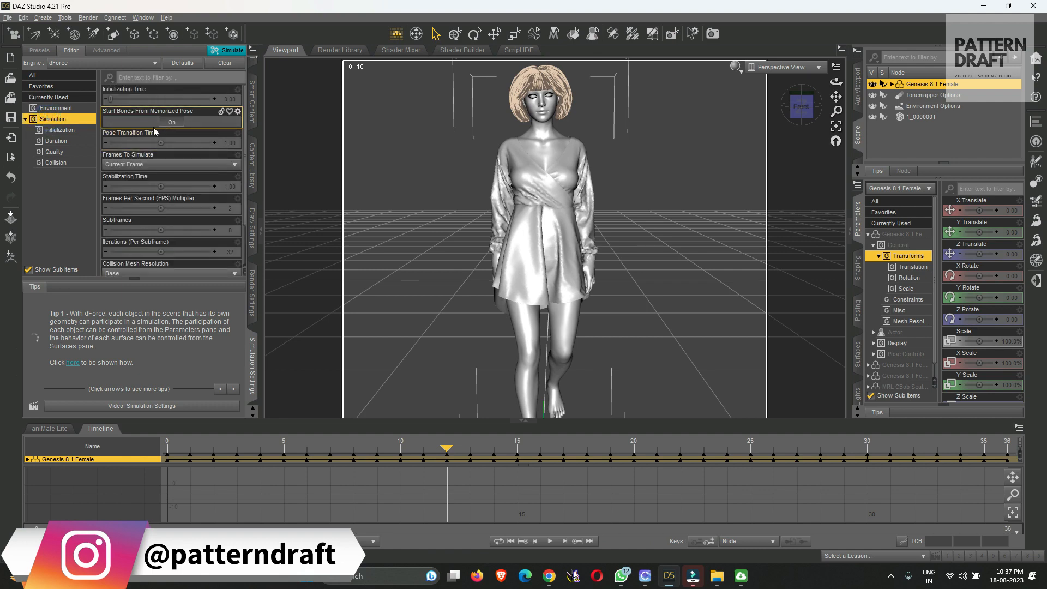
pyautogui.click(161, 165)
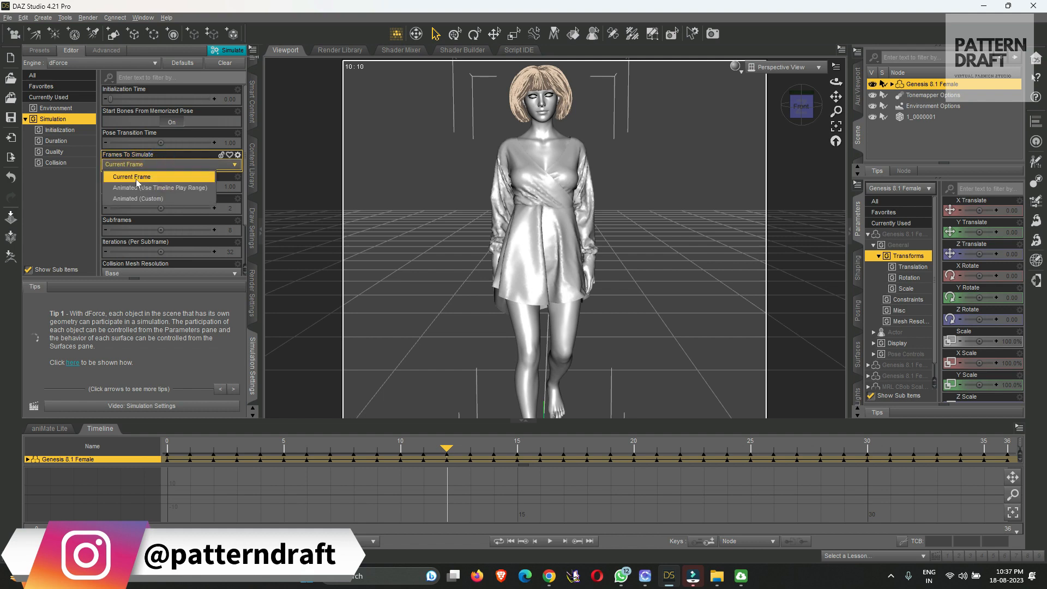
pyautogui.click(169, 189)
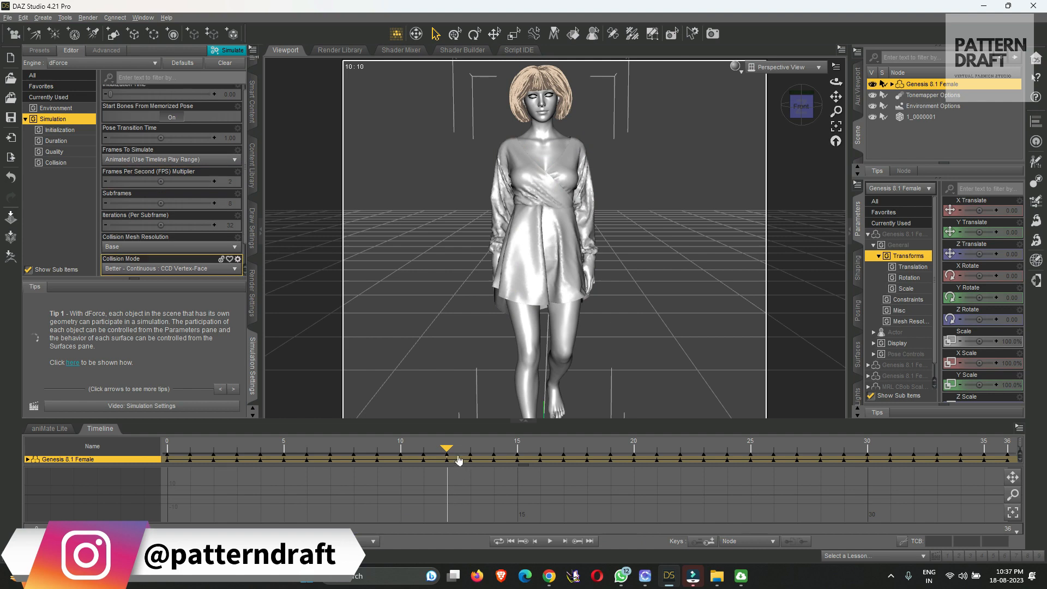
pyautogui.moveTo(448, 449); pyautogui.dragTo(147, 452)
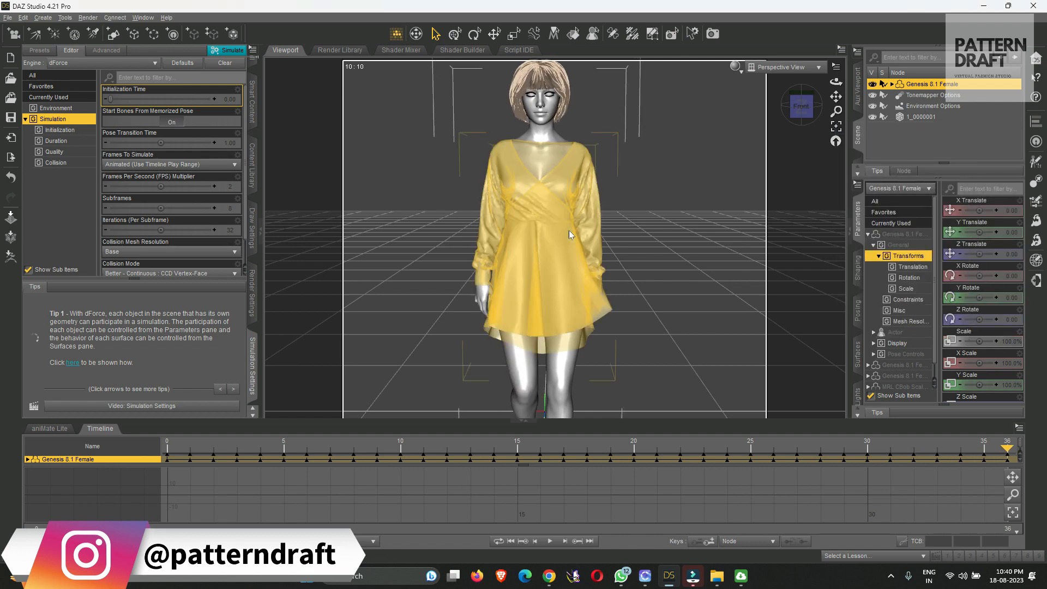
# - Scrub the timeline from frame 0 to frame 32 and back to check the simulated hair and dress during the walk
pyautogui.click(170, 448)
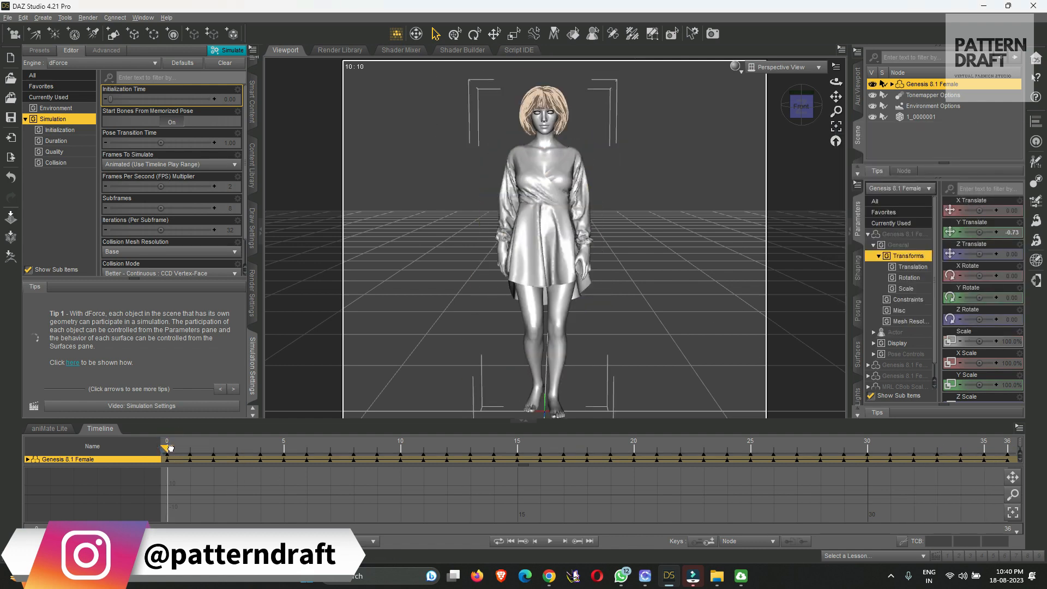
pyautogui.moveTo(170, 448)
pyautogui.mouseDown()
pyautogui.moveTo(753, 452)
pyautogui.moveTo(821, 439)
pyautogui.moveTo(914, 452)
pyautogui.mouseUp()
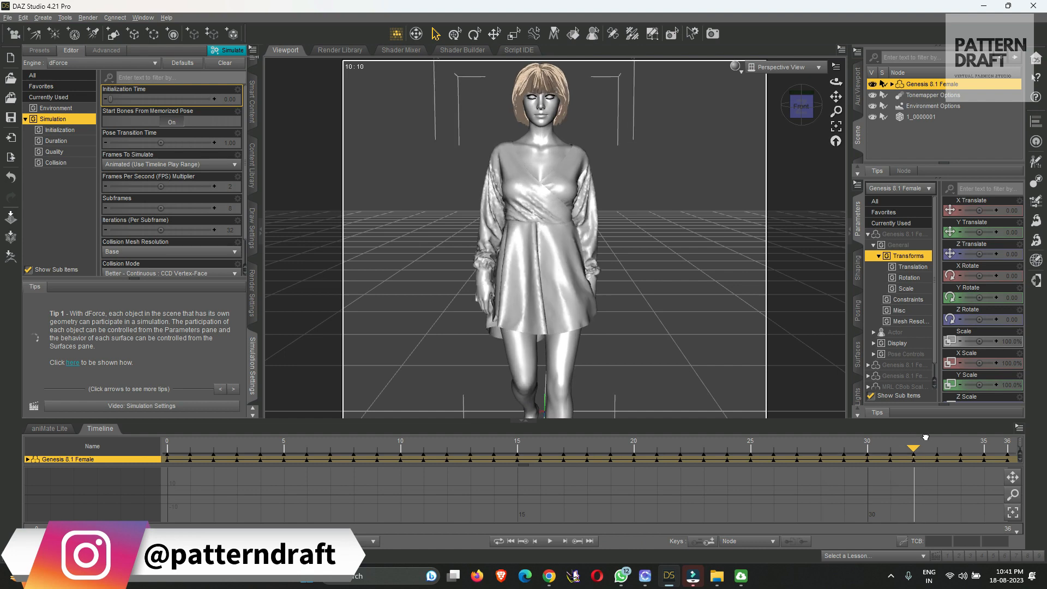
pyautogui.moveTo(823, 459); pyautogui.dragTo(566, 447)
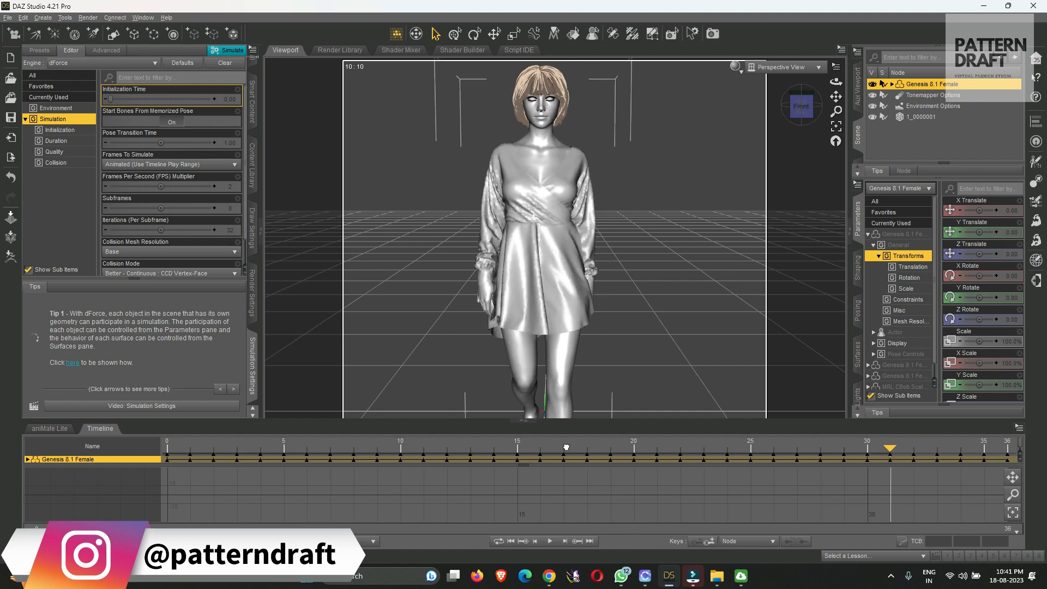
# - Move the animation to frame 15 and preview the figure there with the NVIDIA Iray draw style
pyautogui.click(514, 442)
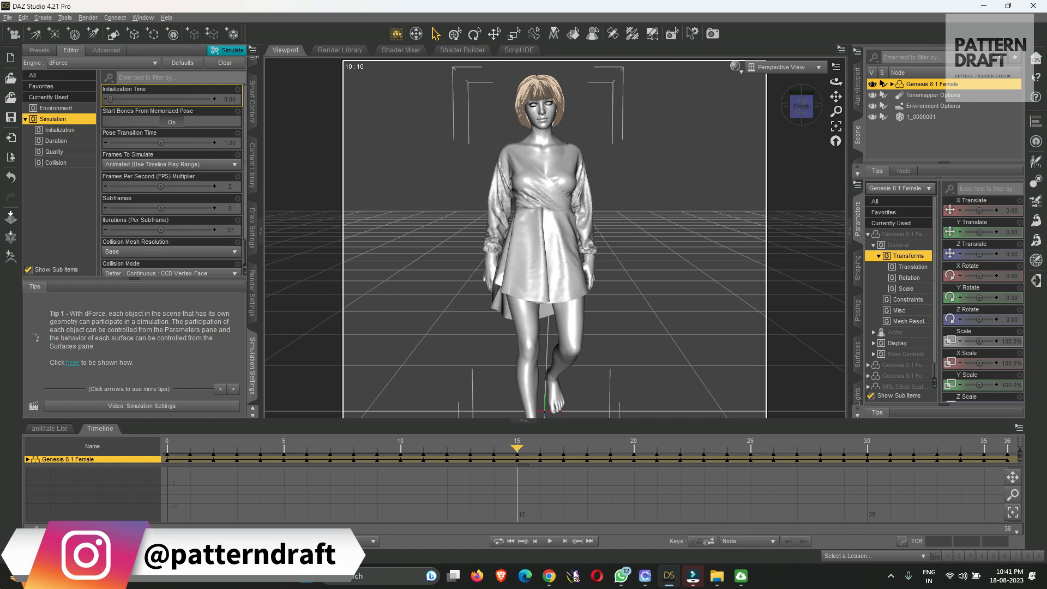
pyautogui.click(736, 66)
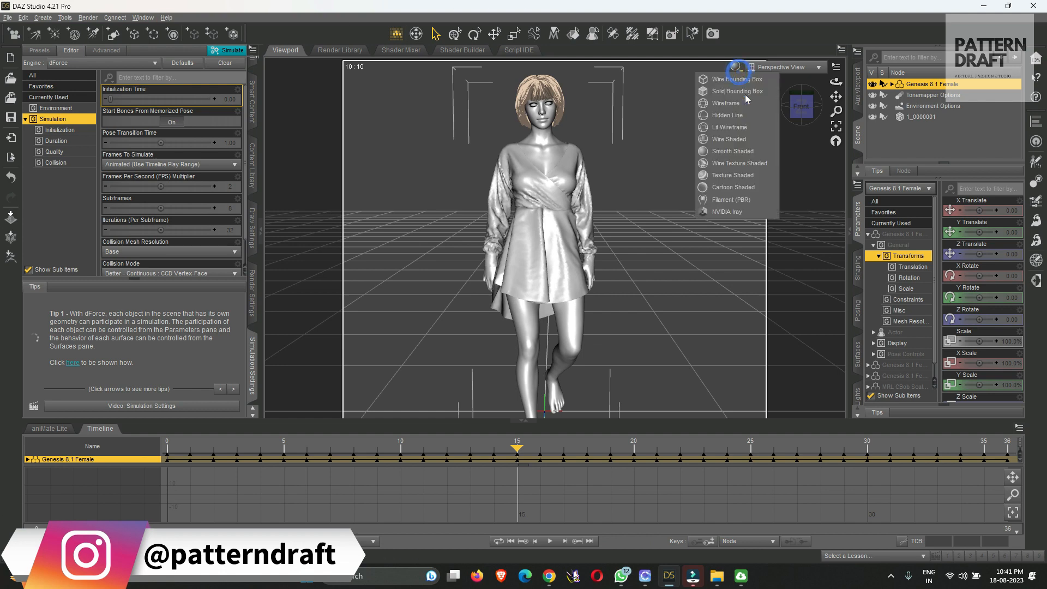
pyautogui.click(740, 209)
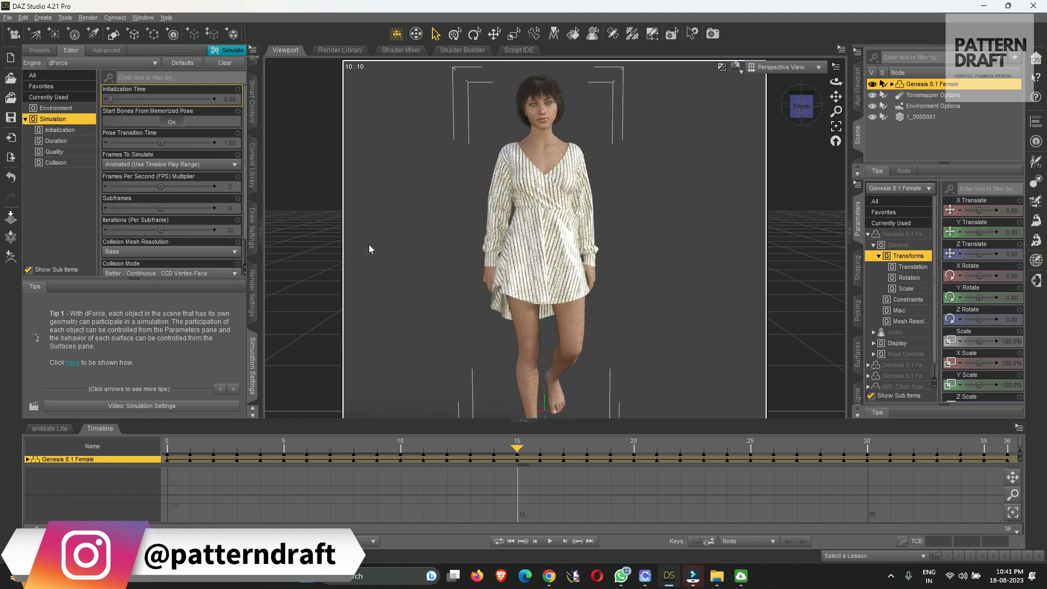